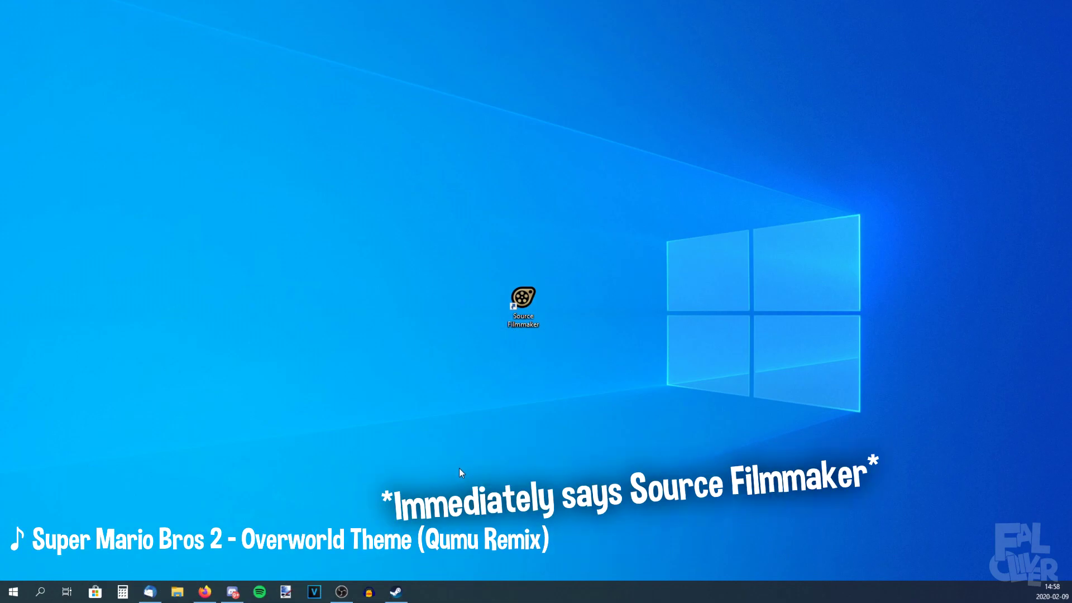
{"action": "left_click_drag", "start_coordinate": [528, 296], "coordinate": [529, 287]}
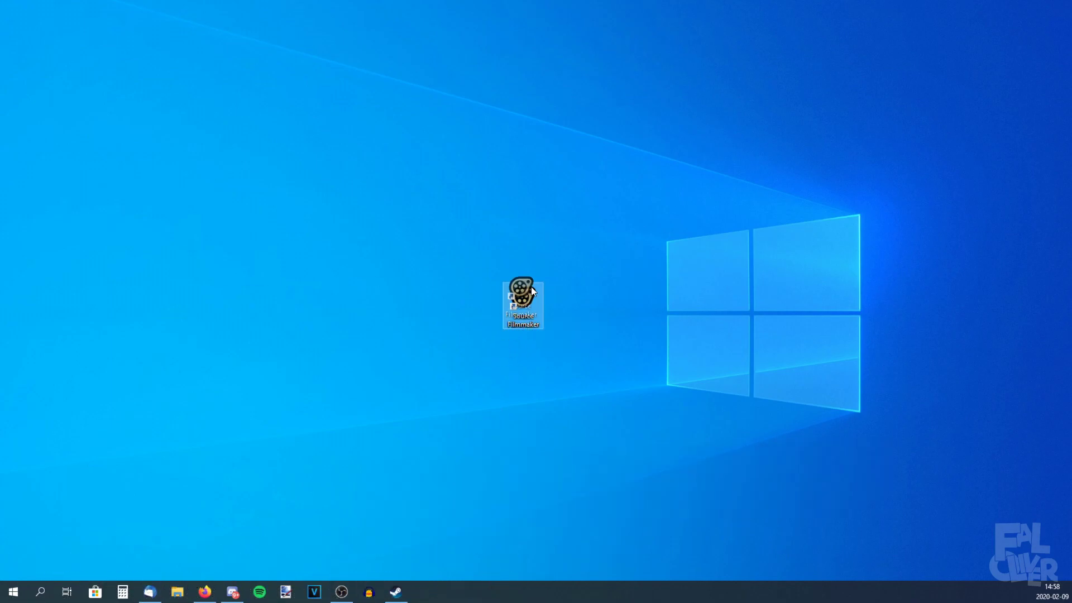
{"action": "left_click", "coordinate": [599, 309]}
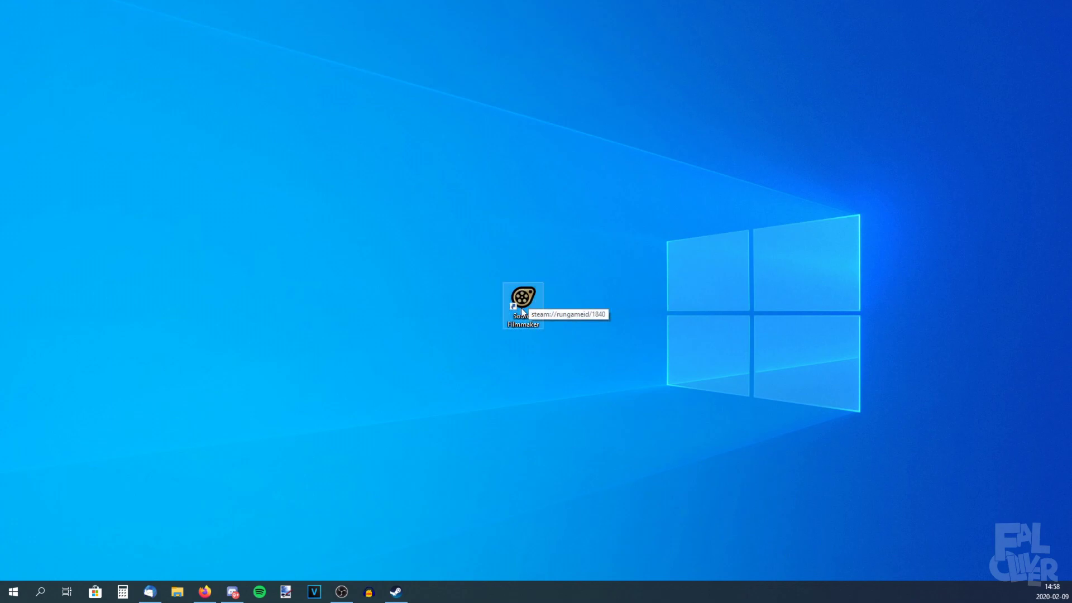
{"action": "left_click_drag", "start_coordinate": [534, 306], "coordinate": [532, 314]}
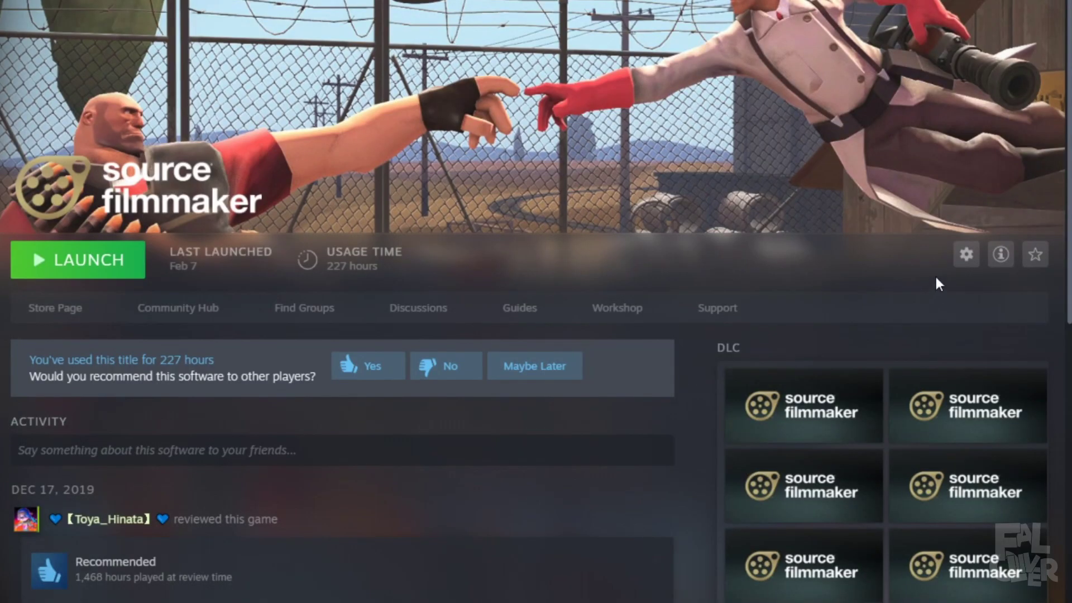
Open Source Filmmaker's launch options in Steam and set the -h value to 1080.
{"action": "left_click", "coordinate": [961, 262]}
{"action": "left_click", "coordinate": [968, 379]}
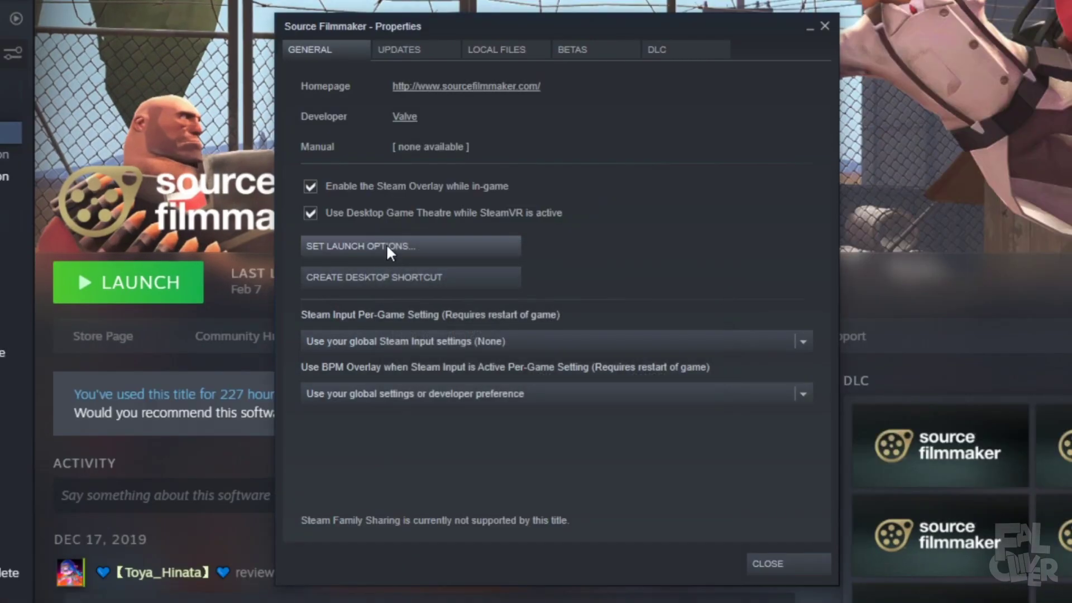
{"action": "left_click", "coordinate": [389, 247]}
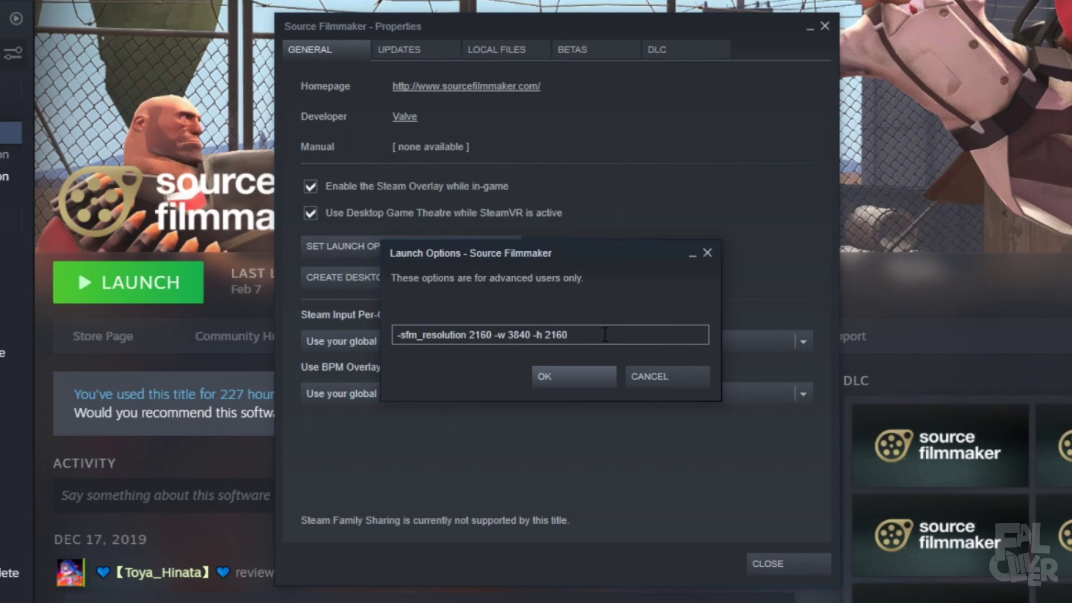
{"action": "key", "text": "BackSpace"}
{"action": "key", "text": "BackSpace"}
{"action": "key", "text": "BackSpace"}
{"action": "key", "text": "BackSpace"}
{"action": "type", "text": "1080"}
Set the -w value in the launch options to 1920.
{"action": "key", "text": "Left"}
{"action": "key", "text": "Left"}
{"action": "key", "text": "Left"}
{"action": "key", "text": "Left"}
{"action": "key", "text": "Left"}
{"action": "key", "text": "Left"}
{"action": "key", "text": "Left"}
{"action": "key", "text": "Left"}
{"action": "key", "text": "BackSpace"}
{"action": "key", "text": "BackSpace"}
{"action": "key", "text": "BackSpace"}
{"action": "key", "text": "BackSpace"}
{"action": "type", "text": "1920"}
Set the -sfm_resolution value to 1080, accept the launch options and close the properties window.
{"action": "key", "text": "Left"}
{"action": "key", "text": "Left"}
{"action": "key", "text": "Left"}
{"action": "key", "text": "Left"}
{"action": "key", "text": "Left"}
{"action": "key", "text": "Left"}
{"action": "key", "text": "Left"}
{"action": "key", "text": "Left"}
{"action": "key", "text": "BackSpace"}
{"action": "key", "text": "BackSpace"}
{"action": "key", "text": "BackSpace"}
{"action": "key", "text": "BackSpace"}
{"action": "type", "text": "1080"}
{"action": "left_click", "coordinate": [604, 334]}
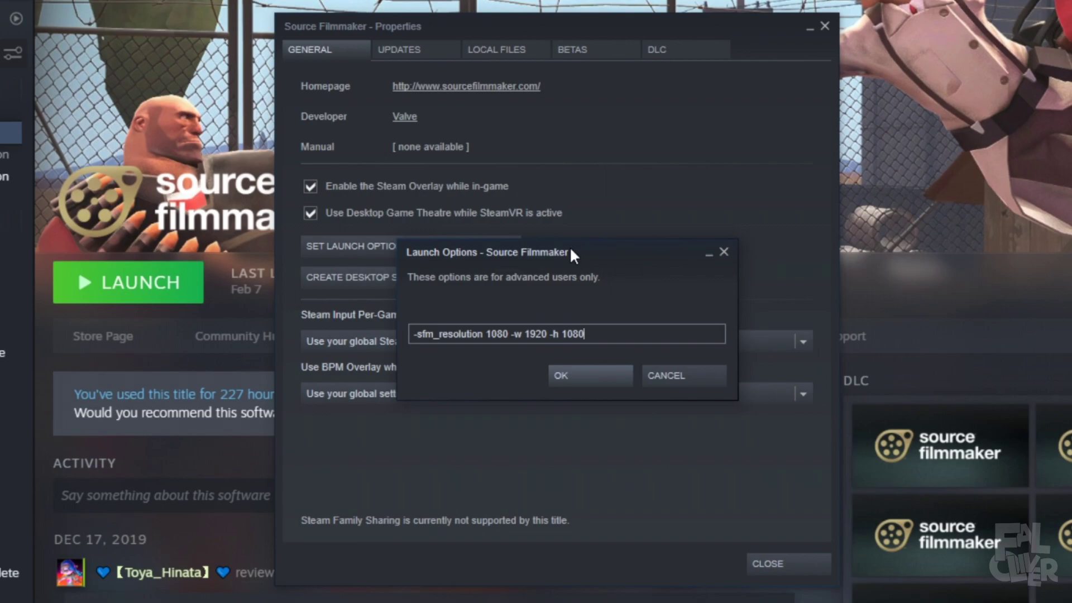
{"action": "left_click_drag", "start_coordinate": [585, 334], "coordinate": [566, 338]}
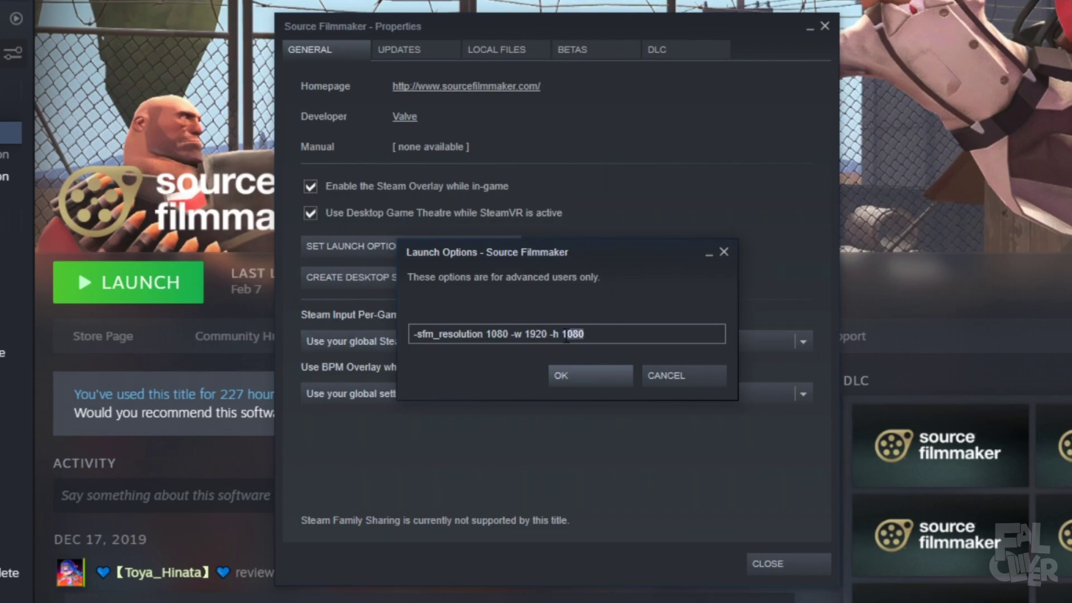
{"action": "left_click", "coordinate": [592, 375]}
{"action": "left_click", "coordinate": [790, 566]}
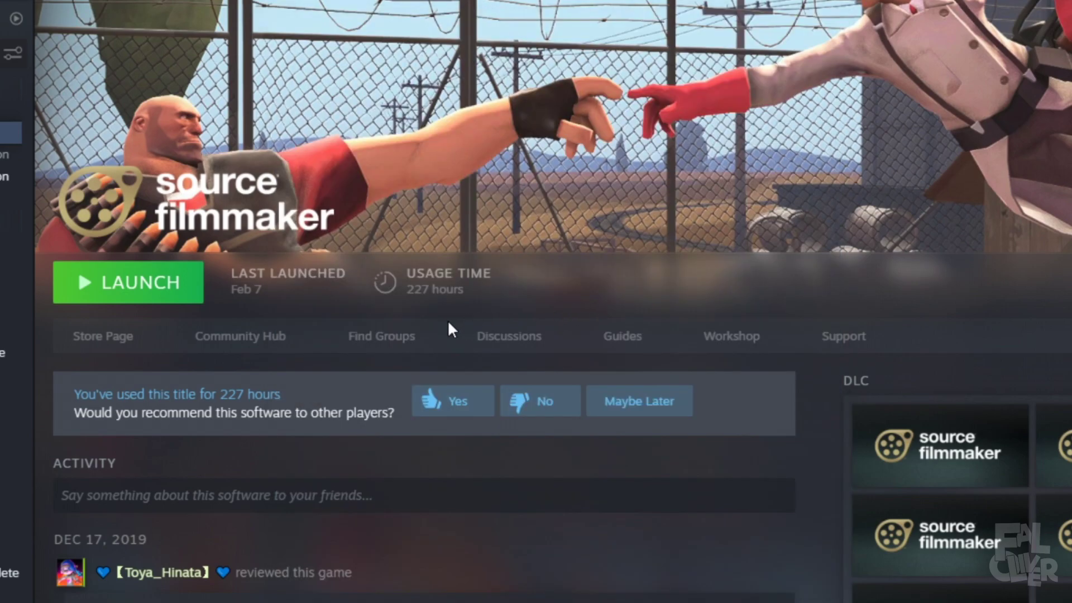
Launch Source Filmmaker and create a new session named "yeeeeeee boiiiiii".
{"action": "left_click", "coordinate": [139, 282]}
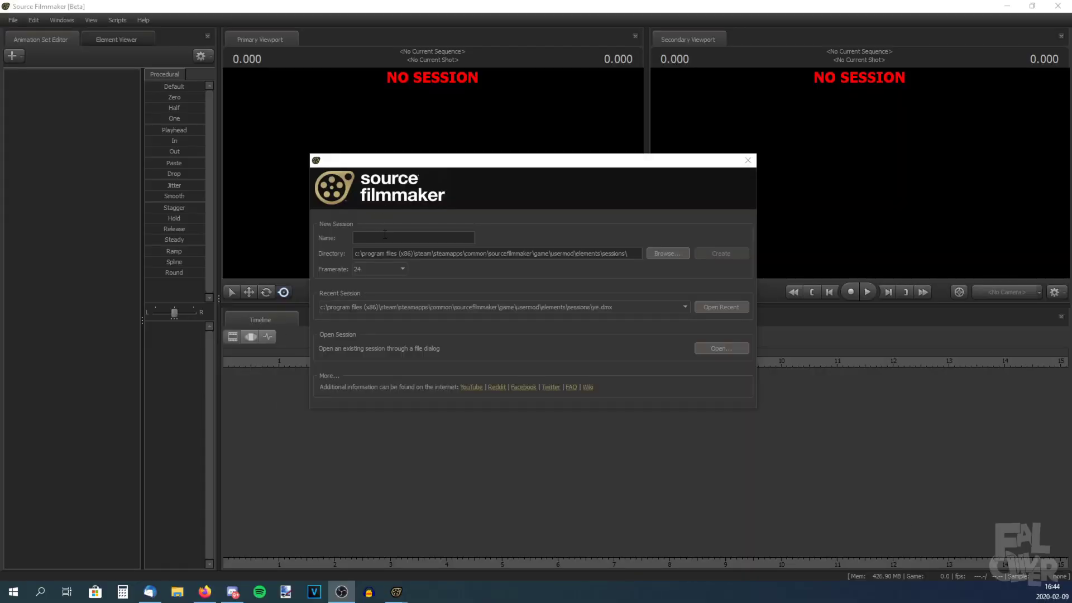
{"action": "left_click", "coordinate": [383, 234]}
{"action": "type", "text": "yeeeeeee boiiii"}
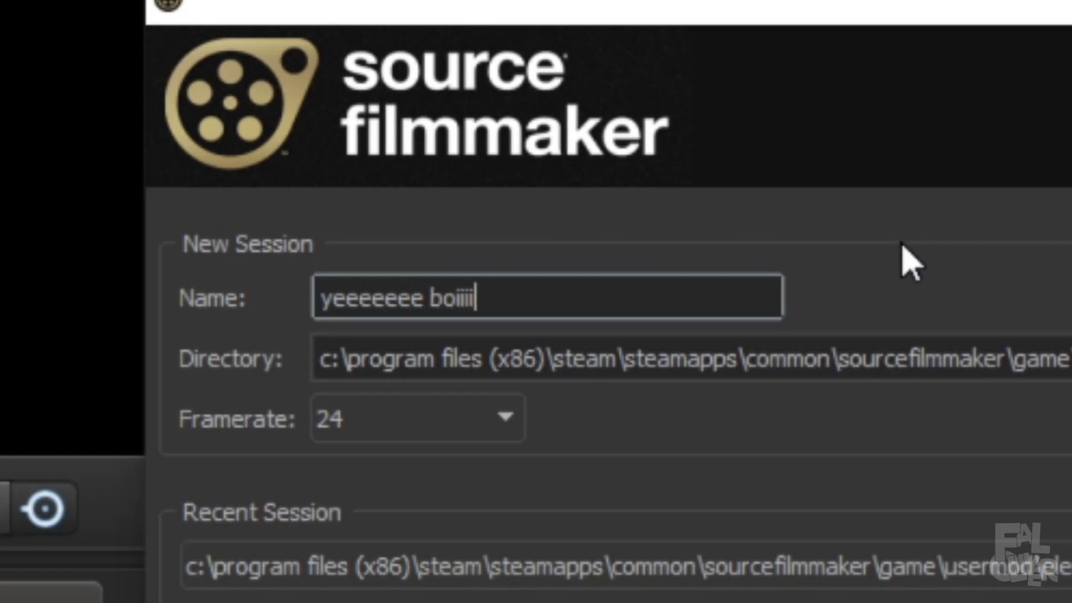
{"action": "key", "text": "Return"}
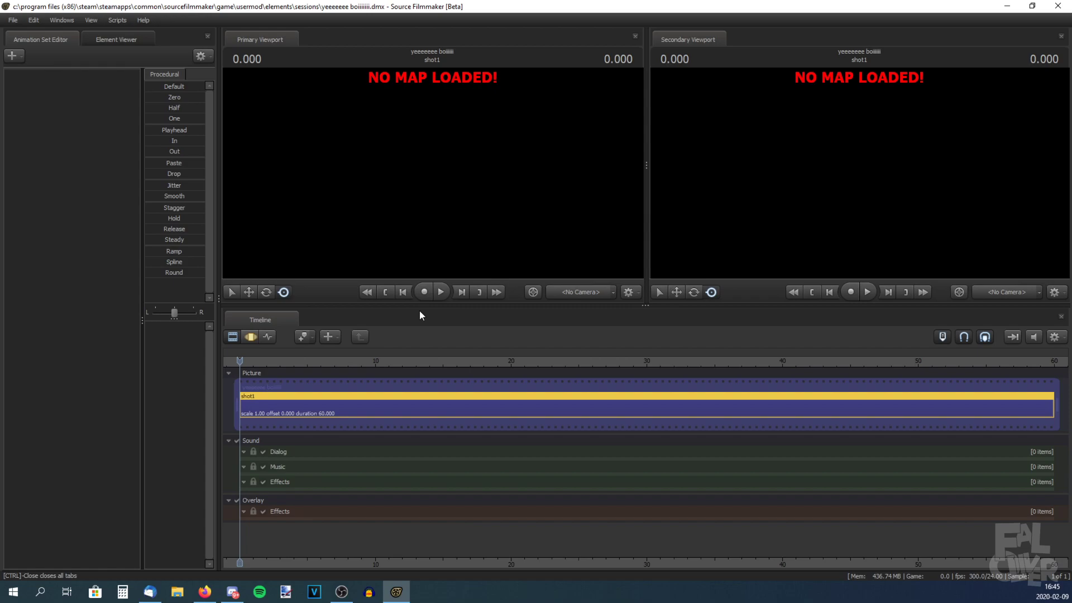
Load the map moray_towers.bsp into the session, filtering the map list by "moray".
{"action": "right_click", "coordinate": [439, 143]}
{"action": "left_click", "coordinate": [463, 236]}
{"action": "type", "text": "m"}
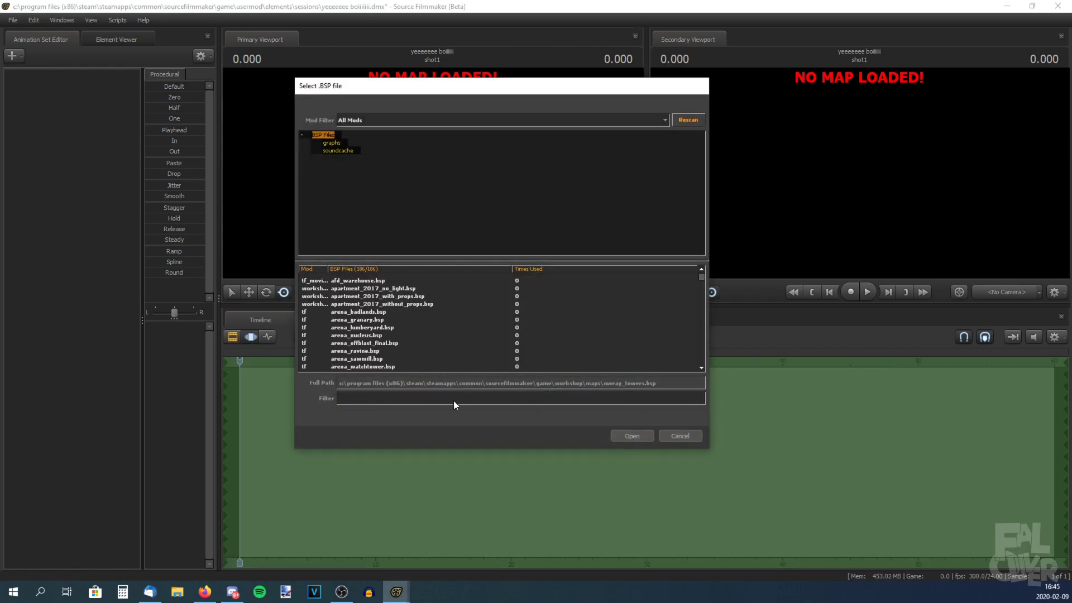
{"action": "type", "text": "oray"}
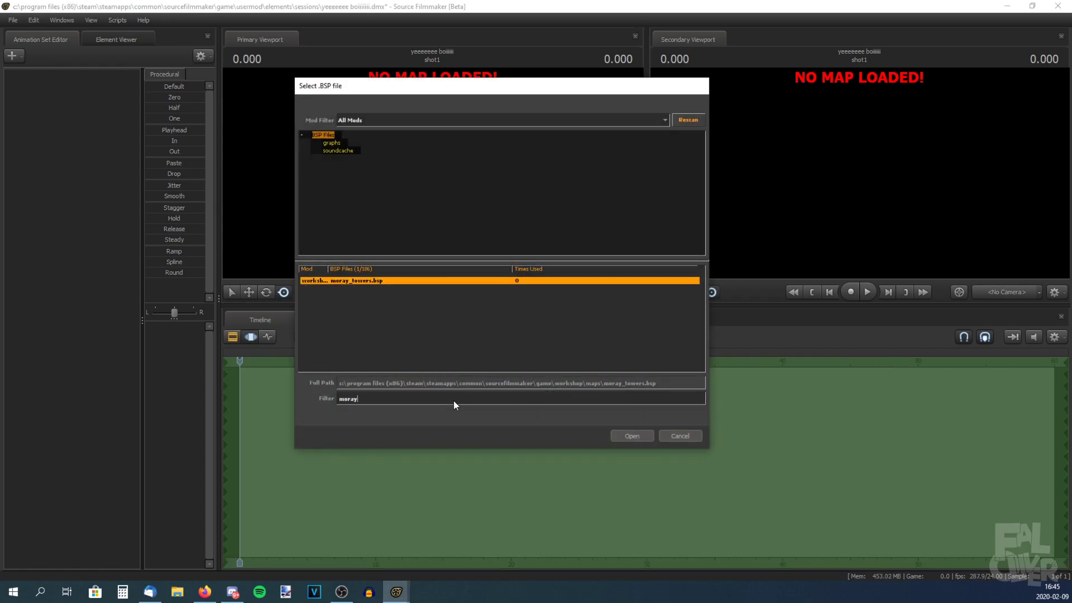
{"action": "key", "text": "Return"}
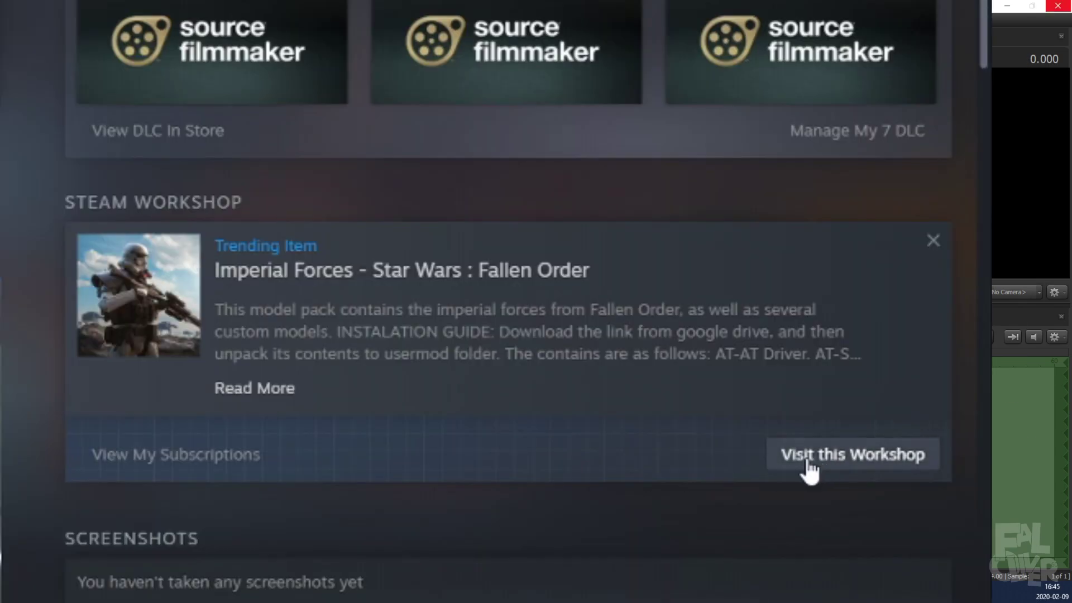
Switch to Steam, search the Source Filmmaker Workshop for "basketball" and subscribe to Basketball & Hoop.
{"action": "left_click", "coordinate": [746, 467]}
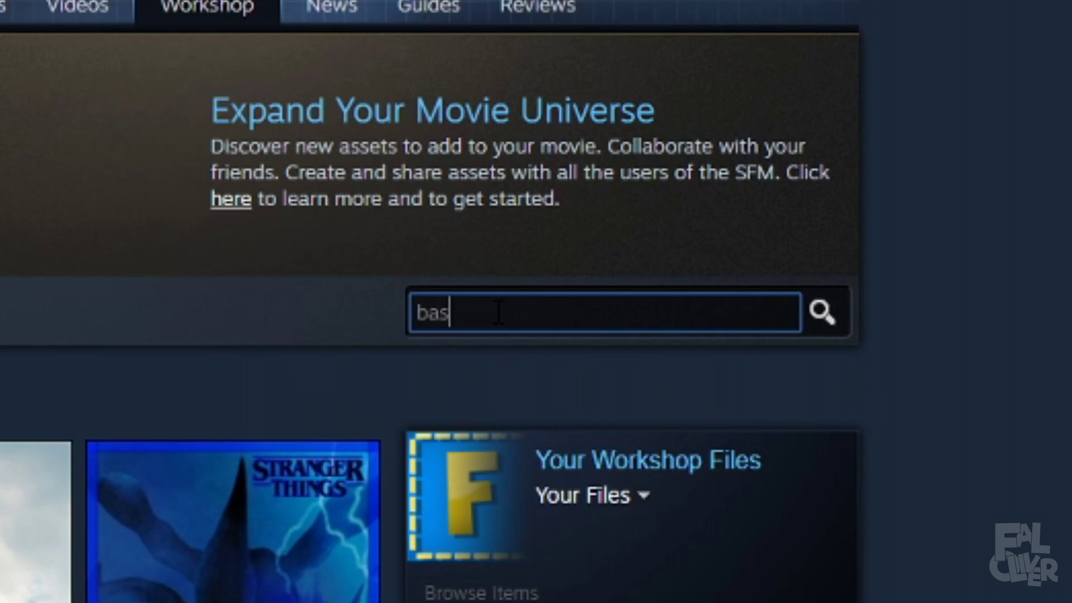
{"action": "type", "text": "ketball"}
{"action": "key", "text": "Return"}
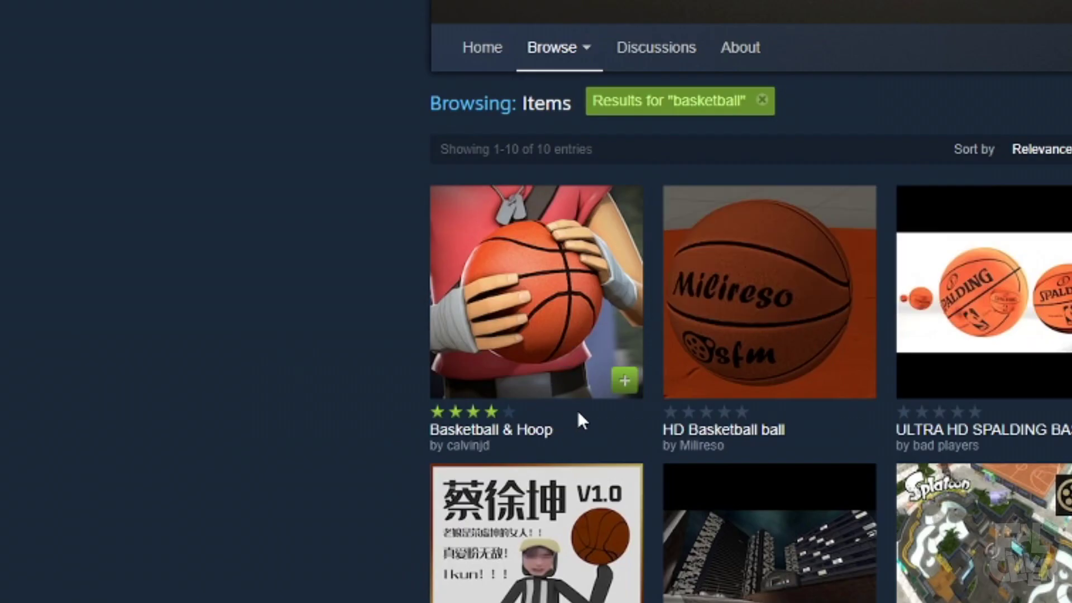
{"action": "left_click", "coordinate": [624, 381]}
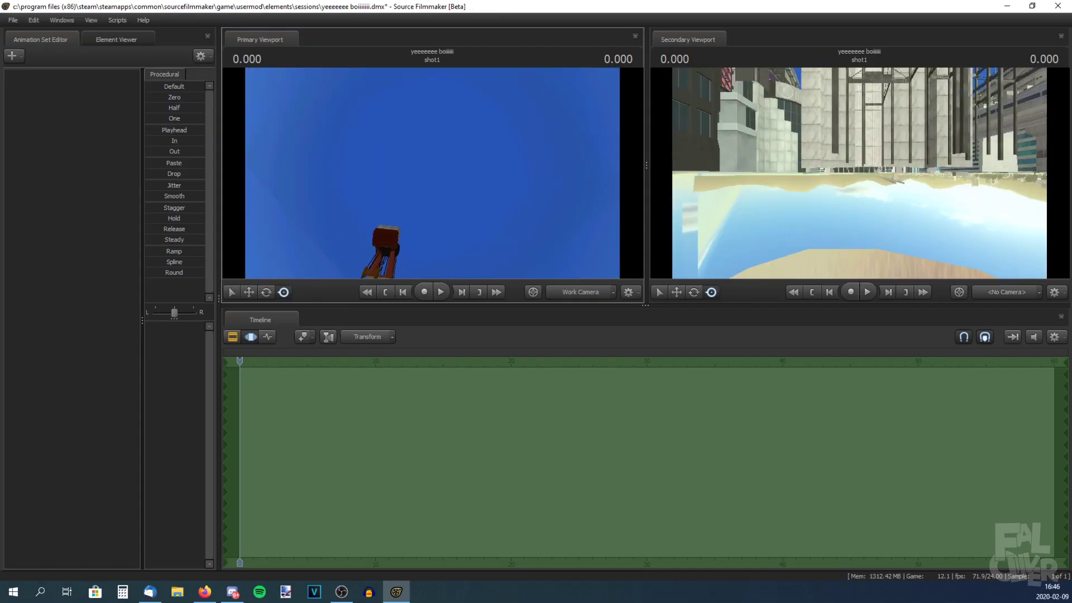
Fly the work camera down to the map's ground area and add an animation set for the inkling_girl_greeneyes model.
{"action": "key", "text": "w"}
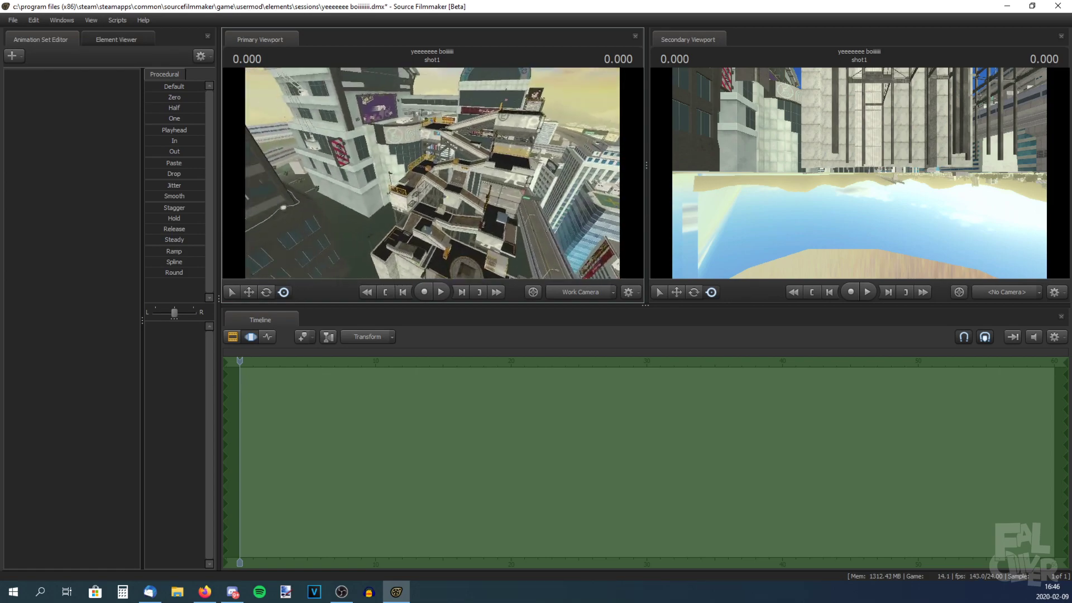
{"action": "key", "text": "w"}
{"action": "left_click", "coordinate": [12, 56]}
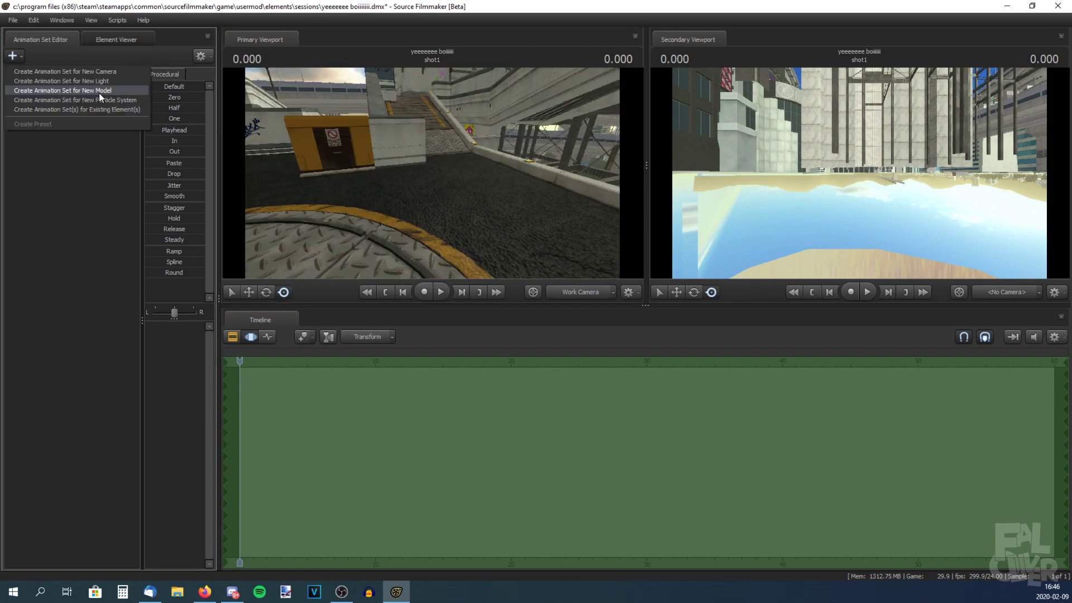
{"action": "left_click", "coordinate": [99, 92]}
{"action": "type", "text": "inkl"}
{"action": "type", "text": "ing"}
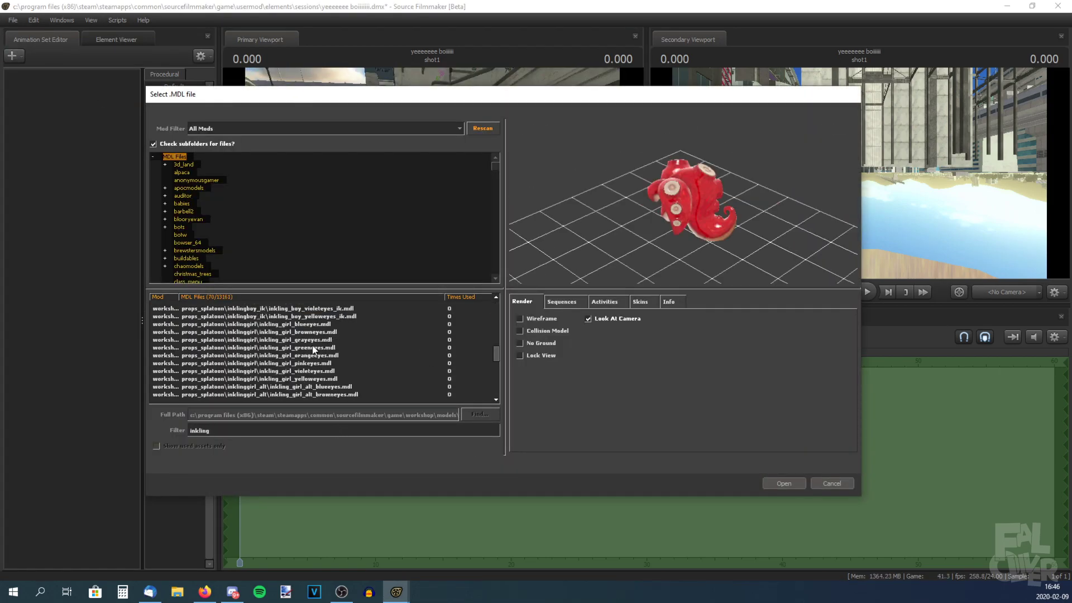
{"action": "double_click", "coordinate": [280, 347]}
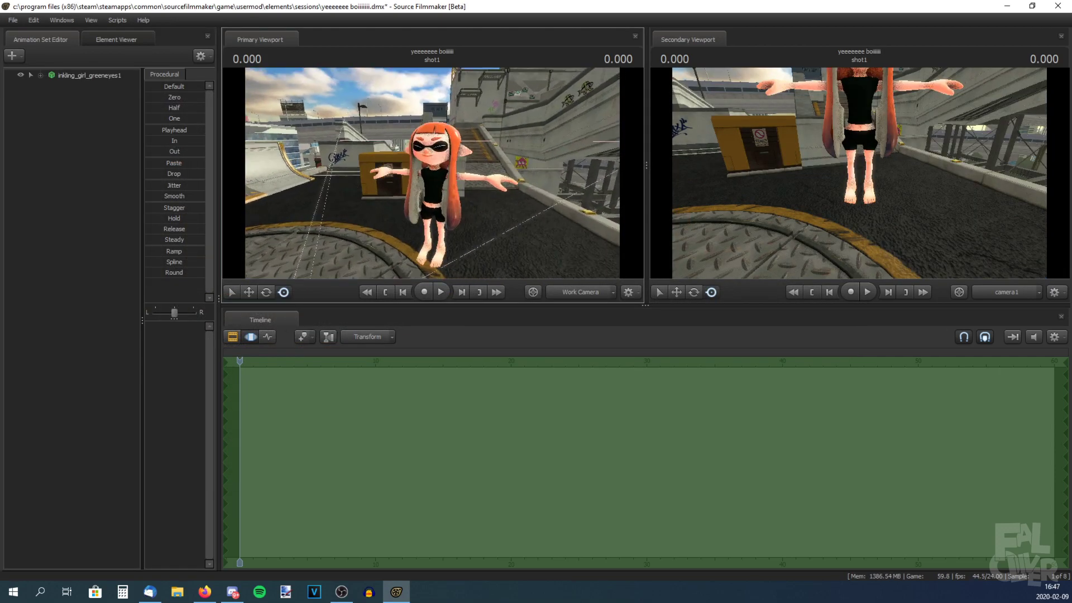
Open the inkling girl's eyes using the upper and lower Eyelid controls on both sides.
{"action": "left_click", "coordinate": [97, 76]}
{"action": "scroll", "coordinate": [190, 408], "scroll_direction": "down", "scroll_amount": 2}
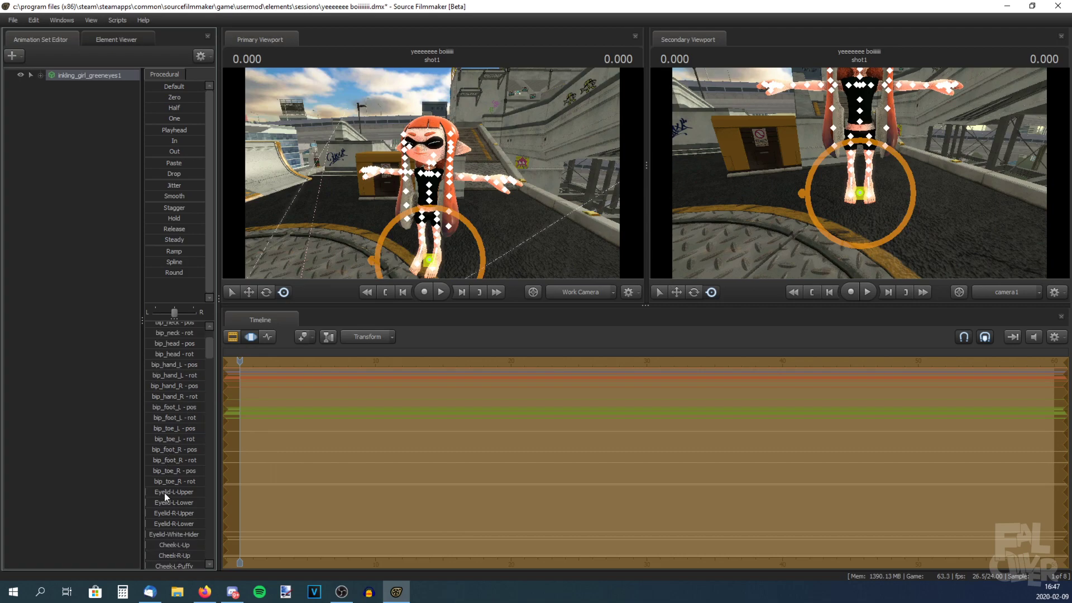
{"action": "left_click_drag", "start_coordinate": [164, 492], "coordinate": [167, 524]}
{"action": "key", "text": "f"}
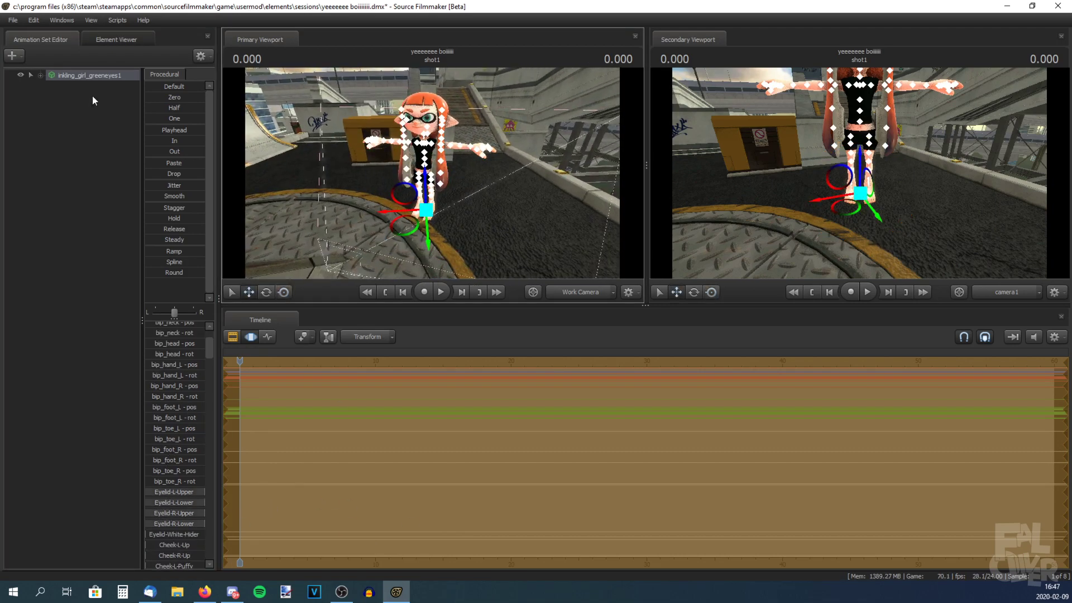
Add an animation set for the female tee shirt model, filtering the model list by "splatoon clothing".
{"action": "left_click", "coordinate": [11, 55]}
{"action": "left_click", "coordinate": [30, 87]}
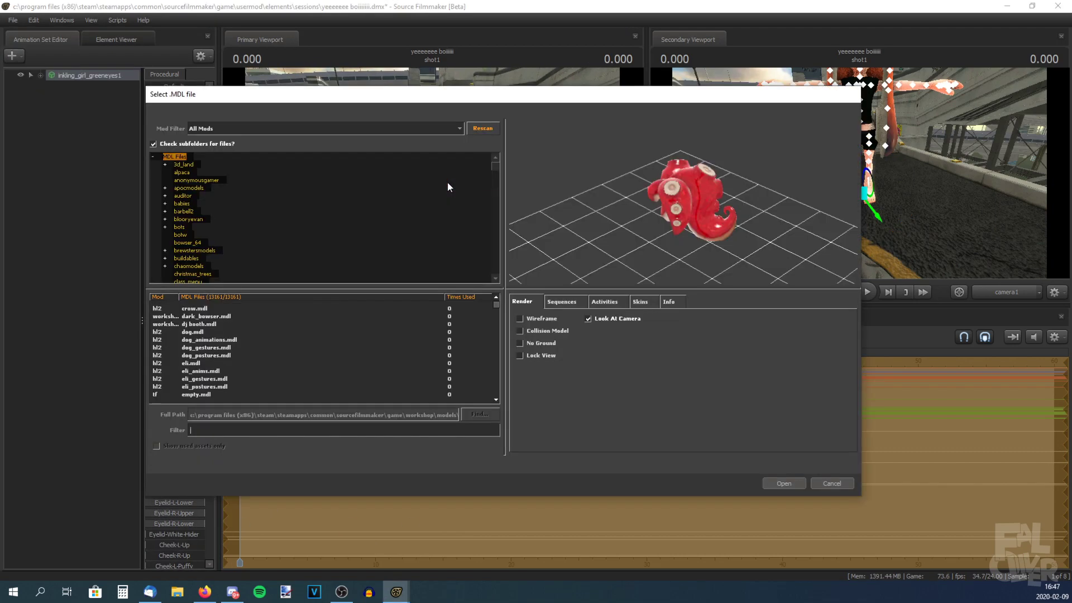
{"action": "type", "text": "splatoon clothing"}
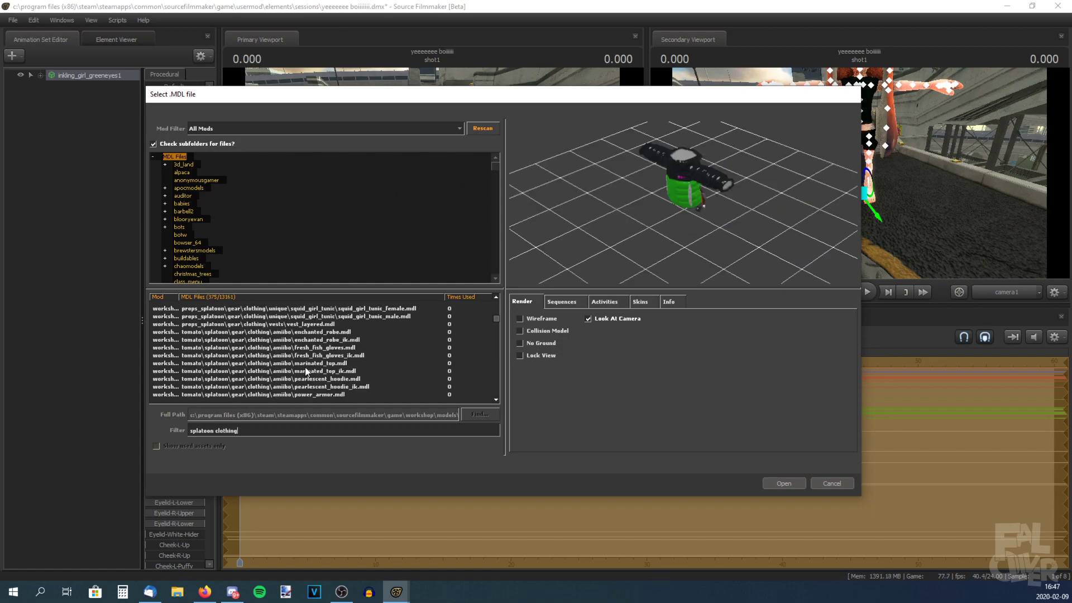
{"action": "scroll", "coordinate": [308, 379], "scroll_direction": "up", "scroll_amount": 5}
{"action": "left_click", "coordinate": [312, 378]}
{"action": "left_click", "coordinate": [327, 349]}
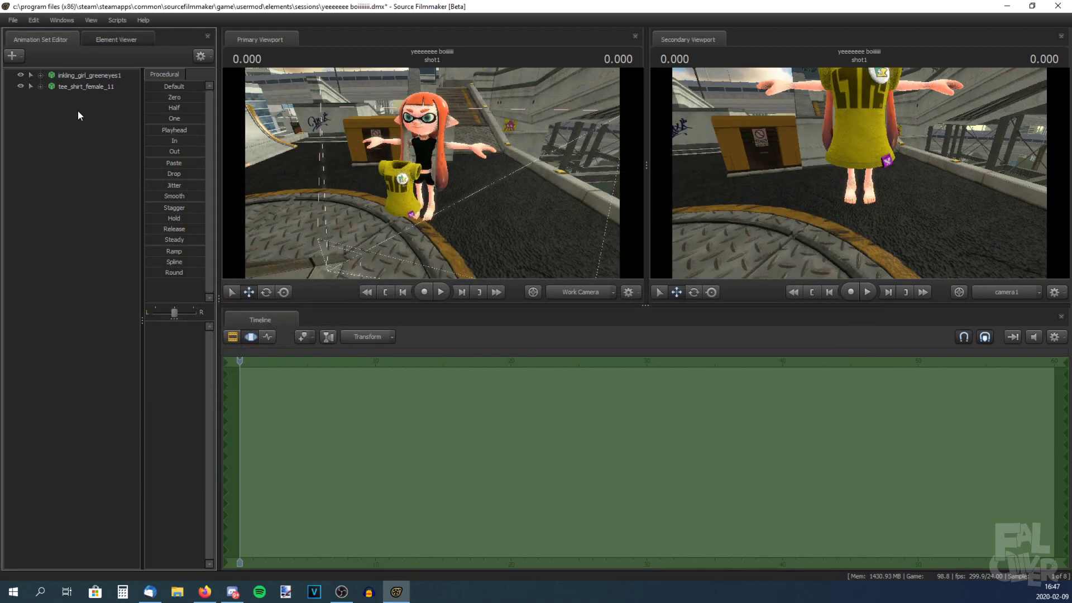
Set the tee shirt model's skin to 5.
{"action": "left_click", "coordinate": [72, 88]}
{"action": "right_click", "coordinate": [71, 88]}
{"action": "mouse_move", "coordinate": [127, 223]}
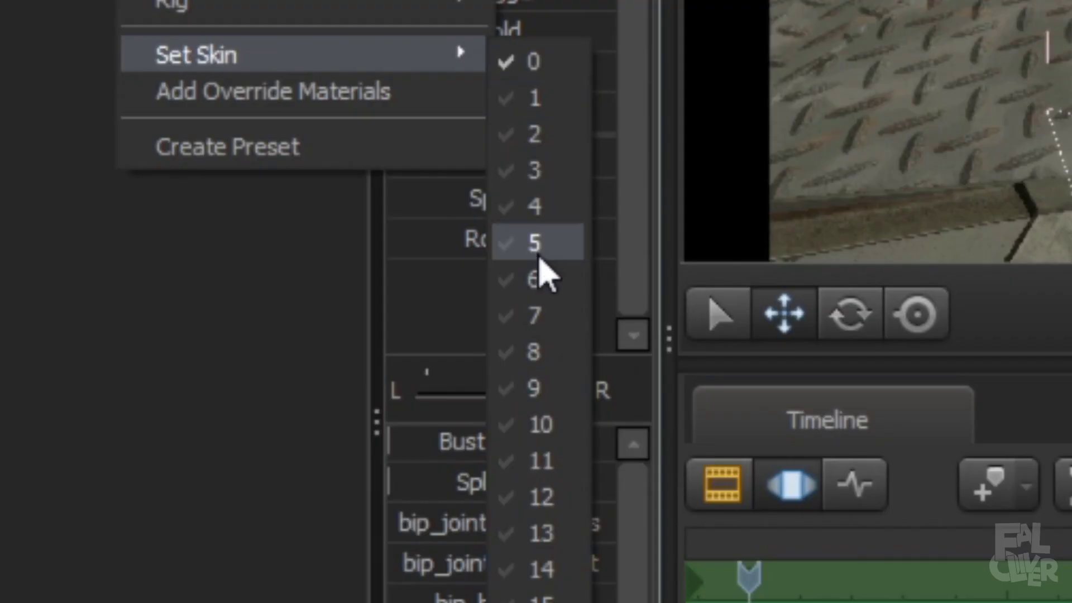
{"action": "left_click", "coordinate": [536, 244]}
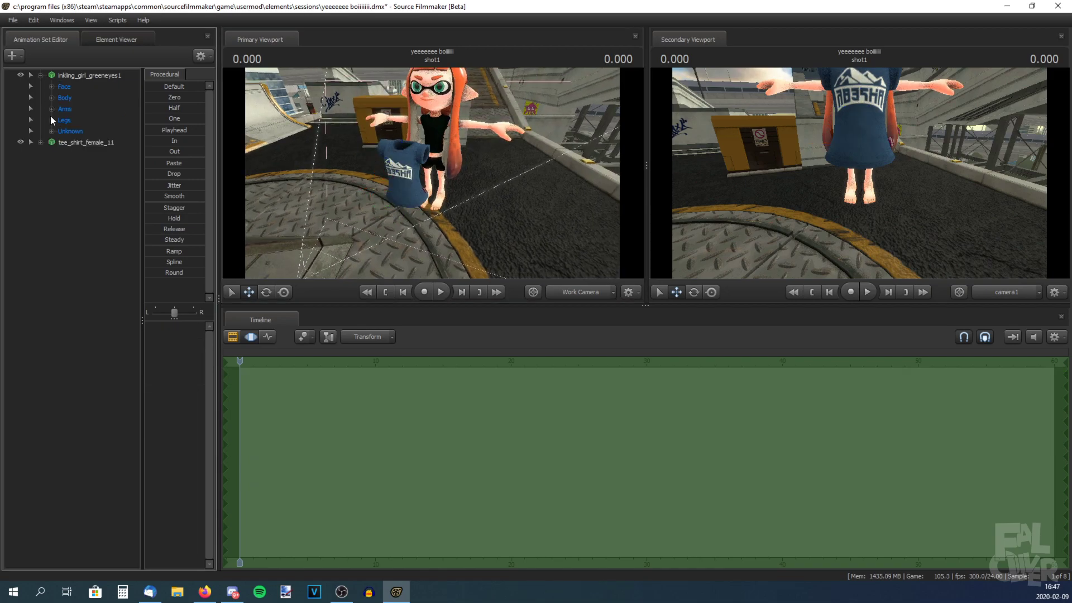
Expand the Unknown bone groups of both models and lock the shirt's bip_joint_root and bip_hip to the inkling's matching bones.
{"action": "left_click", "coordinate": [51, 120]}
{"action": "scroll", "coordinate": [49, 330], "scroll_direction": "down", "scroll_amount": 10}
{"action": "left_click", "coordinate": [52, 555]}
{"action": "scroll", "coordinate": [70, 508], "scroll_direction": "down", "scroll_amount": 4}
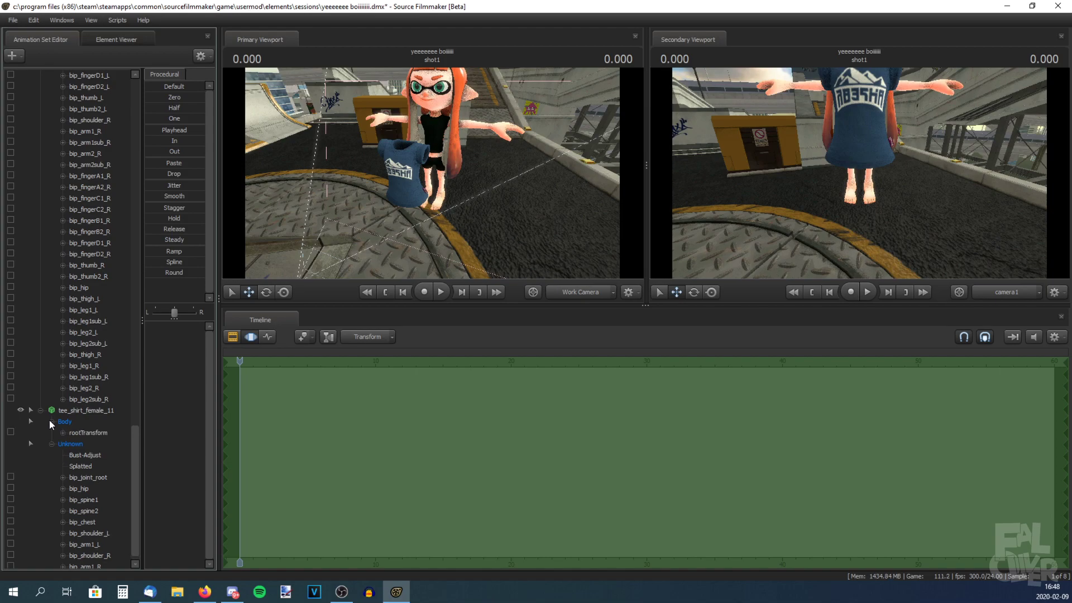
{"action": "scroll", "coordinate": [87, 424], "scroll_direction": "up", "scroll_amount": 15}
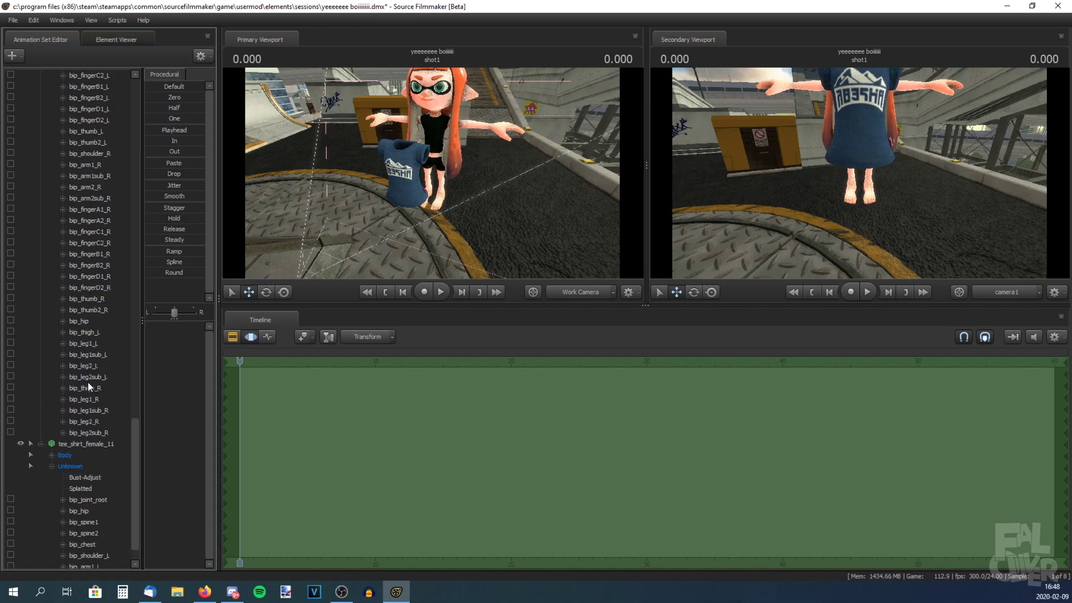
{"action": "left_click", "coordinate": [80, 209]}
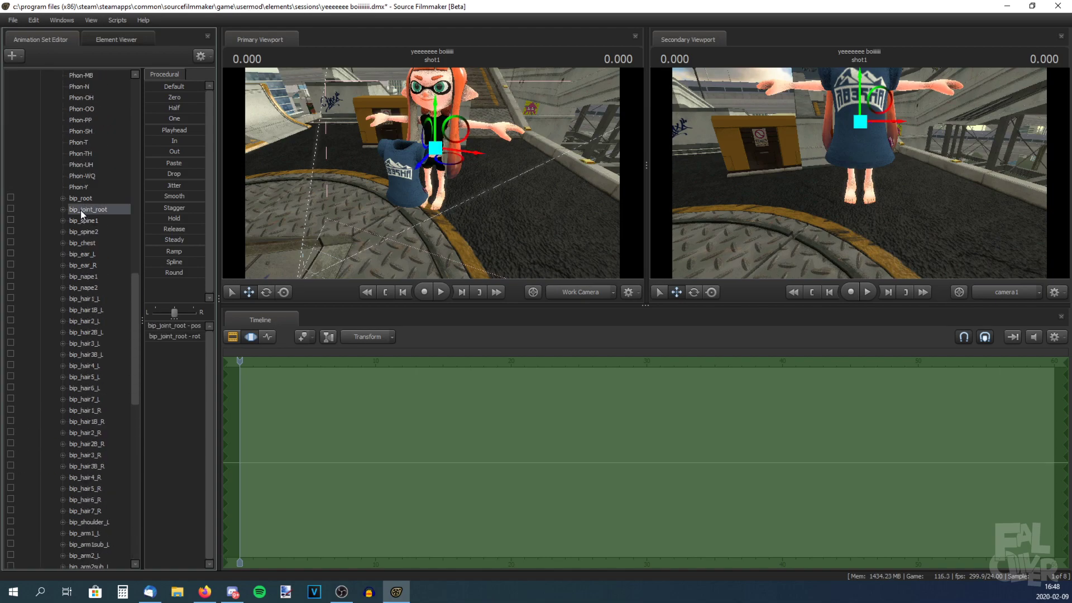
{"action": "scroll", "coordinate": [89, 560], "scroll_direction": "down", "scroll_amount": 17}
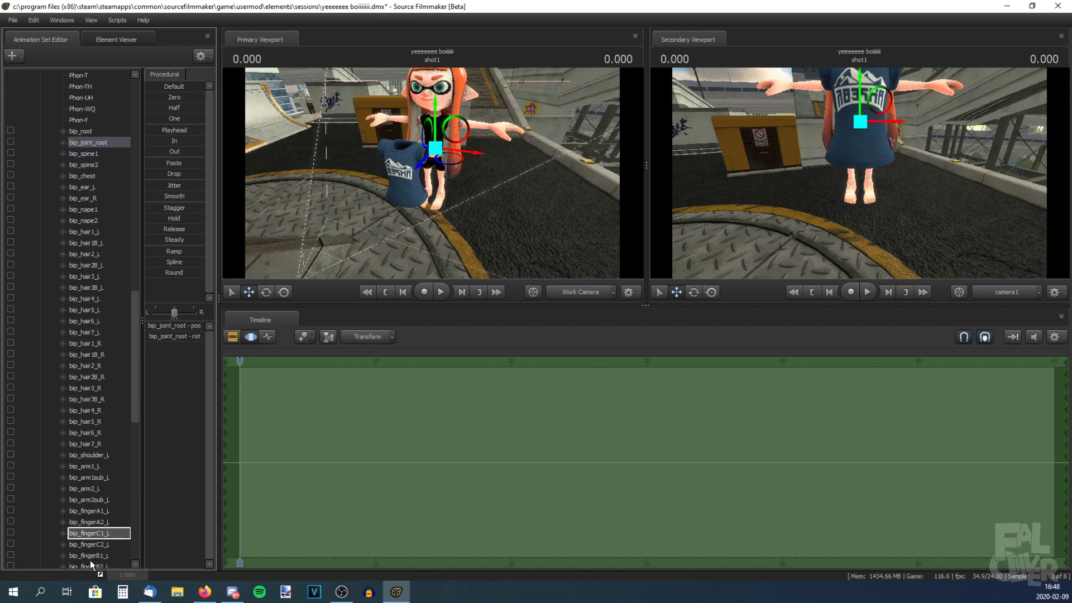
{"action": "left_click_drag", "start_coordinate": [79, 288], "coordinate": [95, 474]}
Lock the shirt's bip_spine1, bip_spine2 and bip_chest to the inkling's matching bones.
{"action": "scroll", "coordinate": [112, 219], "scroll_direction": "up", "scroll_amount": 18}
{"action": "scroll", "coordinate": [99, 296], "scroll_direction": "down", "scroll_amount": 18}
{"action": "scroll", "coordinate": [99, 298], "scroll_direction": "up", "scroll_amount": 18}
{"action": "left_click_drag", "start_coordinate": [84, 254], "coordinate": [89, 489]}
{"action": "scroll", "coordinate": [86, 311], "scroll_direction": "up", "scroll_amount": 16}
{"action": "left_click_drag", "start_coordinate": [84, 198], "coordinate": [81, 501]}
{"action": "scroll", "coordinate": [85, 279], "scroll_direction": "up", "scroll_amount": 16}
{"action": "left_click_drag", "start_coordinate": [84, 209], "coordinate": [87, 511]}
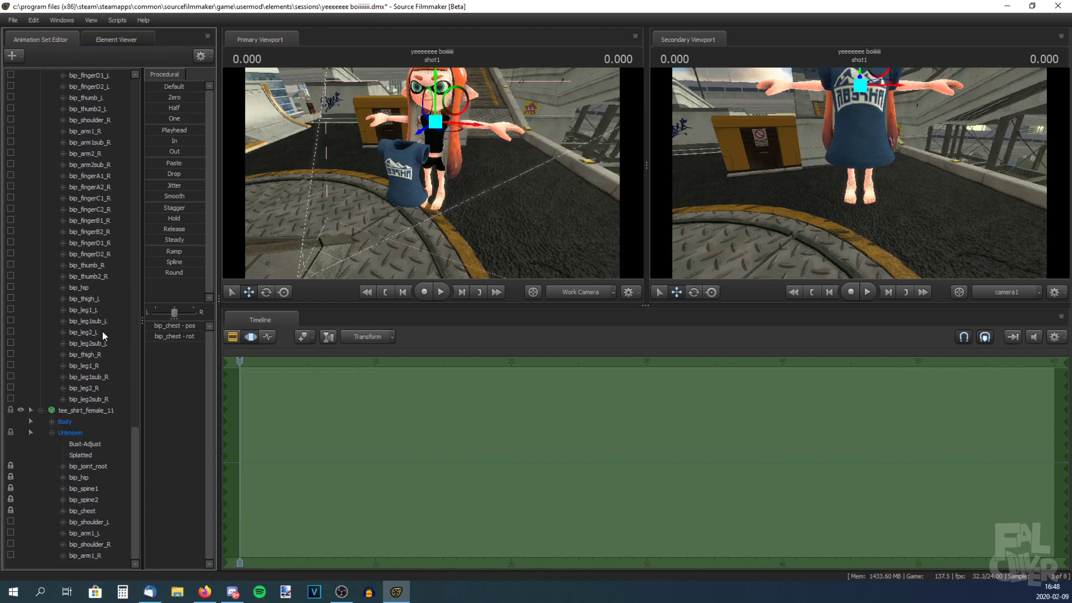
Lock the shirt's left and right bip_shoulder and bip_arm1 bones to the inkling's matching bones.
{"action": "scroll", "coordinate": [98, 331], "scroll_direction": "up", "scroll_amount": 10}
{"action": "left_click_drag", "start_coordinate": [87, 330], "coordinate": [89, 522]}
{"action": "scroll", "coordinate": [76, 242], "scroll_direction": "up", "scroll_amount": 10}
{"action": "scroll", "coordinate": [83, 223], "scroll_direction": "down", "scroll_amount": 8}
{"action": "left_click_drag", "start_coordinate": [89, 119], "coordinate": [93, 551]}
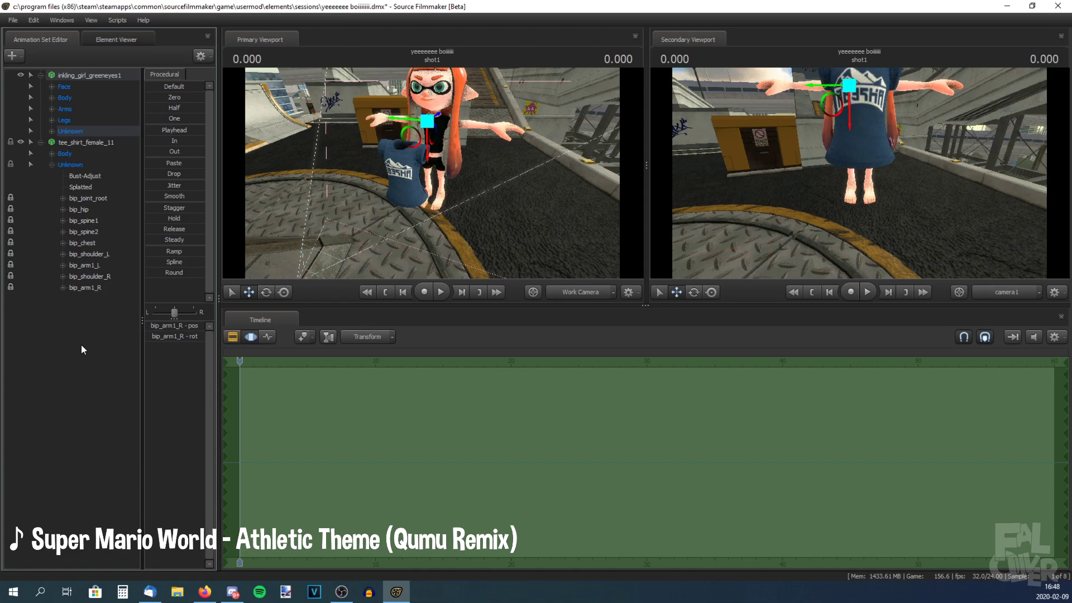
Zero the tee shirt's locked bones, from bip_joint_root and bip_hip up to both bip_arm1 bones, to snap it onto the inkling.
{"action": "left_click", "coordinate": [84, 199]}
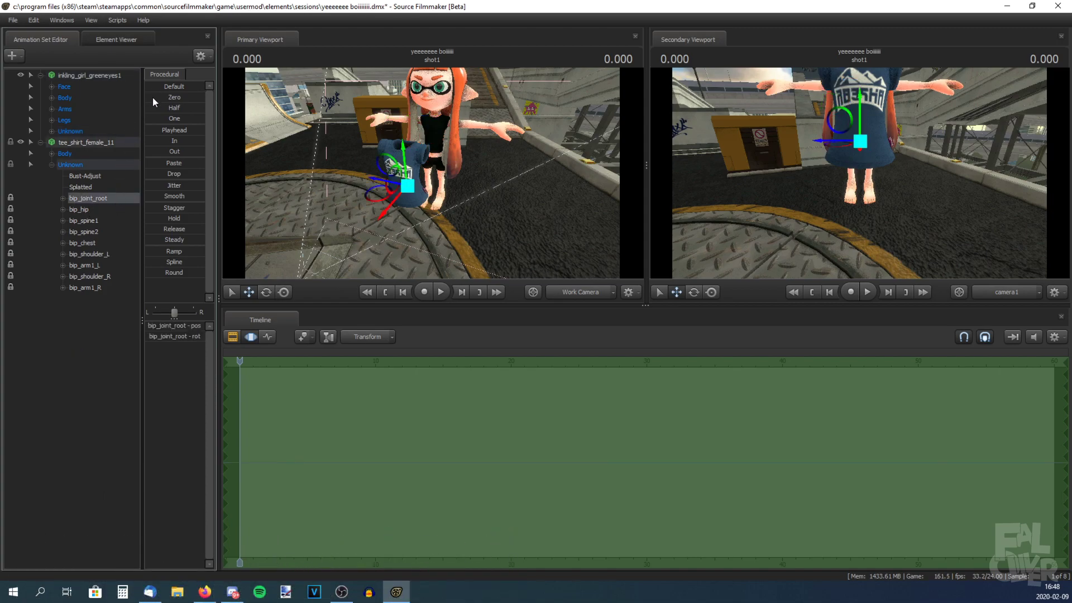
{"action": "left_click", "coordinate": [83, 222]}
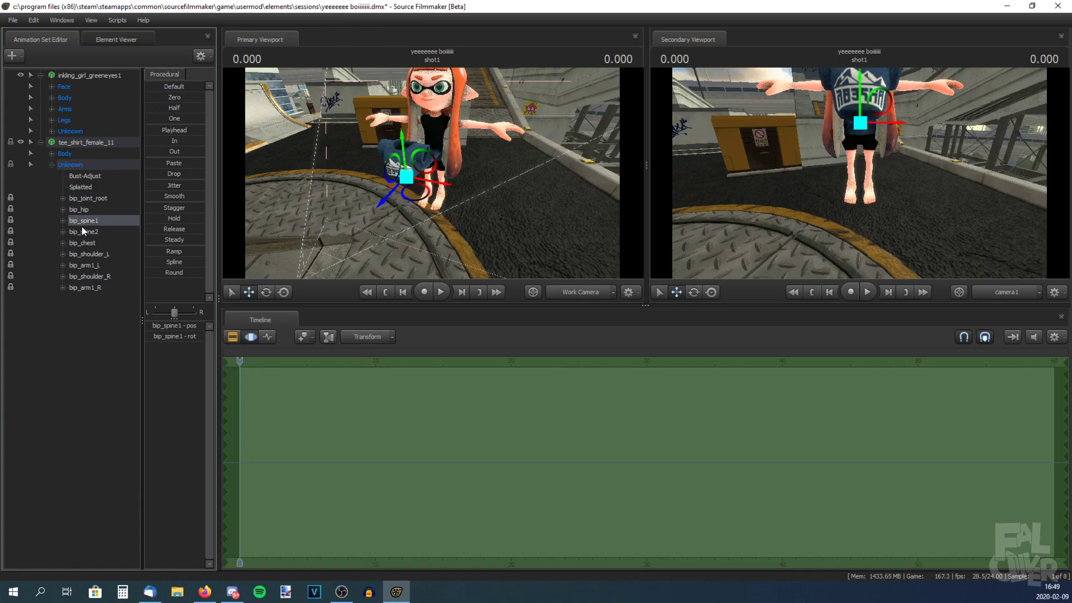
{"action": "left_click", "coordinate": [79, 211]}
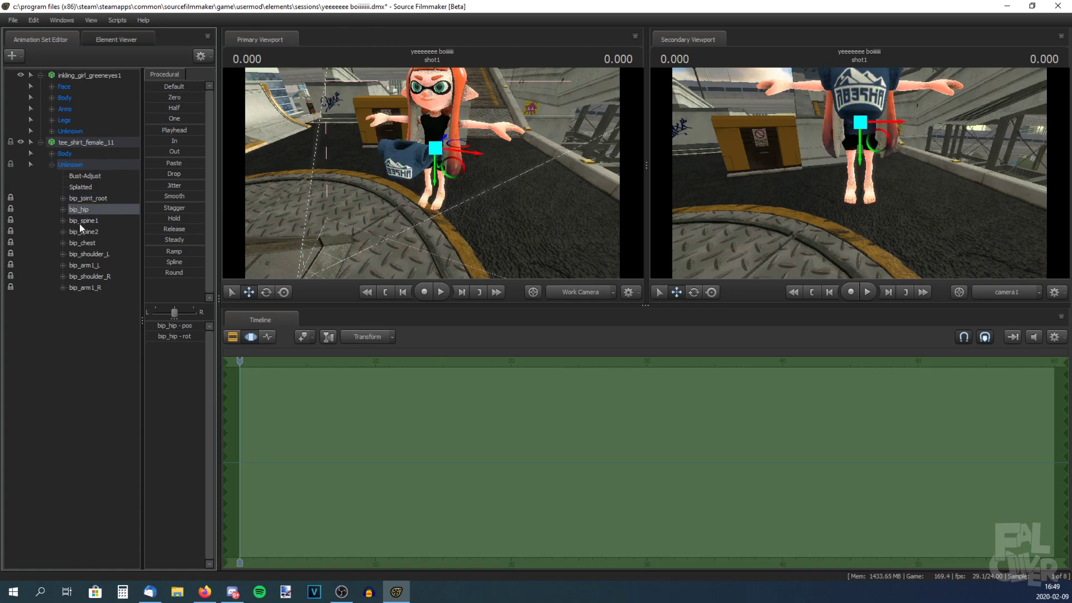
{"action": "key", "text": "Down"}
{"action": "key", "text": "Down"}
{"action": "key", "text": "Down"}
{"action": "key", "text": "Down"}
{"action": "key", "text": "Down"}
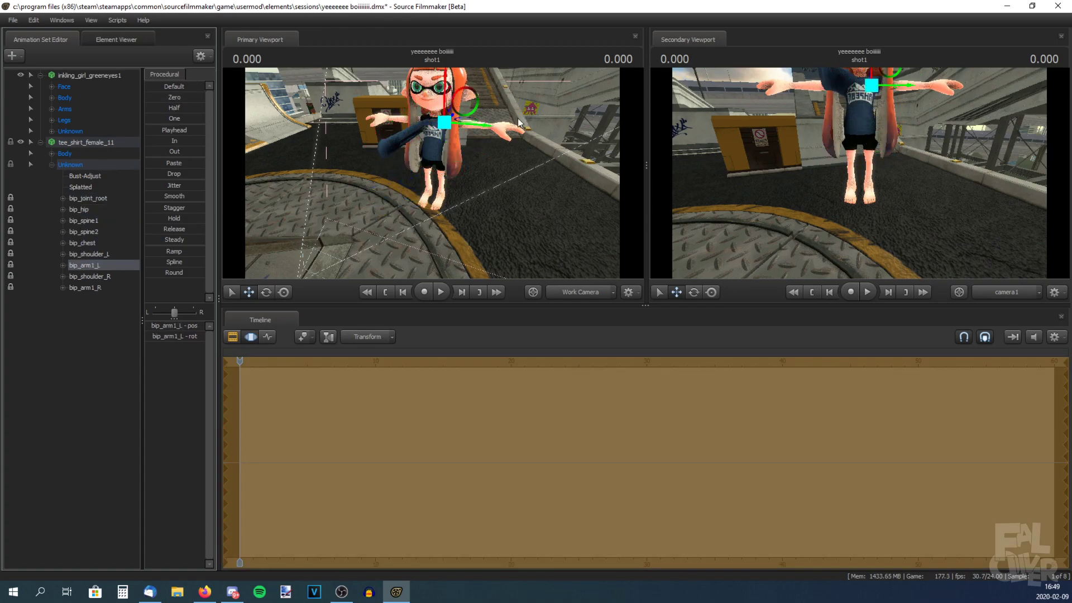
{"action": "key", "text": "Down"}
{"action": "key", "text": "Down"}
{"action": "left_click", "coordinate": [230, 260]}
Check the shirt's fit on the inkling and save the session.
{"action": "mouse_move", "coordinate": [313, 224]}
{"action": "left_mouse_down"}
{"action": "mouse_move", "coordinate": [324, 210]}
{"action": "mouse_move", "coordinate": [305, 213]}
{"action": "mouse_move", "coordinate": [310, 206]}
{"action": "left_mouse_up"}
{"action": "key", "text": "w"}
{"action": "key", "text": "s"}
{"action": "key", "text": "w"}
{"action": "left_click_drag", "start_coordinate": [432, 174], "coordinate": [431, 173]}
{"action": "key", "text": "s"}
{"action": "key", "text": "w"}
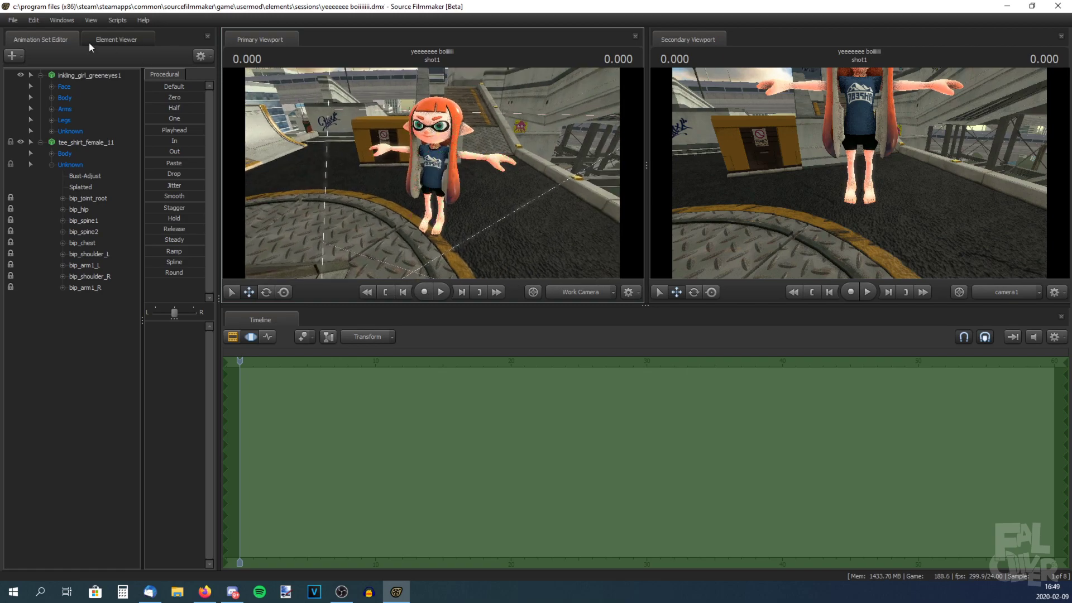
{"action": "left_click", "coordinate": [13, 20]}
{"action": "left_click", "coordinate": [21, 51]}
{"action": "left_click_drag", "start_coordinate": [433, 178], "coordinate": [433, 177]}
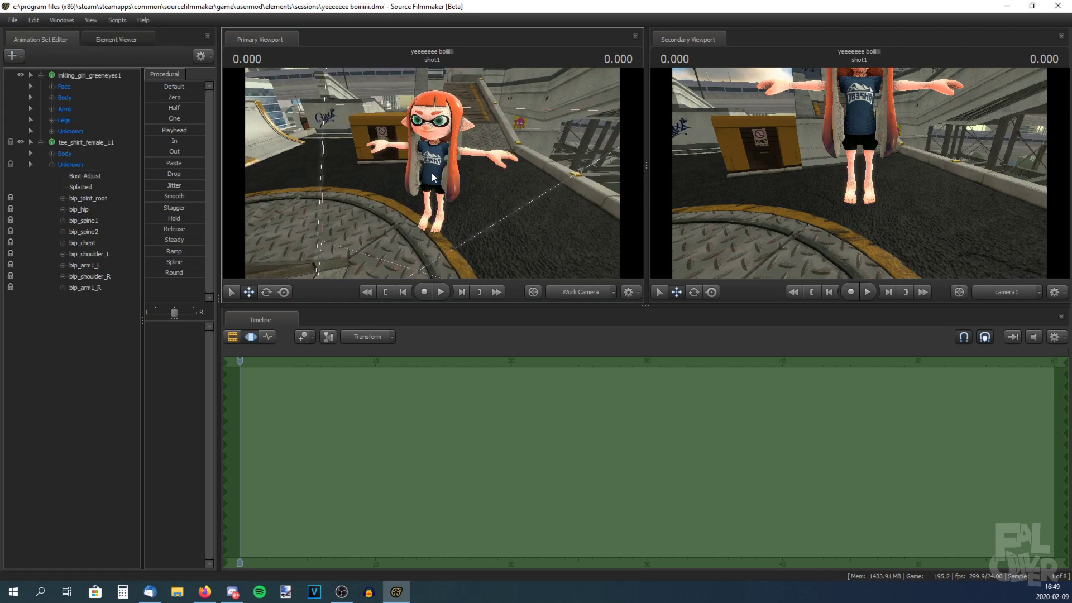
{"action": "left_click_drag", "start_coordinate": [433, 178], "coordinate": [433, 178]}
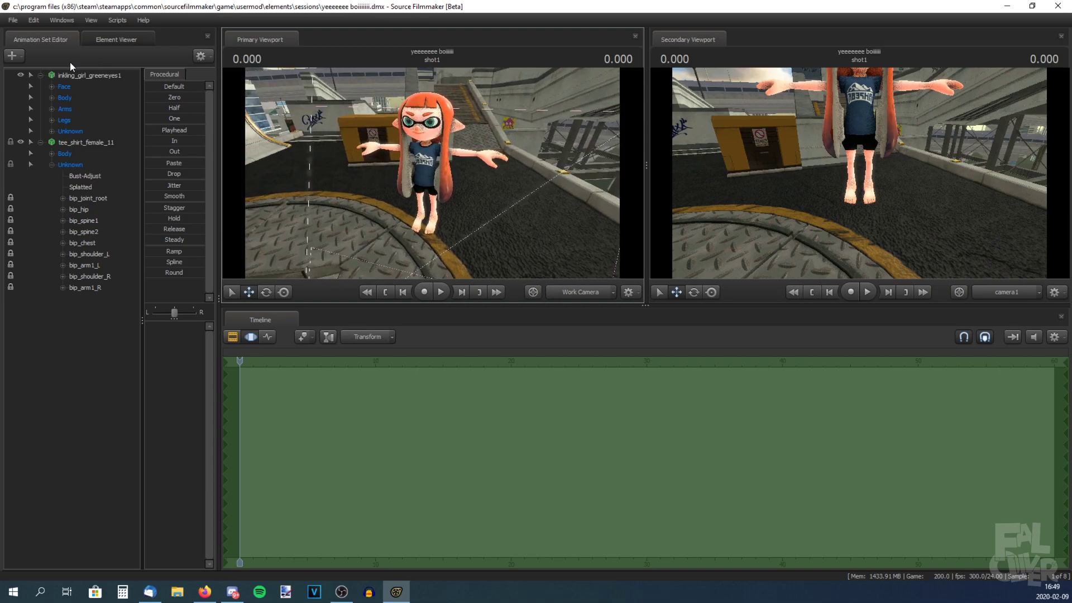
Add the Splatoon basics shoes model to the scene and set its skin to the black and orange variant.
{"action": "left_click", "coordinate": [12, 55]}
{"action": "left_click", "coordinate": [49, 89]}
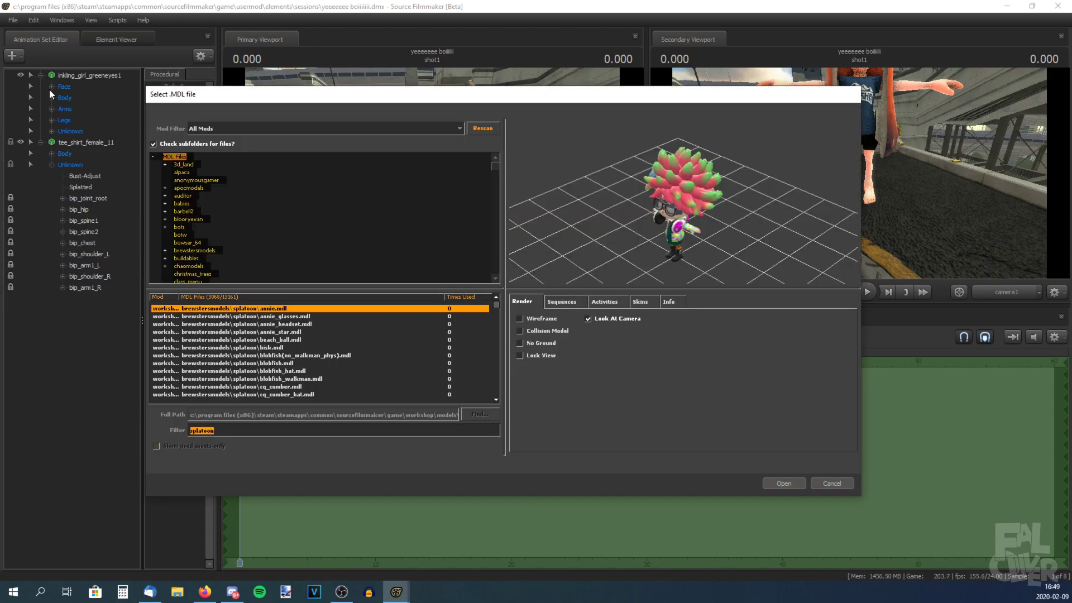
{"action": "type", "text": "oes"}
{"action": "double_click", "coordinate": [293, 323]}
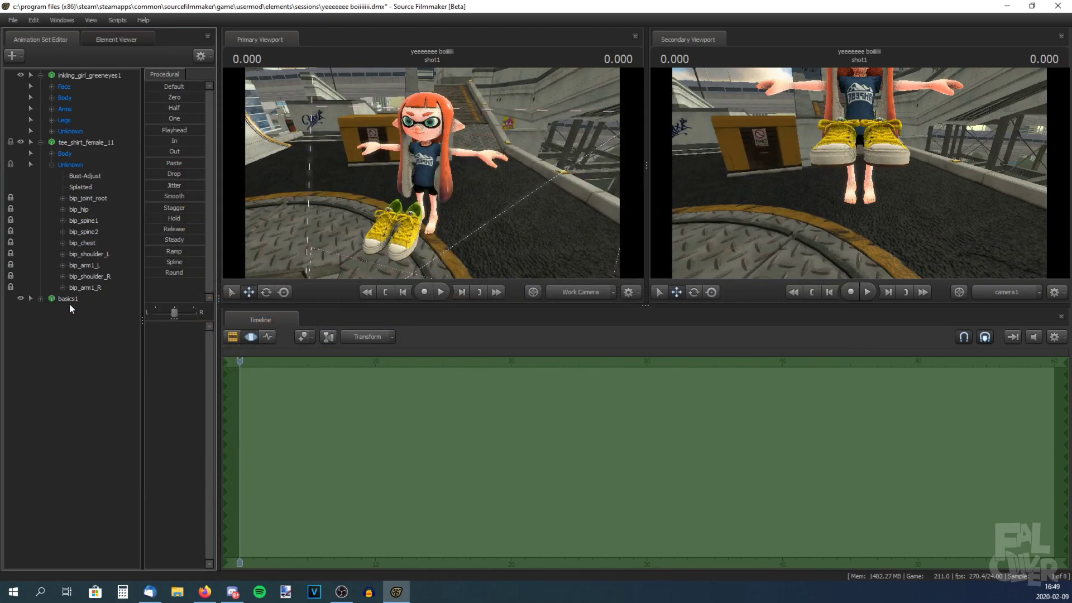
{"action": "right_click", "coordinate": [70, 304]}
{"action": "left_click", "coordinate": [148, 288]}
Expand the shoes' Unknown bone group and add override materials to the inkling girl model.
{"action": "left_click", "coordinate": [41, 153]}
{"action": "left_click", "coordinate": [52, 186]}
{"action": "left_click", "coordinate": [61, 75]}
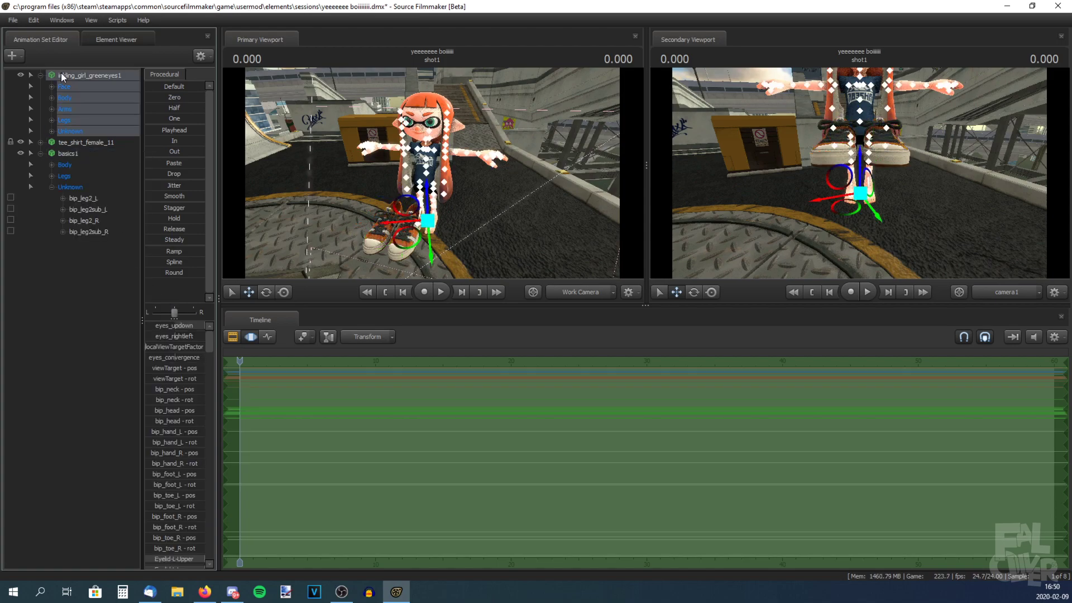
{"action": "right_click", "coordinate": [66, 76]}
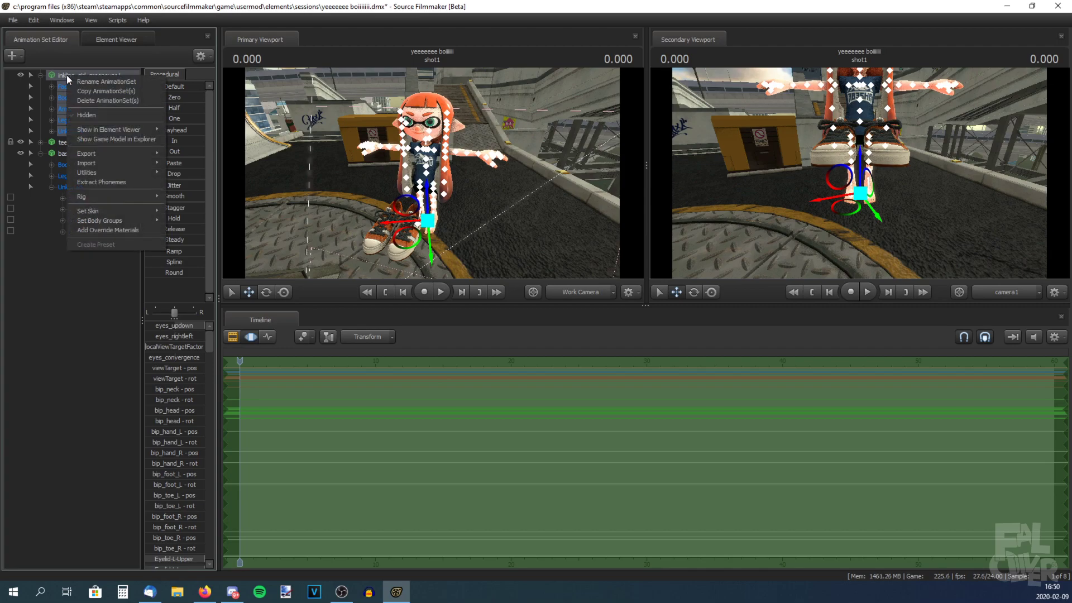
{"action": "left_click", "coordinate": [100, 230]}
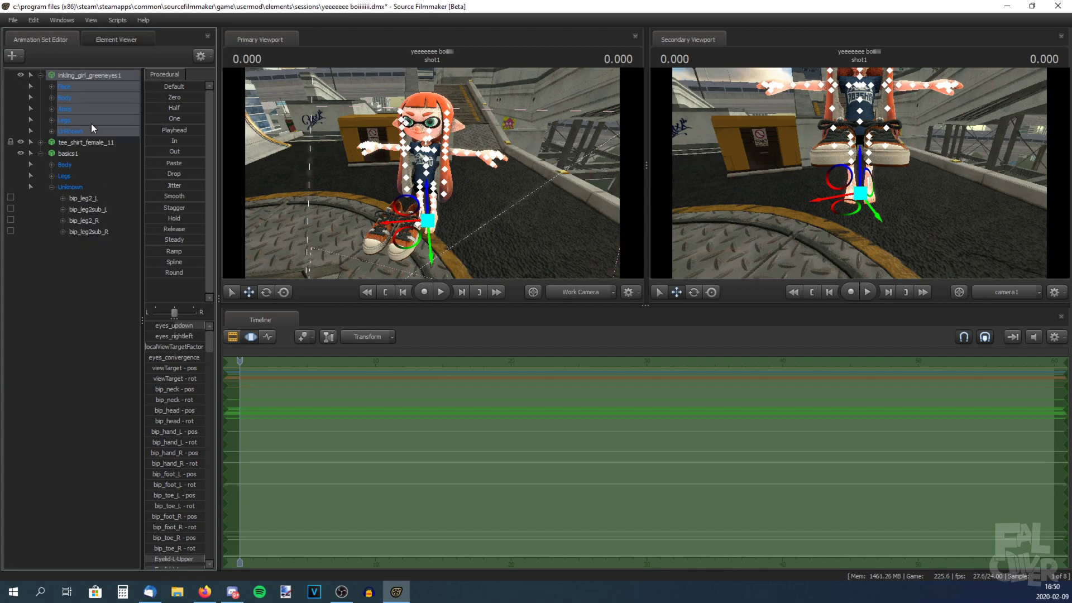
Show the inkling's model in the Element Viewer and adjust the inkling_girl_teamcolor material's $colortint_base to another orange shade.
{"action": "right_click", "coordinate": [80, 75]}
{"action": "mouse_move", "coordinate": [159, 133]}
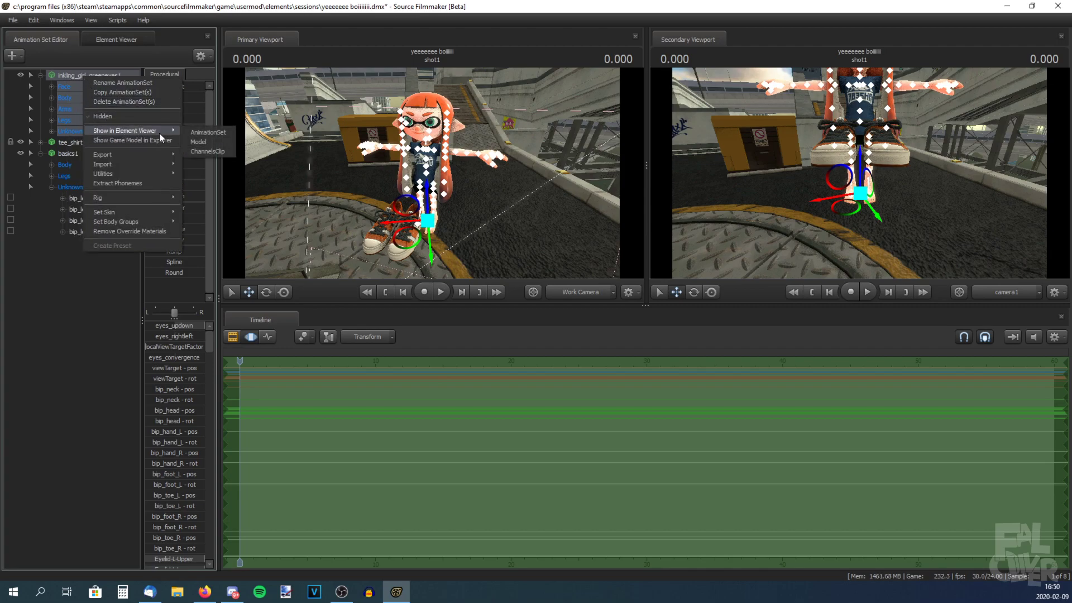
{"action": "left_click", "coordinate": [205, 141]}
{"action": "left_click", "coordinate": [21, 308]}
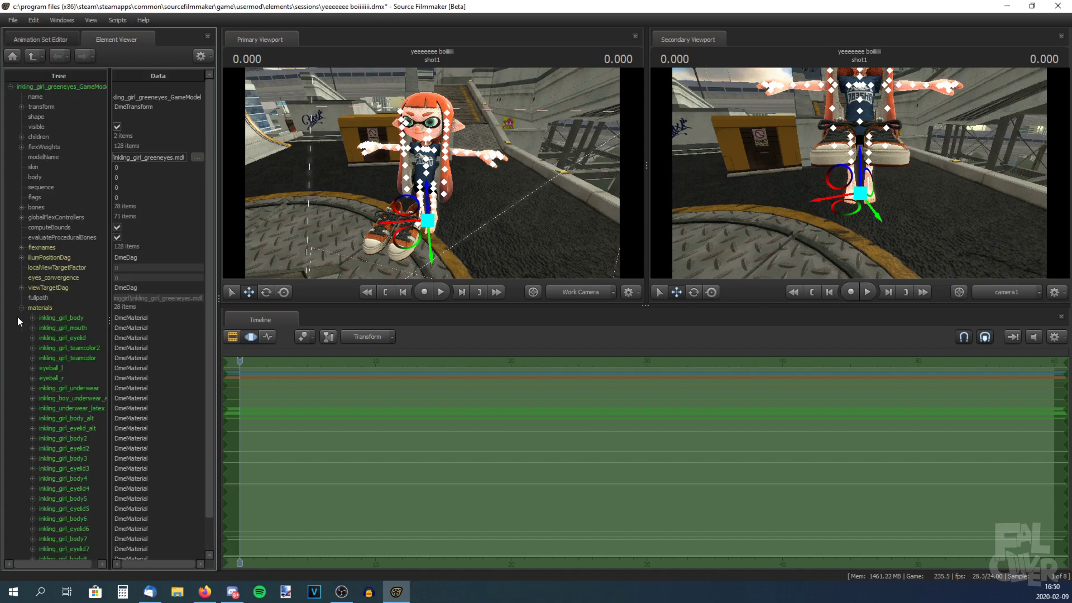
{"action": "left_click", "coordinate": [33, 358]}
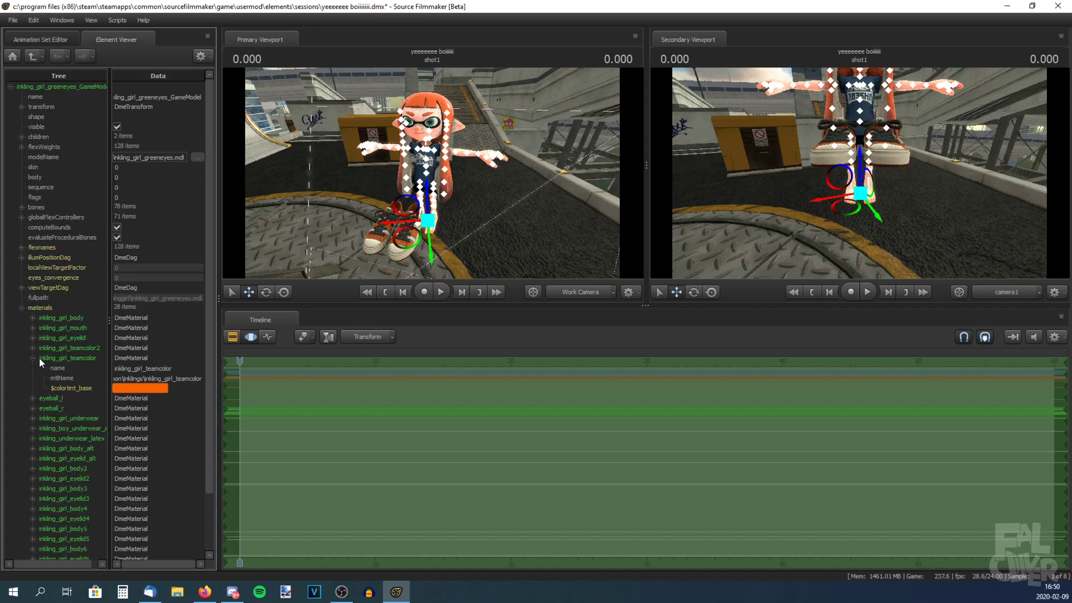
{"action": "left_click", "coordinate": [138, 389]}
{"action": "left_click_drag", "start_coordinate": [174, 421], "coordinate": [197, 456]}
{"action": "left_click", "coordinate": [59, 35]}
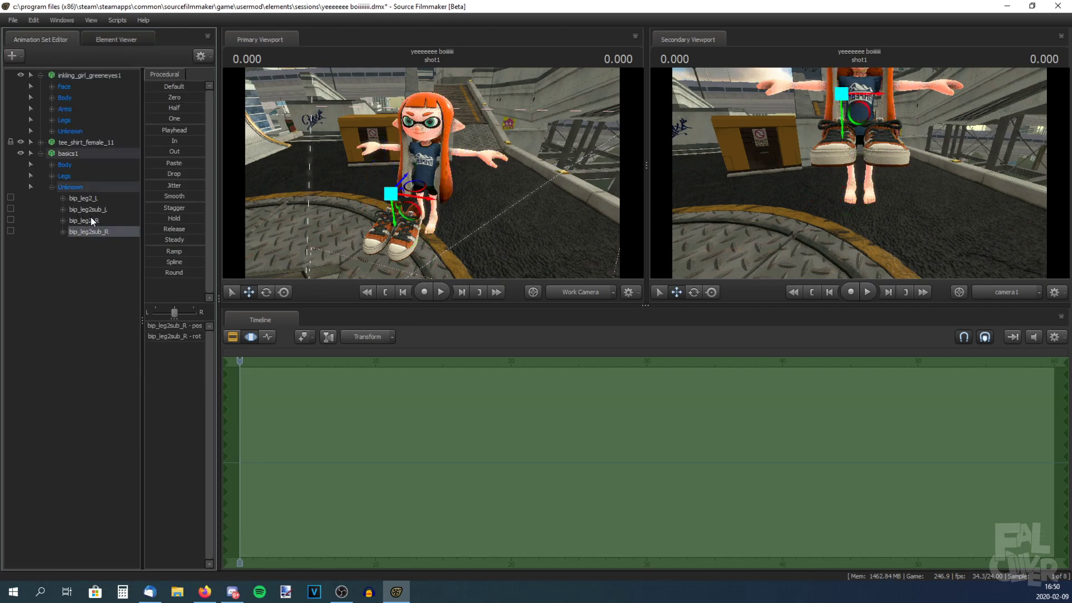
Lock the shoes' foot and toe bones in the Legs group to the inkling's matching bones.
{"action": "left_click", "coordinate": [84, 198]}
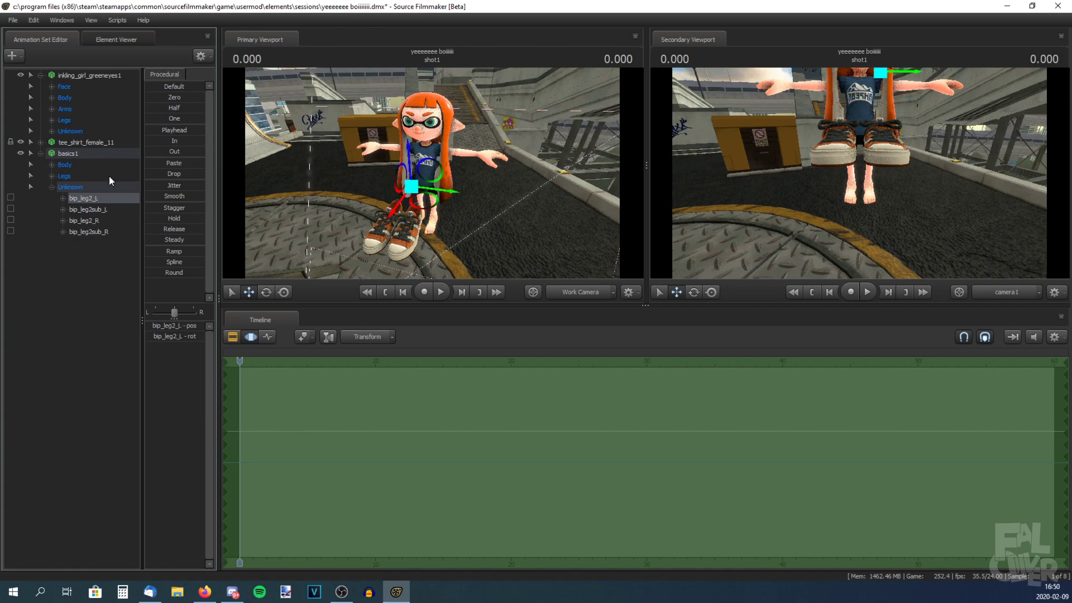
{"action": "left_click", "coordinate": [51, 176]}
{"action": "left_click", "coordinate": [51, 164]}
{"action": "left_click", "coordinate": [53, 165]}
{"action": "left_click", "coordinate": [51, 120]}
{"action": "left_click_drag", "start_coordinate": [83, 164], "coordinate": [89, 265]}
{"action": "left_click", "coordinate": [52, 120]}
{"action": "left_click", "coordinate": [51, 176]}
Lock the shoes' left and right bip_leg2 and bip_leg2sub bones to the inkling's matching bones.
{"action": "left_click", "coordinate": [52, 131]}
{"action": "scroll", "coordinate": [78, 251], "scroll_direction": "down", "scroll_amount": 20}
{"action": "left_click_drag", "start_coordinate": [86, 388], "coordinate": [86, 534]}
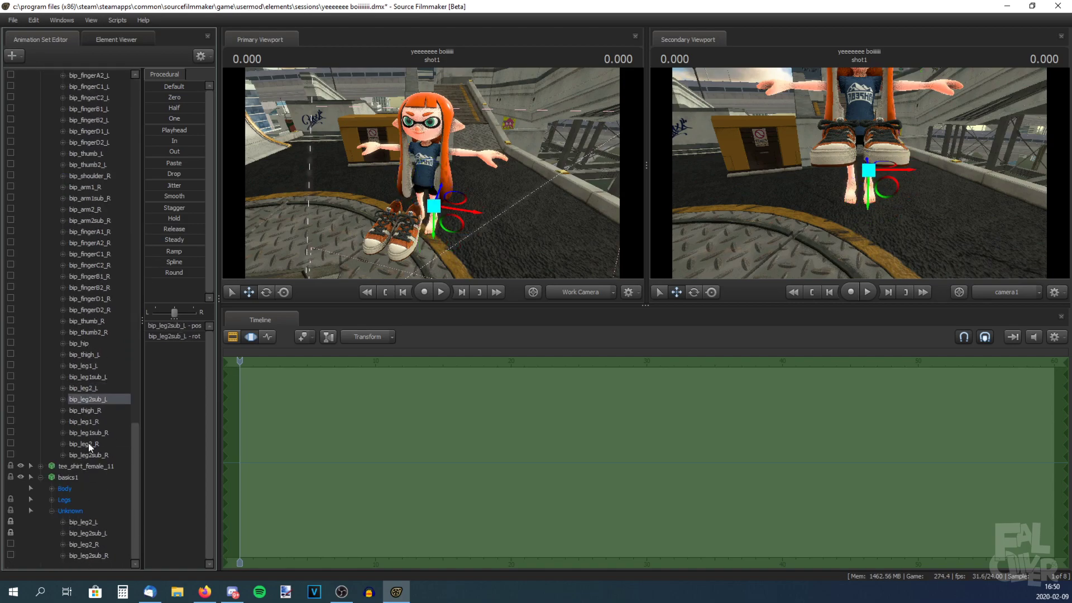
{"action": "left_click_drag", "start_coordinate": [88, 443], "coordinate": [104, 544]}
{"action": "left_click_drag", "start_coordinate": [83, 387], "coordinate": [97, 520]}
{"action": "left_click_drag", "start_coordinate": [87, 400], "coordinate": [99, 531]}
{"action": "left_click_drag", "start_coordinate": [87, 444], "coordinate": [98, 554]}
{"action": "scroll", "coordinate": [86, 311], "scroll_direction": "up", "scroll_amount": 13}
{"action": "scroll", "coordinate": [87, 312], "scroll_direction": "up", "scroll_amount": 20}
{"action": "left_click", "coordinate": [51, 131]}
Zero the shoes' foot, toe and leg bones so the shoes snap onto the inkling's feet.
{"action": "left_click", "coordinate": [81, 199]}
{"action": "left_click", "coordinate": [52, 176]}
{"action": "left_click", "coordinate": [83, 187]}
{"action": "left_click_drag", "start_coordinate": [162, 97], "coordinate": [204, 98]}
{"action": "left_click", "coordinate": [84, 198]}
{"action": "left_click", "coordinate": [84, 220]}
{"action": "left_click", "coordinate": [84, 243]}
{"action": "left_click_drag", "start_coordinate": [164, 98], "coordinate": [203, 98]}
{"action": "left_click", "coordinate": [89, 254]}
{"action": "left_click", "coordinate": [83, 265]}
{"action": "left_click", "coordinate": [89, 277]}
{"action": "left_click", "coordinate": [52, 176]}
{"action": "left_click", "coordinate": [52, 187]}
{"action": "left_click", "coordinate": [84, 240]}
Collapse the expanded model entries in the animation set list and save the session.
{"action": "left_click_drag", "start_coordinate": [356, 197], "coordinate": [348, 216]}
{"action": "left_click_drag", "start_coordinate": [424, 210], "coordinate": [385, 195]}
{"action": "left_click", "coordinate": [40, 76]}
{"action": "left_click", "coordinate": [40, 98]}
{"action": "key", "text": "ctrl+s"}
Add the bucket_hats.mdl model to the scene, filtering the model list by "splatoon headgear hat".
{"action": "right_click", "coordinate": [72, 212]}
{"action": "left_click", "coordinate": [112, 219]}
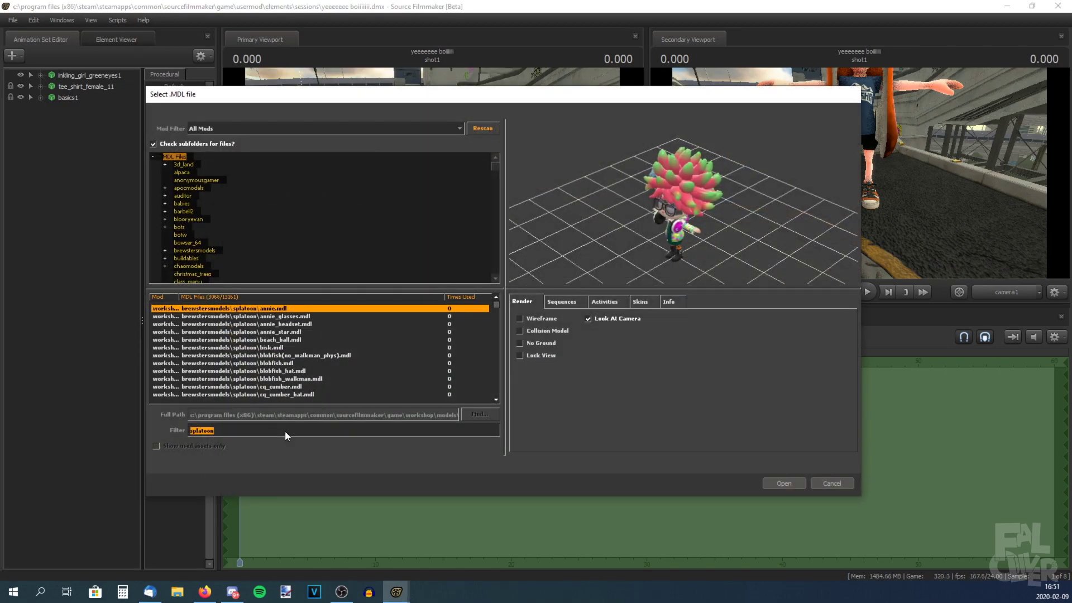
{"action": "left_click", "coordinate": [285, 431]}
{"action": "type", "text": "headgear hat"}
{"action": "left_click", "coordinate": [369, 333]}
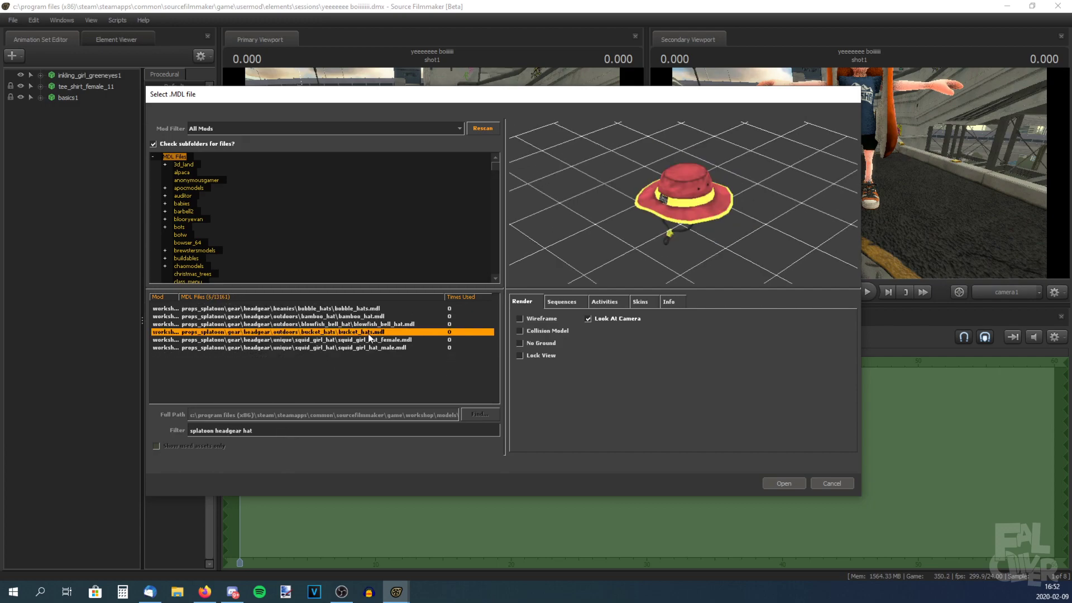
{"action": "double_click", "coordinate": [370, 334]}
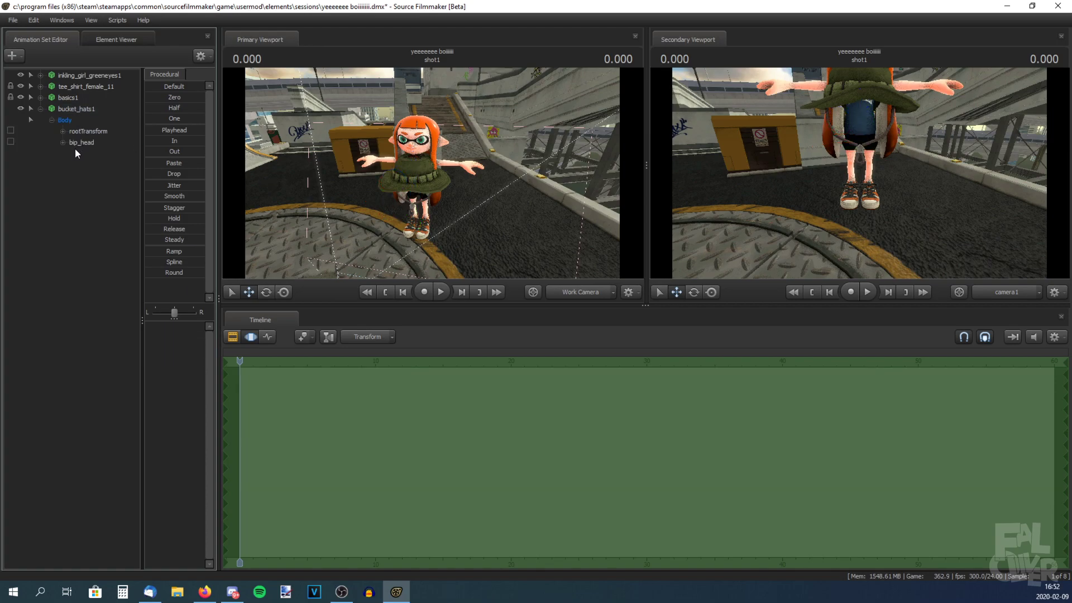
Lock the bucket hat's bip_head to the inkling's bip_head and zero it so the hat sits on her head.
{"action": "left_click", "coordinate": [83, 144]}
{"action": "left_click", "coordinate": [41, 75]}
{"action": "left_click", "coordinate": [51, 97]}
{"action": "left_click", "coordinate": [79, 131]}
{"action": "left_click", "coordinate": [89, 231]}
{"action": "left_click_drag", "start_coordinate": [168, 97], "coordinate": [220, 100]}
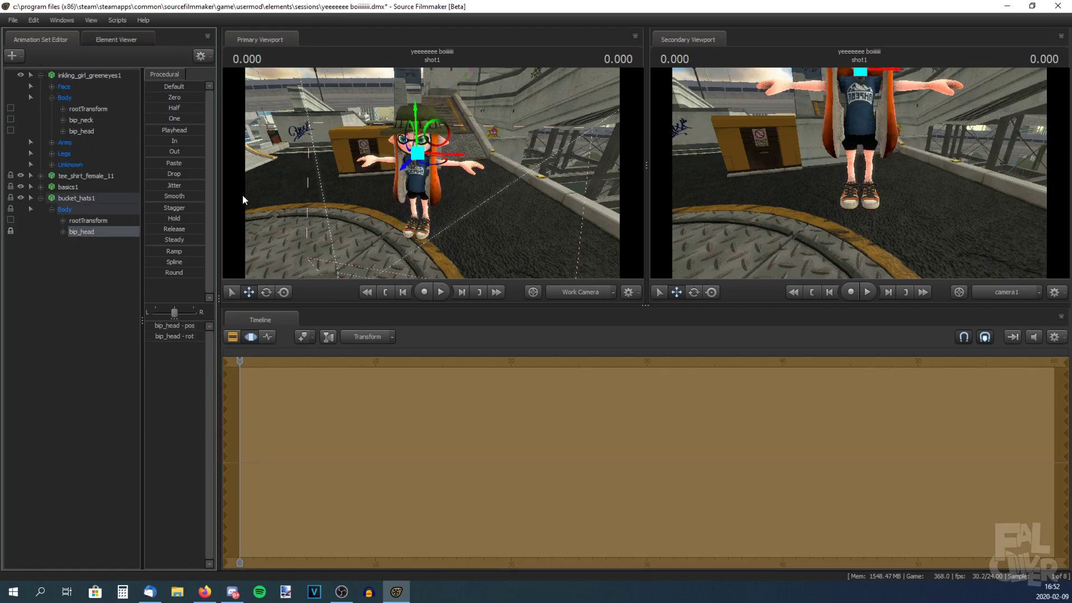
{"action": "left_click", "coordinate": [98, 288]}
Collapse the inkling and bucket hat entries and save the session with the hat attached.
{"action": "left_click", "coordinate": [41, 75]}
{"action": "left_click", "coordinate": [40, 109]}
{"action": "left_click_drag", "start_coordinate": [297, 140], "coordinate": [423, 171]}
{"action": "key", "text": "ctrl+s"}
Create an animation set for a new camera and move it to the start of the animation set list.
{"action": "right_click", "coordinate": [51, 74]}
{"action": "right_click", "coordinate": [49, 138]}
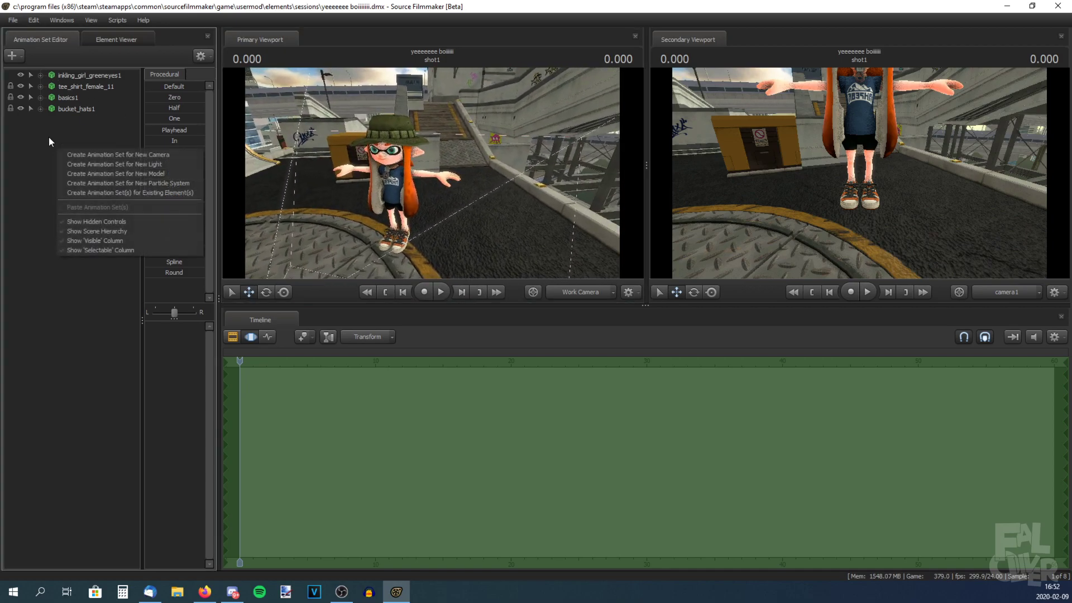
{"action": "right_click", "coordinate": [42, 130]}
{"action": "right_click", "coordinate": [43, 130]}
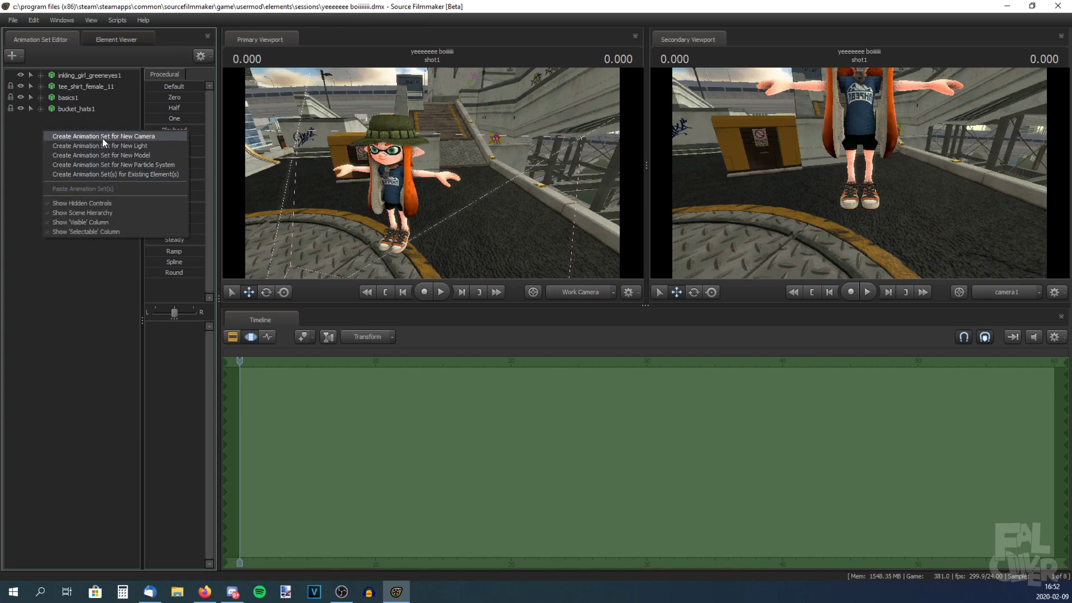
{"action": "left_click", "coordinate": [103, 137]}
{"action": "left_click_drag", "start_coordinate": [65, 122], "coordinate": [66, 71]}
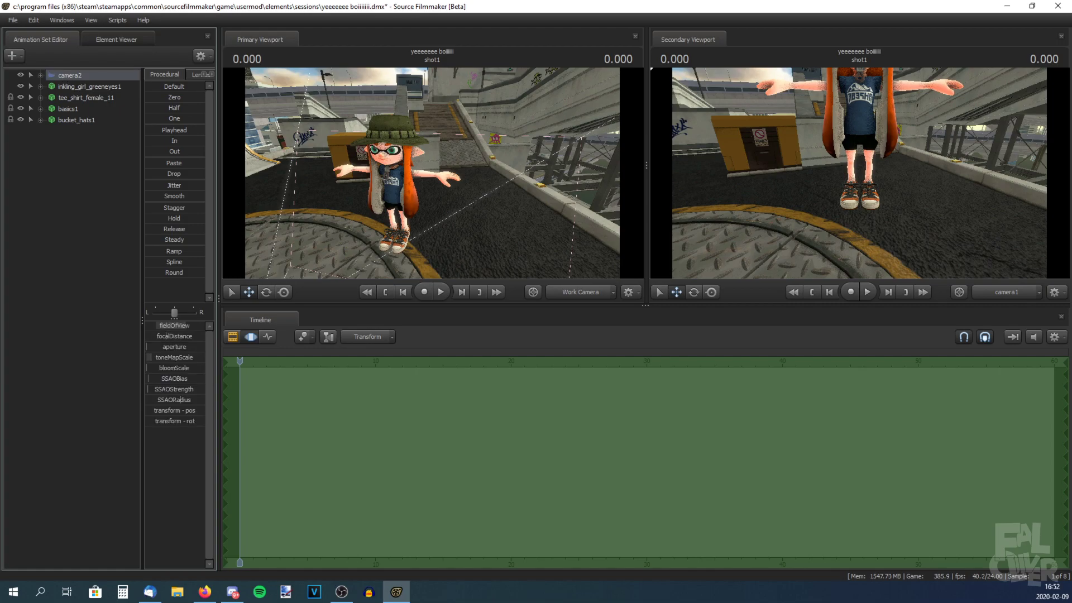
Change the secondary viewport's scene camera to camera2.
{"action": "left_click", "coordinate": [1041, 290]}
{"action": "mouse_move", "coordinate": [1000, 330]}
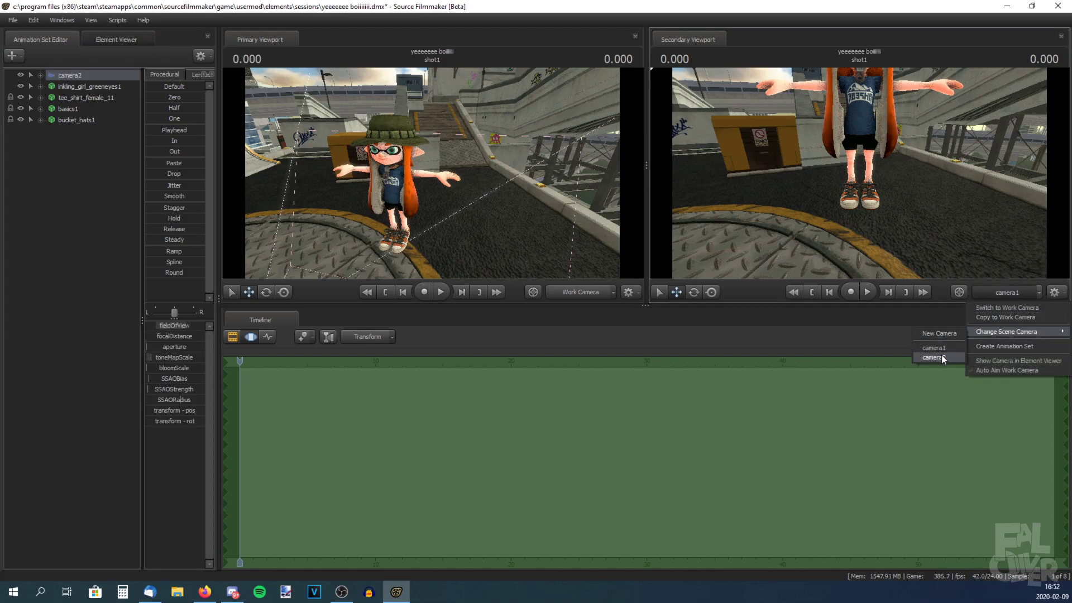
{"action": "left_click", "coordinate": [941, 354]}
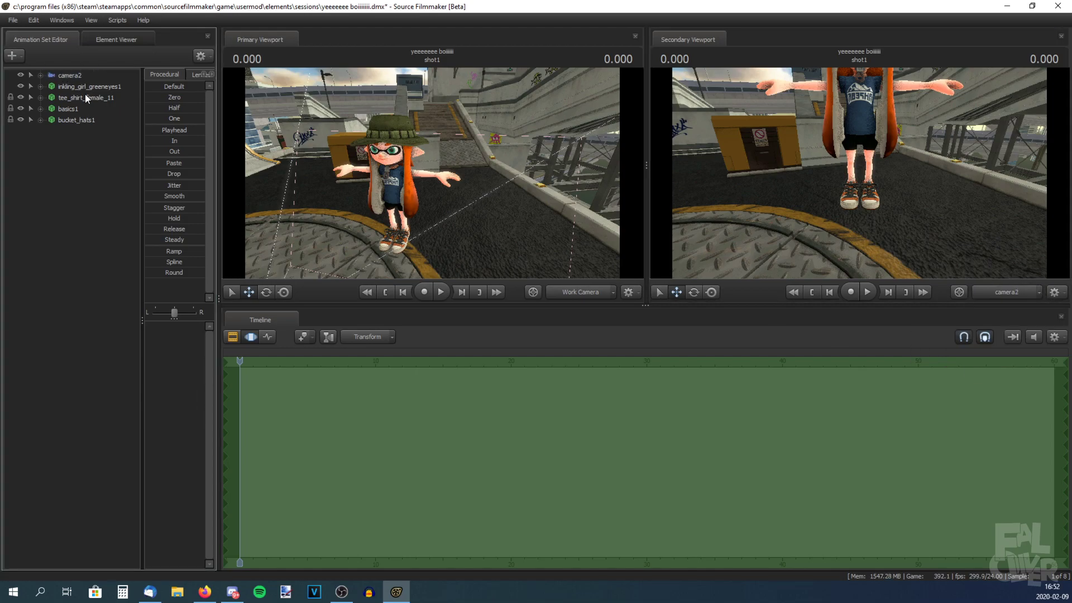
Expand the inkling's Unknown bones and rotate her leg bones, including bip_leg2_L and bip_leg2_R, into a running stance.
{"action": "left_click", "coordinate": [85, 88]}
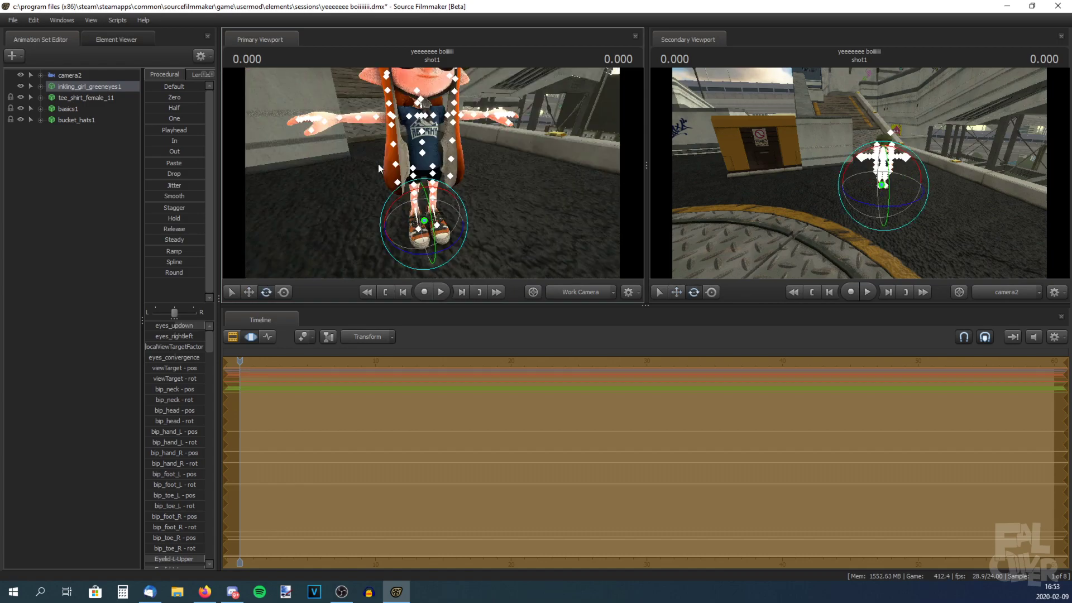
{"action": "left_click", "coordinate": [42, 86]}
{"action": "left_click", "coordinate": [53, 143]}
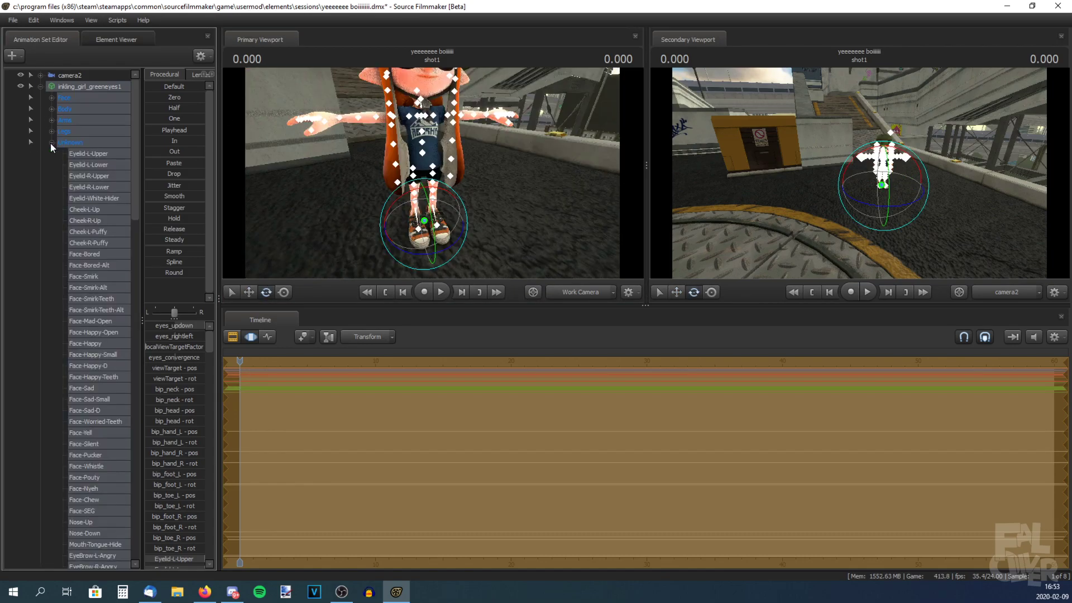
{"action": "scroll", "coordinate": [73, 145], "scroll_direction": "down", "scroll_amount": 5}
{"action": "scroll", "coordinate": [94, 148], "scroll_direction": "down", "scroll_amount": 8}
{"action": "scroll", "coordinate": [94, 153], "scroll_direction": "down", "scroll_amount": 6}
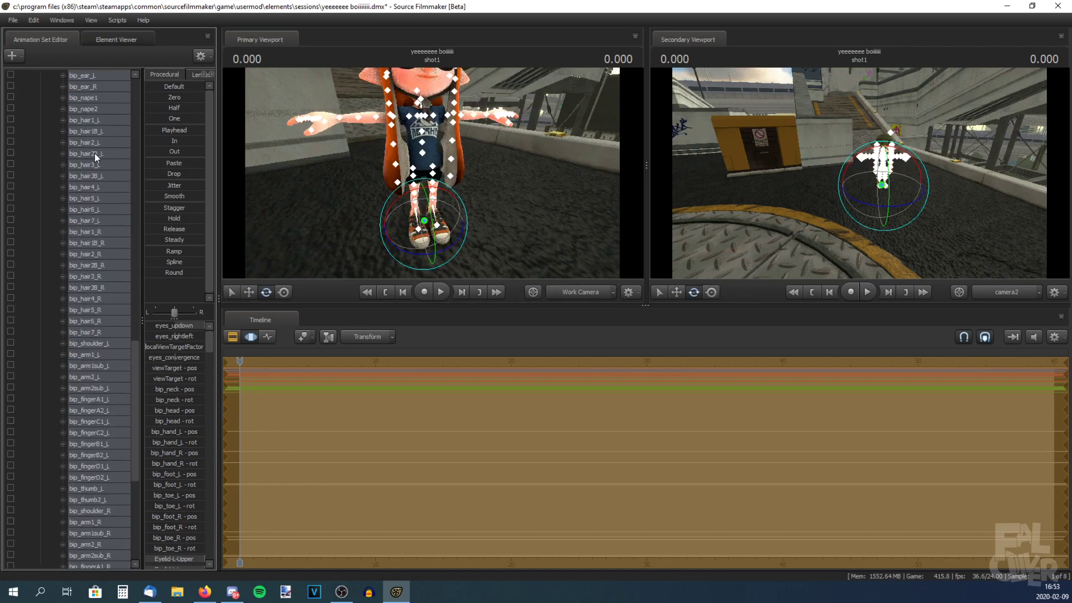
{"action": "left_click", "coordinate": [94, 156]}
{"action": "scroll", "coordinate": [109, 229], "scroll_direction": "down", "scroll_amount": 6}
{"action": "left_click", "coordinate": [102, 254]}
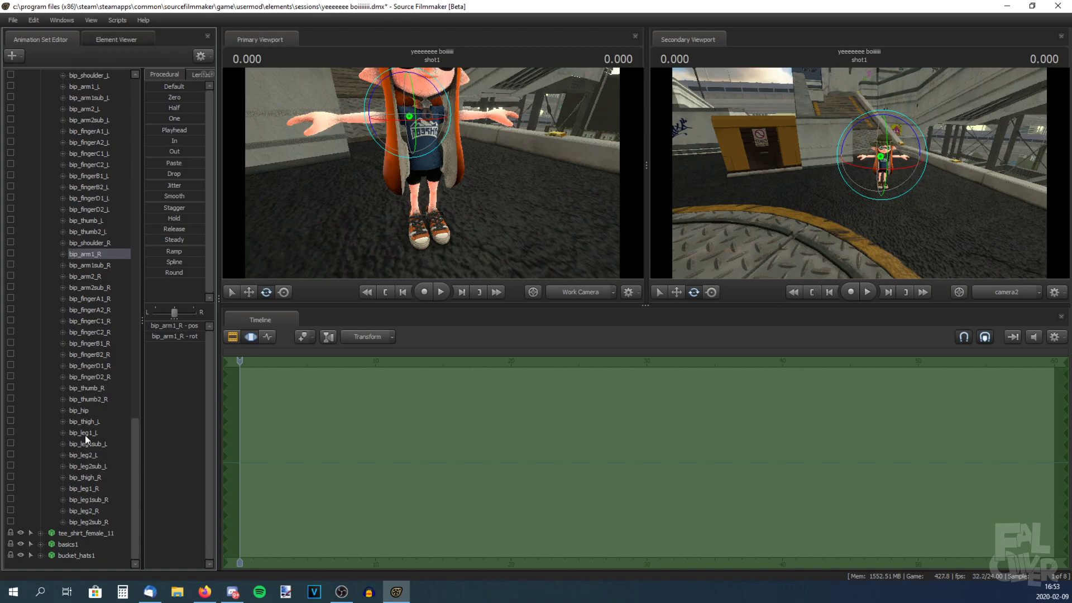
{"action": "left_click", "coordinate": [84, 455]}
{"action": "left_click", "coordinate": [84, 511]}
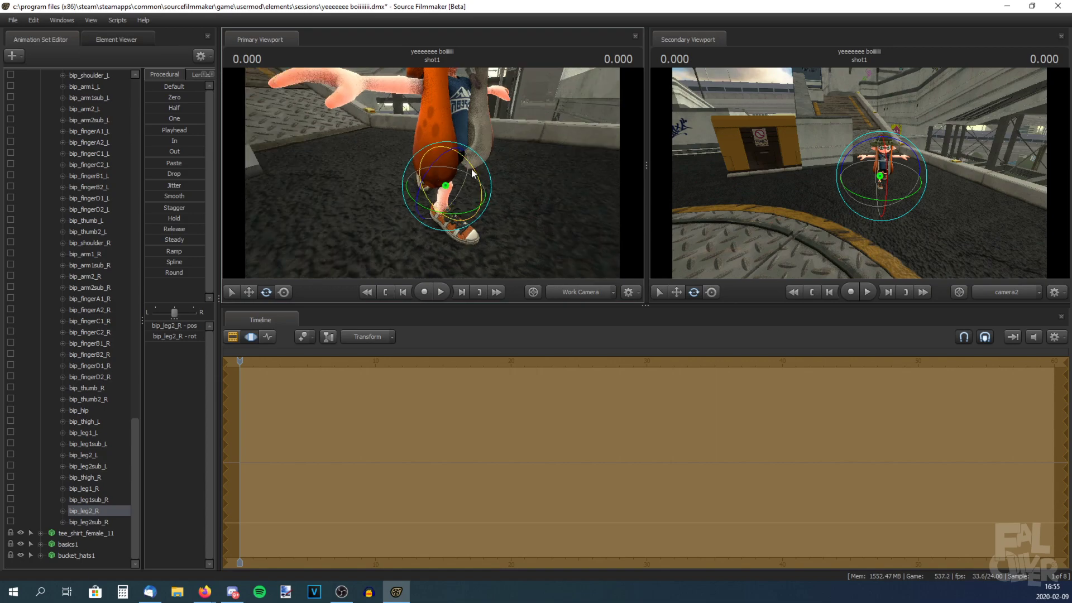
{"action": "mouse_move", "coordinate": [487, 168]}
{"action": "left_mouse_down"}
{"action": "mouse_move", "coordinate": [516, 170]}
{"action": "mouse_move", "coordinate": [413, 172]}
{"action": "mouse_move", "coordinate": [469, 172]}
{"action": "left_mouse_up"}
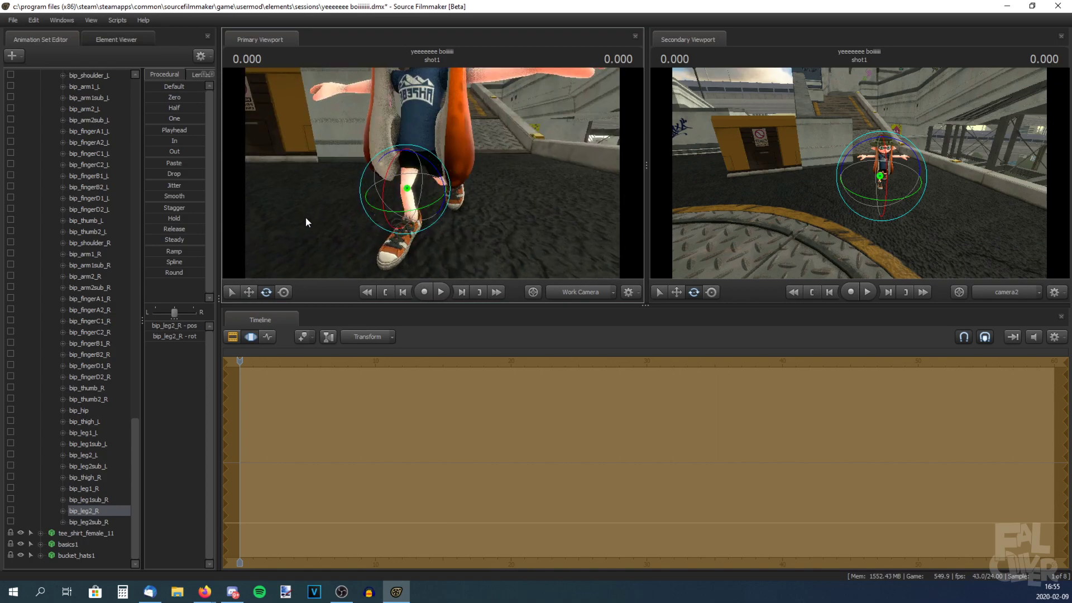
{"action": "left_click_drag", "start_coordinate": [305, 220], "coordinate": [302, 224]}
{"action": "left_click_drag", "start_coordinate": [389, 168], "coordinate": [384, 180]}
Adjust the inkling's right toe bone in the Legs group and reposition the whole inkling model.
{"action": "scroll", "coordinate": [88, 196], "scroll_direction": "up", "scroll_amount": 15}
{"action": "left_click", "coordinate": [52, 131]}
{"action": "left_click", "coordinate": [94, 176]}
{"action": "left_click_drag", "start_coordinate": [389, 207], "coordinate": [384, 214]}
{"action": "left_click", "coordinate": [90, 86]}
{"action": "mouse_move", "coordinate": [430, 178]}
{"action": "left_mouse_down"}
{"action": "mouse_move", "coordinate": [385, 177]}
{"action": "mouse_move", "coordinate": [441, 173]}
{"action": "mouse_move", "coordinate": [430, 162]}
{"action": "left_mouse_up"}
{"action": "key", "text": "w"}
Rotate the inkling's upper-body bones to suit the running stance and save the session.
{"action": "left_click", "coordinate": [34, 224]}
{"action": "scroll", "coordinate": [86, 222], "scroll_direction": "down", "scroll_amount": 15}
{"action": "left_click", "coordinate": [84, 287]}
{"action": "left_click_drag", "start_coordinate": [391, 224], "coordinate": [396, 229]}
{"action": "left_click", "coordinate": [266, 292]}
{"action": "mouse_move", "coordinate": [430, 137]}
{"action": "left_mouse_down"}
{"action": "mouse_move", "coordinate": [391, 168]}
{"action": "mouse_move", "coordinate": [427, 142]}
{"action": "mouse_move", "coordinate": [435, 157]}
{"action": "left_mouse_up"}
{"action": "left_click", "coordinate": [84, 299]}
{"action": "left_click", "coordinate": [83, 288]}
{"action": "scroll", "coordinate": [72, 243], "scroll_direction": "down", "scroll_amount": 8}
{"action": "scroll", "coordinate": [73, 244], "scroll_direction": "down", "scroll_amount": 7}
{"action": "left_click", "coordinate": [78, 242]}
{"action": "mouse_move", "coordinate": [346, 209]}
{"action": "left_mouse_down"}
{"action": "mouse_move", "coordinate": [369, 206]}
{"action": "mouse_move", "coordinate": [330, 201]}
{"action": "left_mouse_up"}
{"action": "key", "text": "ctrl+s"}
Rotate the inkling's bip_spine1 and bip_spine2 bones to twist the torso for the running pose, and save the session.
{"action": "scroll", "coordinate": [85, 190], "scroll_direction": "up", "scroll_amount": 20}
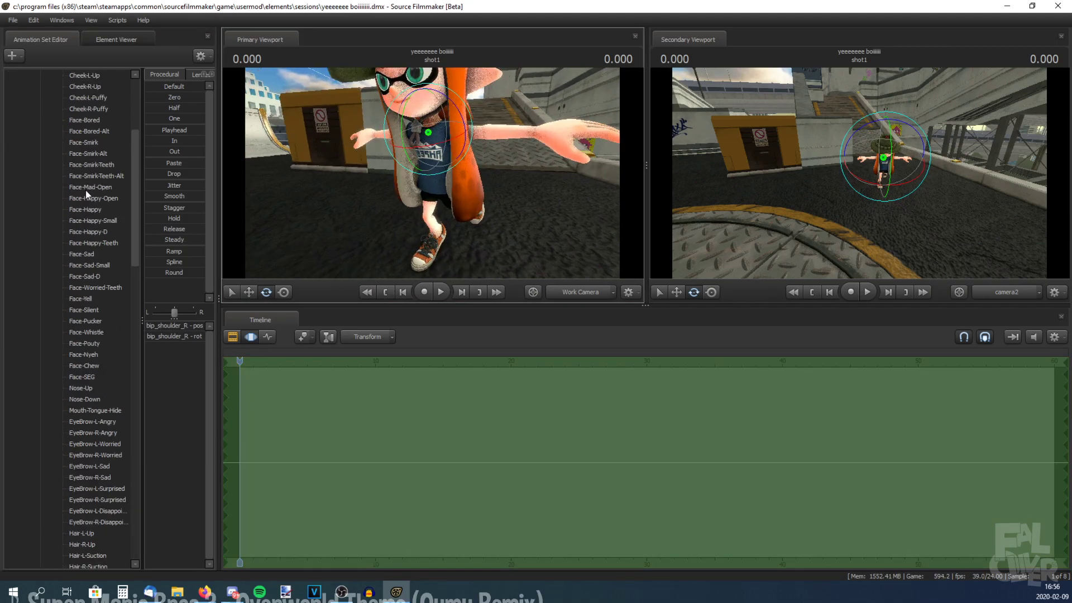
{"action": "scroll", "coordinate": [96, 233], "scroll_direction": "down", "scroll_amount": 10}
{"action": "left_click", "coordinate": [86, 310]}
{"action": "left_click_drag", "start_coordinate": [356, 234], "coordinate": [349, 215]}
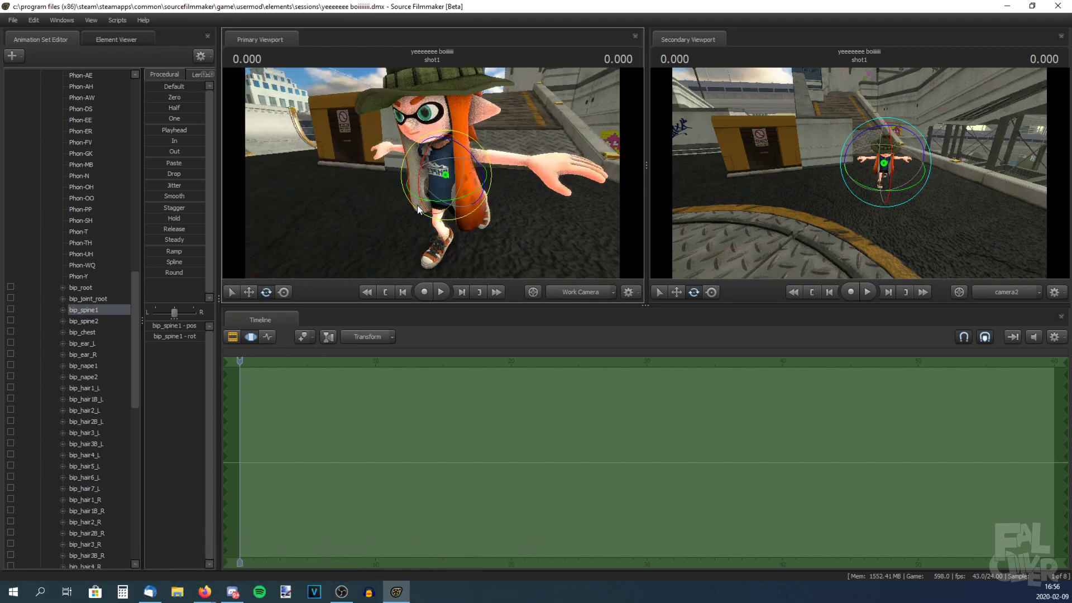
{"action": "left_click_drag", "start_coordinate": [418, 209], "coordinate": [453, 202]}
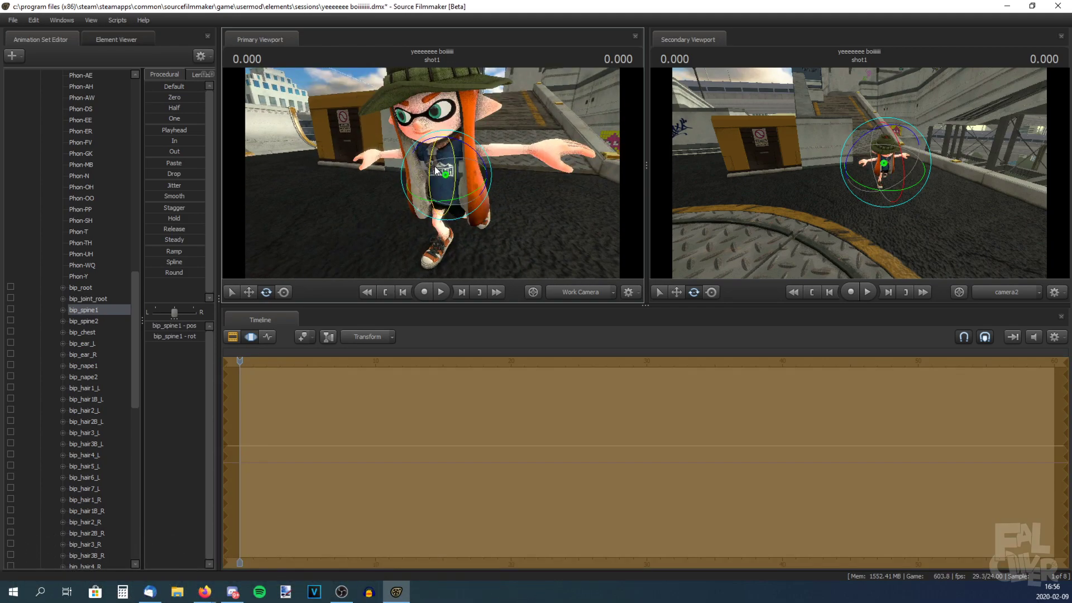
{"action": "left_click", "coordinate": [112, 321]}
{"action": "left_click_drag", "start_coordinate": [420, 187], "coordinate": [451, 195]}
{"action": "key", "text": "ctrl+s"}
Shift the inkling's gaze sideways with the eyes_rightleft control.
{"action": "scroll", "coordinate": [93, 269], "scroll_direction": "up", "scroll_amount": 20}
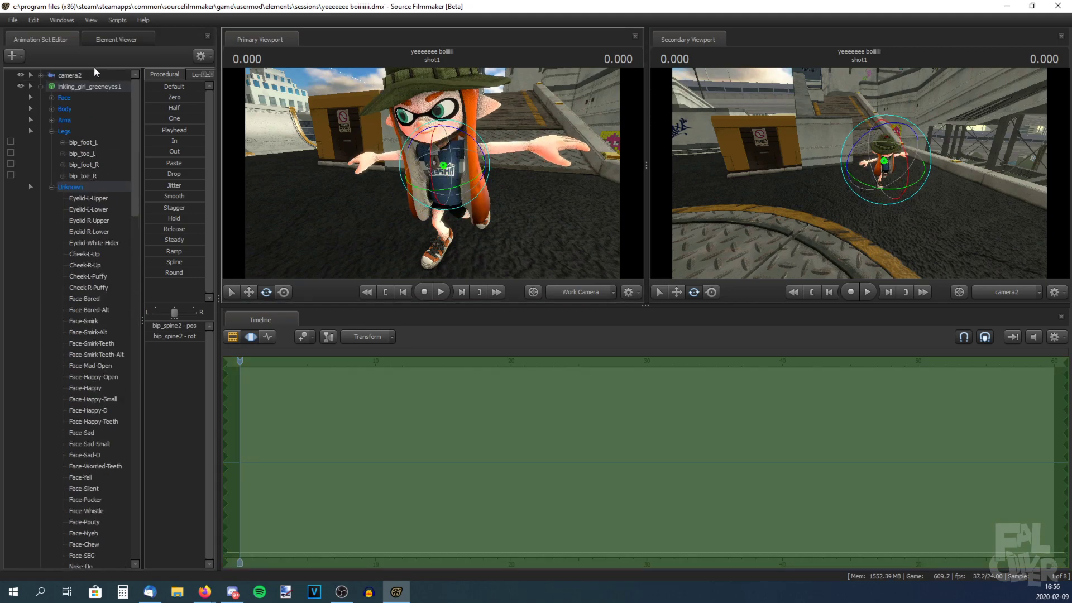
{"action": "left_click", "coordinate": [96, 87]}
{"action": "left_click_drag", "start_coordinate": [192, 340], "coordinate": [187, 340]}
{"action": "key", "text": "ctrl+z"}
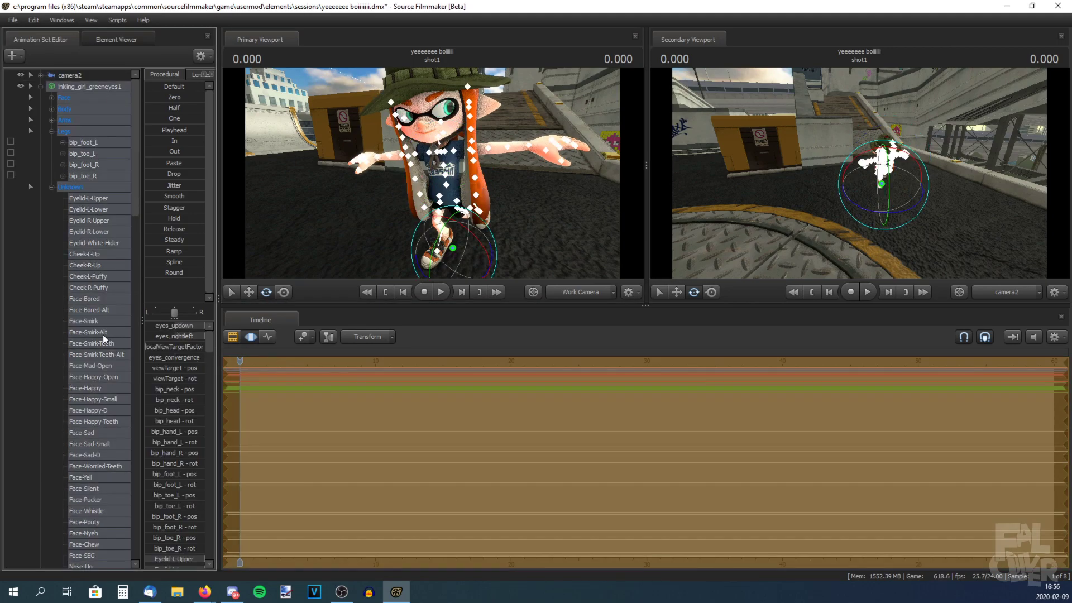
{"action": "scroll", "coordinate": [90, 333], "scroll_direction": "down", "scroll_amount": 20}
{"action": "left_click", "coordinate": [91, 333]}
{"action": "scroll", "coordinate": [104, 254], "scroll_direction": "up", "scroll_amount": 13}
{"action": "scroll", "coordinate": [93, 203], "scroll_direction": "up", "scroll_amount": 14}
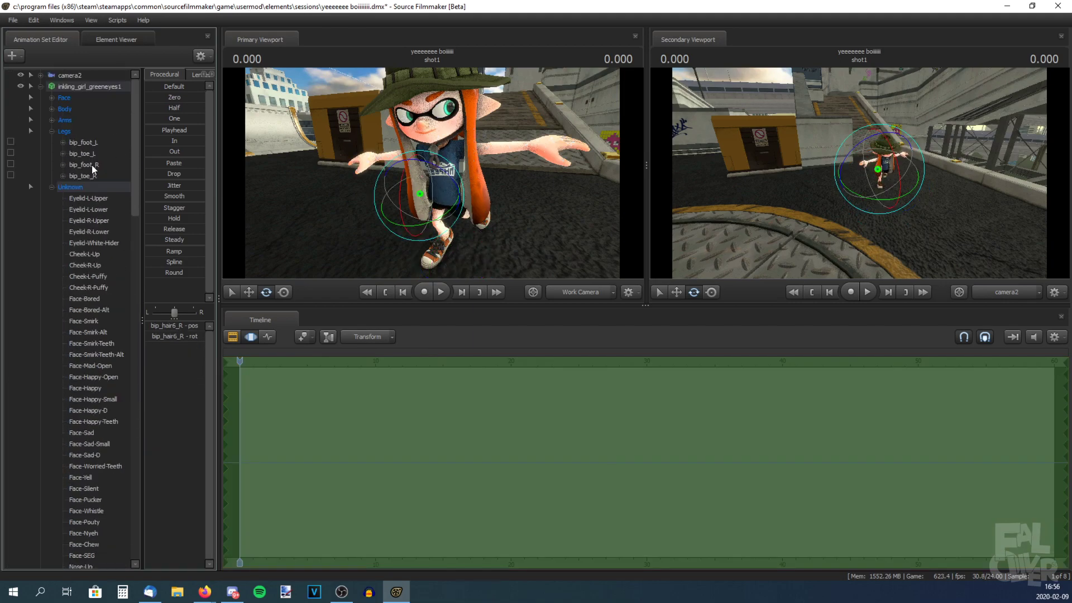
Expand the inkling's Arms and Body groups and rotate the bip_head bone to tilt the head.
{"action": "left_click", "coordinate": [52, 120]}
{"action": "left_click", "coordinate": [52, 109]}
{"action": "left_click", "coordinate": [83, 142]}
{"action": "left_click_drag", "start_coordinate": [430, 157], "coordinate": [470, 150]}
Give the inkling an angry open-mouthed expression using Face-Mad-Open, and adjust EyeBrow-L-Worried and EyeBrow-R-Worried.
{"action": "left_click", "coordinate": [93, 87]}
{"action": "scroll", "coordinate": [178, 341], "scroll_direction": "down", "scroll_amount": 14}
{"action": "scroll", "coordinate": [183, 352], "scroll_direction": "up", "scroll_amount": 7}
{"action": "scroll", "coordinate": [186, 411], "scroll_direction": "down", "scroll_amount": 3}
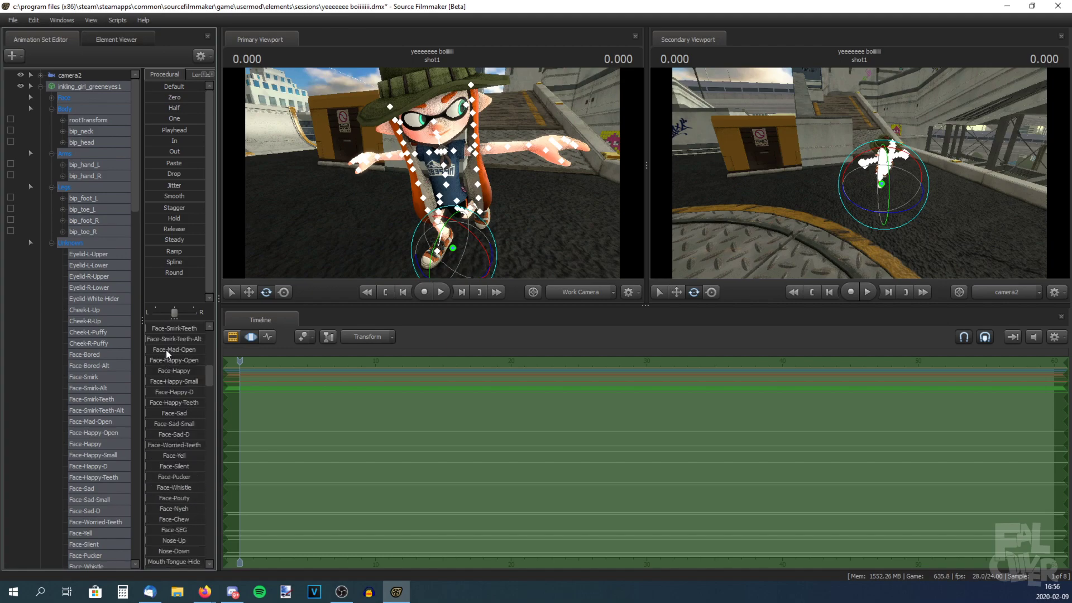
{"action": "left_click", "coordinate": [166, 350]}
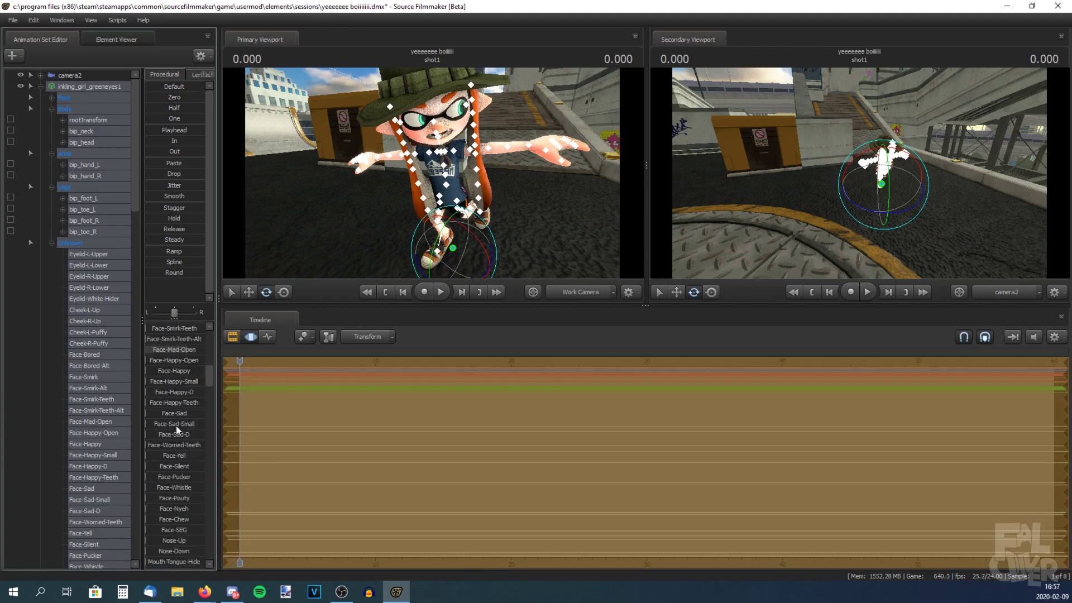
{"action": "scroll", "coordinate": [178, 430], "scroll_direction": "down", "scroll_amount": 5}
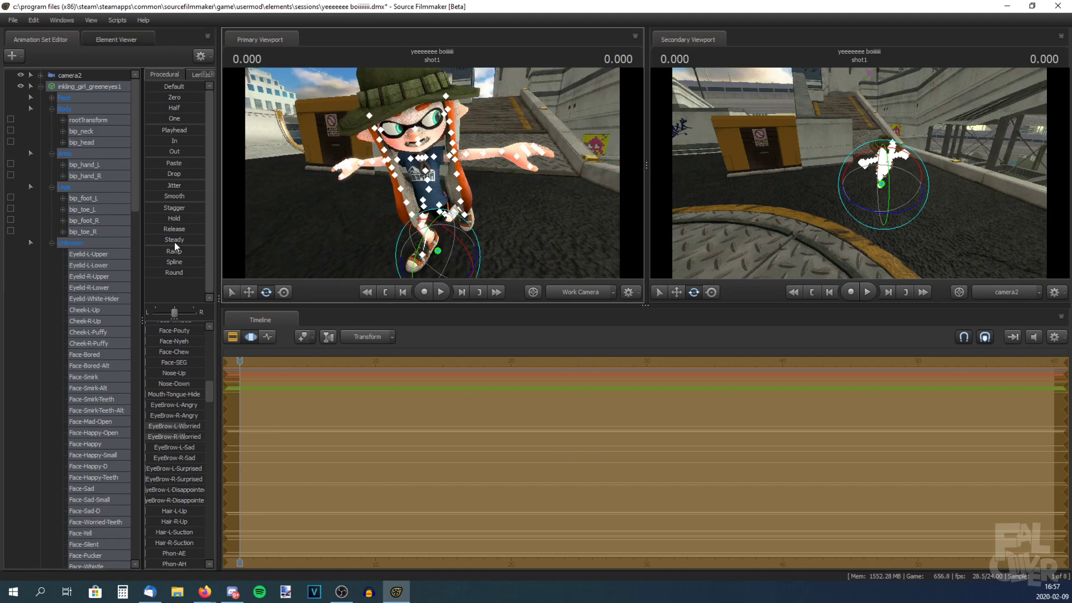
Rotate the inkling's bip_hair2_L bone so the left hair tentacle swings backward.
{"action": "left_click", "coordinate": [40, 86]}
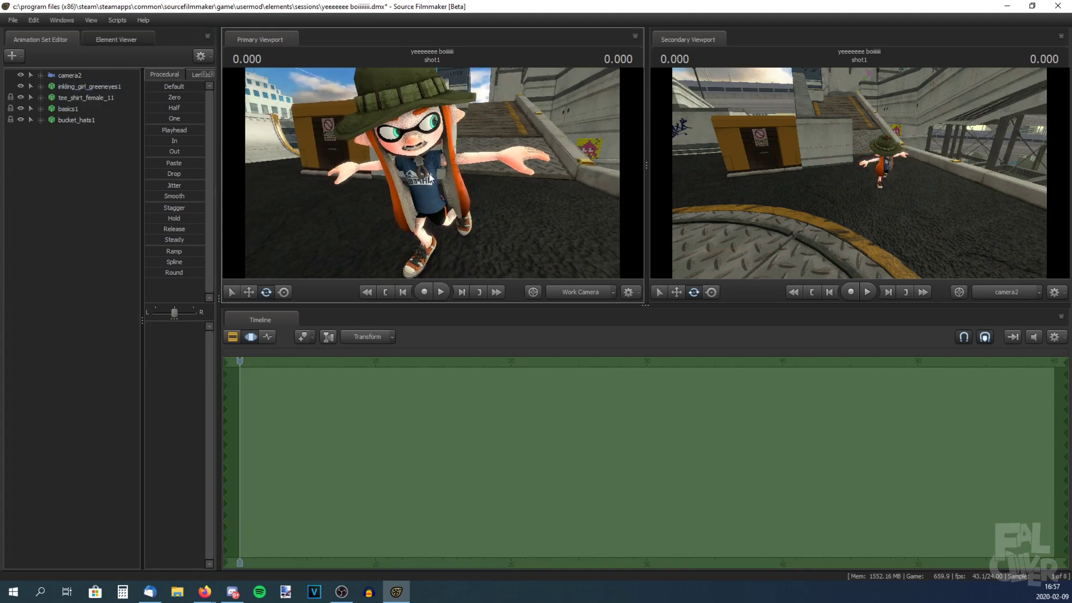
{"action": "left_click", "coordinate": [40, 86]}
{"action": "left_click", "coordinate": [41, 86]}
{"action": "left_click_drag", "start_coordinate": [385, 181], "coordinate": [431, 172]}
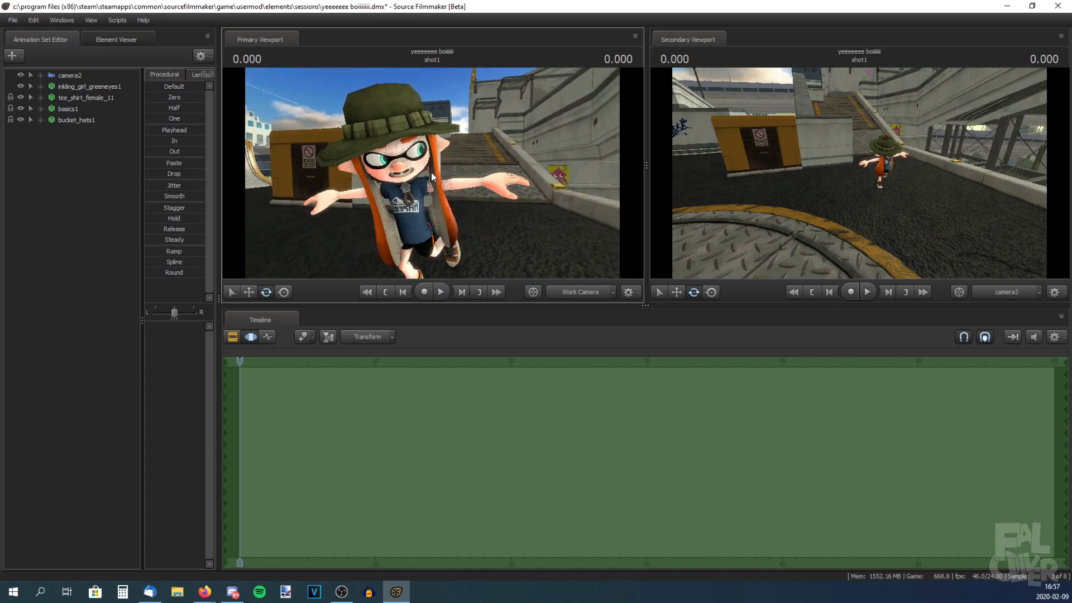
{"action": "left_click", "coordinate": [39, 86]}
{"action": "left_click", "coordinate": [84, 309]}
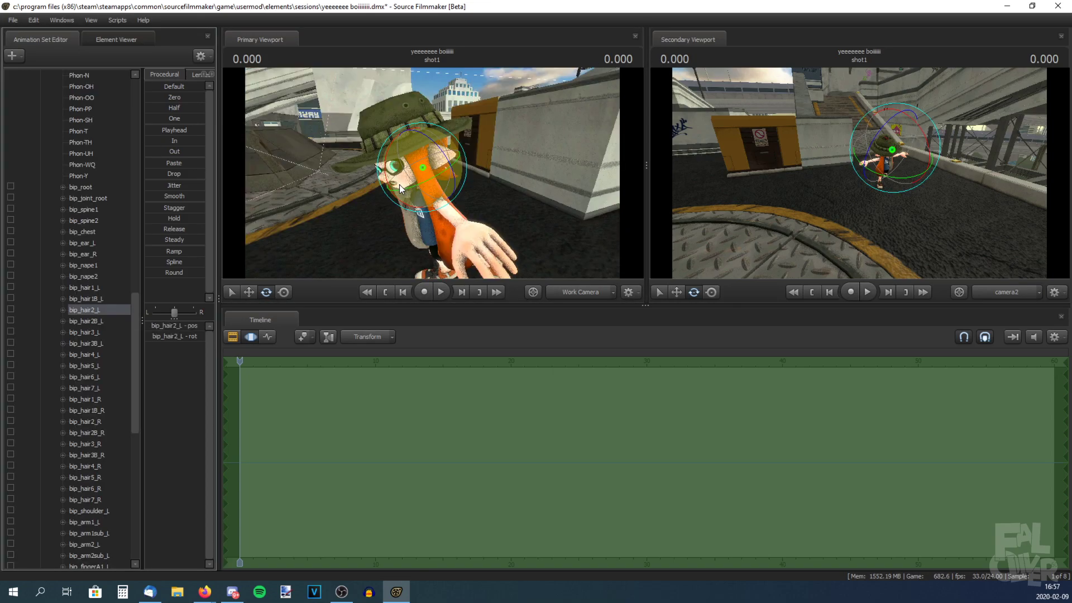
{"action": "left_click_drag", "start_coordinate": [392, 193], "coordinate": [383, 210]}
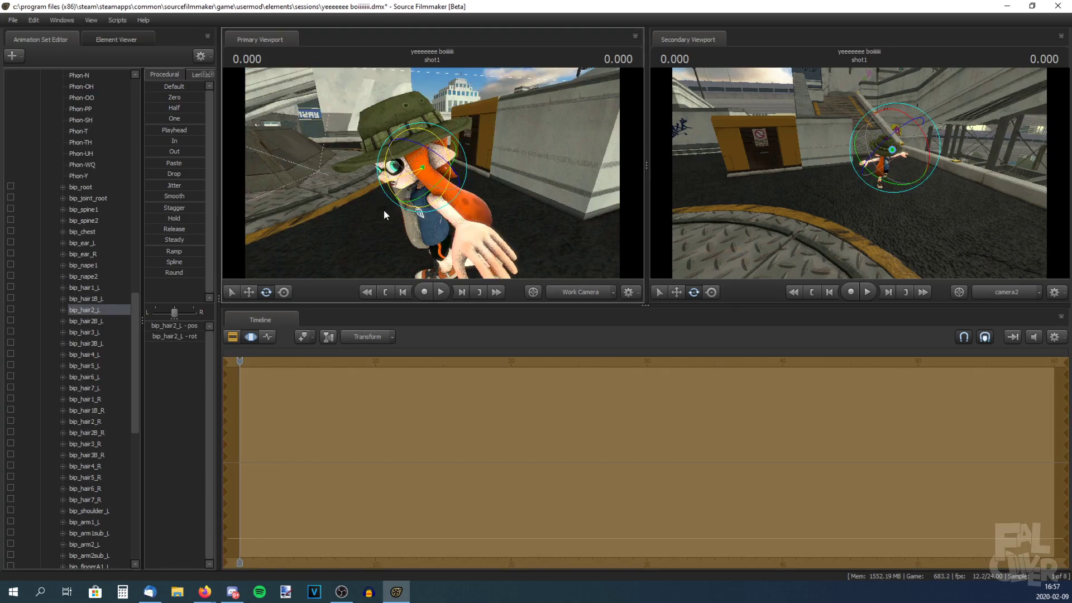
{"action": "left_click", "coordinate": [86, 321]}
{"action": "left_click_drag", "start_coordinate": [406, 238], "coordinate": [406, 238]}
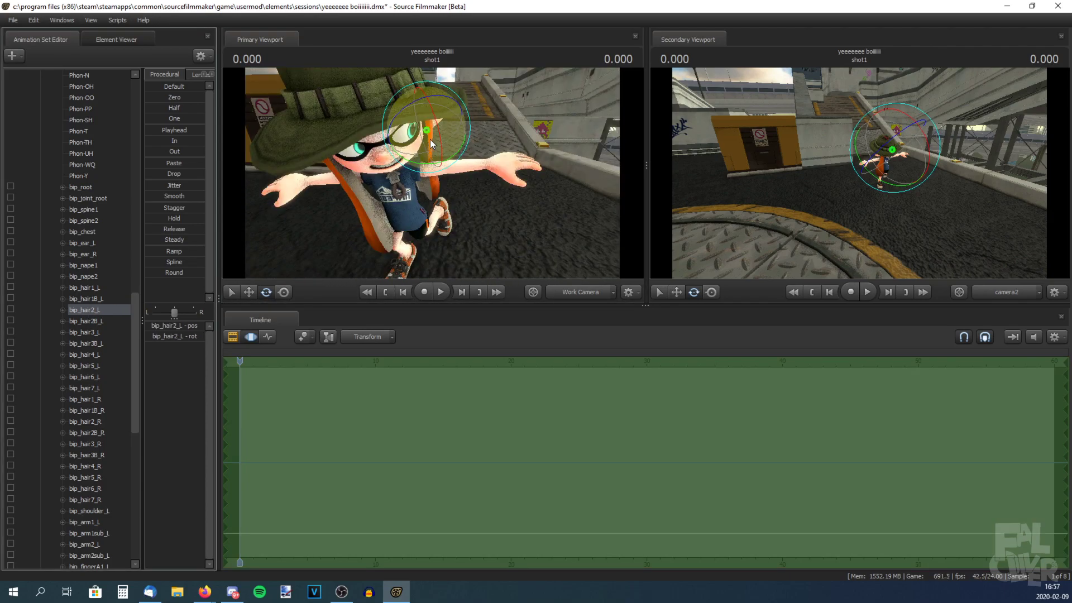
{"action": "left_click_drag", "start_coordinate": [427, 142], "coordinate": [417, 155]}
Bend the rest of the left hair tentacle by rotating its lower bones from bip_hair2B_L onward, and save the session.
{"action": "left_click", "coordinate": [88, 321]}
{"action": "left_click", "coordinate": [89, 333]}
{"action": "left_click", "coordinate": [84, 344]}
{"action": "left_click_drag", "start_coordinate": [335, 235], "coordinate": [363, 235]}
{"action": "left_click", "coordinate": [85, 355]}
{"action": "left_click", "coordinate": [85, 366]}
{"action": "left_click_drag", "start_coordinate": [399, 162], "coordinate": [433, 177]}
{"action": "left_click", "coordinate": [85, 378]}
{"action": "key", "text": "ctrl+s"}
Rotate the inkling's bip_hair1_R, bip_hair2_R and bip_hair2B_R bones to swing the right hair tentacle backward.
{"action": "left_click", "coordinate": [92, 421]}
{"action": "left_click", "coordinate": [91, 410]}
{"action": "left_click", "coordinate": [89, 399]}
{"action": "left_click_drag", "start_coordinate": [430, 146], "coordinate": [433, 160]}
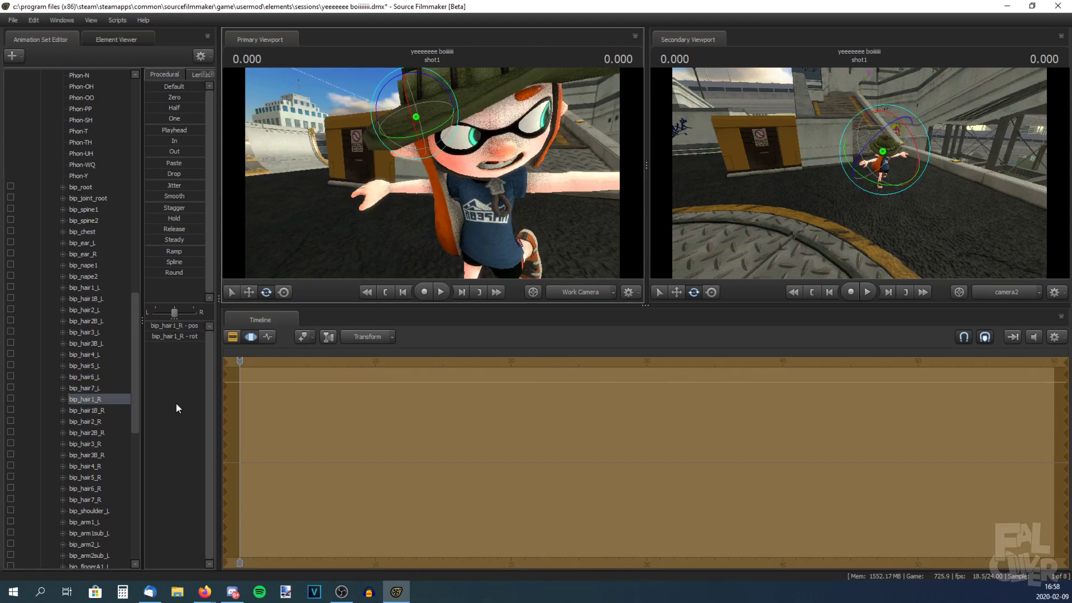
{"action": "left_click", "coordinate": [92, 421]}
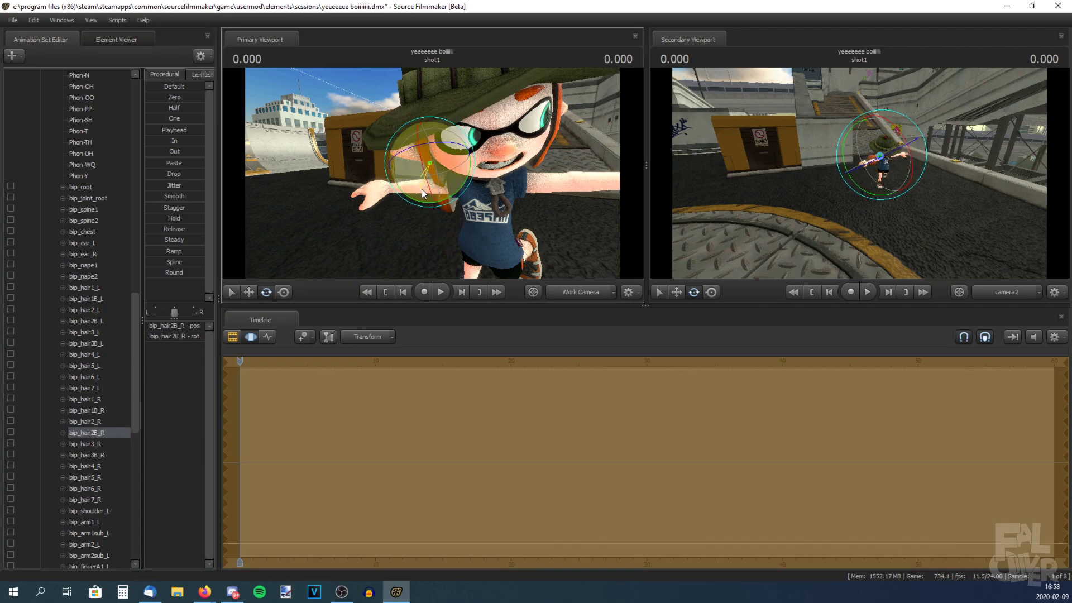
{"action": "left_click_drag", "start_coordinate": [421, 188], "coordinate": [432, 173]}
{"action": "mouse_move", "coordinate": [374, 158]}
{"action": "left_mouse_down"}
{"action": "mouse_move", "coordinate": [371, 167]}
{"action": "mouse_move", "coordinate": [372, 153]}
{"action": "left_mouse_up"}
{"action": "left_click", "coordinate": [90, 433]}
{"action": "left_click_drag", "start_coordinate": [497, 221], "coordinate": [404, 198]}
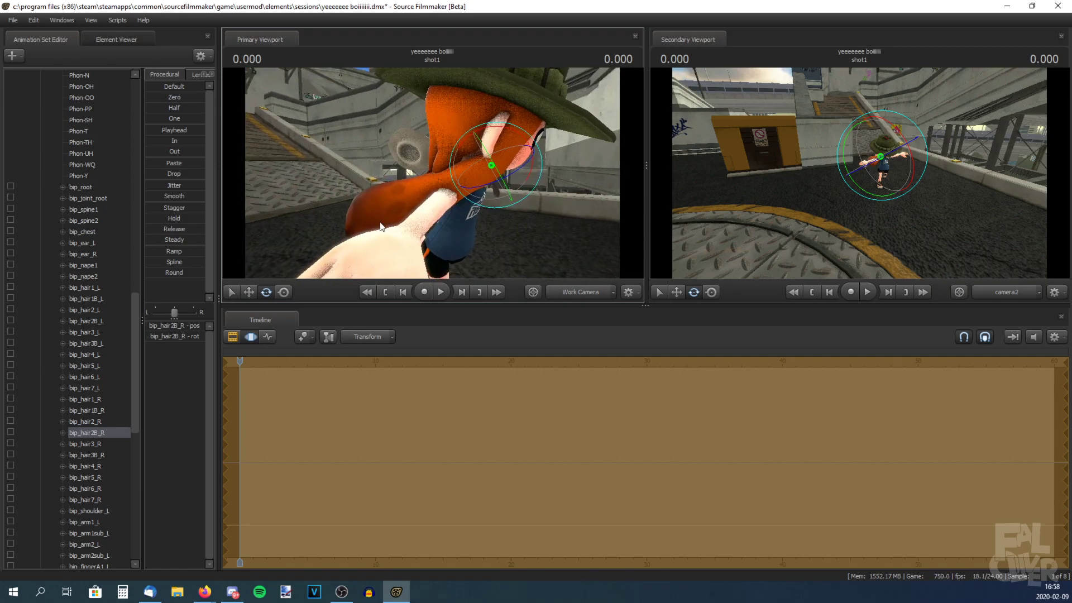
Rotate the inkling's bip_hair3_R bone and undo the change made to bip_hair3B_R.
{"action": "left_click", "coordinate": [97, 441]}
{"action": "left_click_drag", "start_coordinate": [439, 158], "coordinate": [452, 148]}
{"action": "left_click_drag", "start_coordinate": [363, 191], "coordinate": [363, 192]}
{"action": "left_click", "coordinate": [87, 455]}
{"action": "left_click", "coordinate": [416, 153]}
{"action": "key", "text": "ctrl+z"}
Select camera2 and bring its view in closer to the inkling through the secondary viewport.
{"action": "left_click", "coordinate": [86, 399]}
{"action": "left_click_drag", "start_coordinate": [859, 173], "coordinate": [859, 151]}
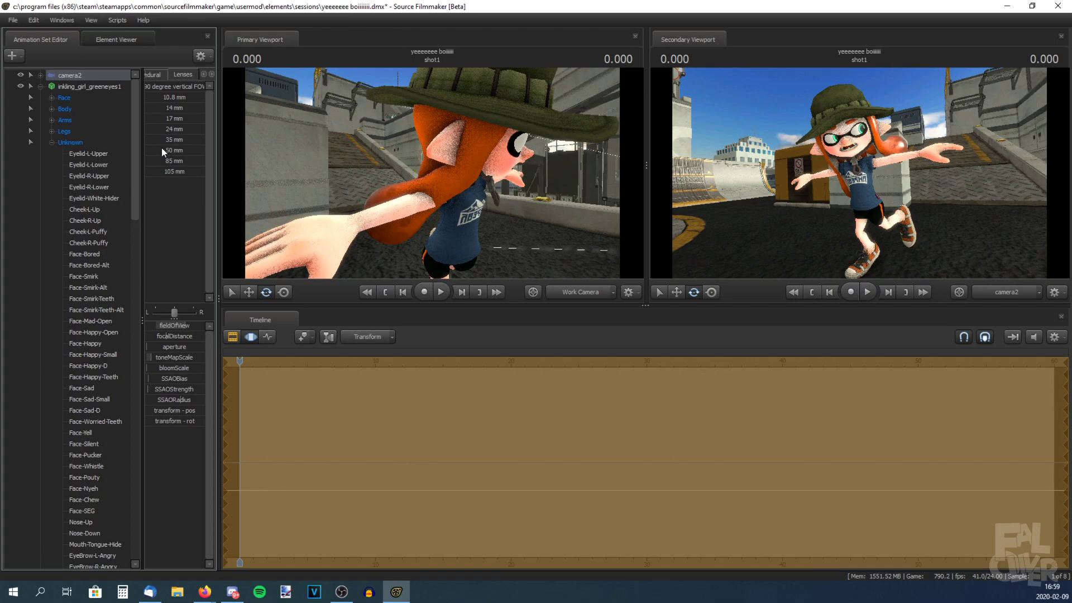
{"action": "left_click_drag", "start_coordinate": [162, 150], "coordinate": [196, 150]}
{"action": "mouse_move", "coordinate": [860, 173]}
{"action": "left_mouse_down"}
{"action": "mouse_move", "coordinate": [843, 150]}
{"action": "mouse_move", "coordinate": [860, 148]}
{"action": "mouse_move", "coordinate": [860, 192]}
{"action": "mouse_move", "coordinate": [857, 148]}
{"action": "mouse_move", "coordinate": [874, 187]}
{"action": "mouse_move", "coordinate": [851, 142]}
{"action": "mouse_move", "coordinate": [862, 171]}
{"action": "mouse_move", "coordinate": [862, 159]}
{"action": "left_mouse_up"}
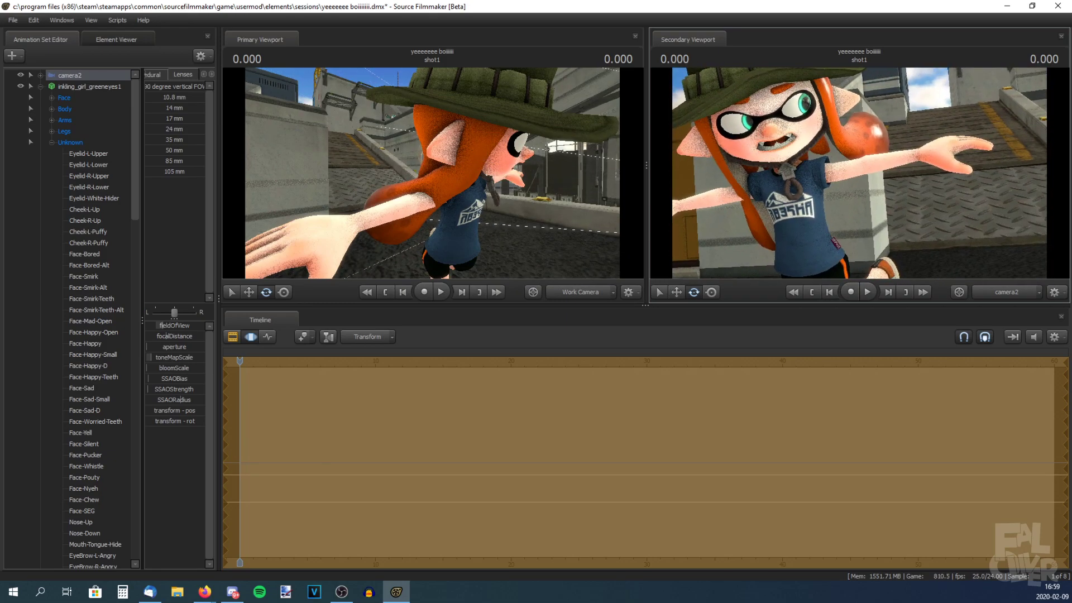
Rotate the inkling's bip_leg2_L bone to refine the trailing leg.
{"action": "scroll", "coordinate": [69, 297], "scroll_direction": "down", "scroll_amount": 20}
{"action": "left_click", "coordinate": [83, 455]}
{"action": "left_click_drag", "start_coordinate": [453, 245], "coordinate": [444, 232]}
{"action": "left_click_drag", "start_coordinate": [441, 184], "coordinate": [474, 201]}
{"action": "mouse_move", "coordinate": [374, 162]}
{"action": "left_mouse_down"}
{"action": "mouse_move", "coordinate": [351, 157]}
{"action": "mouse_move", "coordinate": [362, 168]}
{"action": "left_mouse_up"}
{"action": "scroll", "coordinate": [79, 112], "scroll_direction": "up", "scroll_amount": 20}
{"action": "scroll", "coordinate": [81, 96], "scroll_direction": "down", "scroll_amount": 20}
{"action": "scroll", "coordinate": [99, 246], "scroll_direction": "up", "scroll_amount": 9}
{"action": "left_click", "coordinate": [84, 410]}
{"action": "left_click_drag", "start_coordinate": [431, 182], "coordinate": [418, 230]}
{"action": "key", "text": "ctrl+z"}
{"action": "scroll", "coordinate": [91, 265], "scroll_direction": "up", "scroll_amount": 17}
{"action": "left_click", "coordinate": [89, 86]}
{"action": "key", "text": "ctrl+z"}
{"action": "mouse_move", "coordinate": [329, 207]}
{"action": "left_mouse_down"}
{"action": "mouse_move", "coordinate": [346, 223]}
{"action": "mouse_move", "coordinate": [346, 245]}
{"action": "mouse_move", "coordinate": [329, 208]}
{"action": "left_mouse_up"}
{"action": "key", "text": "ctrl+y"}
Refine the rotation of several inkling bones to strengthen the running stance.
{"action": "left_click", "coordinate": [433, 156], "text": "ctrl"}
{"action": "scroll", "coordinate": [100, 296], "scroll_direction": "down", "scroll_amount": 7}
{"action": "left_click", "coordinate": [92, 433]}
{"action": "left_click", "coordinate": [91, 488]}
{"action": "left_click_drag", "start_coordinate": [403, 169], "coordinate": [414, 156]}
{"action": "mouse_move", "coordinate": [302, 196]}
{"action": "left_mouse_down"}
{"action": "mouse_move", "coordinate": [330, 198]}
{"action": "mouse_move", "coordinate": [290, 193]}
{"action": "left_mouse_up"}
{"action": "left_click", "coordinate": [89, 511]}
{"action": "left_click", "coordinate": [87, 455]}
{"action": "left_click_drag", "start_coordinate": [503, 185], "coordinate": [502, 201]}
Reframe camera2 so the inkling's torso, face and both arms fit in its shot.
{"action": "scroll", "coordinate": [84, 223], "scroll_direction": "up", "scroll_amount": 20}
{"action": "left_click", "coordinate": [76, 86]}
{"action": "left_click", "coordinate": [70, 75]}
{"action": "mouse_move", "coordinate": [860, 173]}
{"action": "left_mouse_down"}
{"action": "mouse_move", "coordinate": [837, 184]}
{"action": "mouse_move", "coordinate": [861, 156]}
{"action": "left_mouse_up"}
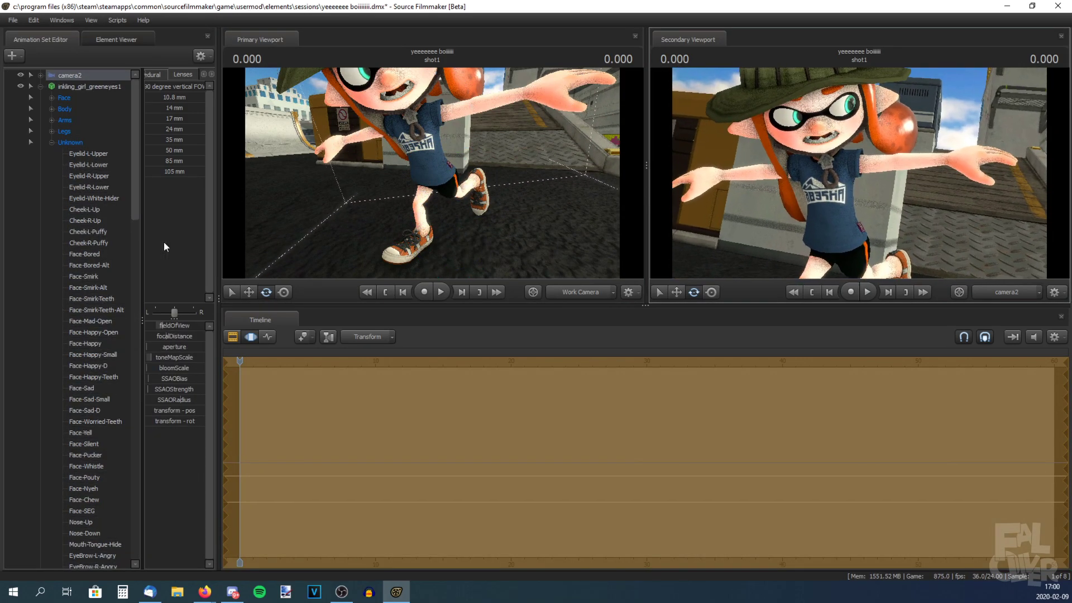
Fine-tune the inkling's upper-leg bones bip_leg1_L and bip_leg1_R.
{"action": "scroll", "coordinate": [91, 429], "scroll_direction": "down", "scroll_amount": 15}
{"action": "left_click", "coordinate": [83, 433]}
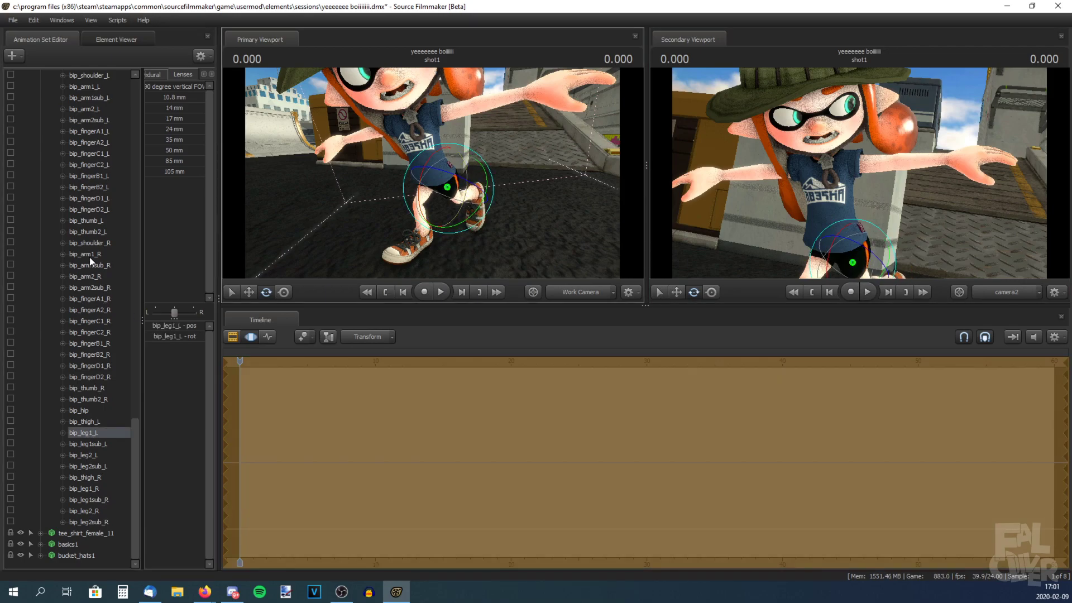
{"action": "left_click", "coordinate": [85, 488]}
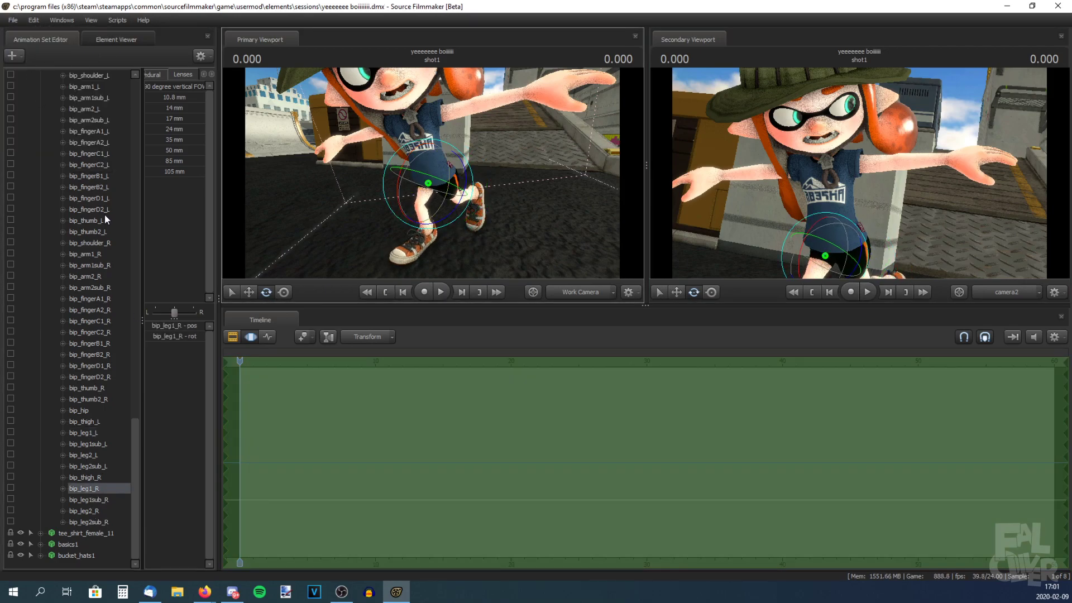
Locate the inkling's right hair bones and adjust the upper ones, including bip_hair2_R.
{"action": "scroll", "coordinate": [104, 216], "scroll_direction": "up", "scroll_amount": 20}
{"action": "left_click", "coordinate": [98, 209]}
{"action": "key", "text": "w"}
{"action": "mouse_move", "coordinate": [398, 174]}
{"action": "left_mouse_down"}
{"action": "mouse_move", "coordinate": [397, 148]}
{"action": "mouse_move", "coordinate": [419, 190]}
{"action": "mouse_move", "coordinate": [405, 207]}
{"action": "mouse_move", "coordinate": [413, 184]}
{"action": "left_mouse_up"}
{"action": "scroll", "coordinate": [93, 210], "scroll_direction": "down", "scroll_amount": 18}
{"action": "left_click", "coordinate": [90, 209]}
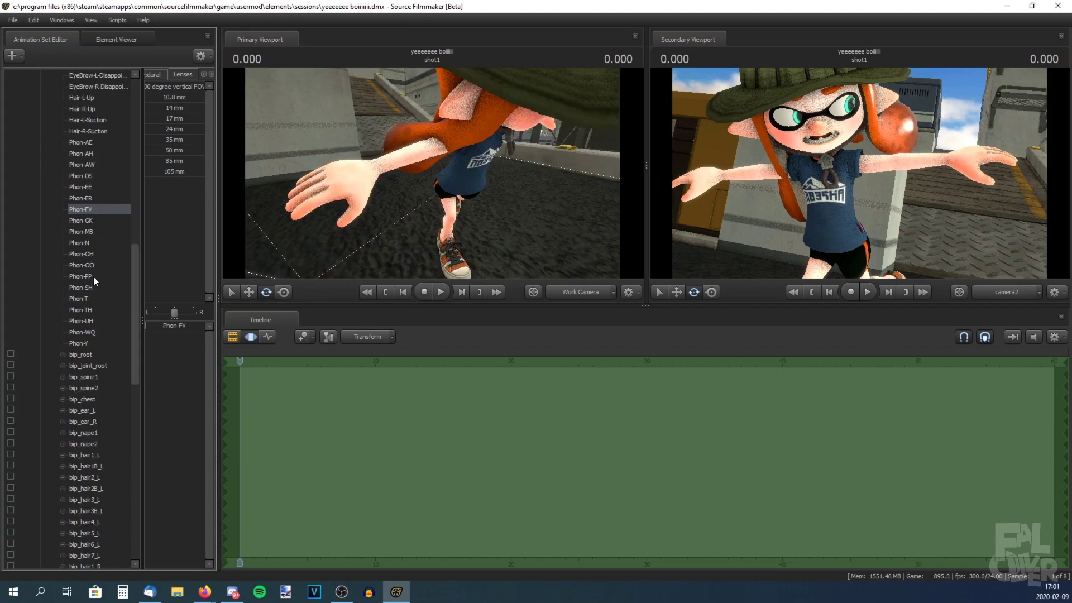
{"action": "scroll", "coordinate": [94, 277], "scroll_direction": "down", "scroll_amount": 10}
{"action": "left_click", "coordinate": [94, 277]}
{"action": "scroll", "coordinate": [93, 277], "scroll_direction": "up", "scroll_amount": 7}
{"action": "left_click", "coordinate": [94, 277]}
{"action": "scroll", "coordinate": [94, 277], "scroll_direction": "down", "scroll_amount": 8}
{"action": "left_click", "coordinate": [94, 199]}
{"action": "left_click_drag", "start_coordinate": [357, 195], "coordinate": [357, 176]}
{"action": "left_click", "coordinate": [85, 220]}
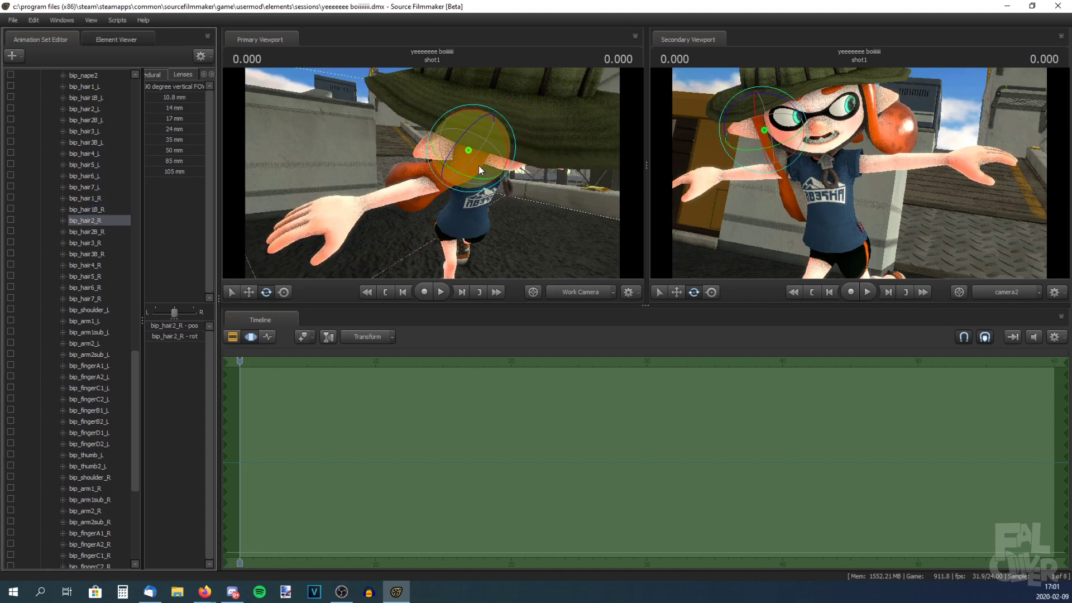
{"action": "left_click_drag", "start_coordinate": [443, 185], "coordinate": [442, 186]}
Rotate the inkling's bip_hair2B_R bone to swing the right hair tentacle clear of the arm, checking it from several sides.
{"action": "left_click", "coordinate": [109, 232]}
{"action": "left_click_drag", "start_coordinate": [357, 167], "coordinate": [413, 187]}
{"action": "left_click_drag", "start_coordinate": [436, 111], "coordinate": [478, 168]}
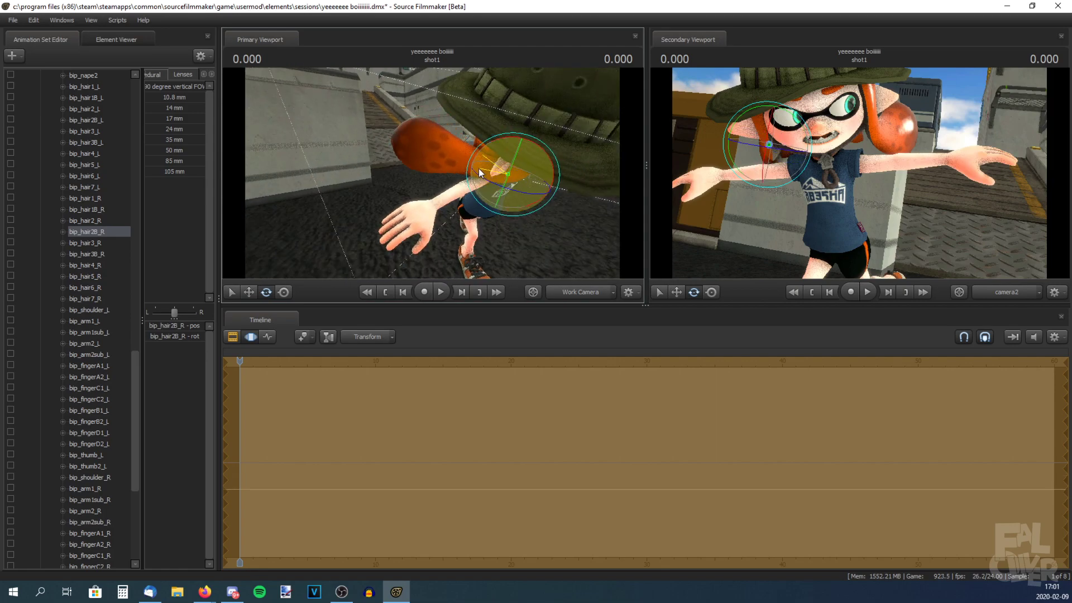
{"action": "left_click_drag", "start_coordinate": [471, 127], "coordinate": [436, 104]}
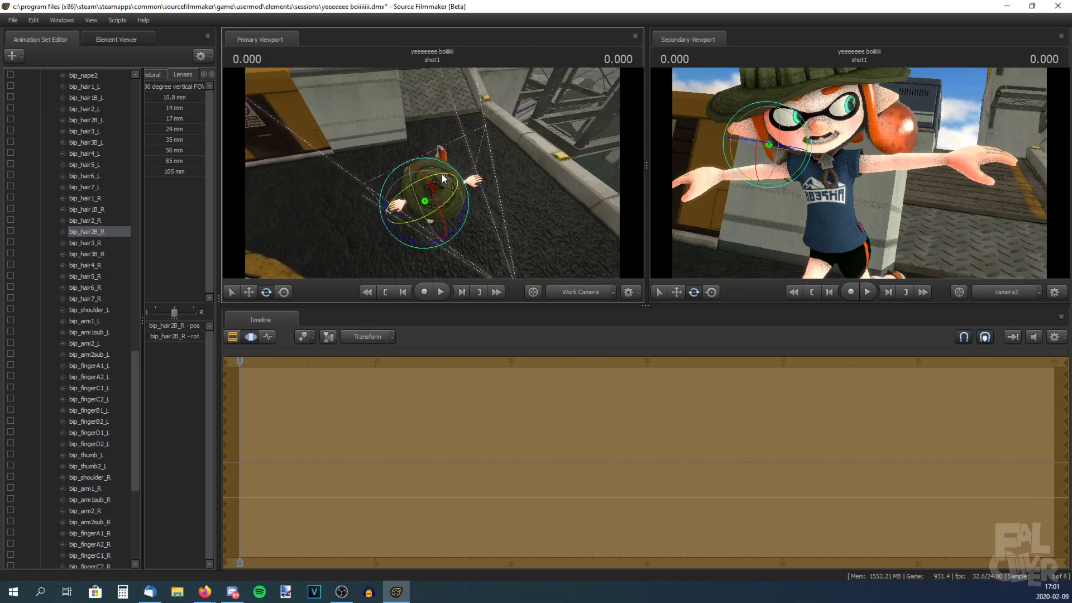
{"action": "left_click_drag", "start_coordinate": [410, 178], "coordinate": [444, 129]}
Rotate the inkling's bip_hair3_R and bip_hair3B_R bones to continue the curve of the right hair tentacle.
{"action": "left_click", "coordinate": [85, 243]}
{"action": "left_click", "coordinate": [87, 254]}
{"action": "left_click_drag", "start_coordinate": [403, 159], "coordinate": [409, 143]}
{"action": "left_click_drag", "start_coordinate": [424, 145], "coordinate": [432, 173]}
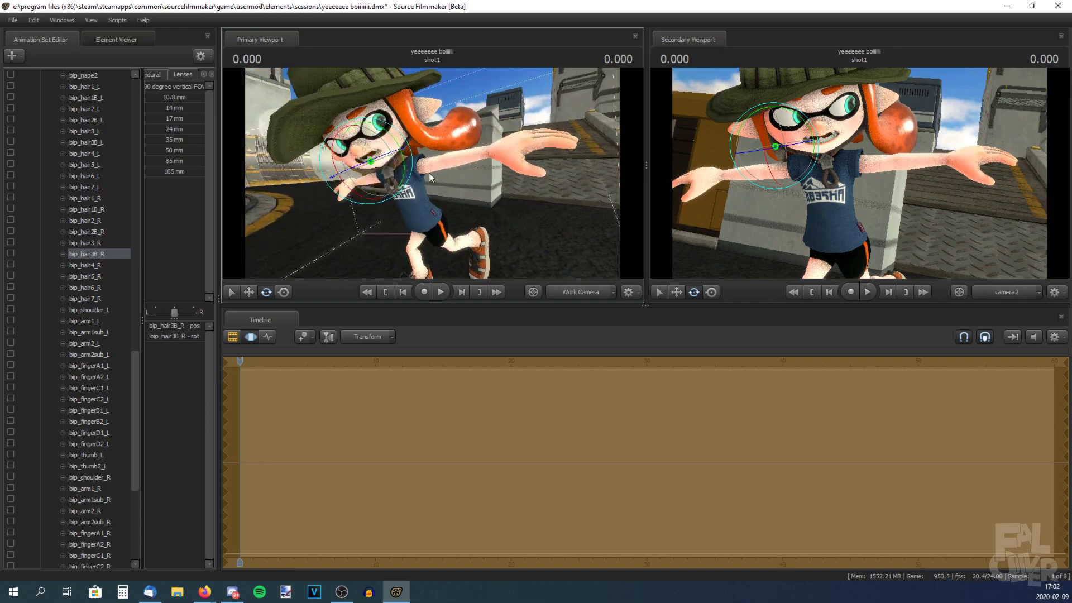
{"action": "left_click_drag", "start_coordinate": [362, 162], "coordinate": [371, 178]}
{"action": "left_click_drag", "start_coordinate": [391, 172], "coordinate": [486, 151]}
Adjust the inkling's bip_hair4_R and bip_hair5_R bones and save the session.
{"action": "left_click", "coordinate": [85, 266]}
{"action": "left_click", "coordinate": [85, 276]}
{"action": "mouse_move", "coordinate": [432, 173]}
{"action": "left_mouse_down"}
{"action": "mouse_move", "coordinate": [391, 168]}
{"action": "mouse_move", "coordinate": [441, 174]}
{"action": "left_mouse_up"}
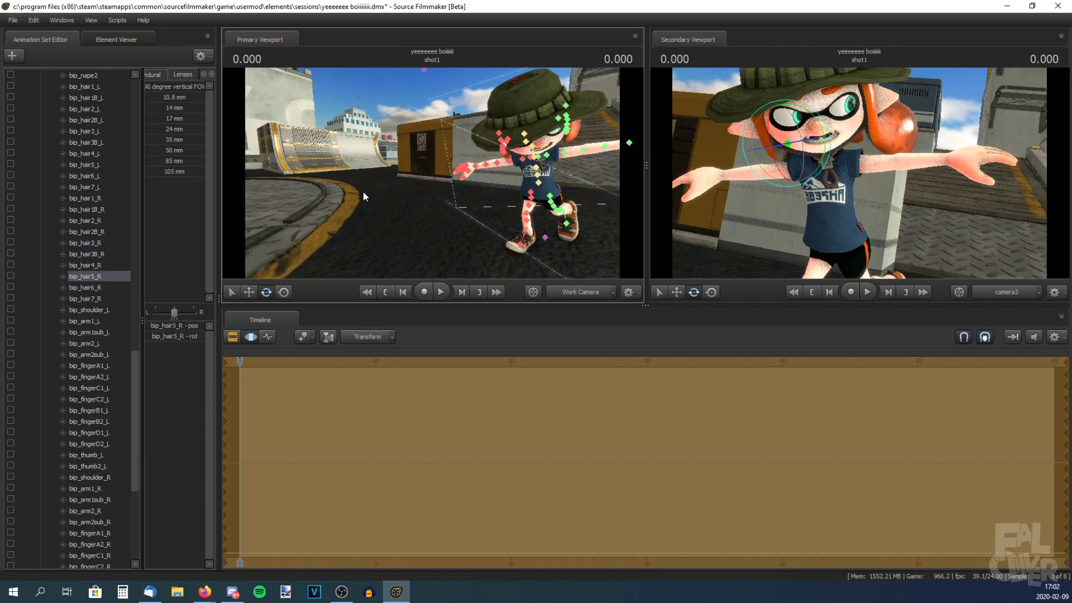
{"action": "key", "text": "ctrl+s"}
{"action": "left_click_drag", "start_coordinate": [363, 191], "coordinate": [396, 162]}
{"action": "left_click", "coordinate": [13, 20]}
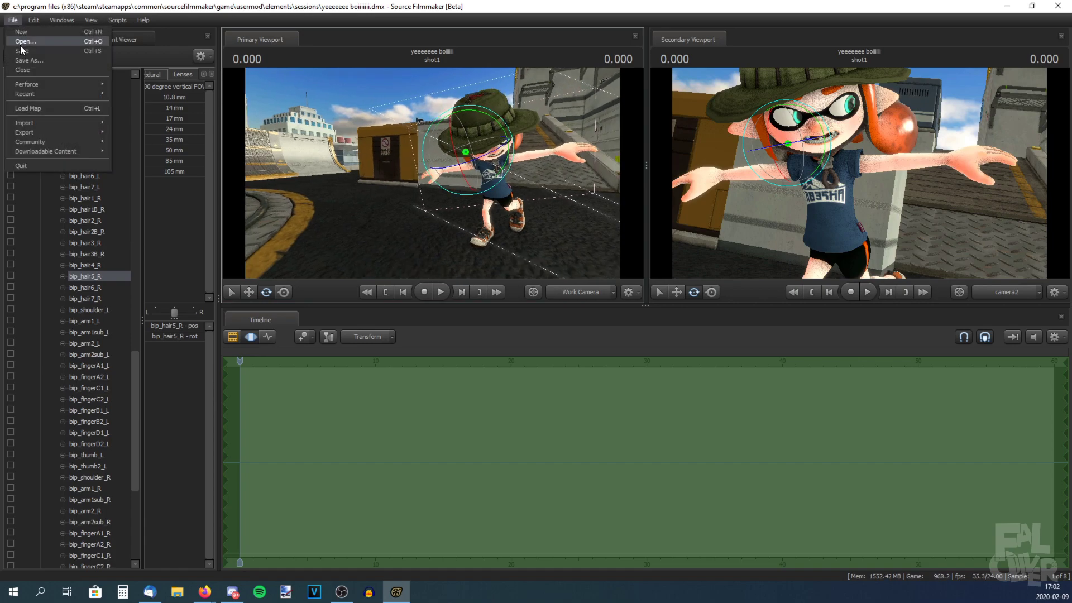
Rotate the inkling's bip_arm1_R bone to bring the outstretched right arm down beside the body.
{"action": "scroll", "coordinate": [96, 164], "scroll_direction": "up", "scroll_amount": 10}
{"action": "scroll", "coordinate": [92, 210], "scroll_direction": "down", "scroll_amount": 17}
{"action": "left_click", "coordinate": [91, 255]}
{"action": "left_click_drag", "start_coordinate": [432, 172], "coordinate": [463, 179]}
{"action": "left_click_drag", "start_coordinate": [447, 151], "coordinate": [444, 196]}
{"action": "left_click_drag", "start_coordinate": [432, 172], "coordinate": [202, 206]}
Rotate the inkling's bip_arm1_L and bip_arm2_L bones to lower the left arm and bend it at the elbow.
{"action": "scroll", "coordinate": [89, 192], "scroll_direction": "up", "scroll_amount": 2}
{"action": "left_click", "coordinate": [86, 154]}
{"action": "left_click_drag", "start_coordinate": [505, 125], "coordinate": [511, 173]}
{"action": "left_click_drag", "start_coordinate": [433, 190], "coordinate": [390, 190]}
{"action": "left_click_drag", "start_coordinate": [464, 145], "coordinate": [420, 59]}
{"action": "left_click", "coordinate": [86, 176]}
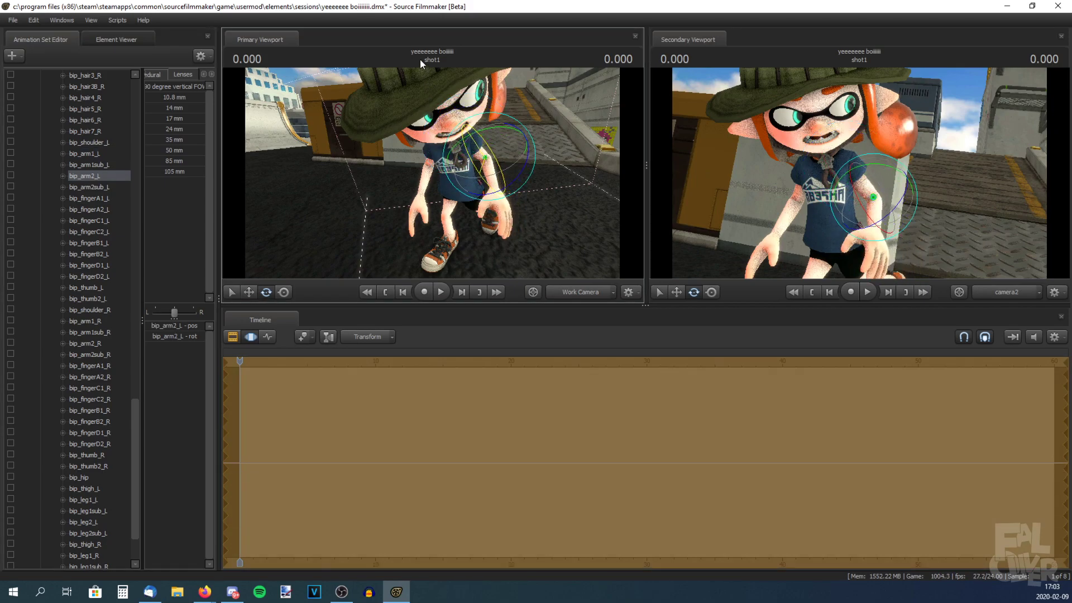
{"action": "left_click_drag", "start_coordinate": [420, 167], "coordinate": [357, 173]}
{"action": "left_click_drag", "start_coordinate": [463, 212], "coordinate": [444, 220]}
Refine the inkling's bip_arm1_L rotation, bend the right forearm with bip_arm2_R, and save the session.
{"action": "left_click", "coordinate": [86, 154]}
{"action": "left_click_drag", "start_coordinate": [412, 184], "coordinate": [536, 185]}
{"action": "left_click", "coordinate": [86, 321]}
{"action": "left_click", "coordinate": [86, 154]}
{"action": "left_click", "coordinate": [86, 321]}
{"action": "left_click", "coordinate": [86, 343]}
{"action": "left_click_drag", "start_coordinate": [413, 203], "coordinate": [409, 230]}
{"action": "left_click_drag", "start_coordinate": [475, 166], "coordinate": [380, 168]}
{"action": "key", "text": "ctrl+s"}
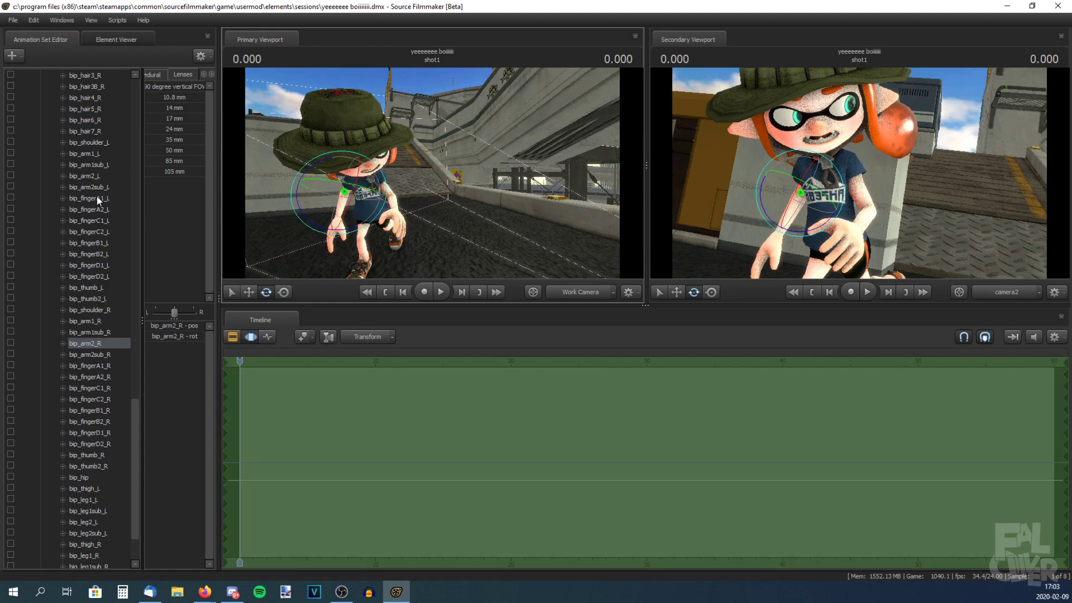
Focus on the inkling's left hand and curl its first finger with the bip_fingerA1_L bone.
{"action": "scroll", "coordinate": [92, 206], "scroll_direction": "down", "scroll_amount": 2}
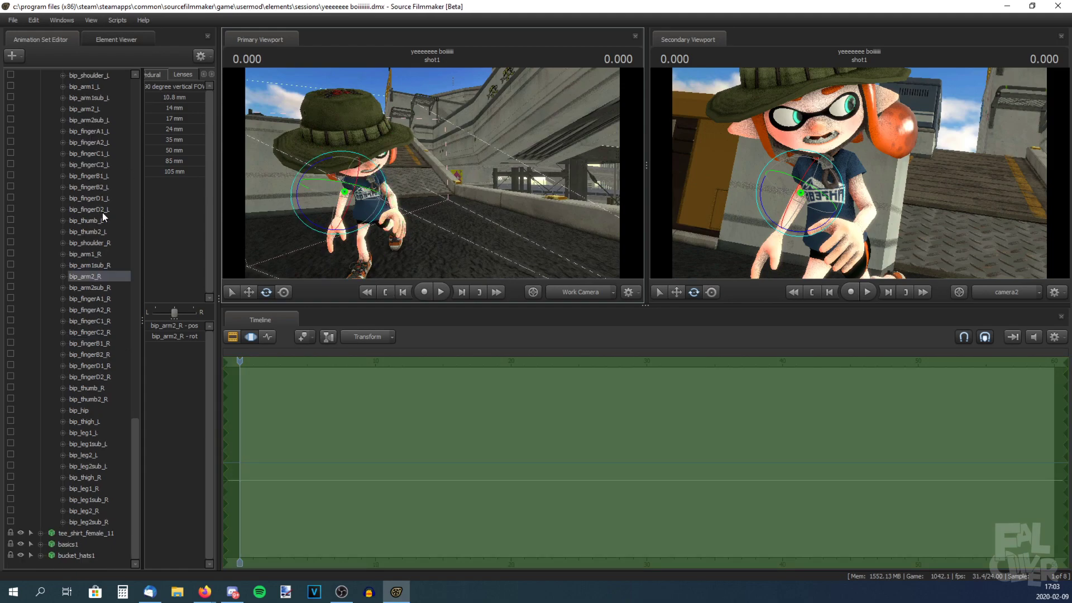
{"action": "scroll", "coordinate": [103, 214], "scroll_direction": "up", "scroll_amount": 2}
{"action": "left_click", "coordinate": [86, 198]}
{"action": "key", "text": "f"}
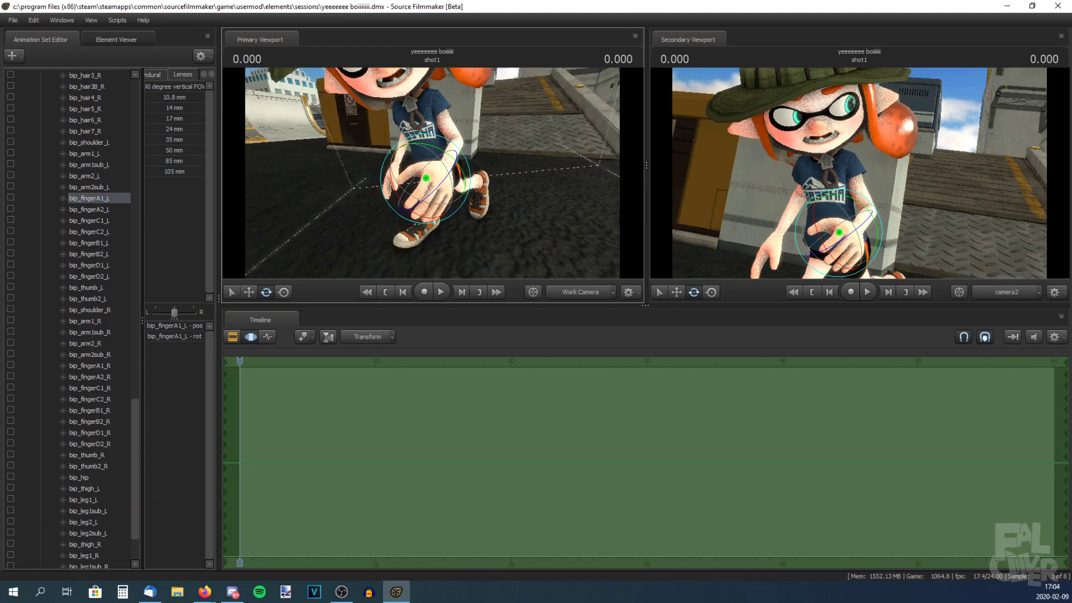
{"action": "left_click_drag", "start_coordinate": [503, 223], "coordinate": [457, 229]}
{"action": "left_click_drag", "start_coordinate": [479, 178], "coordinate": [467, 195]}
{"action": "mouse_move", "coordinate": [491, 223]}
{"action": "left_mouse_down"}
{"action": "mouse_move", "coordinate": [486, 240]}
{"action": "mouse_move", "coordinate": [475, 229]}
{"action": "mouse_move", "coordinate": [503, 229]}
{"action": "left_mouse_up"}
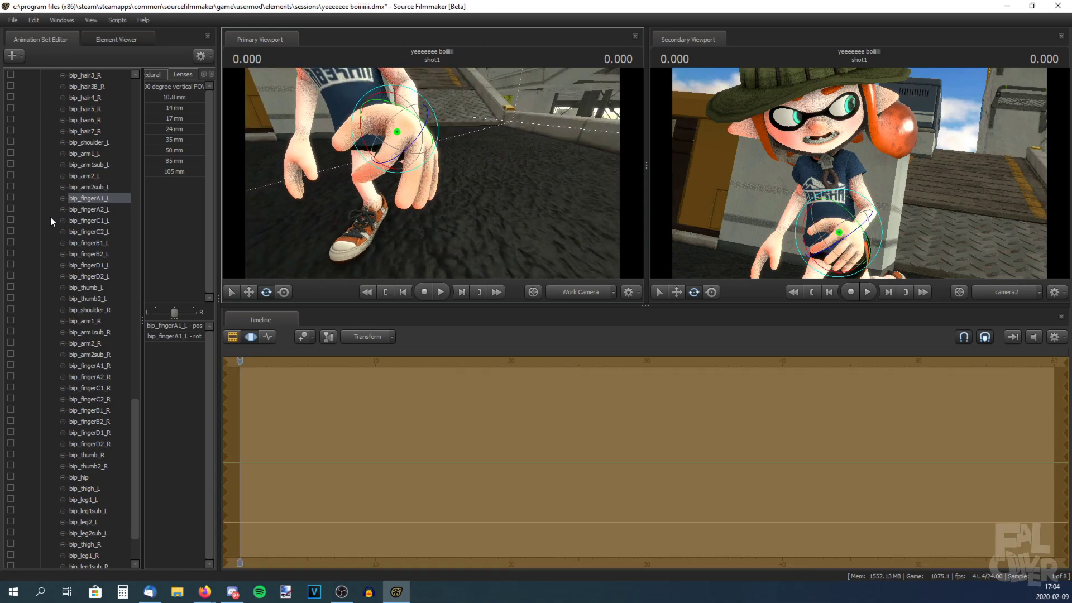
Curl the remaining fingers of the inkling's left hand with the B, C and D finger bones and adjust bip_thumb_L.
{"action": "left_click", "coordinate": [86, 220]}
{"action": "left_click", "coordinate": [88, 243]}
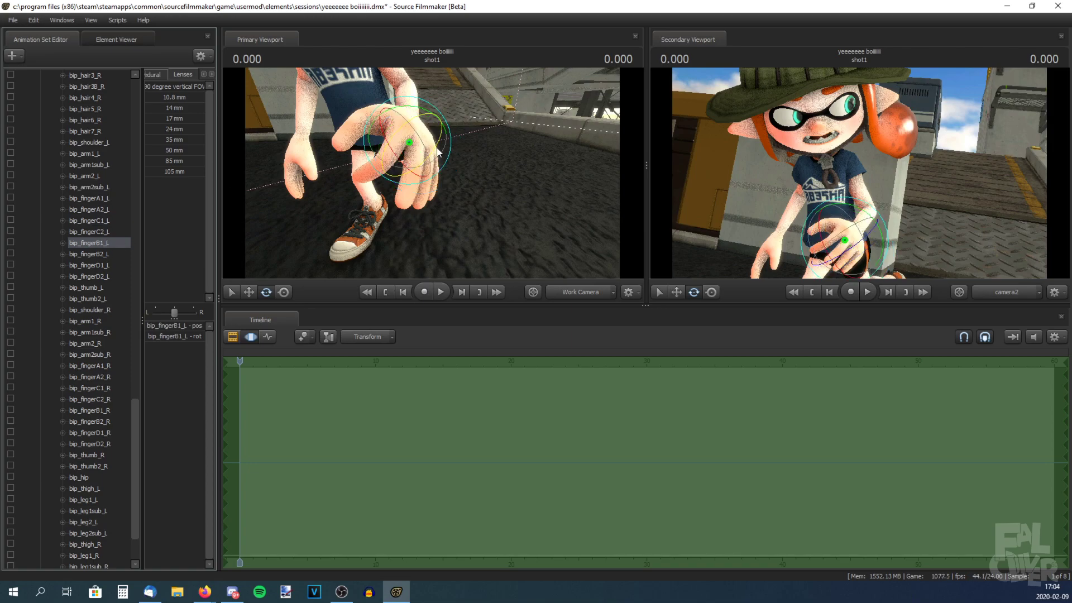
{"action": "left_click", "coordinate": [95, 254]}
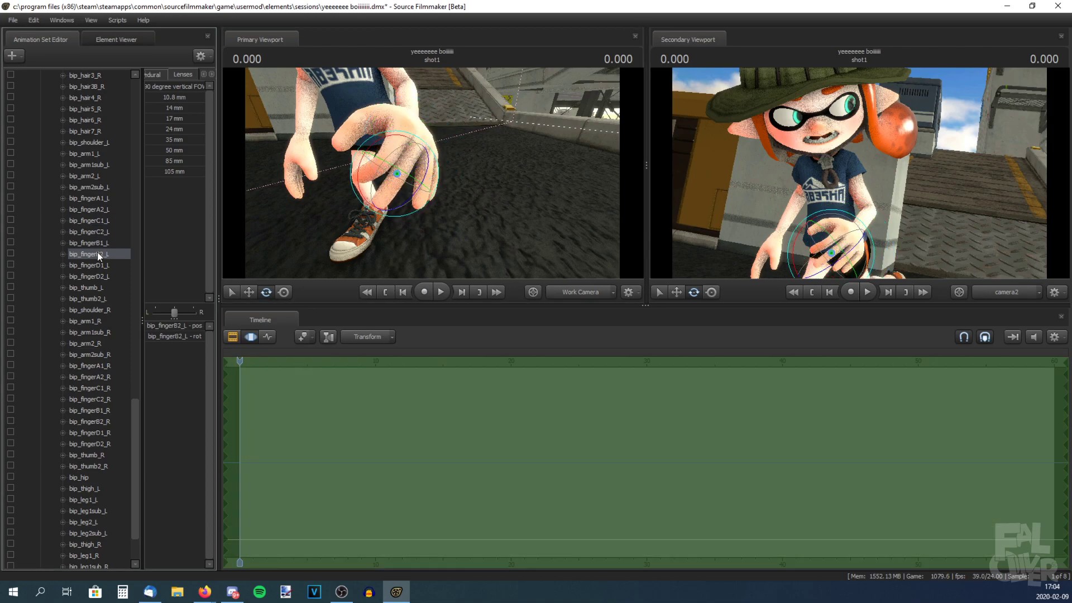
{"action": "left_click", "coordinate": [85, 231]}
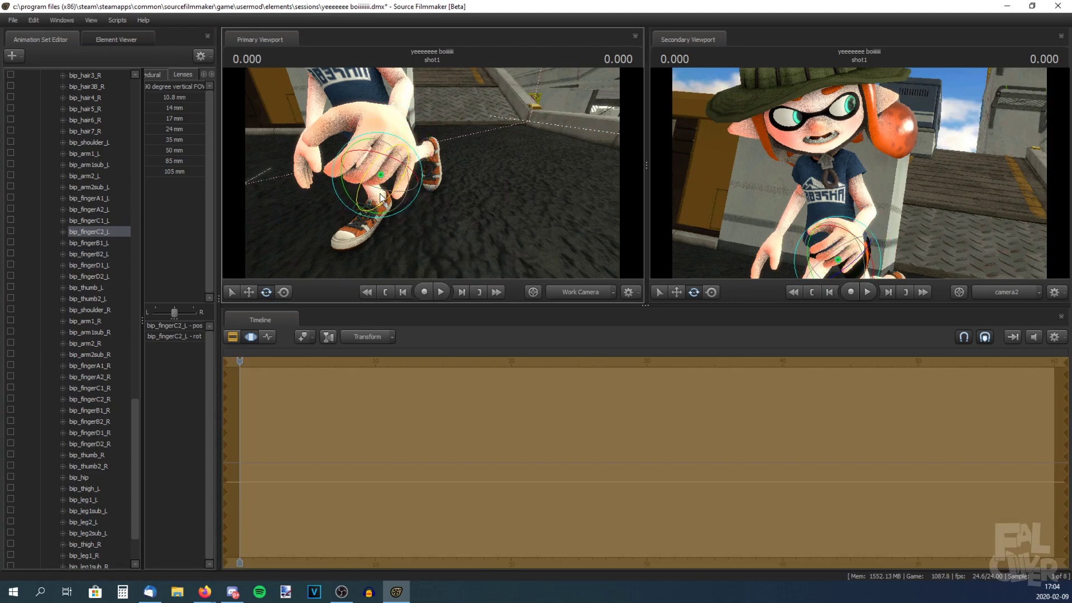
{"action": "left_click", "coordinate": [102, 265]}
{"action": "left_click", "coordinate": [101, 277]}
{"action": "left_click_drag", "start_coordinate": [403, 199], "coordinate": [432, 177]}
{"action": "left_click", "coordinate": [85, 287]}
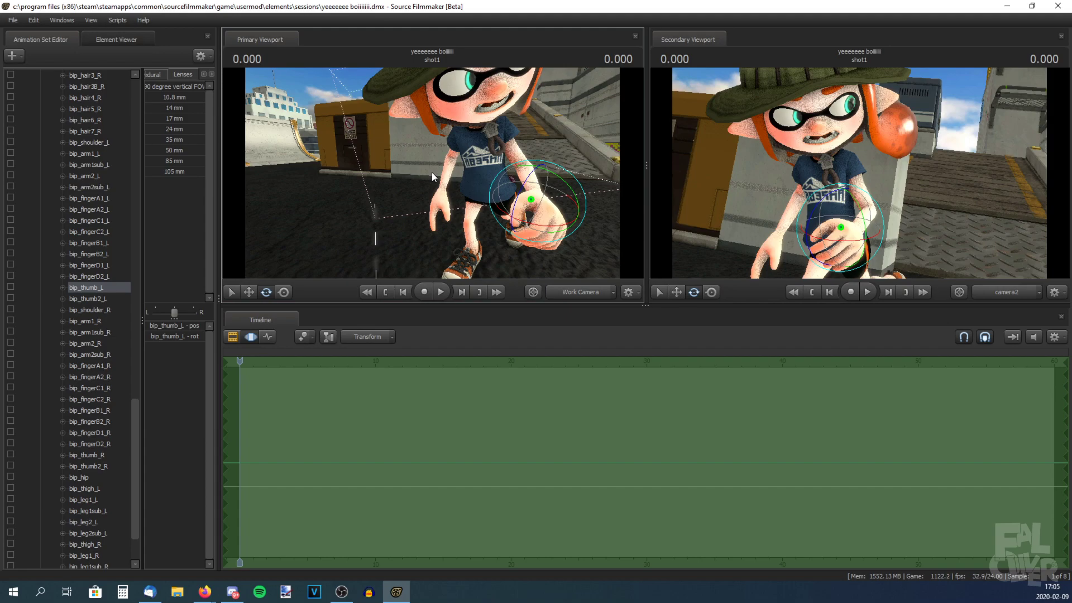
{"action": "left_click_drag", "start_coordinate": [371, 180], "coordinate": [175, 232]}
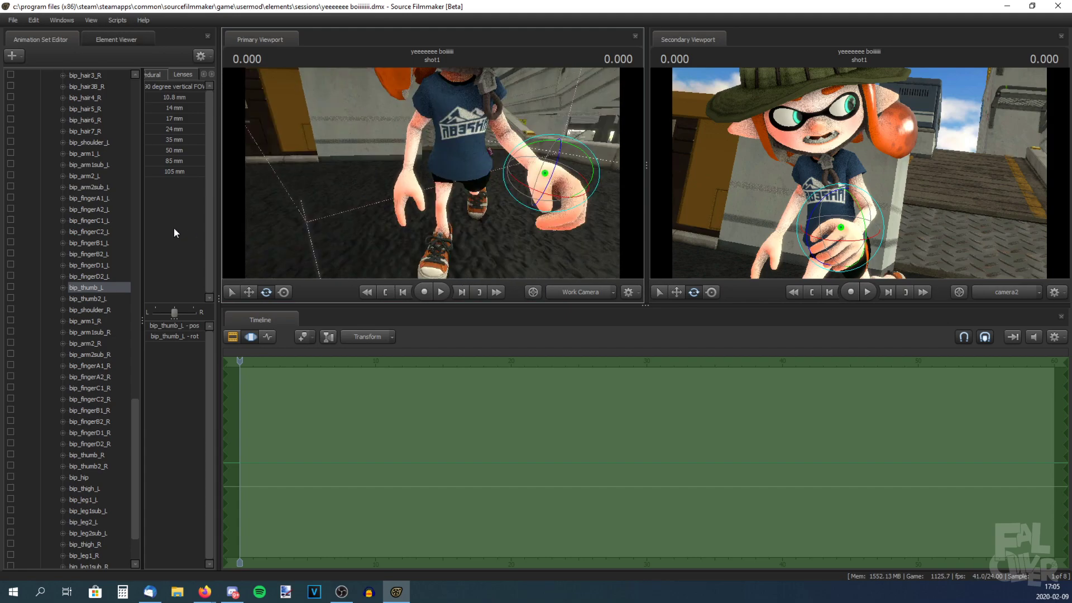
Rotate the inkling's bip_fingerA1_R and bip_fingerA2_R bones to curl the first finger of the right hand.
{"action": "left_click", "coordinate": [89, 321]}
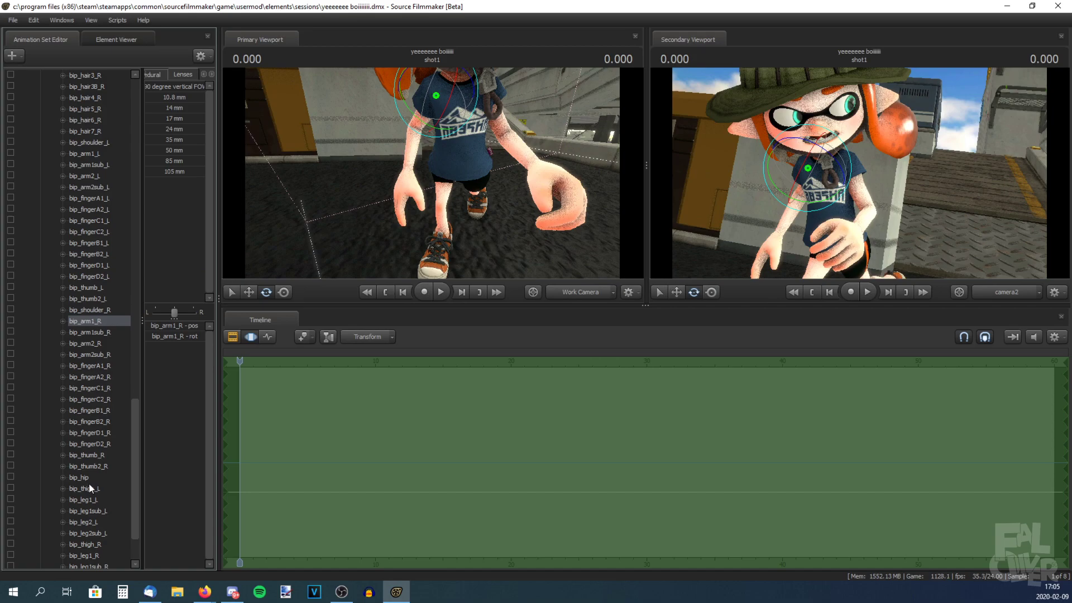
{"action": "scroll", "coordinate": [88, 447], "scroll_direction": "down", "scroll_amount": 2}
{"action": "left_click", "coordinate": [90, 299]}
{"action": "mouse_move", "coordinate": [335, 212]}
{"action": "left_mouse_down"}
{"action": "mouse_move", "coordinate": [357, 235]}
{"action": "mouse_move", "coordinate": [341, 207]}
{"action": "left_mouse_up"}
{"action": "left_click_drag", "start_coordinate": [410, 159], "coordinate": [336, 218]}
{"action": "left_click", "coordinate": [90, 310]}
{"action": "left_click_drag", "start_coordinate": [393, 190], "coordinate": [319, 206]}
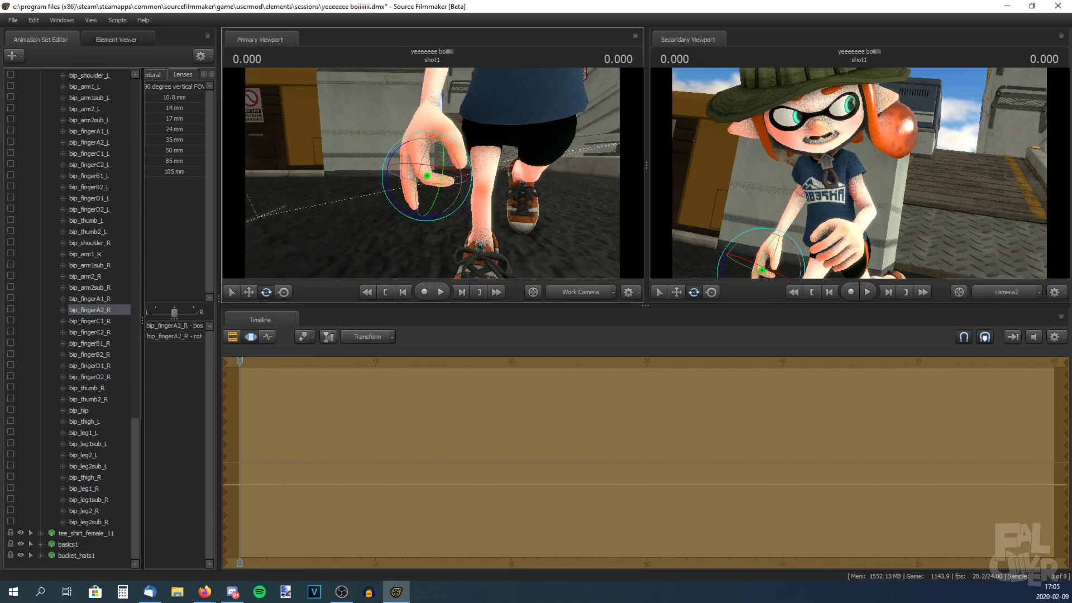
Curl the right hand's next finger using the inkling's bip_fingerC1_R and bip_fingerC2_R bones.
{"action": "left_click", "coordinate": [126, 354]}
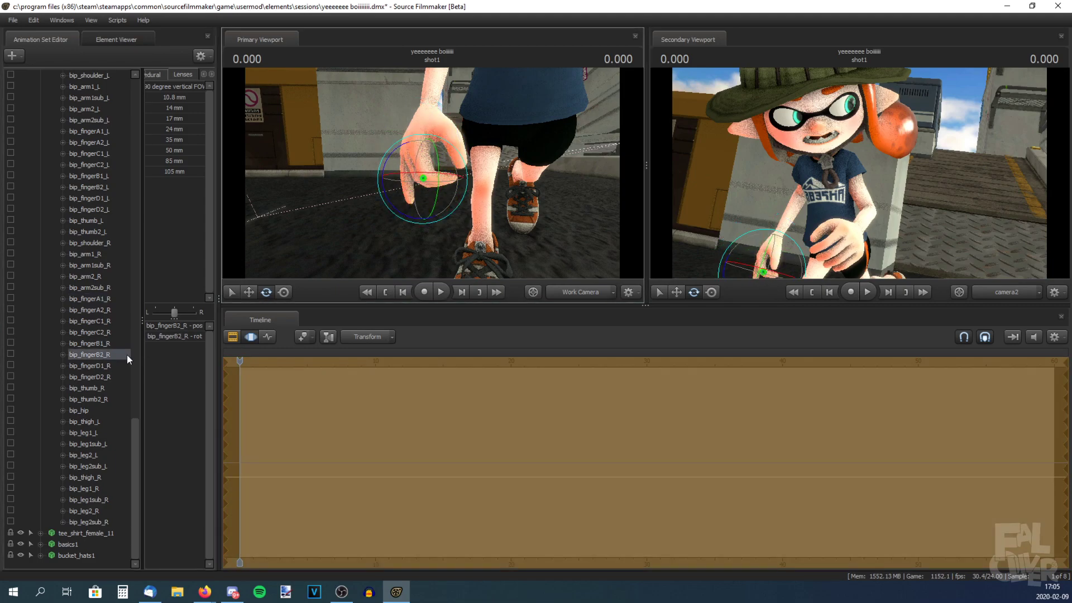
{"action": "left_click", "coordinate": [100, 321]}
{"action": "left_click_drag", "start_coordinate": [335, 196], "coordinate": [357, 207]}
{"action": "left_click", "coordinate": [101, 332]}
{"action": "left_click_drag", "start_coordinate": [413, 173], "coordinate": [357, 179]}
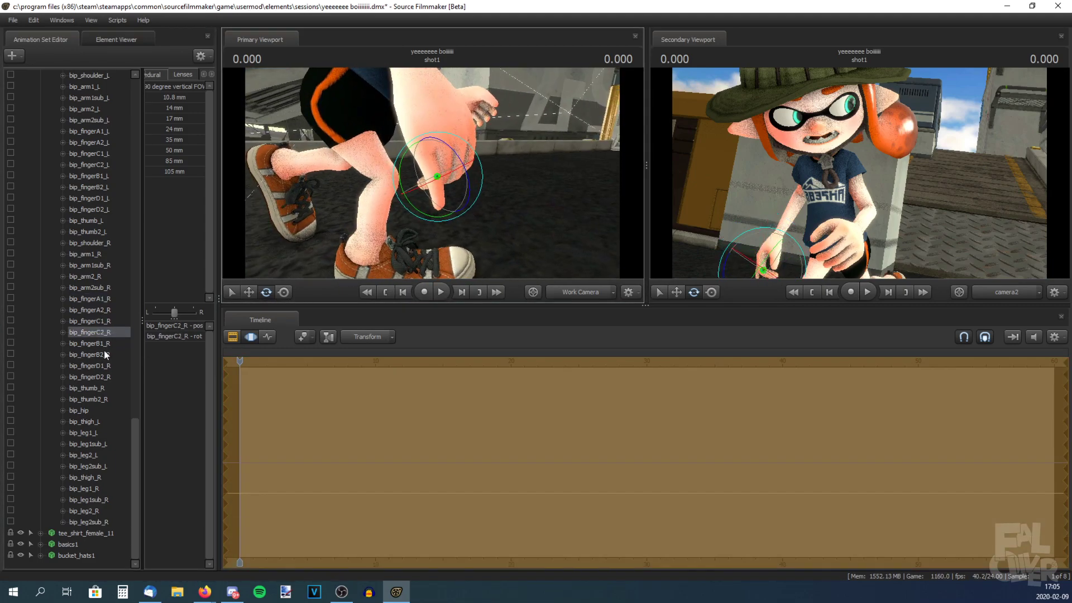
Adjust the inkling's right B and D finger bones and bip_thumb_R to finish the hand pose, and save the session.
{"action": "left_click", "coordinate": [103, 344]}
{"action": "left_click", "coordinate": [103, 366]}
{"action": "left_click_drag", "start_coordinate": [441, 159], "coordinate": [374, 206]}
{"action": "left_click", "coordinate": [102, 378]}
{"action": "left_click_drag", "start_coordinate": [374, 207], "coordinate": [335, 195]}
{"action": "left_click", "coordinate": [91, 388]}
{"action": "left_click_drag", "start_coordinate": [386, 139], "coordinate": [399, 156]}
{"action": "left_click_drag", "start_coordinate": [335, 207], "coordinate": [326, 196]}
{"action": "key", "text": "ctrl+s"}
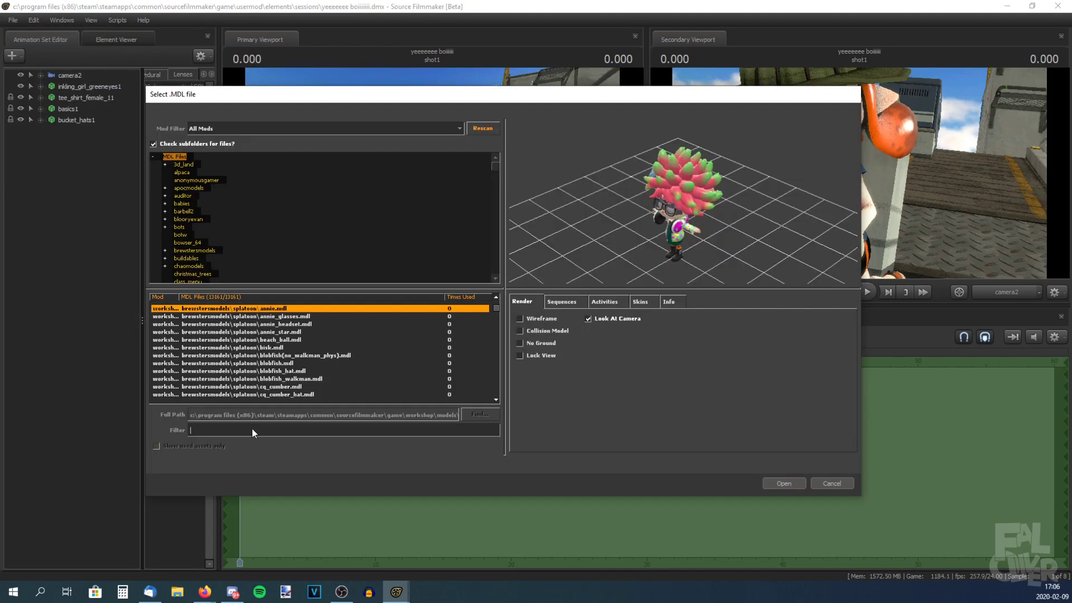
Filter the model list for "octoling" and load octoling_girl_orangeeyes.mdl into the scene.
{"action": "type", "text": "octo"}
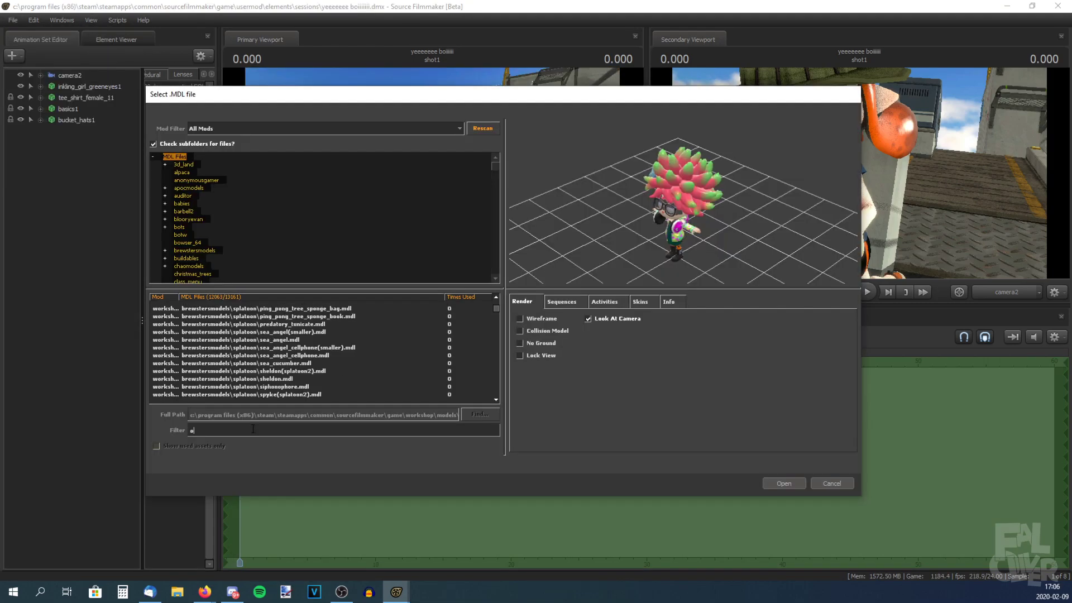
{"action": "type", "text": "ling"}
{"action": "scroll", "coordinate": [284, 354], "scroll_direction": "up", "scroll_amount": 5}
{"action": "left_click", "coordinate": [311, 357]}
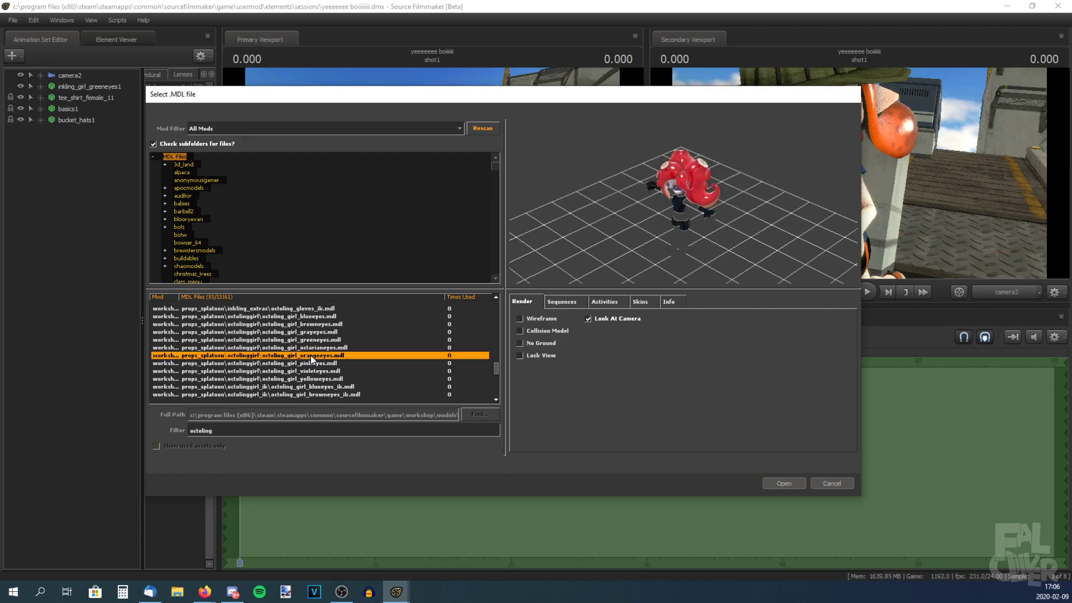
{"action": "double_click", "coordinate": [308, 356]}
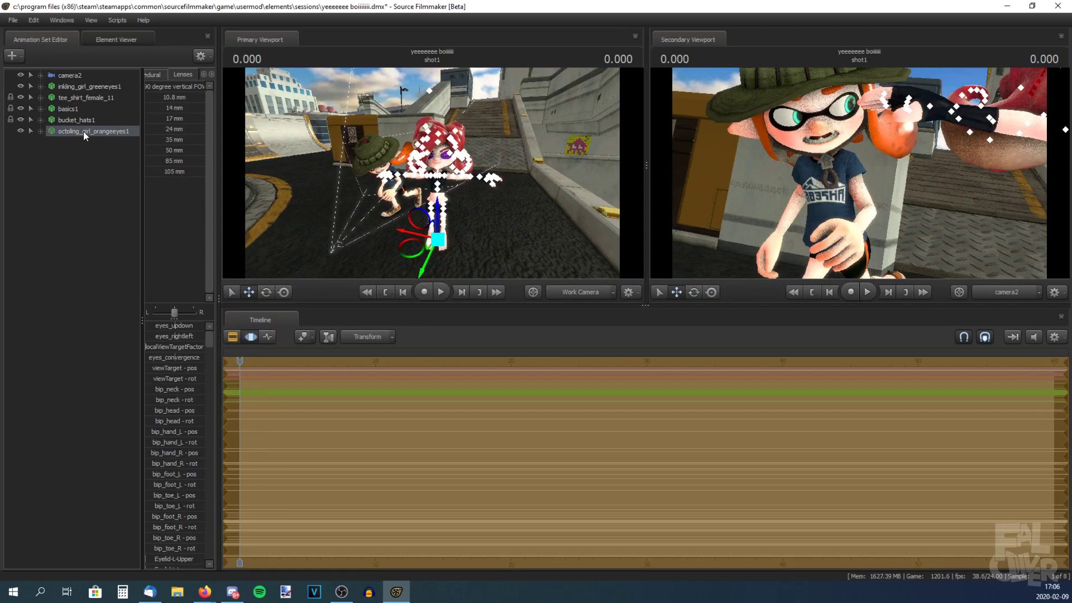
Add override materials to the octoling girl and set the octoling_girl_teamcolor material's $colortint_base to blue.
{"action": "right_click", "coordinate": [83, 134]}
{"action": "mouse_move", "coordinate": [115, 277]}
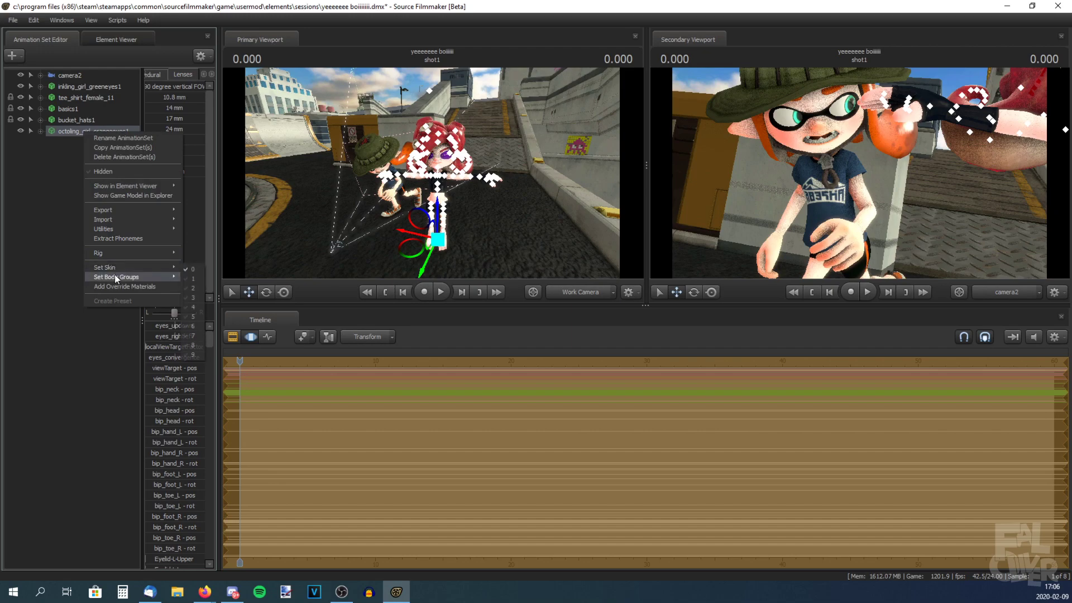
{"action": "left_click", "coordinate": [123, 286]}
{"action": "right_click", "coordinate": [88, 134]}
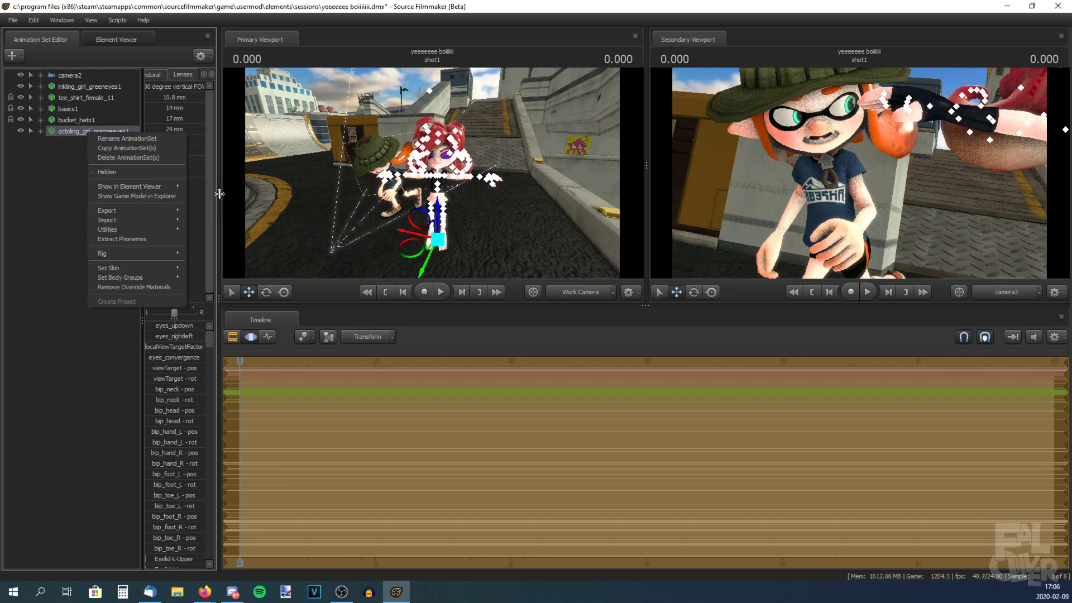
{"action": "mouse_move", "coordinate": [167, 186]}
{"action": "left_click", "coordinate": [201, 186]}
{"action": "left_click", "coordinate": [20, 310]}
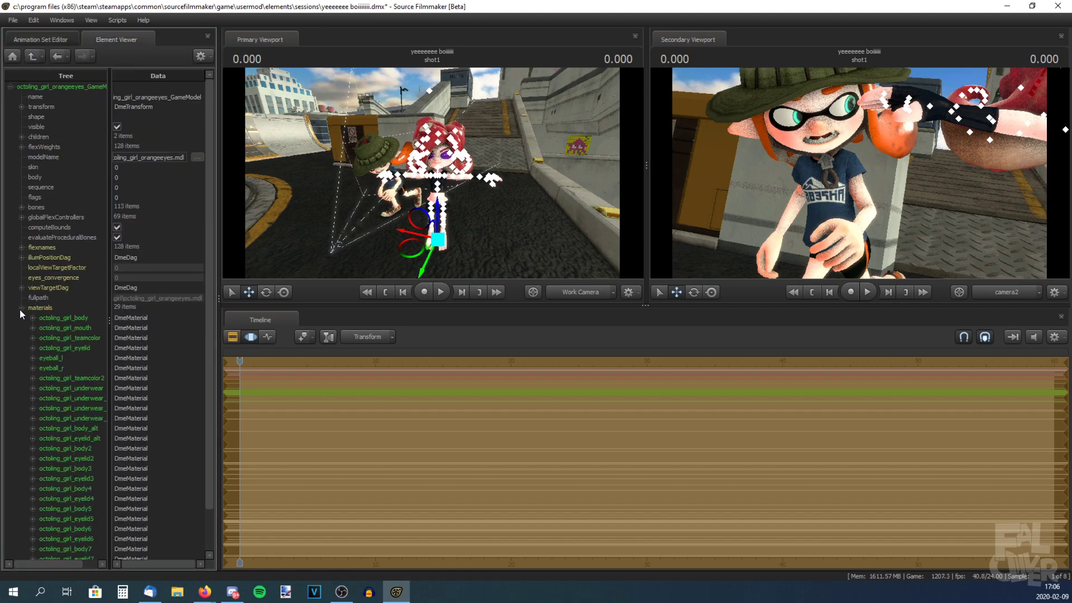
{"action": "left_click", "coordinate": [32, 337]}
{"action": "left_click", "coordinate": [139, 368]}
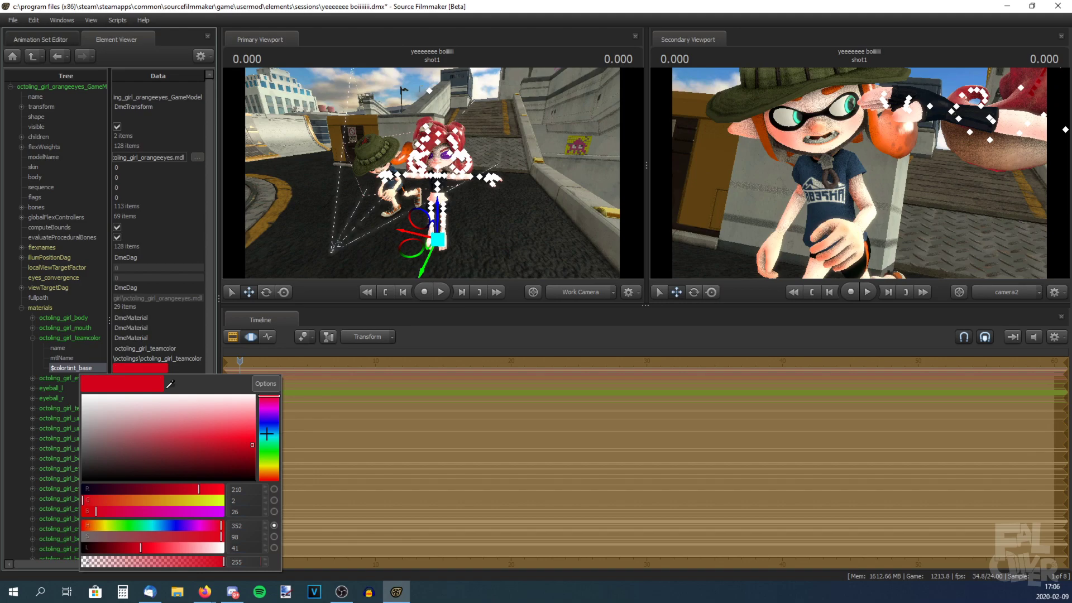
{"action": "left_click", "coordinate": [271, 428]}
Set the octoling girl's skin to 1 and save the session.
{"action": "left_click", "coordinate": [40, 39]}
{"action": "right_click", "coordinate": [64, 132]}
{"action": "mouse_move", "coordinate": [144, 264]}
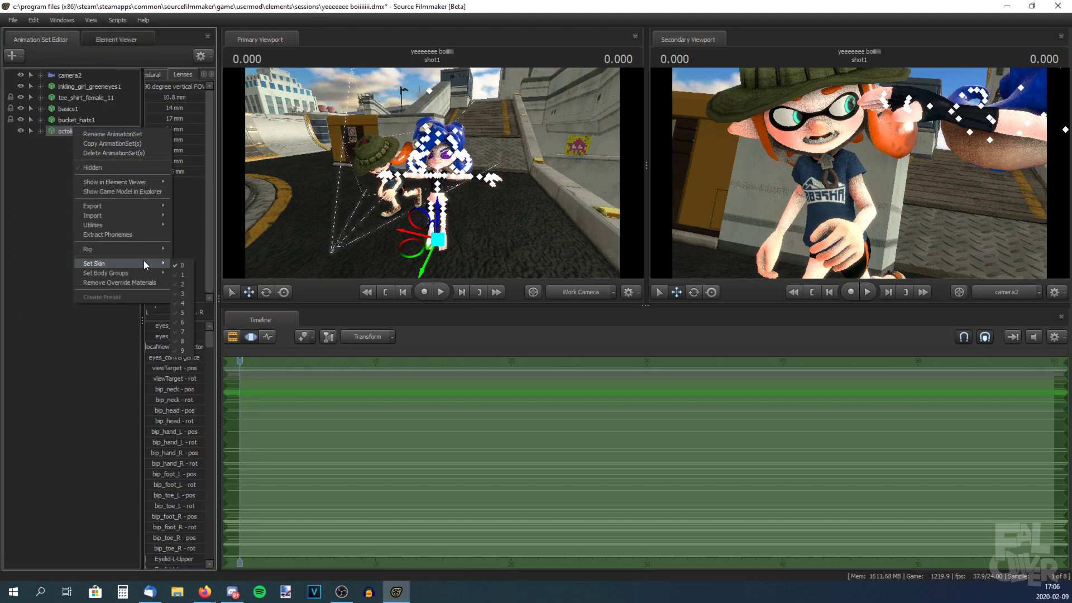
{"action": "left_click", "coordinate": [180, 273]}
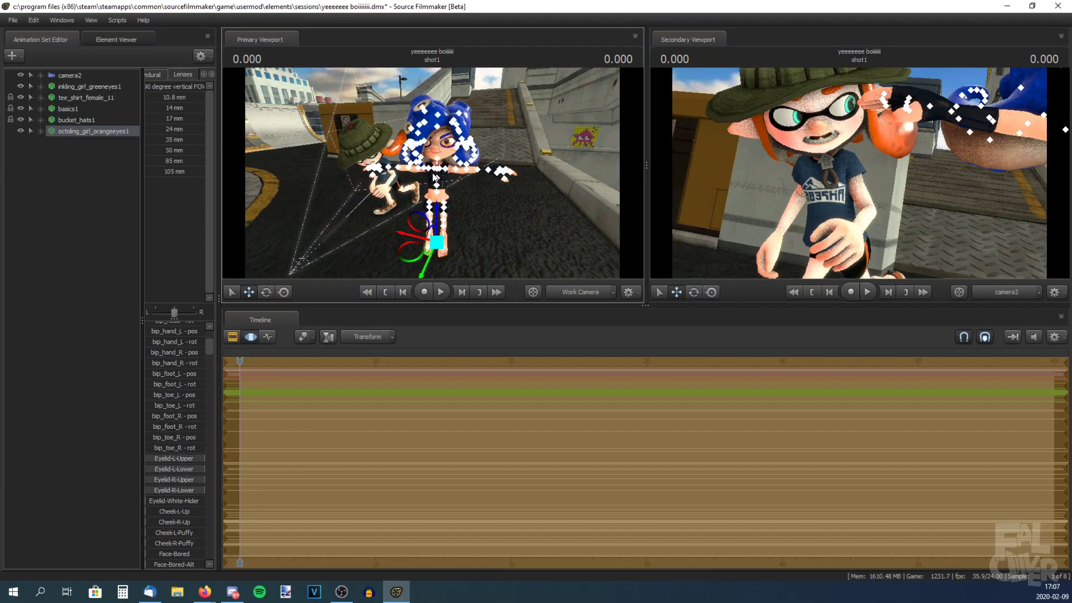
{"action": "key", "text": "ctrl+s"}
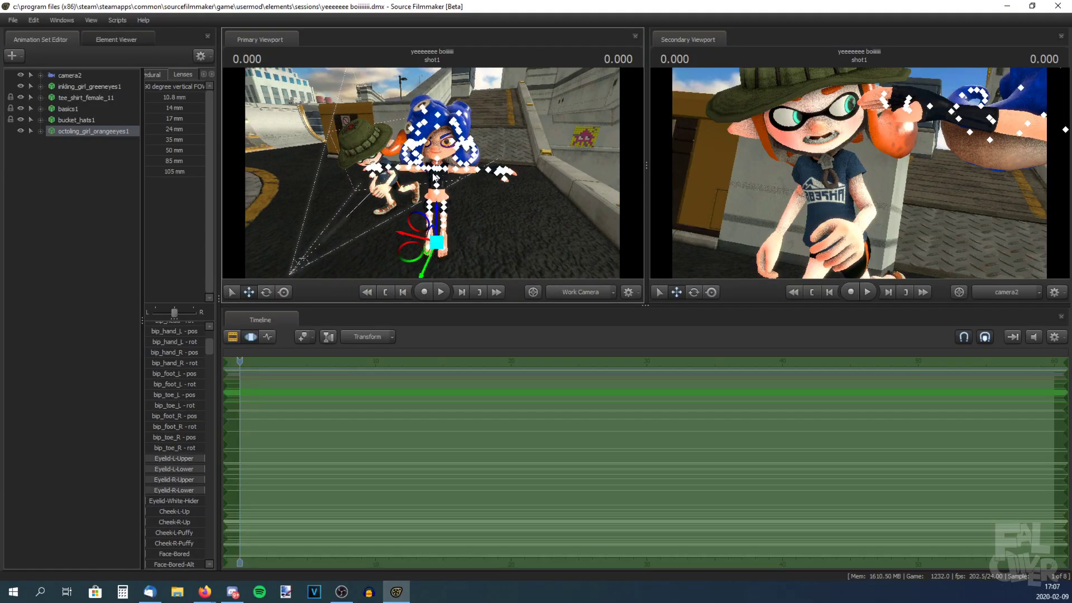
Add a new model animation set, filtering for "armor" and loading the female octoling armor.
{"action": "left_click", "coordinate": [51, 139]}
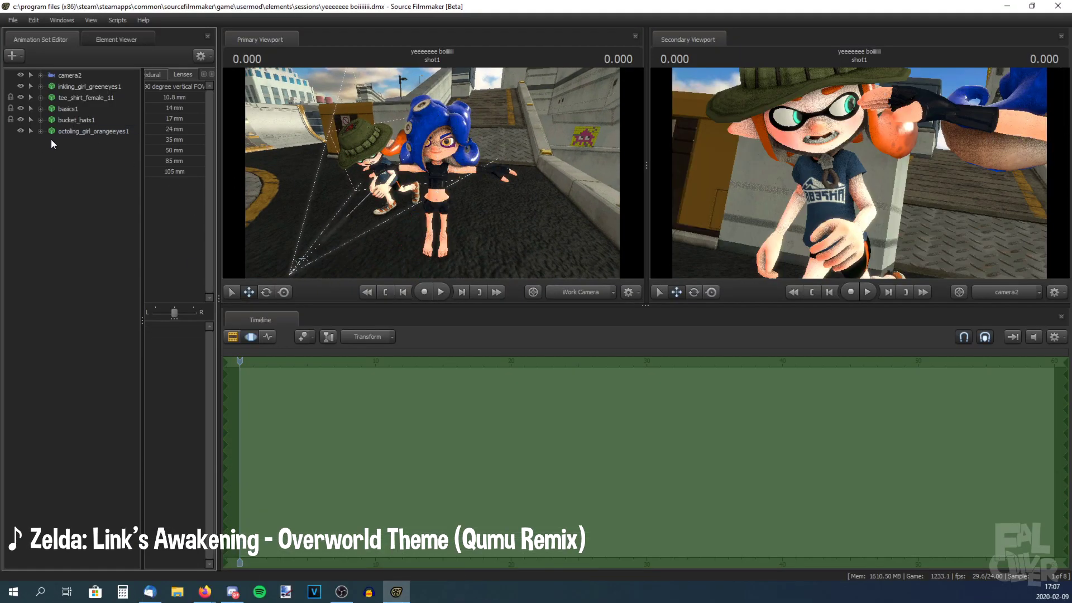
{"action": "left_click", "coordinate": [12, 56]}
{"action": "left_click", "coordinate": [51, 91]}
{"action": "left_click", "coordinate": [254, 435]}
{"action": "type", "text": "armor"}
{"action": "double_click", "coordinate": [354, 319]}
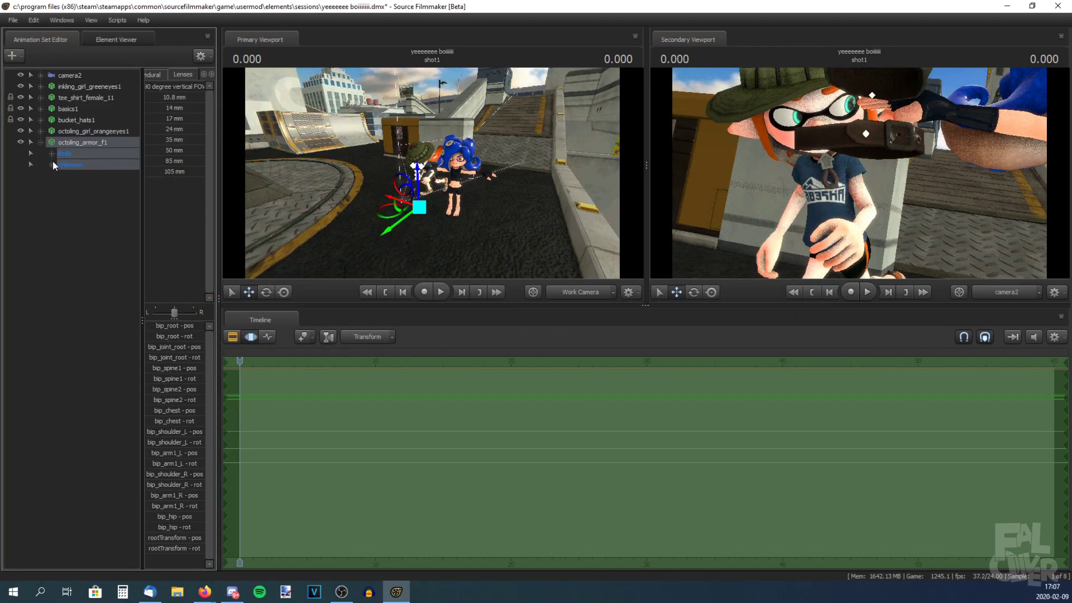
Expand the bones of the octoling and its armor, and lock the armor's bip_joint_root to the octoling's matching bone.
{"action": "left_click", "coordinate": [52, 164]}
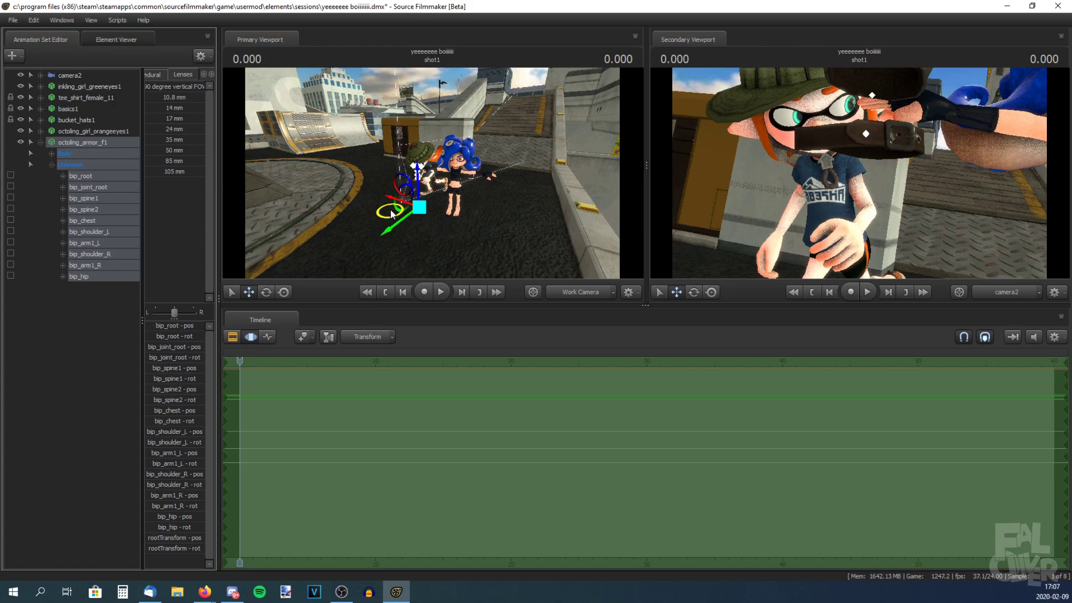
{"action": "left_click_drag", "start_coordinate": [391, 211], "coordinate": [402, 222]}
{"action": "left_click", "coordinate": [50, 152]}
{"action": "left_click", "coordinate": [40, 131]}
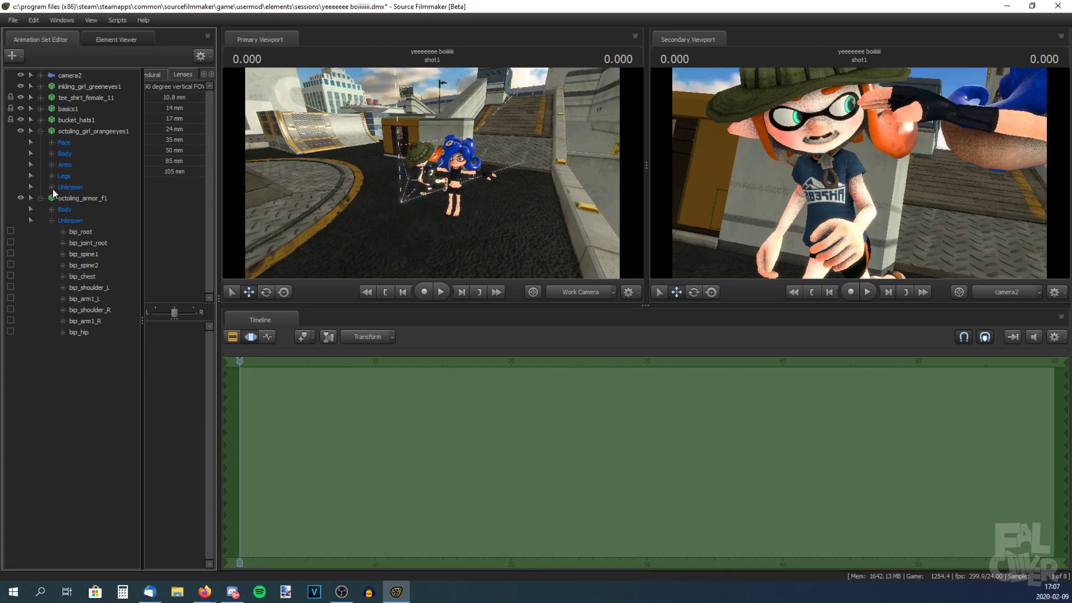
{"action": "left_click", "coordinate": [52, 187]}
{"action": "scroll", "coordinate": [83, 227], "scroll_direction": "down", "scroll_amount": 20}
{"action": "left_click_drag", "start_coordinate": [88, 109], "coordinate": [88, 467]}
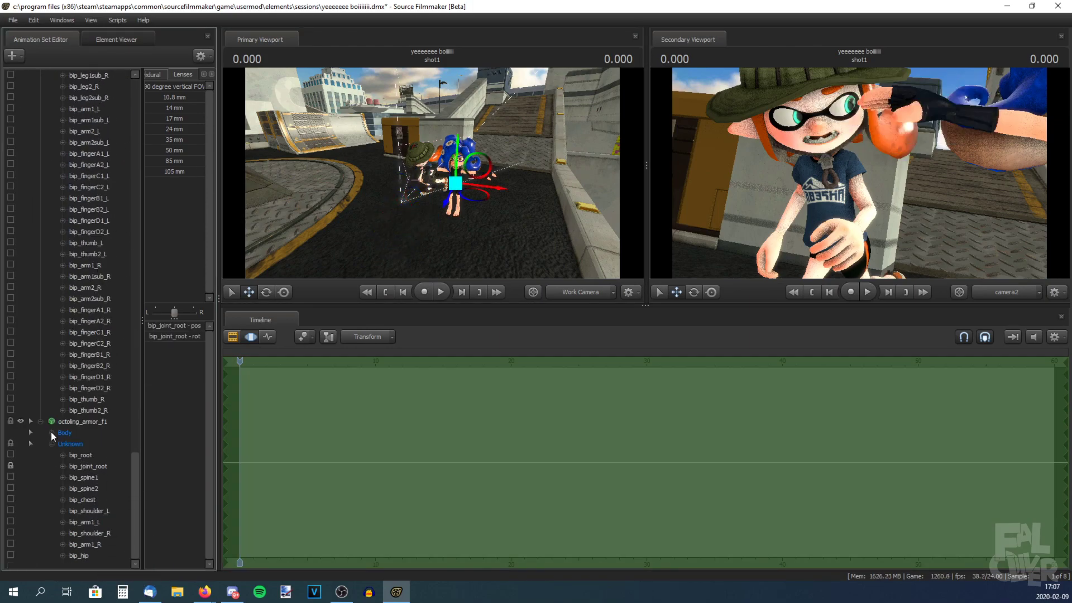
Lock the armor's remaining spine, chest, shoulder, arm and hip bones to the matching octoling bones.
{"action": "scroll", "coordinate": [67, 335], "scroll_direction": "up", "scroll_amount": 20}
{"action": "left_click_drag", "start_coordinate": [86, 209], "coordinate": [92, 477]}
{"action": "scroll", "coordinate": [89, 390], "scroll_direction": "up", "scroll_amount": 20}
{"action": "left_click_drag", "start_coordinate": [86, 153], "coordinate": [96, 514]}
{"action": "scroll", "coordinate": [77, 302], "scroll_direction": "up", "scroll_amount": 20}
{"action": "left_click_drag", "start_coordinate": [79, 349], "coordinate": [68, 276]}
Apply the Zero procedural preset to the armor's locked bones so the armor snaps onto the octoling's body.
{"action": "left_click", "coordinate": [154, 74]}
{"action": "left_click_drag", "start_coordinate": [168, 97], "coordinate": [285, 144]}
{"action": "left_click", "coordinate": [85, 199]}
{"action": "left_click", "coordinate": [85, 210]}
{"action": "left_click", "coordinate": [85, 221]}
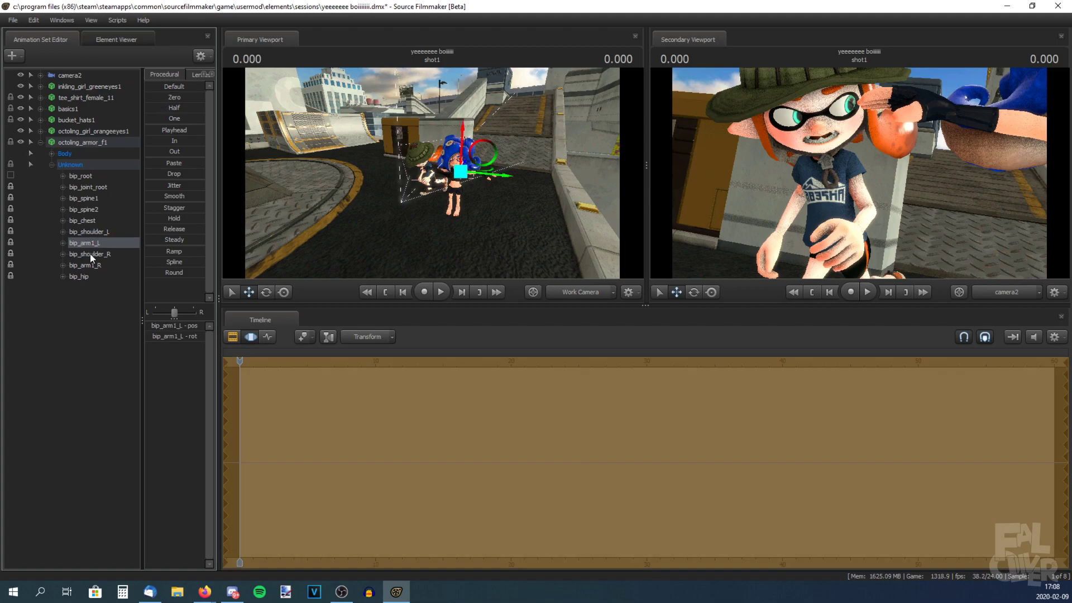
{"action": "left_click", "coordinate": [78, 277]}
{"action": "left_click_drag", "start_coordinate": [162, 98], "coordinate": [223, 100]}
{"action": "left_click", "coordinate": [293, 208]}
{"action": "left_click_drag", "start_coordinate": [293, 209], "coordinate": [335, 208]}
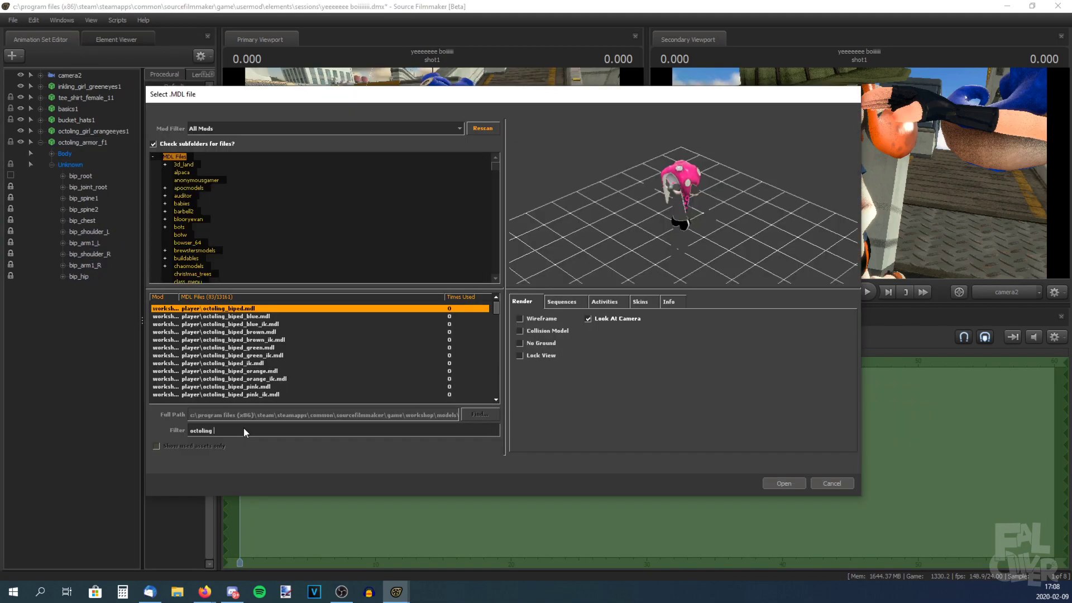
Filter the models for "octoling boots", load the octovalley octoling_boots.mdl, and expand its leg bones.
{"action": "type", "text": "boots"}
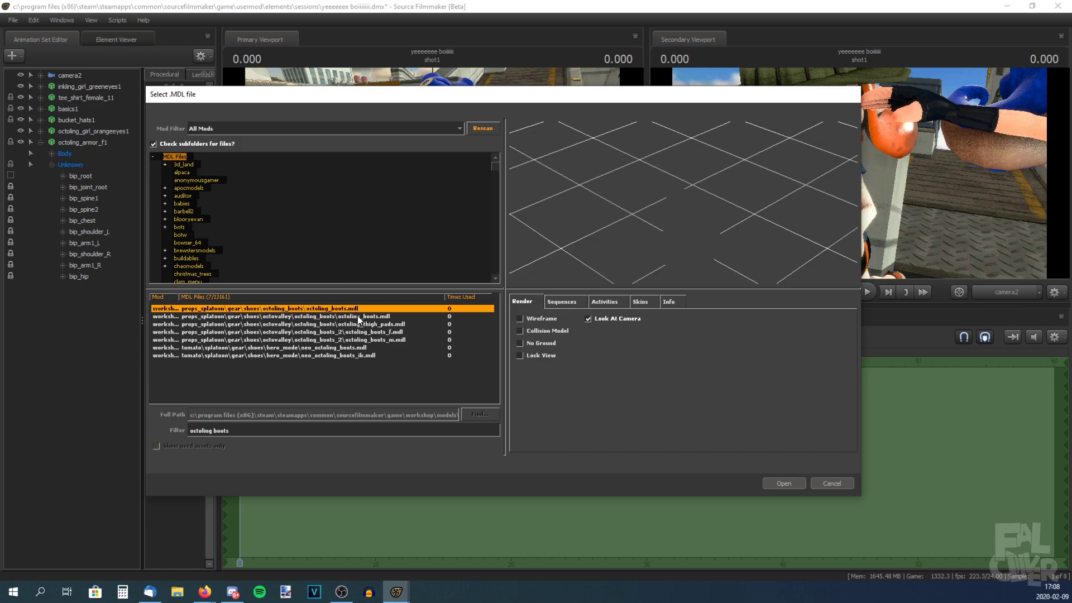
{"action": "double_click", "coordinate": [359, 316]}
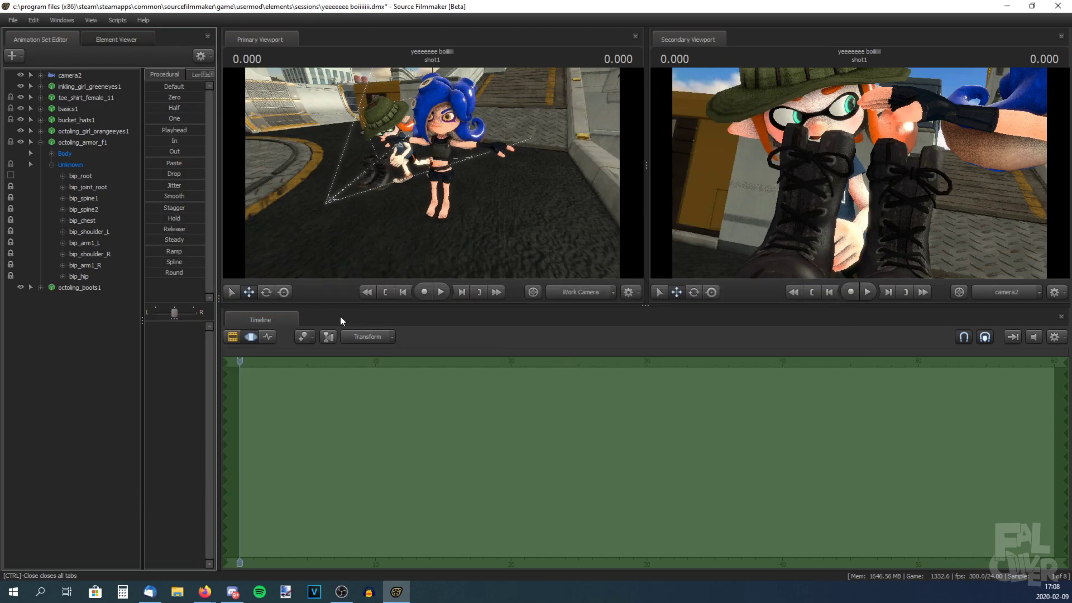
{"action": "left_click", "coordinate": [52, 309]}
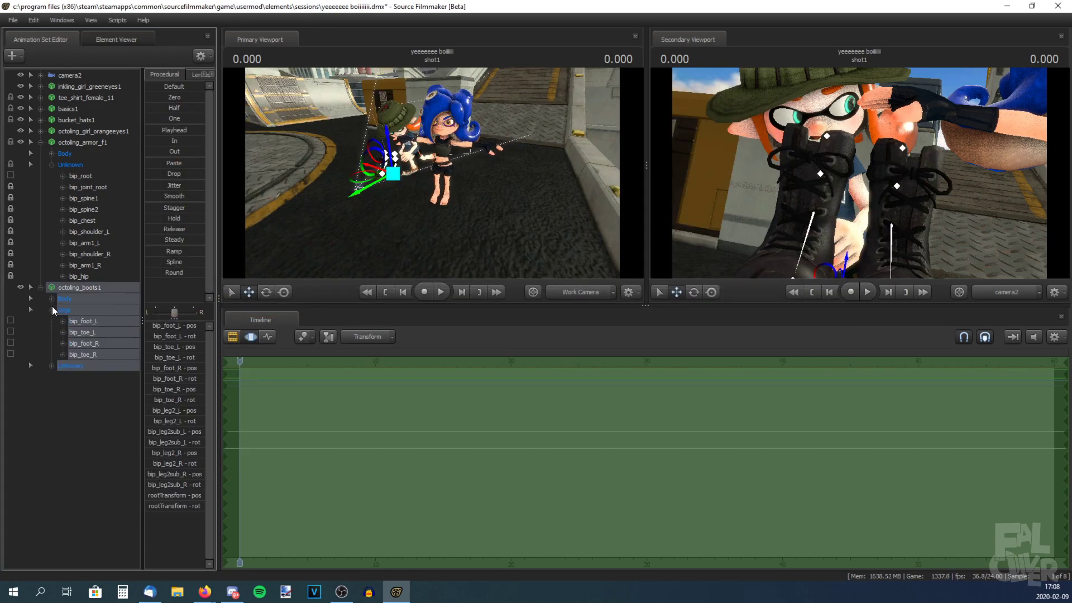
Lock the boots' leg bones to the octoling's matching bones and move the dressed octoling back behind the inkling in camera2's frame.
{"action": "left_click", "coordinate": [91, 385]}
{"action": "left_click", "coordinate": [51, 366]}
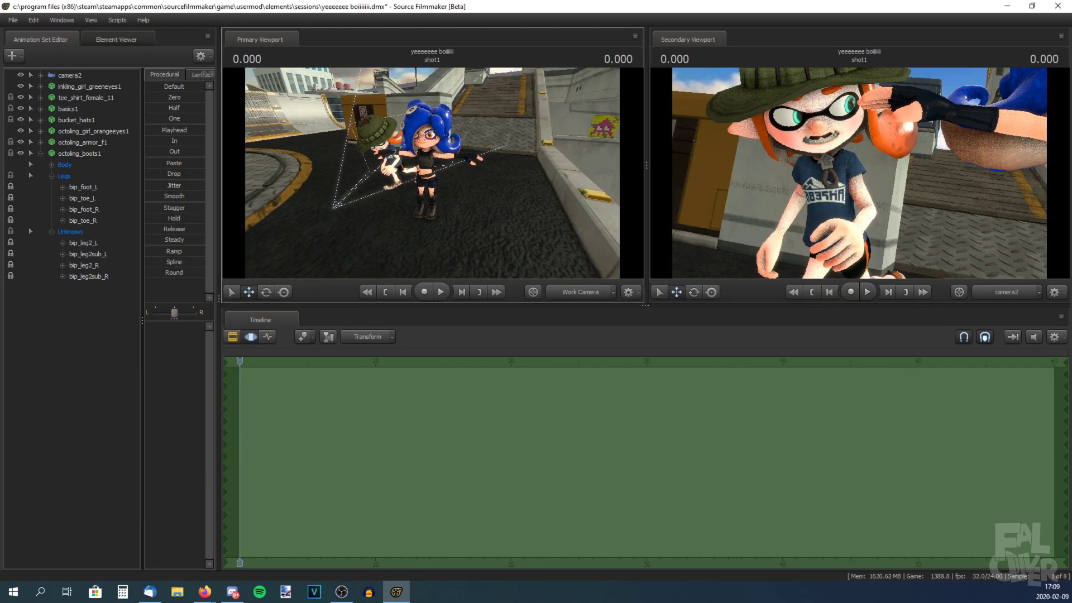
{"action": "mouse_move", "coordinate": [432, 173]}
{"action": "left_mouse_down"}
{"action": "mouse_move", "coordinate": [361, 209]}
{"action": "mouse_move", "coordinate": [434, 174]}
{"action": "left_mouse_up"}
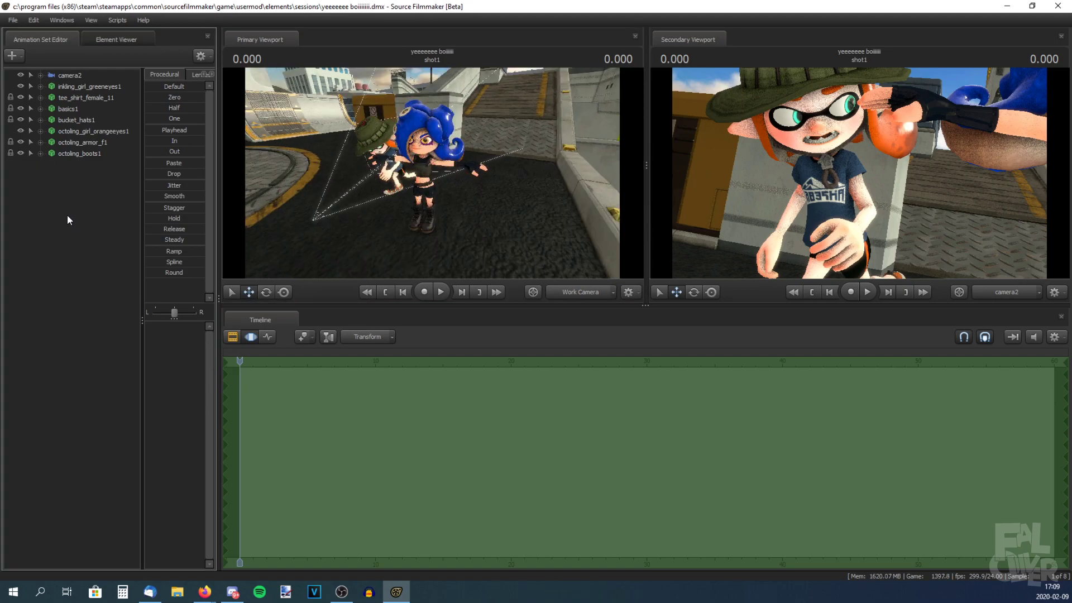
{"action": "left_click", "coordinate": [68, 153]}
{"action": "left_click", "coordinate": [440, 178]}
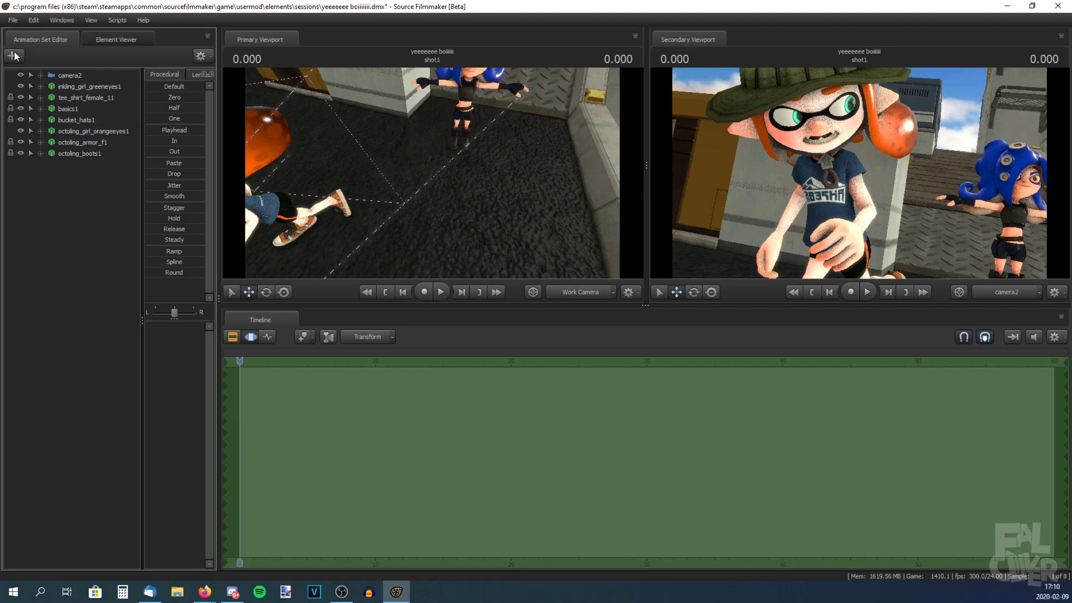
Add the w_cannonball model to the scene and move it beside the octoling's head.
{"action": "left_click", "coordinate": [12, 56]}
{"action": "left_click", "coordinate": [50, 90]}
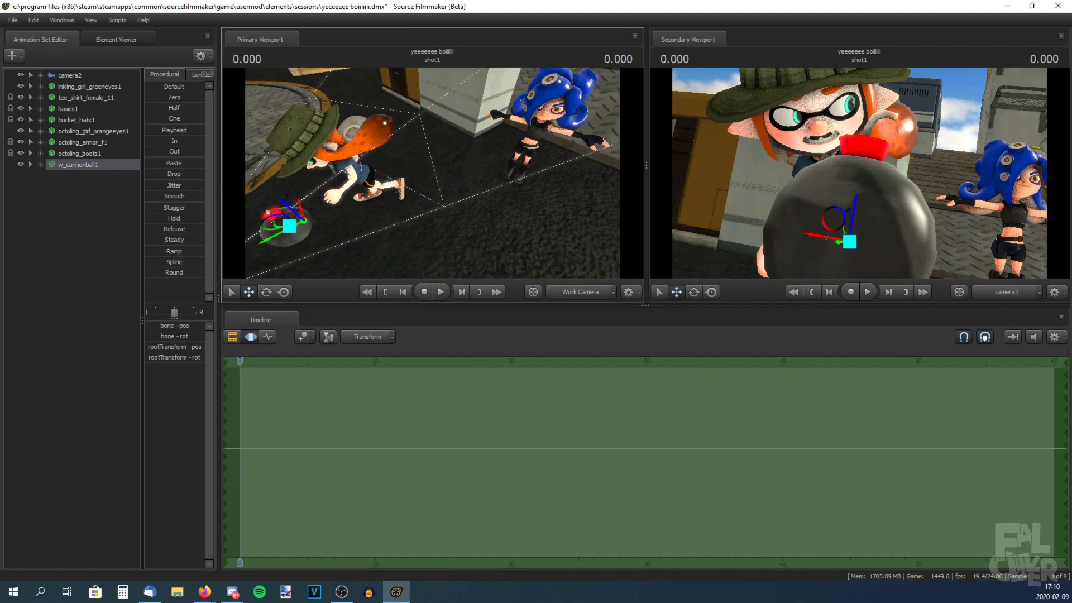
{"action": "left_click_drag", "start_coordinate": [432, 173], "coordinate": [378, 129]}
{"action": "left_click", "coordinate": [269, 289]}
{"action": "left_click_drag", "start_coordinate": [378, 129], "coordinate": [297, 167]}
Rotate the octoling's upper and lower leg bones, including bip_leg1_R and bip_leg2_R, into a wider stance.
{"action": "left_click", "coordinate": [92, 198]}
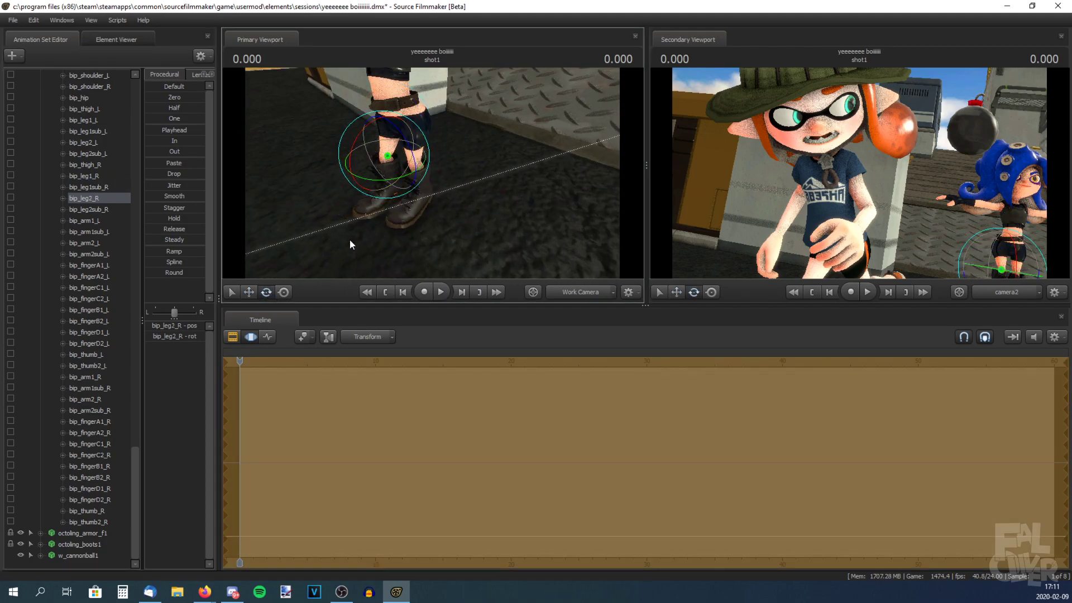
{"action": "mouse_move", "coordinate": [350, 240]}
{"action": "left_mouse_down"}
{"action": "mouse_move", "coordinate": [319, 254]}
{"action": "mouse_move", "coordinate": [346, 237]}
{"action": "left_mouse_up"}
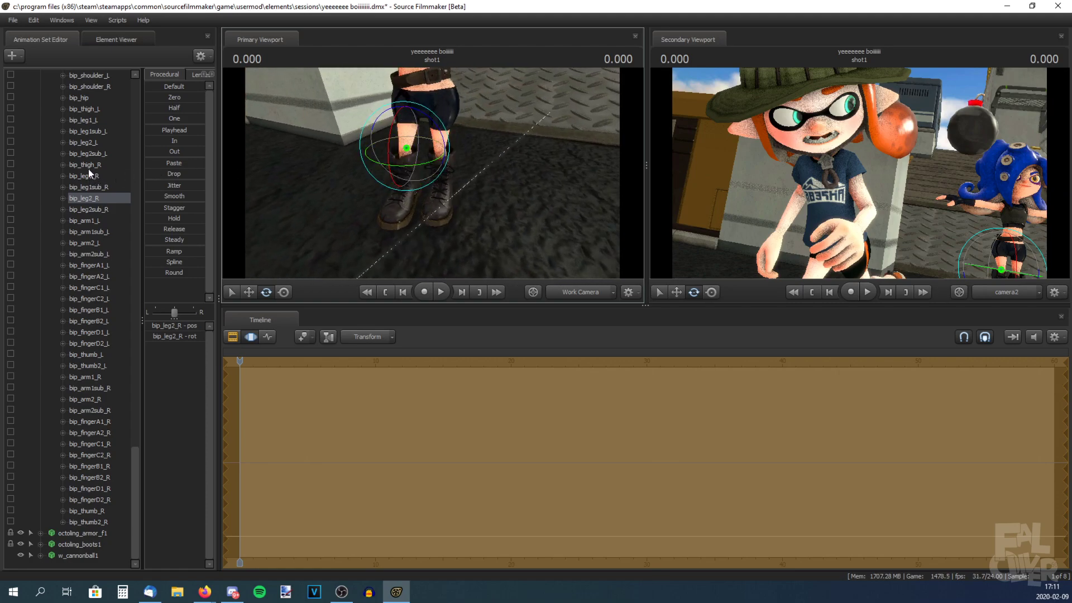
{"action": "left_click", "coordinate": [366, 129]}
{"action": "left_click_drag", "start_coordinate": [415, 155], "coordinate": [383, 144]}
{"action": "left_click", "coordinate": [398, 151]}
{"action": "left_click", "coordinate": [387, 141]}
{"action": "left_click_drag", "start_coordinate": [383, 144], "coordinate": [402, 147]}
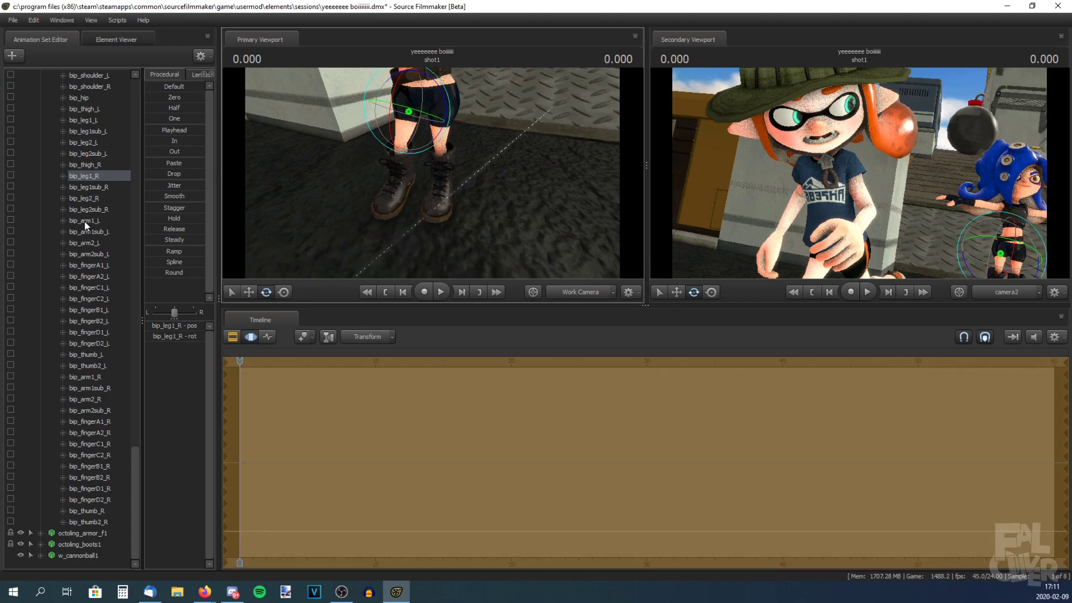
{"action": "left_click", "coordinate": [446, 113], "text": "ctrl"}
{"action": "left_click_drag", "start_coordinate": [445, 113], "coordinate": [477, 167]}
{"action": "left_click", "coordinate": [434, 143], "text": "ctrl"}
{"action": "mouse_move", "coordinate": [477, 168]}
{"action": "left_mouse_down"}
{"action": "mouse_move", "coordinate": [491, 174]}
{"action": "mouse_move", "coordinate": [483, 185]}
{"action": "left_mouse_up"}
Lower the whole octoling model so its boots rest on the ground.
{"action": "scroll", "coordinate": [120, 167], "scroll_direction": "up", "scroll_amount": 20}
{"action": "left_click", "coordinate": [93, 131]}
{"action": "left_click_drag", "start_coordinate": [352, 206], "coordinate": [385, 181]}
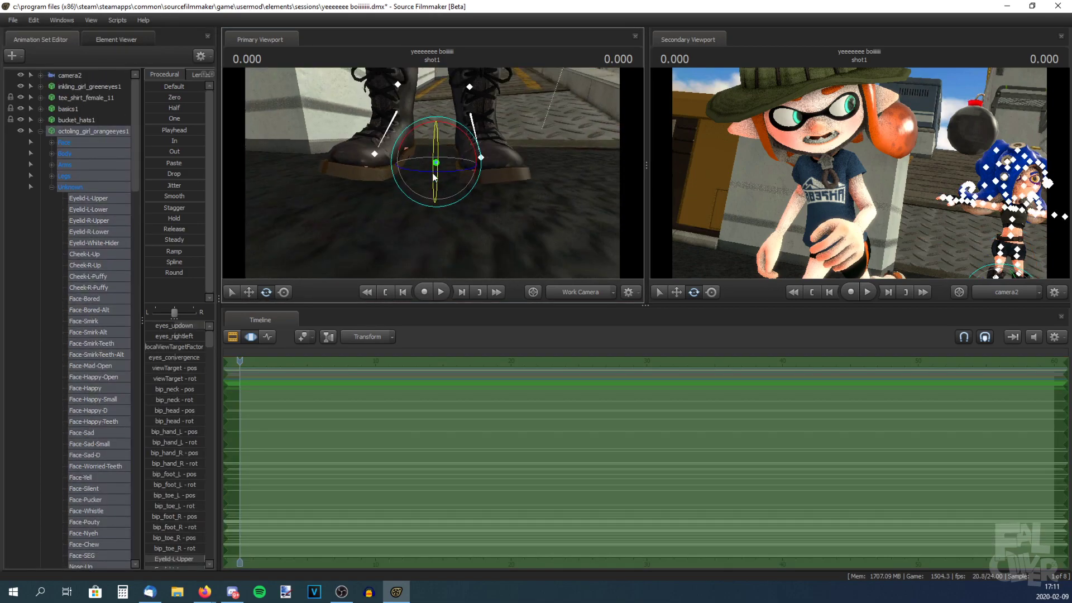
{"action": "key", "text": "w"}
{"action": "left_click_drag", "start_coordinate": [436, 139], "coordinate": [436, 148]}
Rotate the octoling's bip_foot_L and bip_foot_R so both boots sit flat in the new stance.
{"action": "left_click", "coordinate": [52, 176]}
{"action": "left_click", "coordinate": [84, 187]}
{"action": "key", "text": "e"}
{"action": "left_click_drag", "start_coordinate": [490, 99], "coordinate": [502, 120]}
{"action": "left_click", "coordinate": [84, 209]}
{"action": "left_click_drag", "start_coordinate": [422, 106], "coordinate": [411, 102]}
{"action": "left_click", "coordinate": [25, 251]}
{"action": "mouse_move", "coordinate": [425, 167]}
{"action": "left_mouse_down"}
{"action": "mouse_move", "coordinate": [390, 185]}
{"action": "mouse_move", "coordinate": [417, 147]}
{"action": "mouse_move", "coordinate": [434, 174]}
{"action": "left_mouse_up"}
{"action": "left_click", "coordinate": [52, 176]}
Turn the octoling's torso at the spine and adjust its hair bones to suit the pose.
{"action": "scroll", "coordinate": [89, 313], "scroll_direction": "down", "scroll_amount": 20}
{"action": "left_click", "coordinate": [83, 298]}
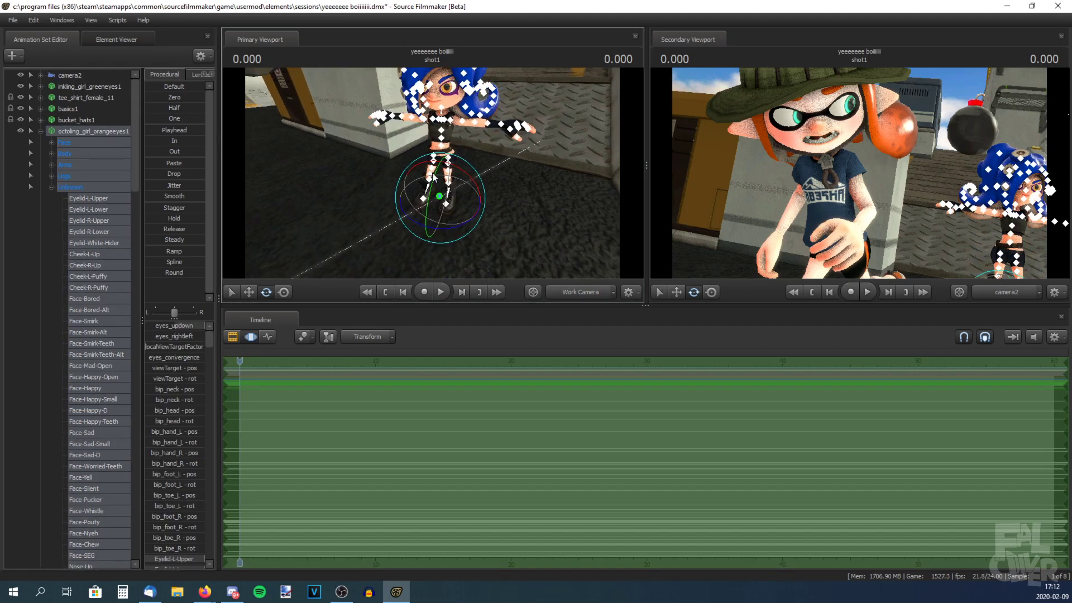
{"action": "scroll", "coordinate": [86, 262], "scroll_direction": "down", "scroll_amount": 15}
{"action": "left_click", "coordinate": [86, 265]}
{"action": "scroll", "coordinate": [93, 250], "scroll_direction": "down", "scroll_amount": 20}
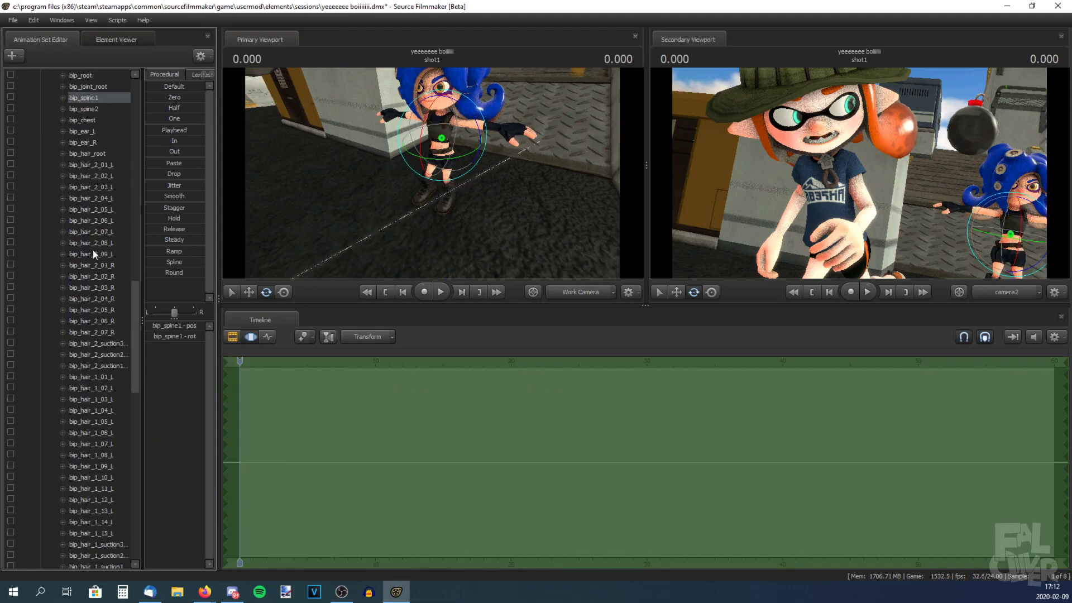
{"action": "left_click", "coordinate": [92, 252]}
{"action": "scroll", "coordinate": [94, 249], "scroll_direction": "down", "scroll_amount": 3}
{"action": "left_click", "coordinate": [98, 243]}
{"action": "left_click", "coordinate": [90, 388]}
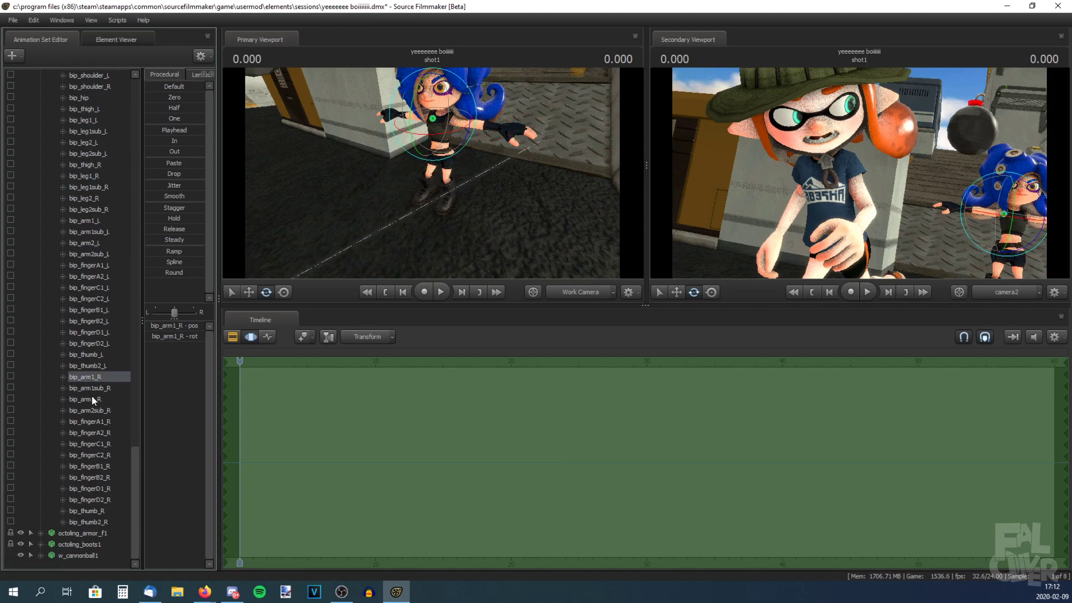
{"action": "left_click", "coordinate": [86, 343]}
{"action": "scroll", "coordinate": [95, 319], "scroll_direction": "up", "scroll_amount": 10}
{"action": "scroll", "coordinate": [96, 316], "scroll_direction": "up", "scroll_amount": 10}
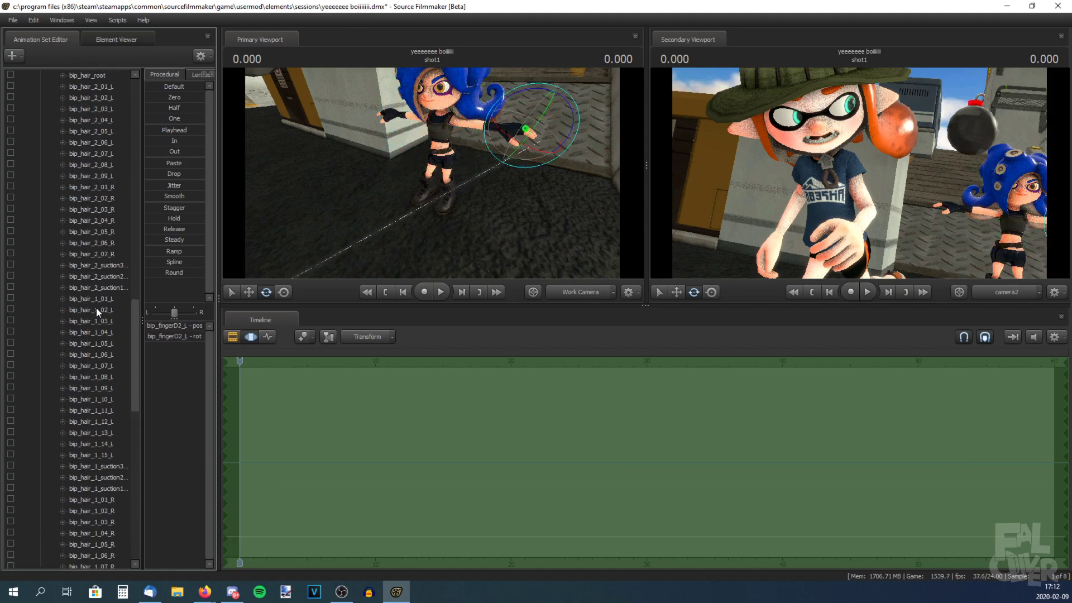
{"action": "left_click", "coordinate": [93, 206]}
{"action": "scroll", "coordinate": [111, 222], "scroll_direction": "down", "scroll_amount": 20}
{"action": "scroll", "coordinate": [93, 186], "scroll_direction": "up", "scroll_amount": 20}
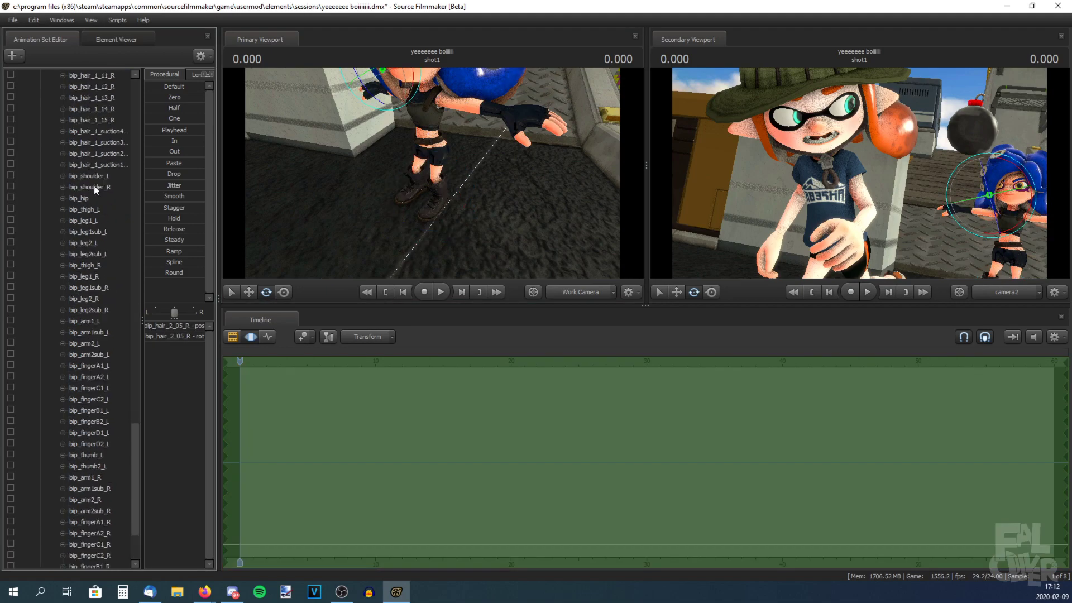
Raise the octoling's right arm with the hand open to hold the cannonball.
{"action": "left_click", "coordinate": [92, 198]}
{"action": "scroll", "coordinate": [91, 204], "scroll_direction": "up", "scroll_amount": 6}
{"action": "scroll", "coordinate": [95, 223], "scroll_direction": "down", "scroll_amount": 14}
{"action": "left_click", "coordinate": [96, 320]}
{"action": "scroll", "coordinate": [96, 320], "scroll_direction": "down", "scroll_amount": 2}
{"action": "scroll", "coordinate": [96, 320], "scroll_direction": "down", "scroll_amount": 14}
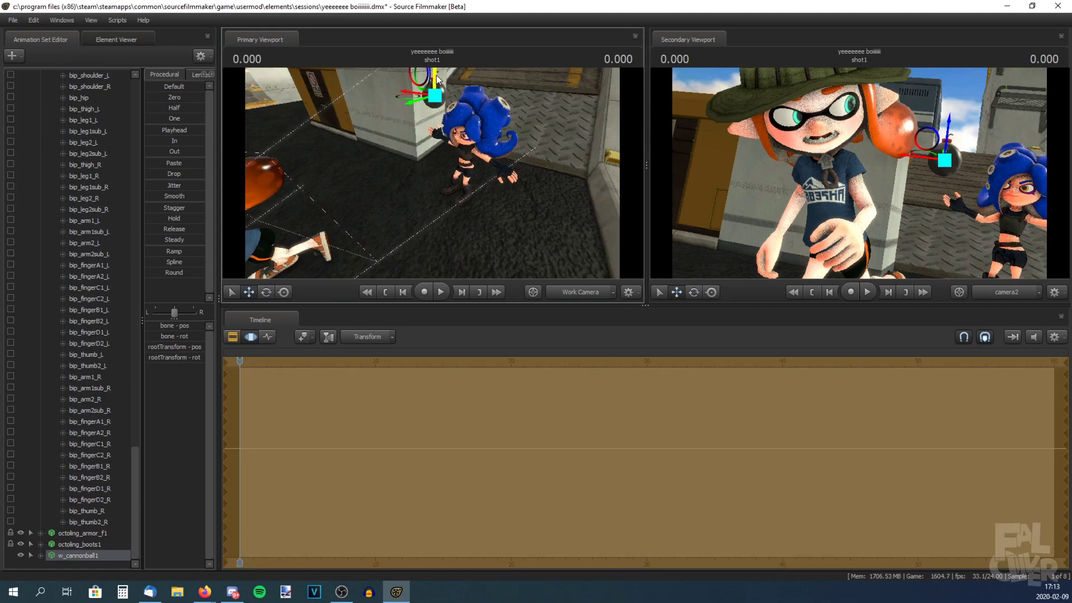
Move the cannonball into the palm of the octoling's raised right hand.
{"action": "left_click_drag", "start_coordinate": [433, 83], "coordinate": [423, 109]}
{"action": "left_click_drag", "start_coordinate": [435, 162], "coordinate": [410, 159]}
{"action": "mouse_move", "coordinate": [418, 170]}
{"action": "left_mouse_down"}
{"action": "mouse_move", "coordinate": [433, 170]}
{"action": "mouse_move", "coordinate": [439, 193]}
{"action": "mouse_move", "coordinate": [413, 167]}
{"action": "left_mouse_up"}
{"action": "left_click_drag", "start_coordinate": [413, 139], "coordinate": [458, 151]}
{"action": "scroll", "coordinate": [120, 444], "scroll_direction": "up", "scroll_amount": 10}
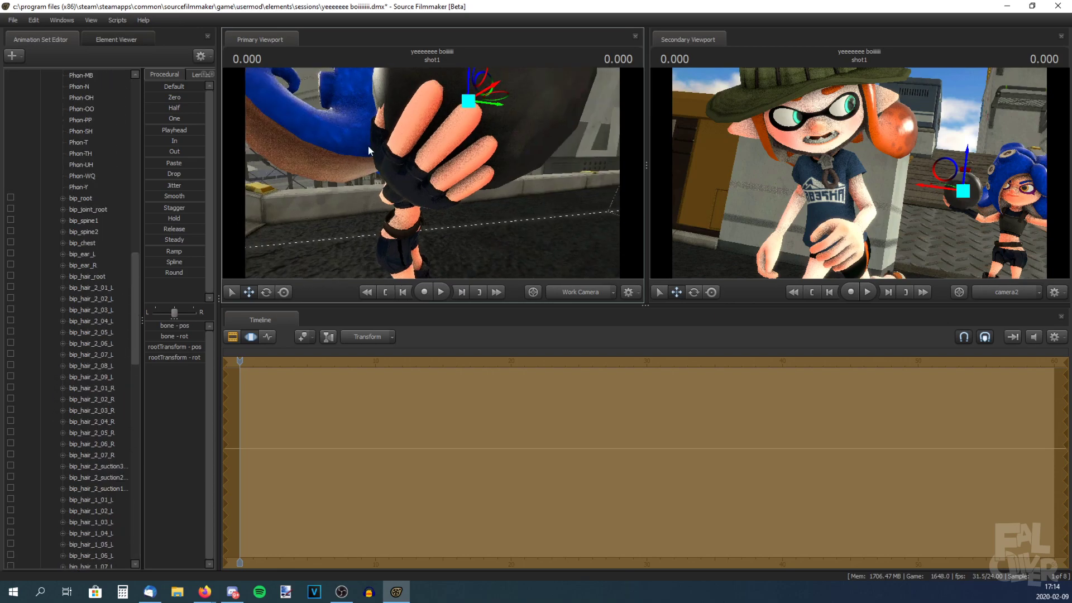
Locate the octoling's right index finger bone bip_fingerA1_R and enlarge the viewports for close-up posing.
{"action": "scroll", "coordinate": [68, 341], "scroll_direction": "down", "scroll_amount": 20}
{"action": "left_click", "coordinate": [83, 299]}
{"action": "left_click", "coordinate": [89, 454]}
{"action": "left_click", "coordinate": [92, 422]}
{"action": "left_click", "coordinate": [93, 411]}
{"action": "left_click", "coordinate": [95, 433]}
{"action": "left_click", "coordinate": [96, 422]}
{"action": "left_click", "coordinate": [96, 430]}
{"action": "left_click", "coordinate": [96, 421]}
{"action": "left_click_drag", "start_coordinate": [273, 305], "coordinate": [270, 331]}
Rotate bip_fingerA1_R so the finger wraps around the cannonball.
{"action": "key", "text": "e"}
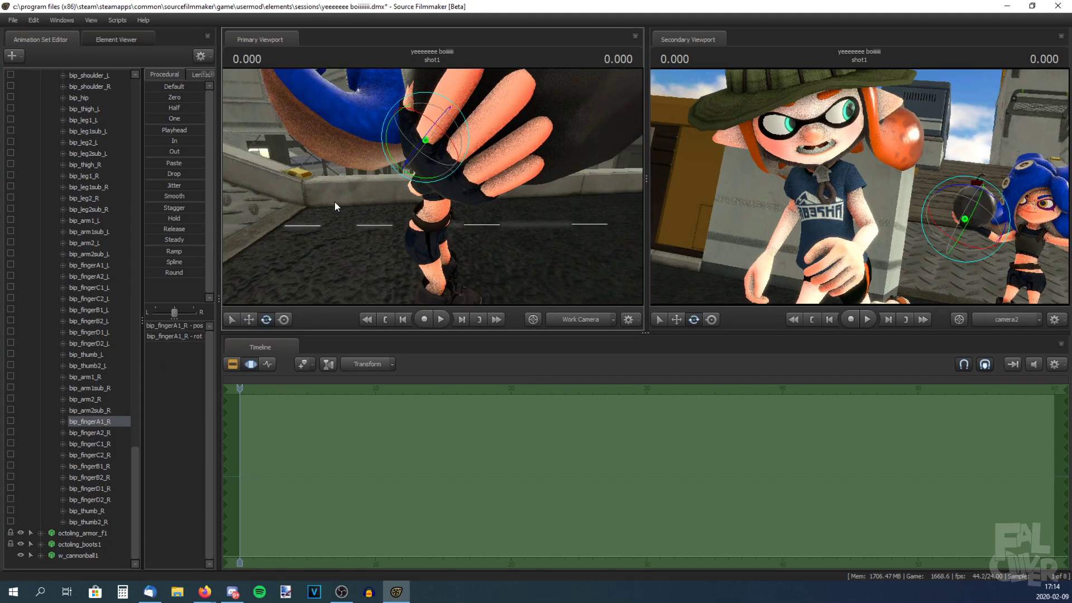
{"action": "key", "text": "a"}
{"action": "left_click_drag", "start_coordinate": [316, 206], "coordinate": [461, 149]}
{"action": "left_click_drag", "start_coordinate": [439, 210], "coordinate": [452, 190]}
{"action": "left_click_drag", "start_coordinate": [472, 208], "coordinate": [475, 218]}
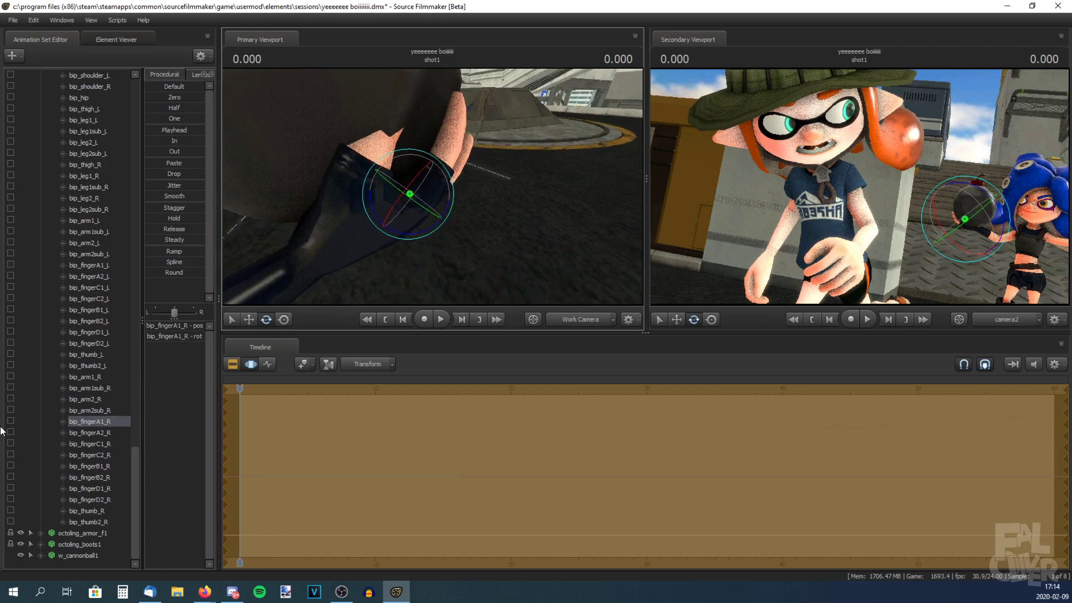
Rotate the octoling's bip_thumb_R and bip_fingerD1_R so they grip the cannonball.
{"action": "left_click", "coordinate": [90, 513]}
{"action": "left_click_drag", "start_coordinate": [355, 218], "coordinate": [357, 227]}
{"action": "left_click_drag", "start_coordinate": [432, 186], "coordinate": [441, 192]}
{"action": "left_click", "coordinate": [91, 466]}
{"action": "left_click", "coordinate": [93, 422]}
{"action": "left_click", "coordinate": [91, 489]}
{"action": "left_click_drag", "start_coordinate": [452, 125], "coordinate": [441, 193]}
Curl the octoling's right fingerC bones and bip_fingerD2_R around the cannonball.
{"action": "left_click", "coordinate": [101, 446]}
{"action": "left_click", "coordinate": [92, 455]}
{"action": "left_click", "coordinate": [92, 444]}
{"action": "mouse_move", "coordinate": [519, 196]}
{"action": "left_mouse_down"}
{"action": "mouse_move", "coordinate": [537, 216]}
{"action": "mouse_move", "coordinate": [456, 187]}
{"action": "mouse_move", "coordinate": [525, 210]}
{"action": "left_mouse_up"}
{"action": "left_click", "coordinate": [118, 456]}
{"action": "left_click", "coordinate": [96, 499]}
{"action": "left_click_drag", "start_coordinate": [433, 187], "coordinate": [441, 192]}
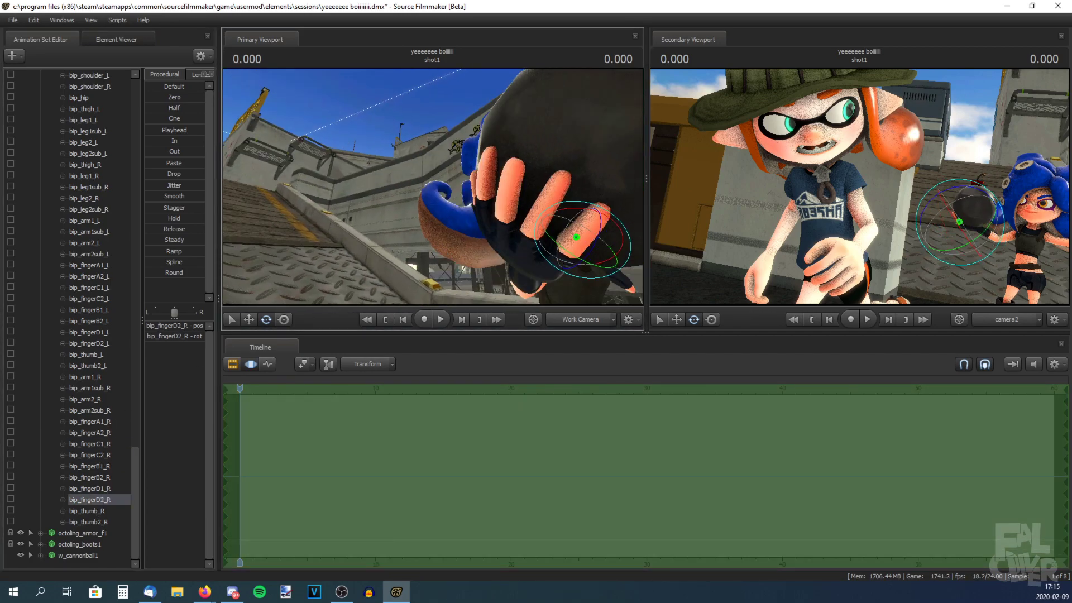
Curl bip_fingerB1_R and bip_fingerB2_R around the cannonball and save the session.
{"action": "left_click", "coordinate": [109, 479]}
{"action": "left_click", "coordinate": [106, 466]}
{"action": "left_click_drag", "start_coordinate": [487, 225], "coordinate": [496, 236]}
{"action": "left_click_drag", "start_coordinate": [432, 187], "coordinate": [508, 231]}
{"action": "left_click", "coordinate": [103, 478]}
{"action": "mouse_move", "coordinate": [432, 187]}
{"action": "left_mouse_down"}
{"action": "mouse_move", "coordinate": [441, 193]}
{"action": "mouse_move", "coordinate": [418, 189]}
{"action": "left_mouse_up"}
{"action": "key", "text": "ctrl+s"}
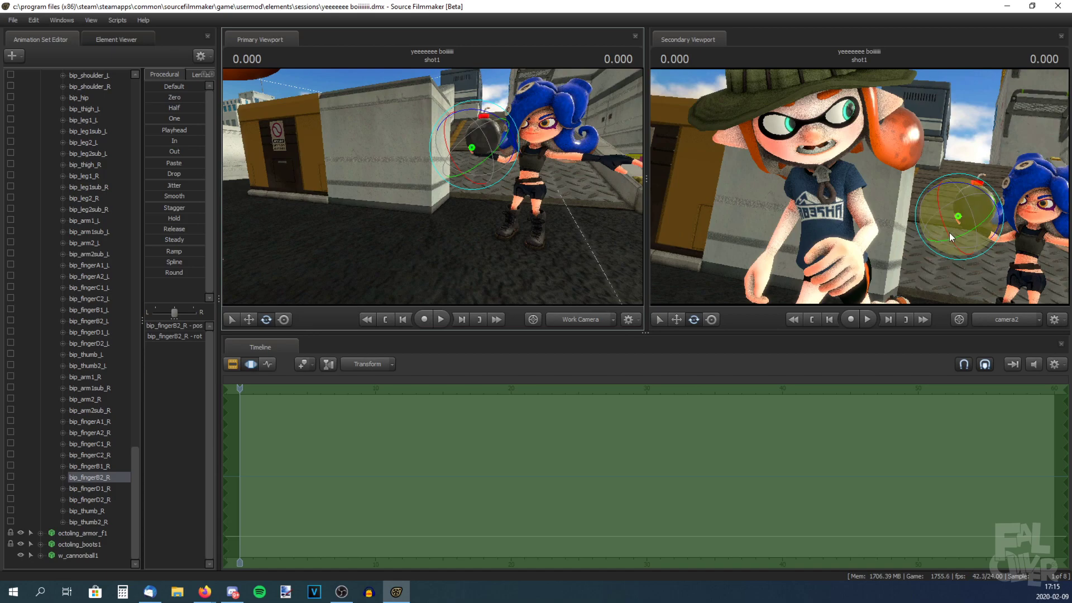
Rotate bip_arm1_L and bip_arm2_L to lower the octoling's left arm to its side, and save the session.
{"action": "left_click_drag", "start_coordinate": [433, 187], "coordinate": [420, 217]}
{"action": "scroll", "coordinate": [89, 273], "scroll_direction": "up", "scroll_amount": 2}
{"action": "left_click", "coordinate": [91, 443]}
{"action": "left_click", "coordinate": [86, 288]}
{"action": "left_click_drag", "start_coordinate": [323, 244], "coordinate": [335, 240]}
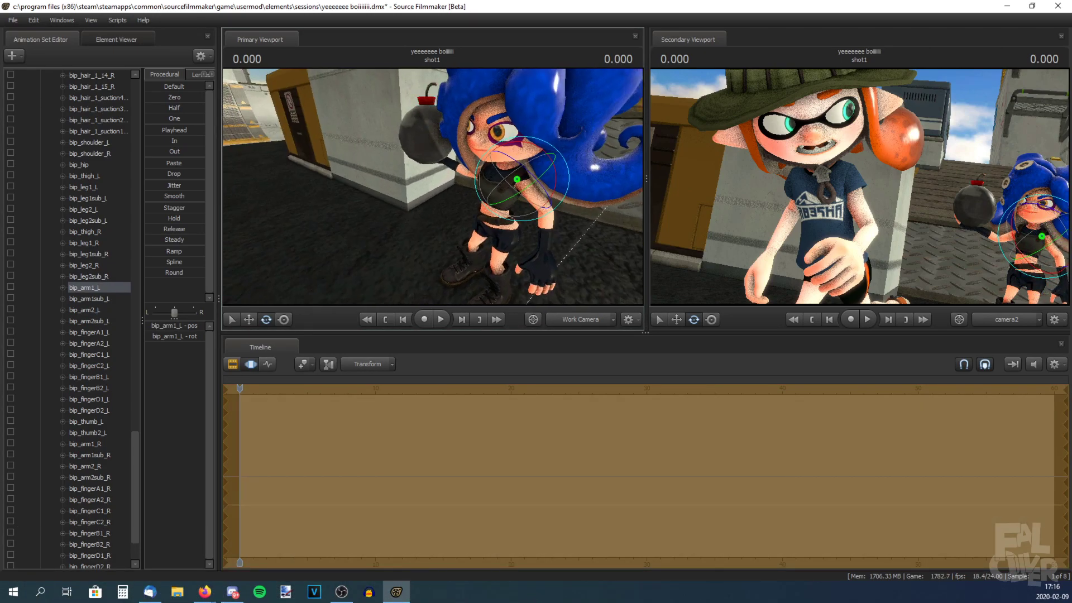
{"action": "left_click", "coordinate": [524, 236]}
{"action": "left_click_drag", "start_coordinate": [523, 236], "coordinate": [527, 239]}
{"action": "left_click", "coordinate": [13, 20]}
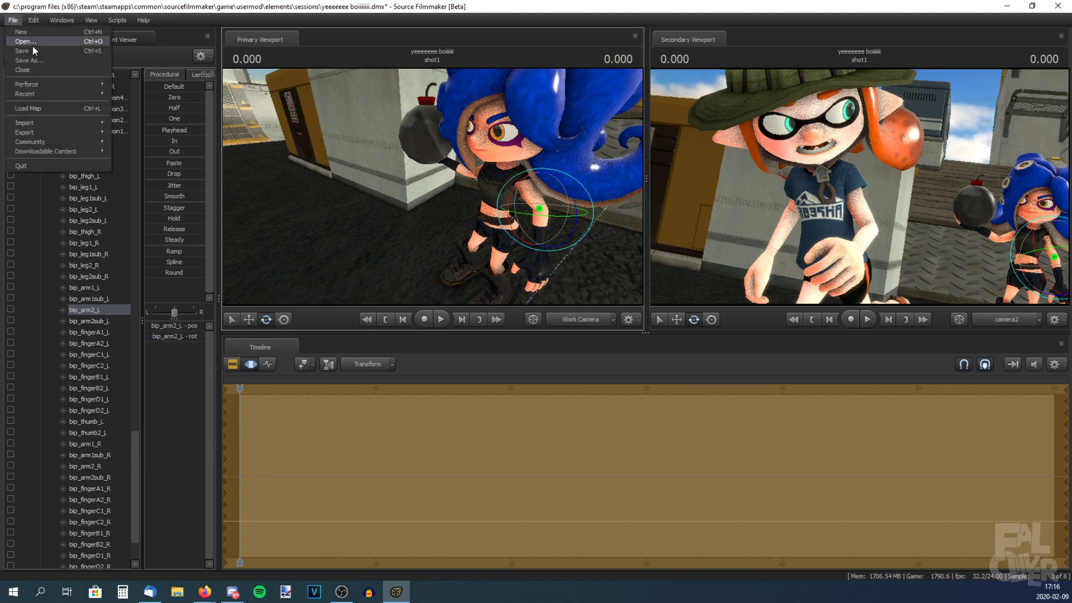
{"action": "left_click", "coordinate": [35, 51]}
Bend the octoling's left fingerA and fingerB bones into a relaxed curl.
{"action": "left_click_drag", "start_coordinate": [369, 229], "coordinate": [394, 211]}
{"action": "left_click", "coordinate": [98, 333]}
{"action": "left_click_drag", "start_coordinate": [460, 244], "coordinate": [463, 276]}
{"action": "left_click", "coordinate": [97, 344]}
{"action": "left_click_drag", "start_coordinate": [391, 246], "coordinate": [391, 233]}
{"action": "left_click", "coordinate": [104, 378]}
{"action": "left_click", "coordinate": [104, 388]}
{"action": "mouse_move", "coordinate": [375, 185]}
{"action": "left_mouse_down"}
{"action": "mouse_move", "coordinate": [384, 196]}
{"action": "mouse_move", "coordinate": [370, 198]}
{"action": "left_mouse_up"}
Adjust bip_fingerA2_L and bend bip_fingerC1_L and bip_fingerC2_L on the octoling's left hand.
{"action": "left_click", "coordinate": [103, 344]}
{"action": "left_click_drag", "start_coordinate": [402, 228], "coordinate": [401, 228]}
{"action": "left_click", "coordinate": [107, 355]}
{"action": "left_click_drag", "start_coordinate": [403, 159], "coordinate": [406, 196]}
{"action": "left_click", "coordinate": [106, 366]}
{"action": "left_click_drag", "start_coordinate": [447, 235], "coordinate": [448, 232]}
Bend bip_fingerD1_L, bip_fingerD2_L and bip_thumb_L on the octoling's left hand, and save the session.
{"action": "left_click", "coordinate": [105, 399]}
{"action": "left_click", "coordinate": [108, 410]}
{"action": "left_click_drag", "start_coordinate": [429, 150], "coordinate": [414, 194]}
{"action": "mouse_move", "coordinate": [458, 229]}
{"action": "left_mouse_down"}
{"action": "mouse_move", "coordinate": [475, 223]}
{"action": "mouse_move", "coordinate": [466, 223]}
{"action": "left_mouse_up"}
{"action": "left_click", "coordinate": [107, 422]}
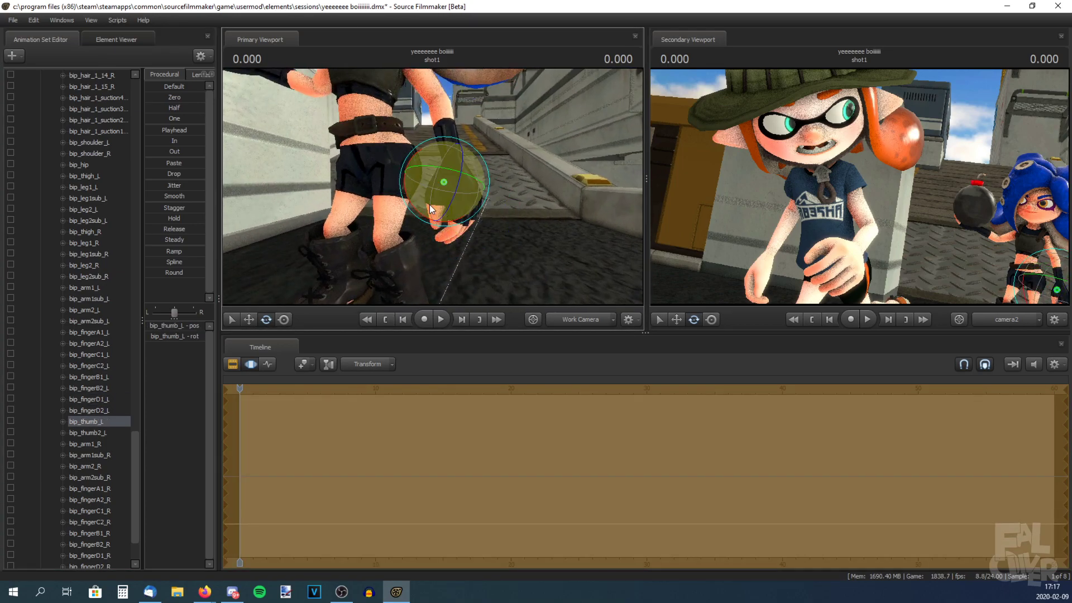
{"action": "key", "text": "ctrl+s"}
Rotate the octoling's bip_head to tilt its head.
{"action": "key", "text": "s"}
{"action": "mouse_move", "coordinate": [493, 256]}
{"action": "left_mouse_down"}
{"action": "mouse_move", "coordinate": [491, 266]}
{"action": "mouse_move", "coordinate": [493, 246]}
{"action": "left_mouse_up"}
{"action": "key", "text": "w"}
{"action": "left_click_drag", "start_coordinate": [368, 134], "coordinate": [354, 121]}
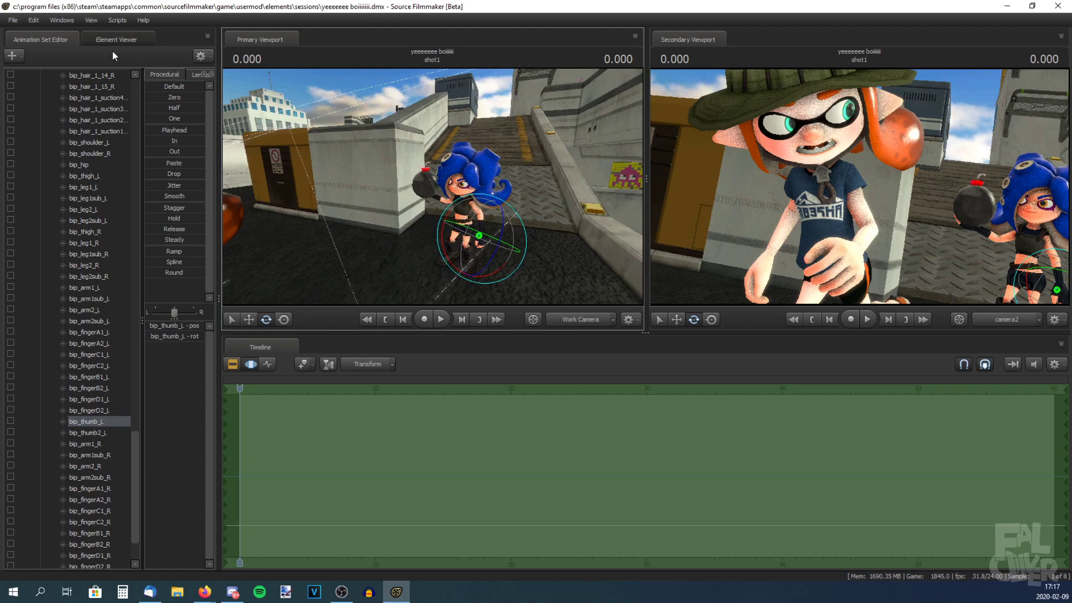
{"action": "scroll", "coordinate": [95, 121], "scroll_direction": "up", "scroll_amount": 15}
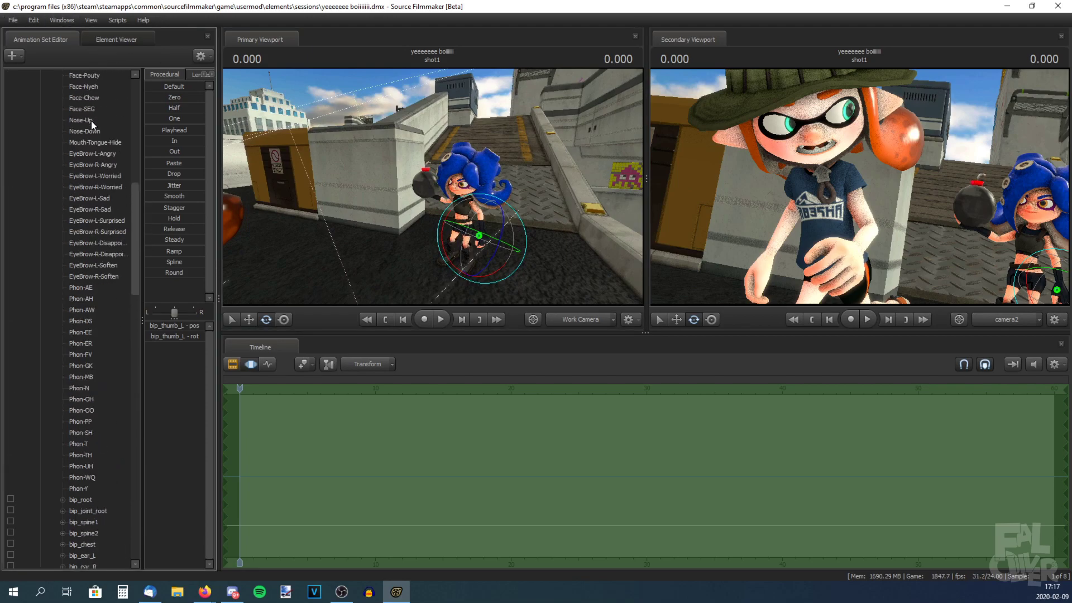
{"action": "left_click", "coordinate": [52, 154]}
{"action": "left_click", "coordinate": [89, 186]}
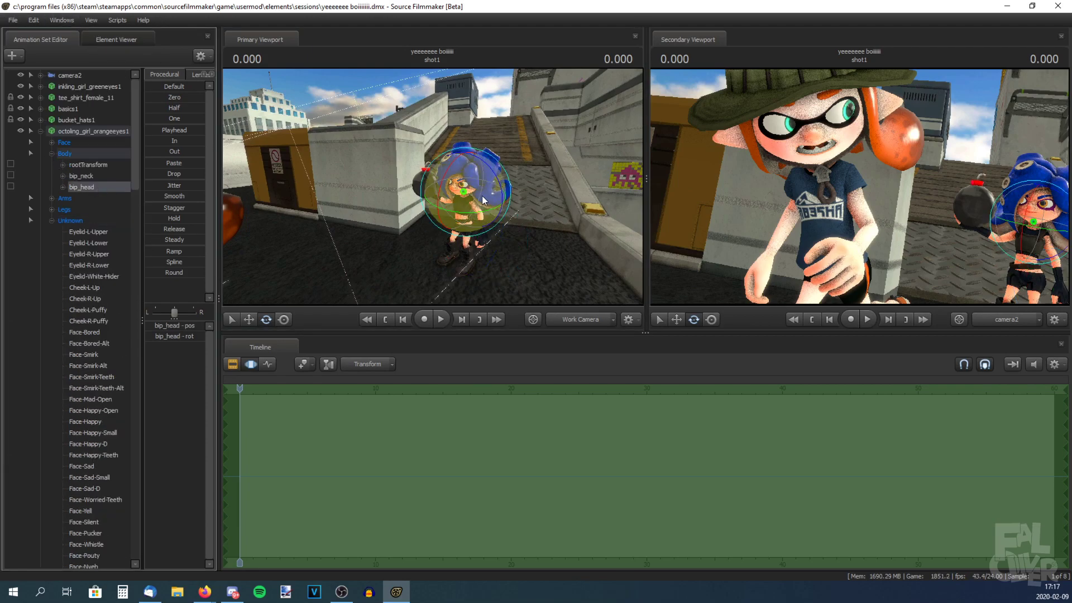
{"action": "left_click_drag", "start_coordinate": [500, 192], "coordinate": [463, 205]}
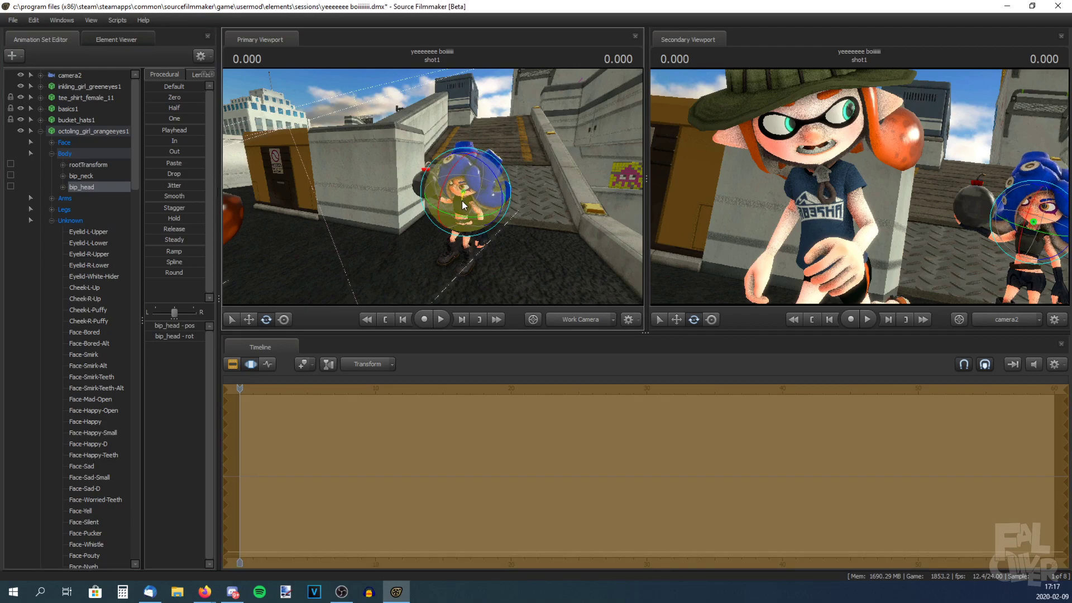
Redirect the octoling's gaze with the eyes_rightleft control and save the session.
{"action": "left_click", "coordinate": [93, 131]}
{"action": "key", "text": "w"}
{"action": "left_click_drag", "start_coordinate": [392, 223], "coordinate": [366, 260]}
{"action": "key", "text": "s"}
{"action": "key", "text": "s"}
{"action": "left_click_drag", "start_coordinate": [181, 335], "coordinate": [186, 335]}
{"action": "left_click_drag", "start_coordinate": [179, 336], "coordinate": [177, 336]}
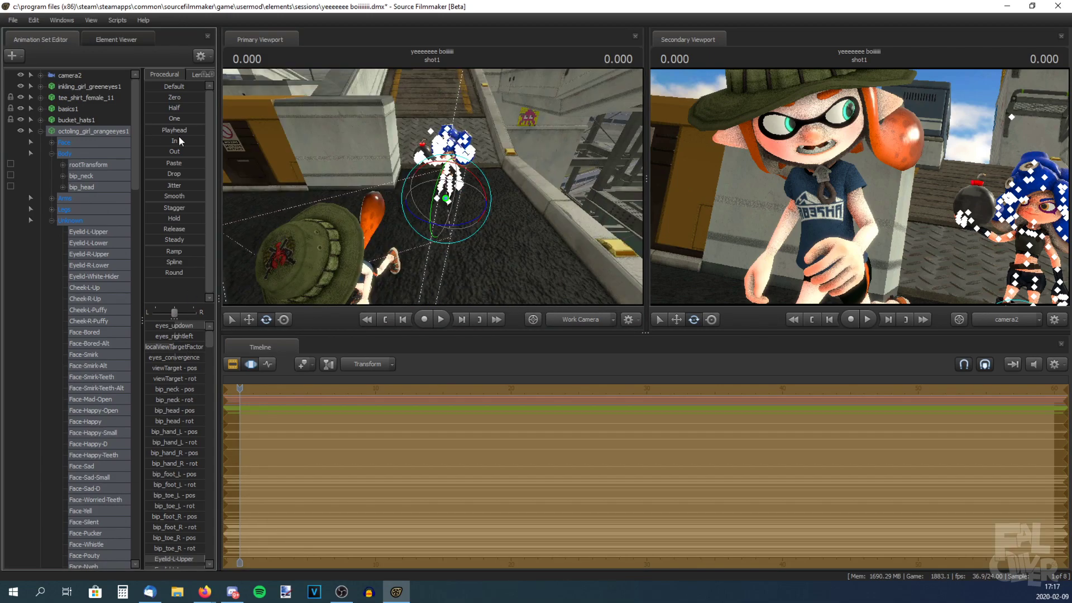
{"action": "mouse_move", "coordinate": [316, 163]}
{"action": "left_mouse_down"}
{"action": "mouse_move", "coordinate": [320, 190]}
{"action": "mouse_move", "coordinate": [335, 167]}
{"action": "left_mouse_up"}
{"action": "key", "text": "w"}
{"action": "key", "text": "s"}
{"action": "left_click", "coordinate": [13, 20]}
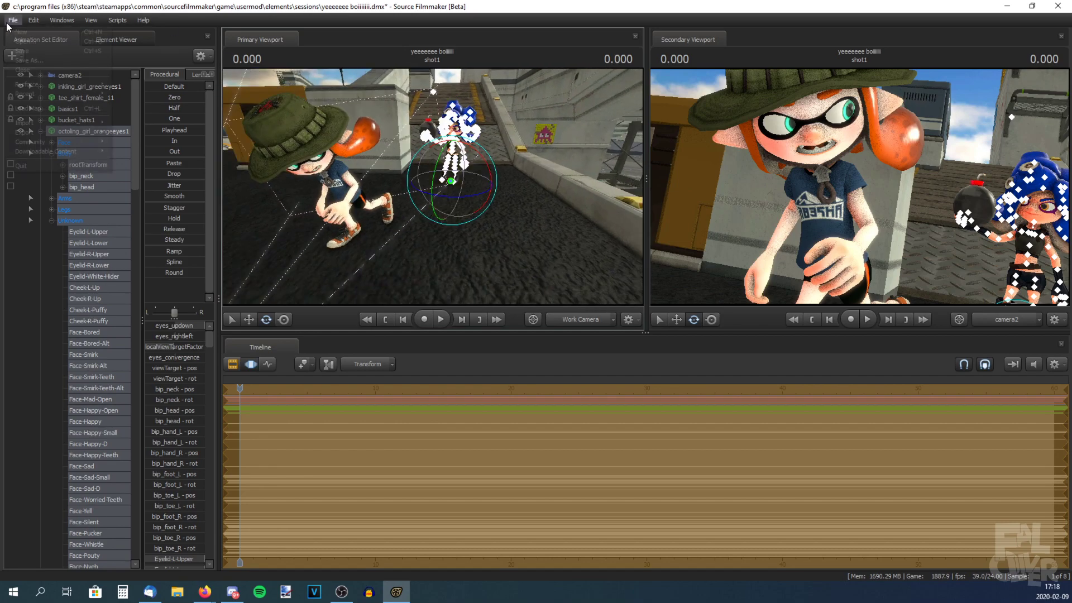
{"action": "left_click", "coordinate": [29, 74]}
Raise the octoling's Face-Smirk-Teeth control to its maximum.
{"action": "left_click_drag", "start_coordinate": [432, 187], "coordinate": [420, 183]}
{"action": "scroll", "coordinate": [189, 367], "scroll_direction": "down", "scroll_amount": 6}
{"action": "scroll", "coordinate": [187, 366], "scroll_direction": "down", "scroll_amount": 4}
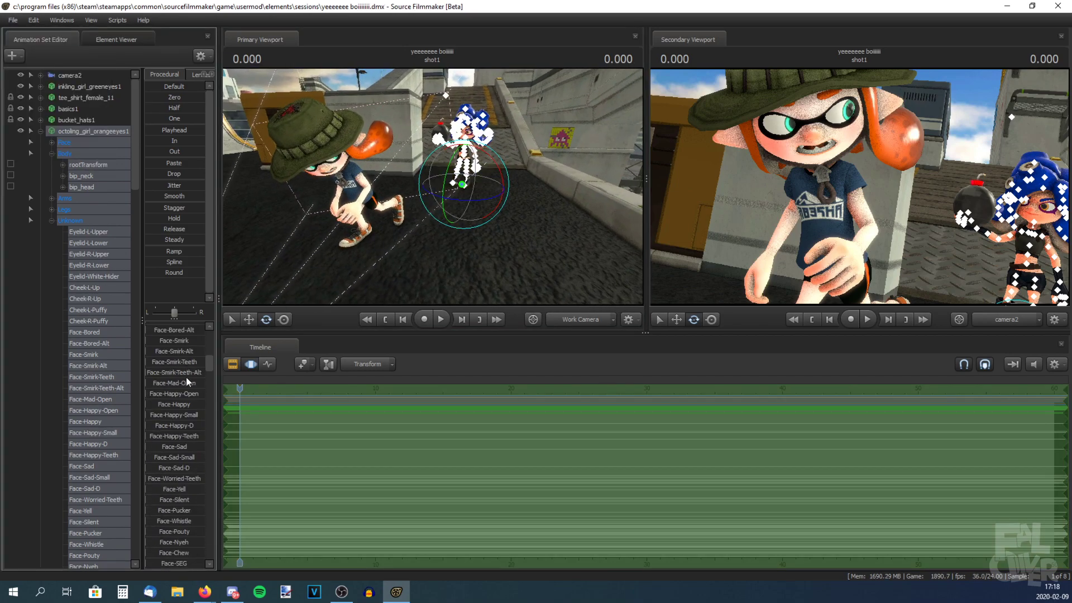
{"action": "scroll", "coordinate": [185, 415], "scroll_direction": "up", "scroll_amount": 3}
{"action": "left_click_drag", "start_coordinate": [169, 441], "coordinate": [205, 441]}
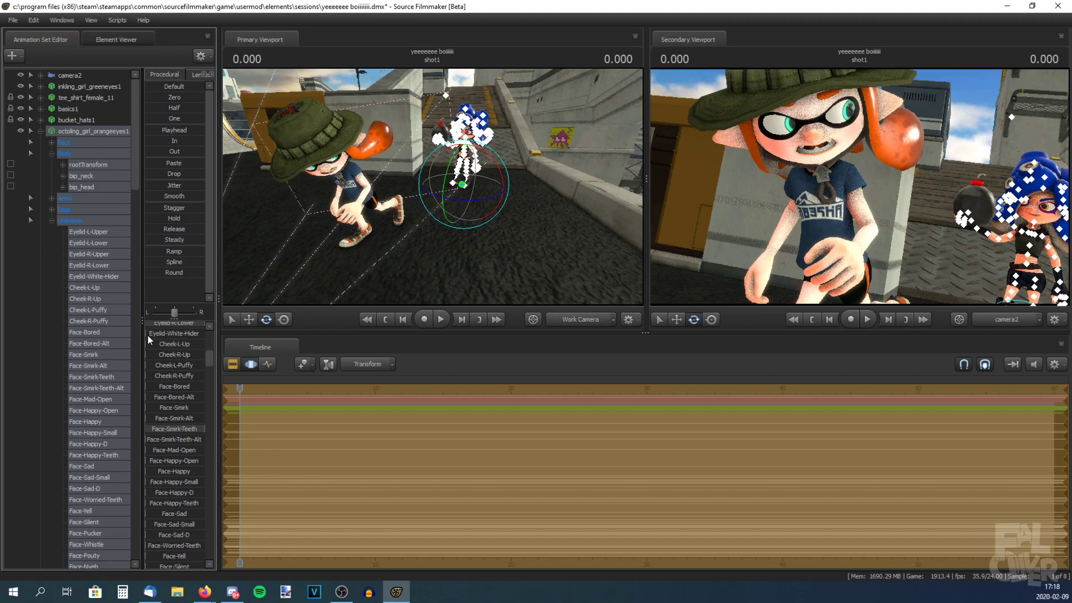
Reframe camera2 to fit more of the octoling and partly raise the octoling's EyeBrow-L-Angry and EyeBrow-R-Angry controls.
{"action": "left_click", "coordinate": [79, 76]}
{"action": "mouse_move", "coordinate": [862, 193]}
{"action": "left_mouse_down"}
{"action": "mouse_move", "coordinate": [887, 200]}
{"action": "mouse_move", "coordinate": [861, 198]}
{"action": "left_mouse_up"}
{"action": "left_click", "coordinate": [90, 87]}
{"action": "scroll", "coordinate": [175, 404], "scroll_direction": "down", "scroll_amount": 4}
{"action": "scroll", "coordinate": [177, 455], "scroll_direction": "down", "scroll_amount": 2}
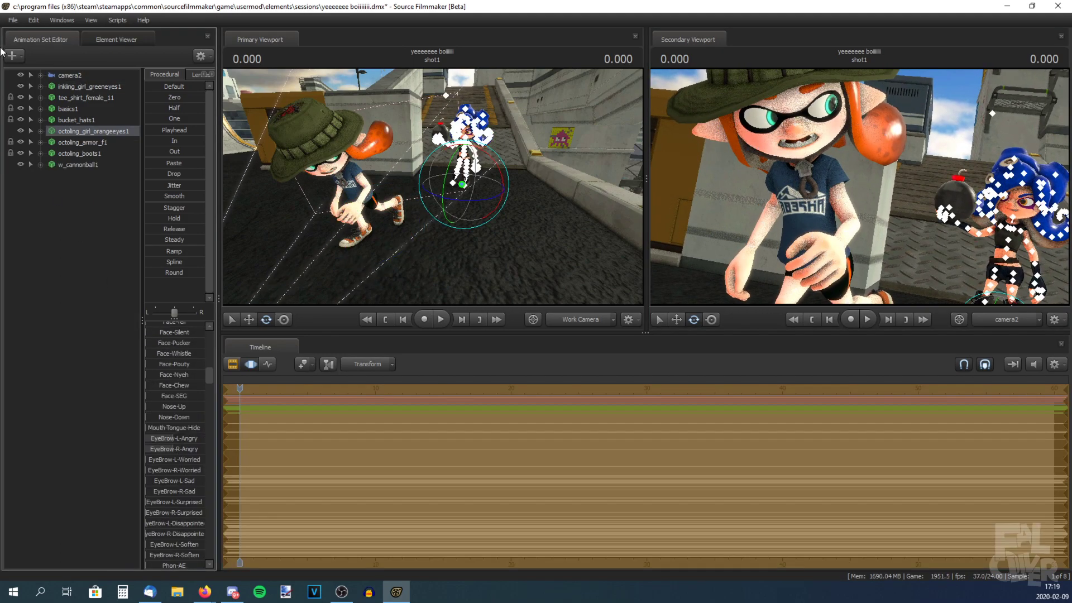
Add the crate_small model to the scene, filtering the model list by "crate", and rotate the crate beside the inkling.
{"action": "left_click", "coordinate": [13, 21]}
{"action": "right_click", "coordinate": [47, 186]}
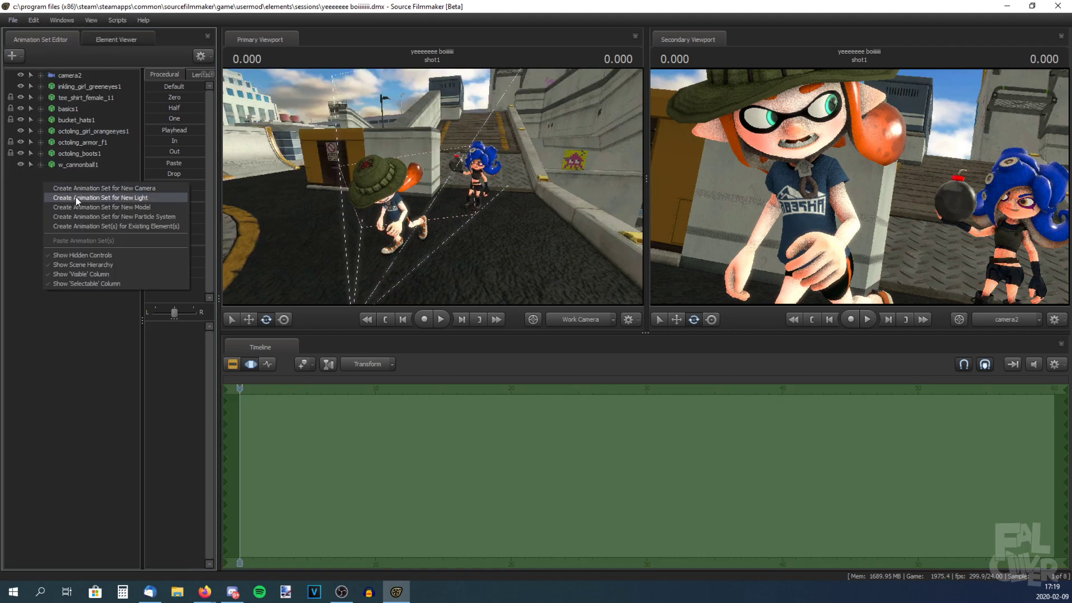
{"action": "right_click", "coordinate": [32, 197]}
{"action": "left_click", "coordinate": [88, 222]}
{"action": "type", "text": "box"}
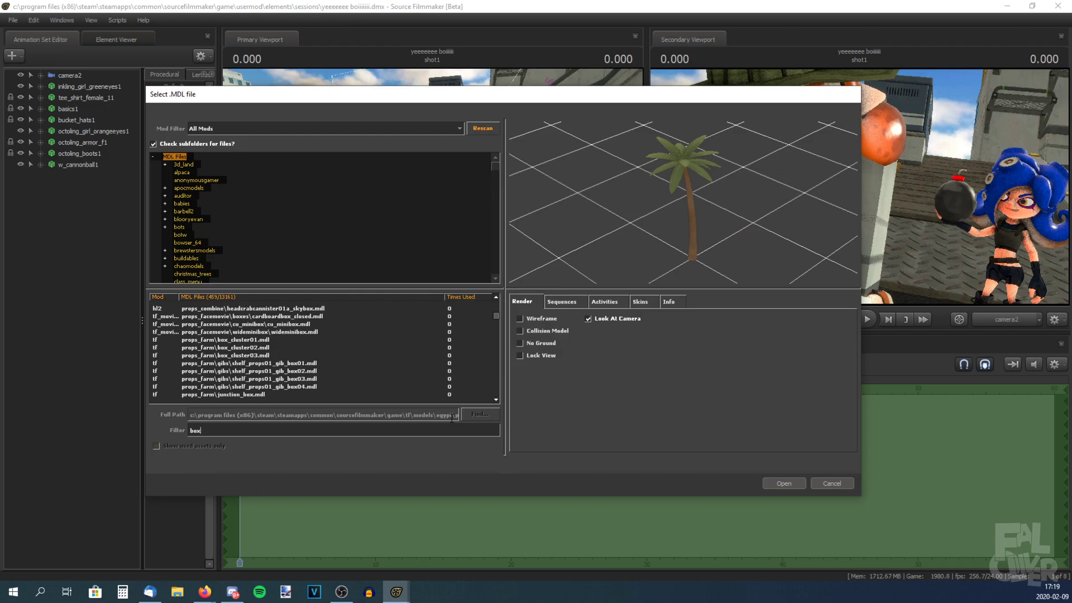
{"action": "key", "text": "BackSpace"}
{"action": "key", "text": "BackSpace"}
{"action": "key", "text": "BackSpace"}
{"action": "type", "text": "crate"}
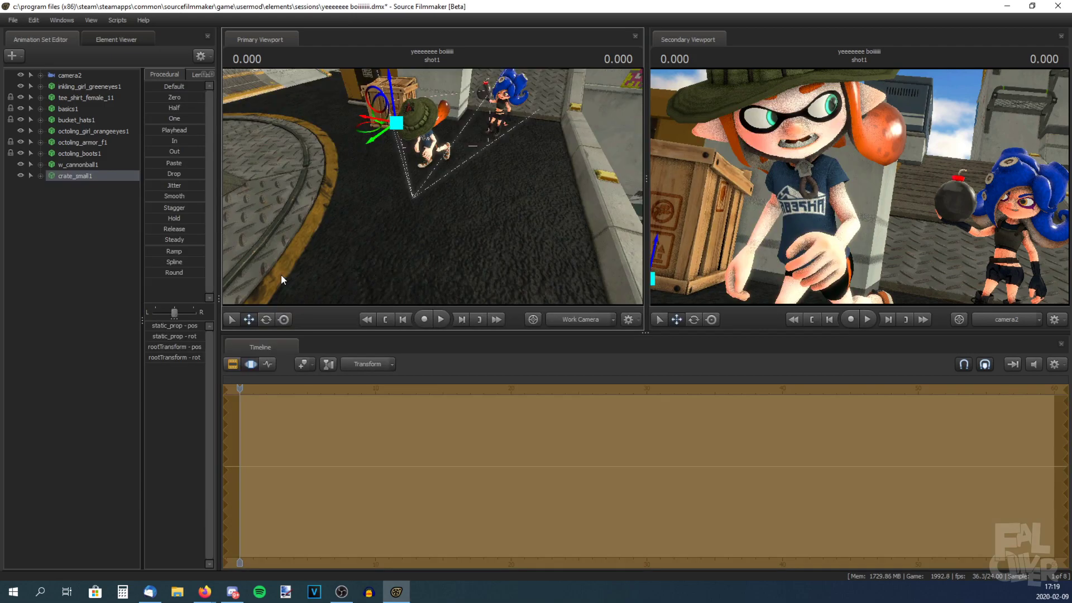
{"action": "left_click", "coordinate": [266, 319]}
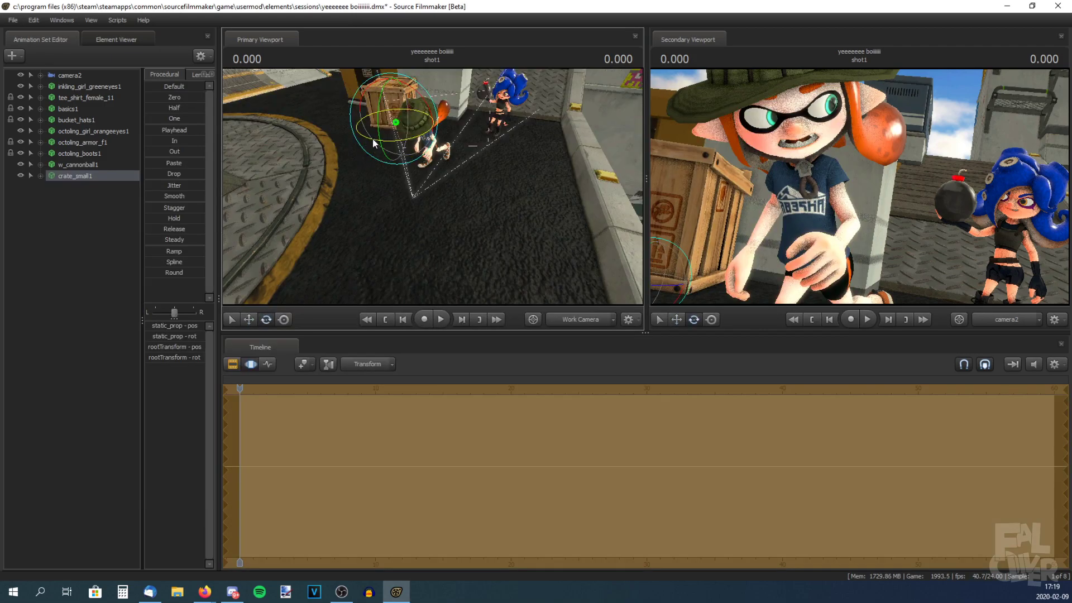
{"action": "left_click_drag", "start_coordinate": [373, 139], "coordinate": [390, 142]}
Add the inkground model under the inkling and duplicate its animation set.
{"action": "right_click", "coordinate": [71, 213]}
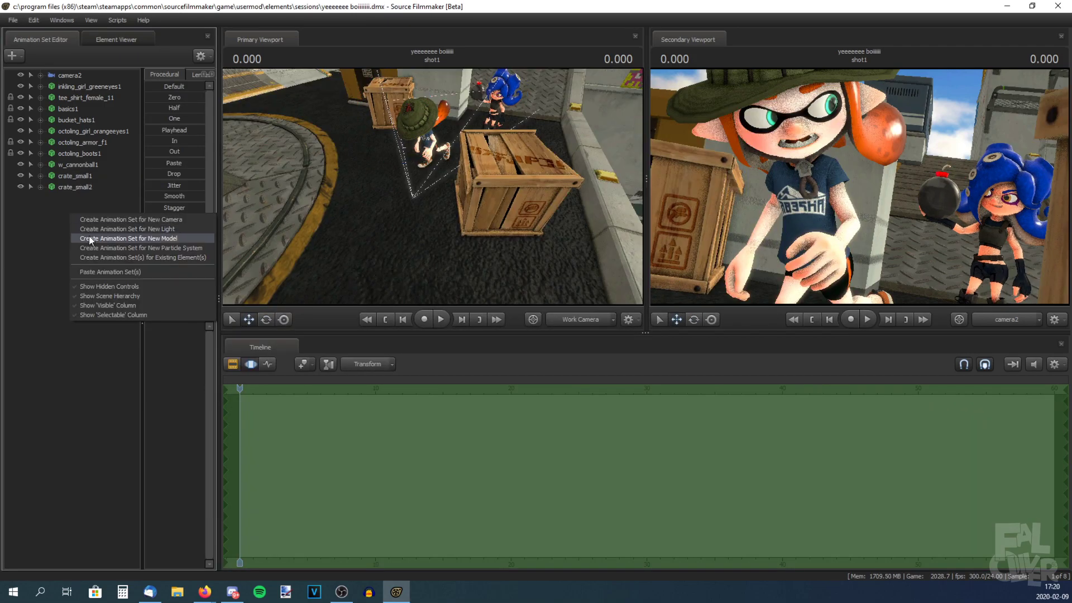
{"action": "left_click", "coordinate": [90, 237]}
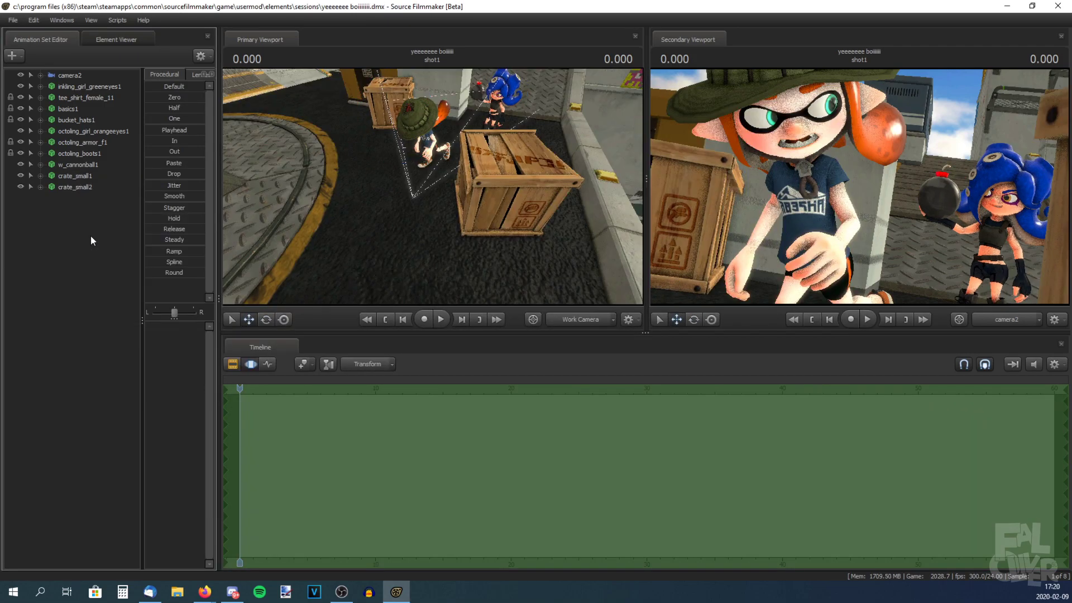
{"action": "right_click", "coordinate": [64, 196]}
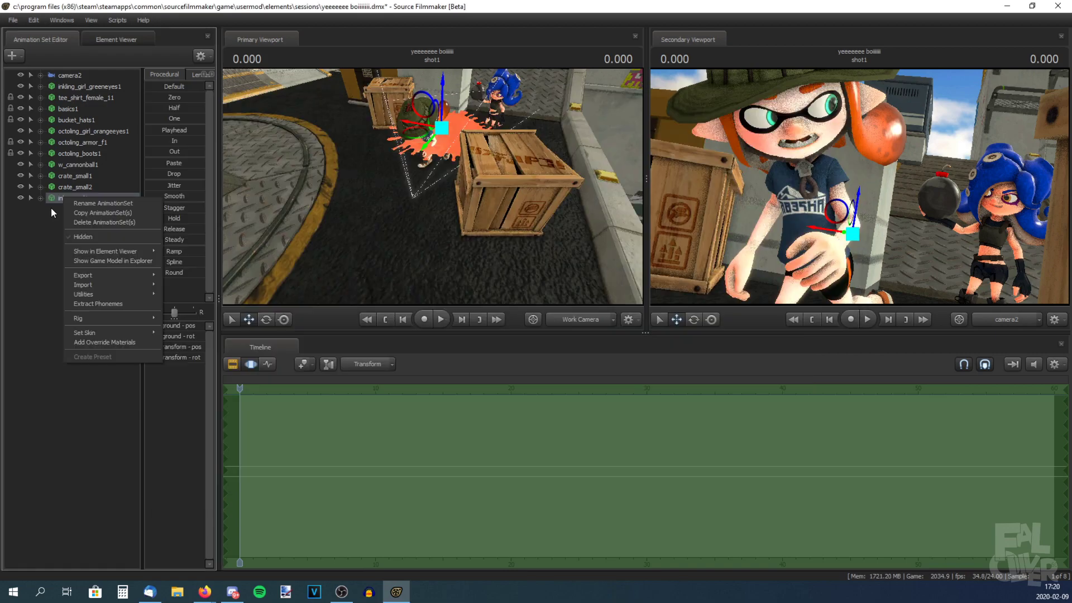
{"action": "left_click", "coordinate": [51, 208]}
{"action": "left_click", "coordinate": [66, 196]}
Move the inkground2 splat across the ground so it lies under the octoling.
{"action": "left_click_drag", "start_coordinate": [389, 163], "coordinate": [385, 84]}
{"action": "left_click_drag", "start_coordinate": [471, 144], "coordinate": [399, 152]}
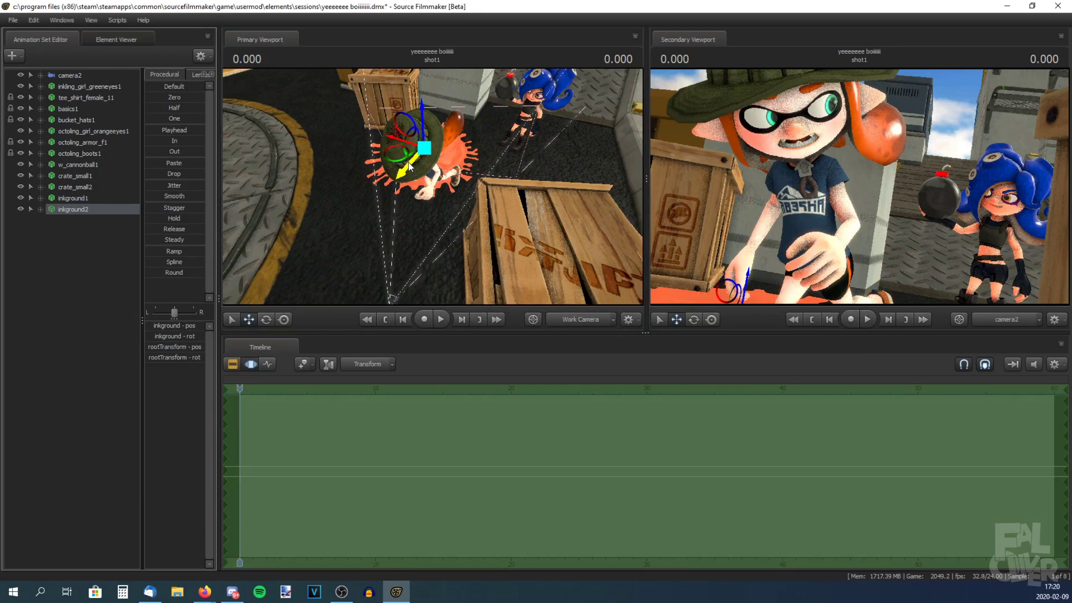
{"action": "mouse_move", "coordinate": [403, 153]}
{"action": "left_mouse_down"}
{"action": "mouse_move", "coordinate": [495, 156]}
{"action": "mouse_move", "coordinate": [501, 133]}
{"action": "left_mouse_up"}
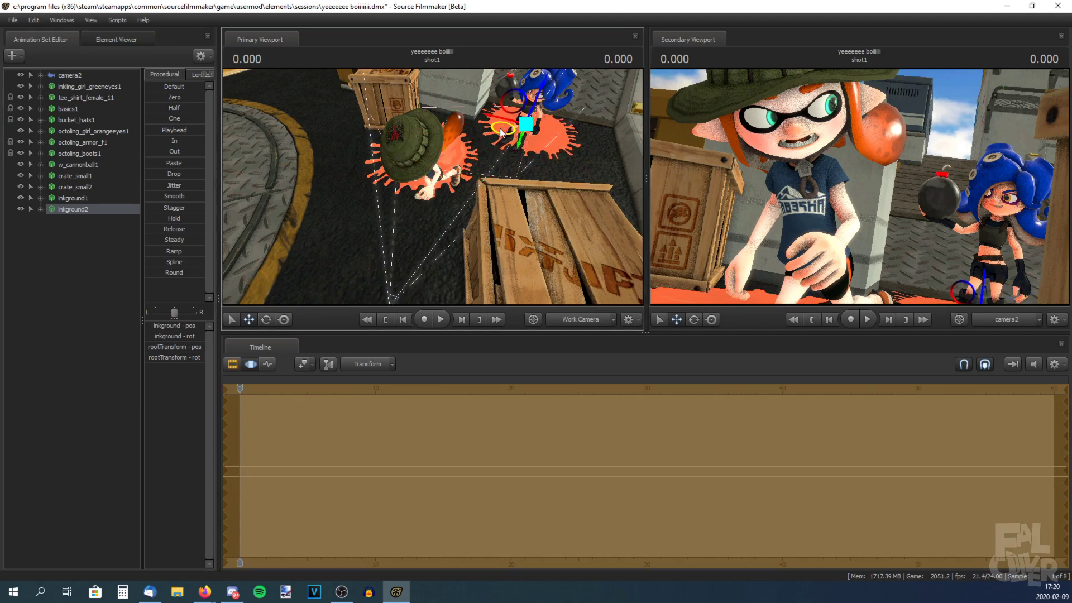
Recolor inkground2 by setting its inksplat material's $colortint_base to blue with RGB 0, 49, 255.
{"action": "right_click", "coordinate": [71, 209]}
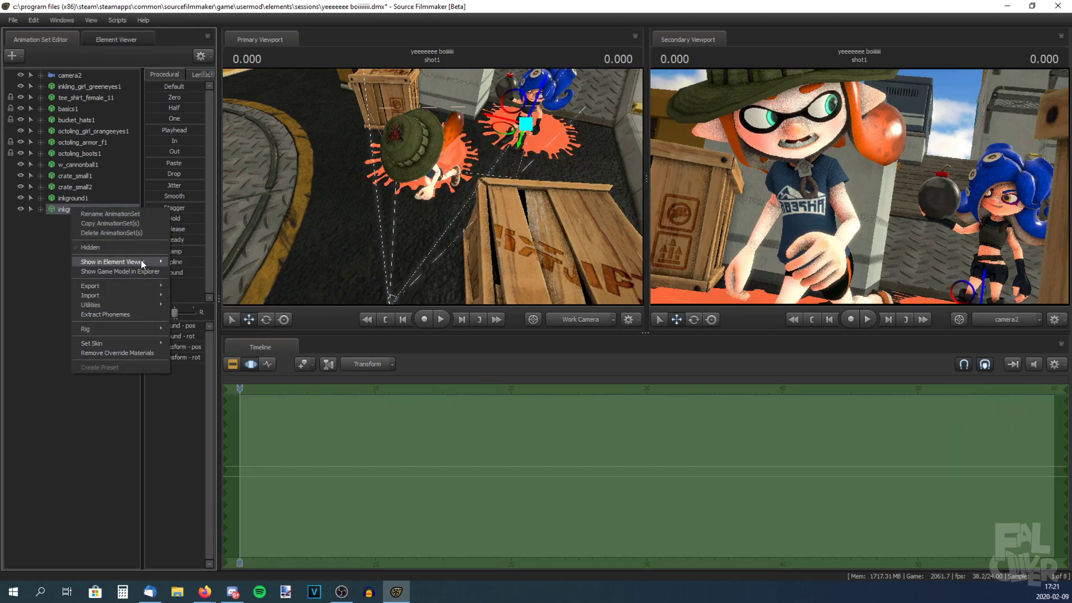
{"action": "left_click", "coordinate": [22, 278]}
{"action": "left_click", "coordinate": [32, 288]}
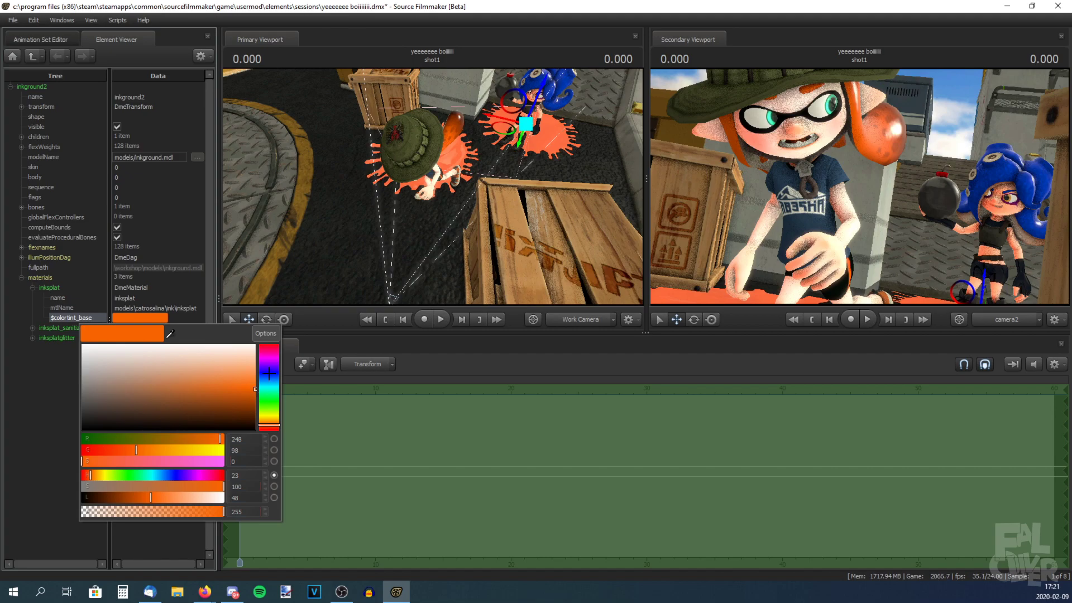
{"action": "left_click_drag", "start_coordinate": [269, 425], "coordinate": [269, 376]}
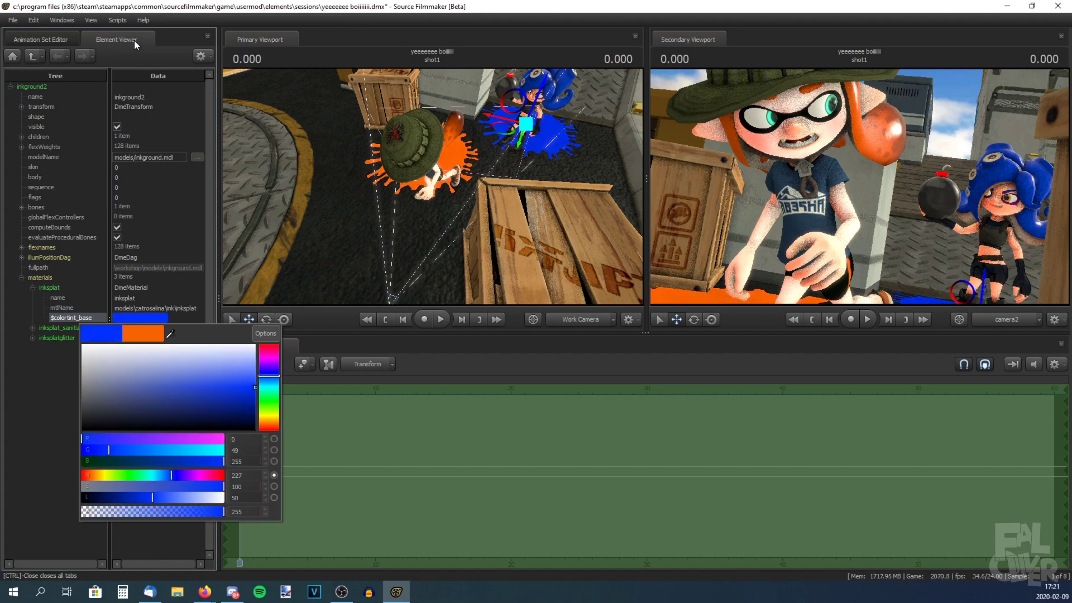
{"action": "left_click", "coordinate": [56, 40]}
Add a scale control to the rootTransform of inkground2.
{"action": "right_click", "coordinate": [47, 208]}
{"action": "left_click", "coordinate": [57, 209]}
{"action": "right_click", "coordinate": [58, 209]}
{"action": "mouse_move", "coordinate": [71, 304]}
{"action": "left_click", "coordinate": [190, 304]}
{"action": "left_click", "coordinate": [55, 221]}
{"action": "right_click", "coordinate": [78, 228]}
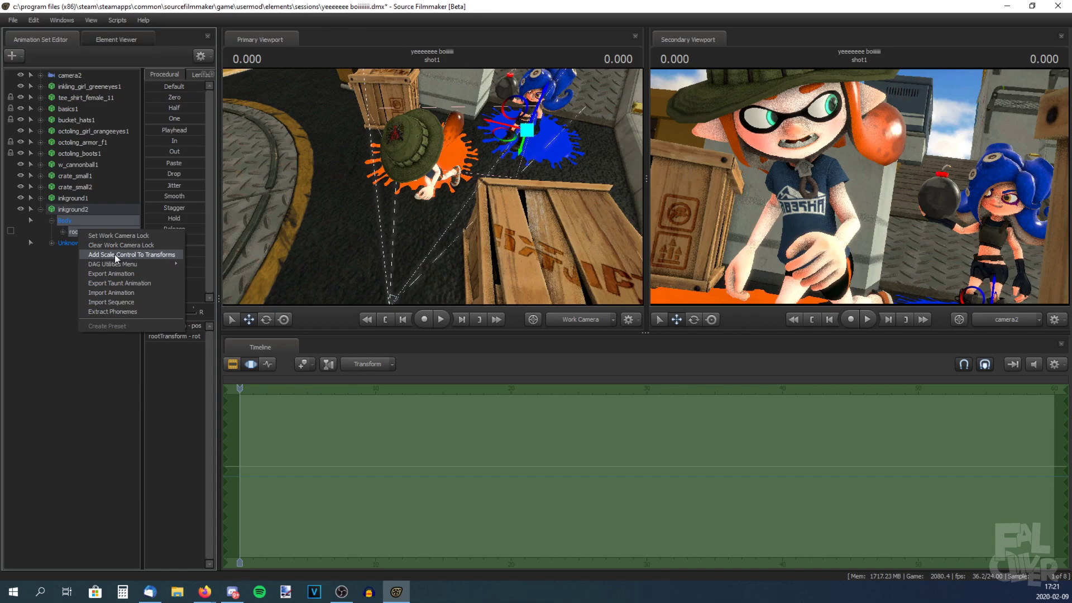
{"action": "left_click", "coordinate": [115, 254]}
Enlarge inkground2 with its rootTransform_scale control and place a duplicate of it on the stairs behind the octoling.
{"action": "left_click", "coordinate": [92, 244]}
{"action": "left_click_drag", "start_coordinate": [152, 323], "coordinate": [158, 326]}
{"action": "left_click", "coordinate": [117, 333]}
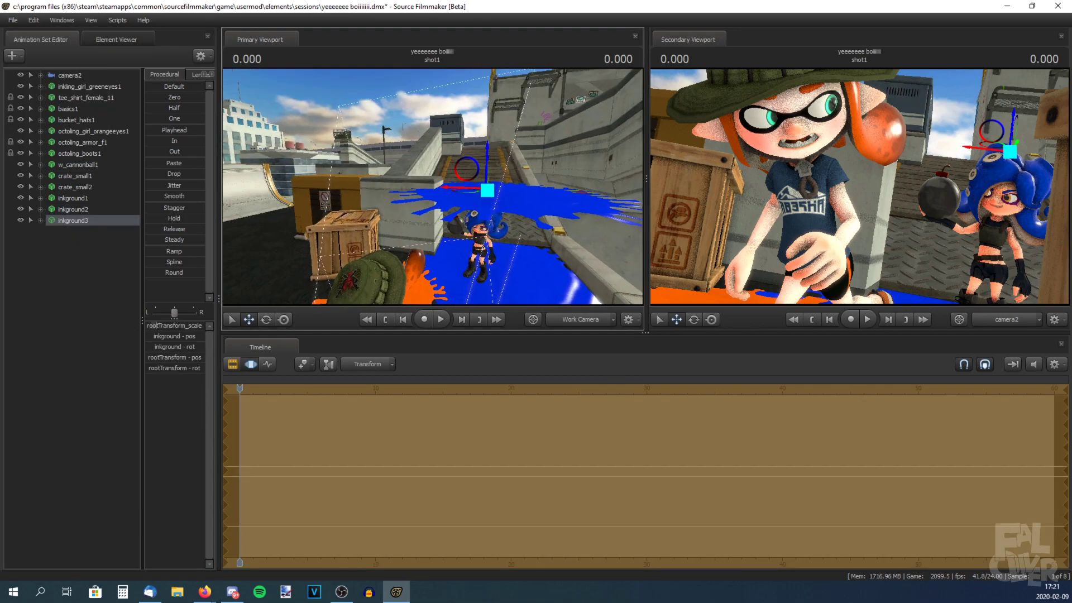
{"action": "left_click", "coordinate": [434, 191]}
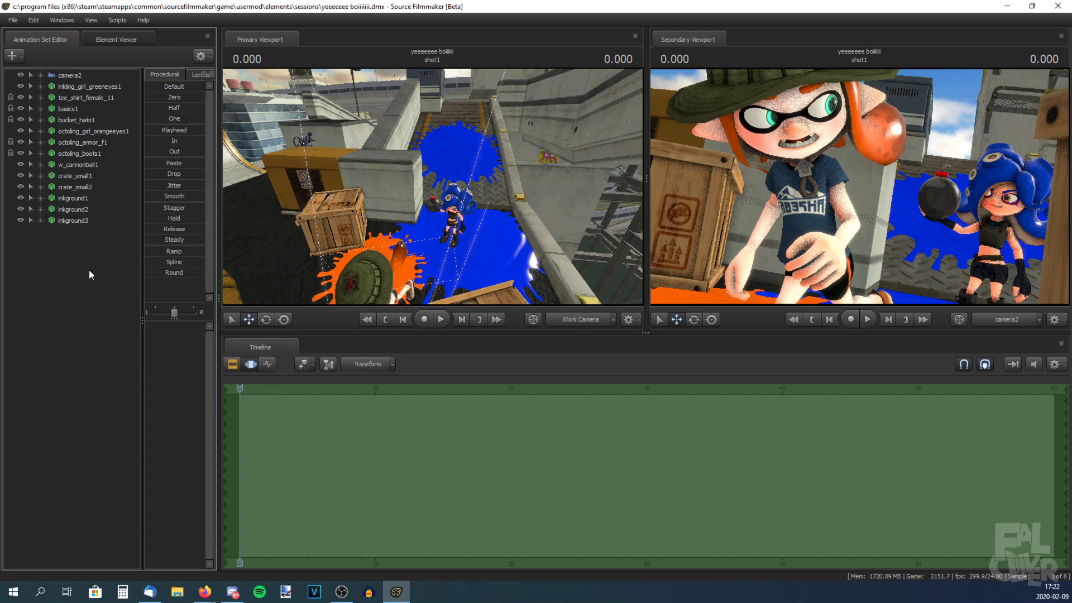
Lower camera2's toneMapScale so the shot is moderately dimmer while both characters stay clearly readable.
{"action": "left_click", "coordinate": [70, 75]}
{"action": "left_click_drag", "start_coordinate": [170, 360], "coordinate": [146, 359]}
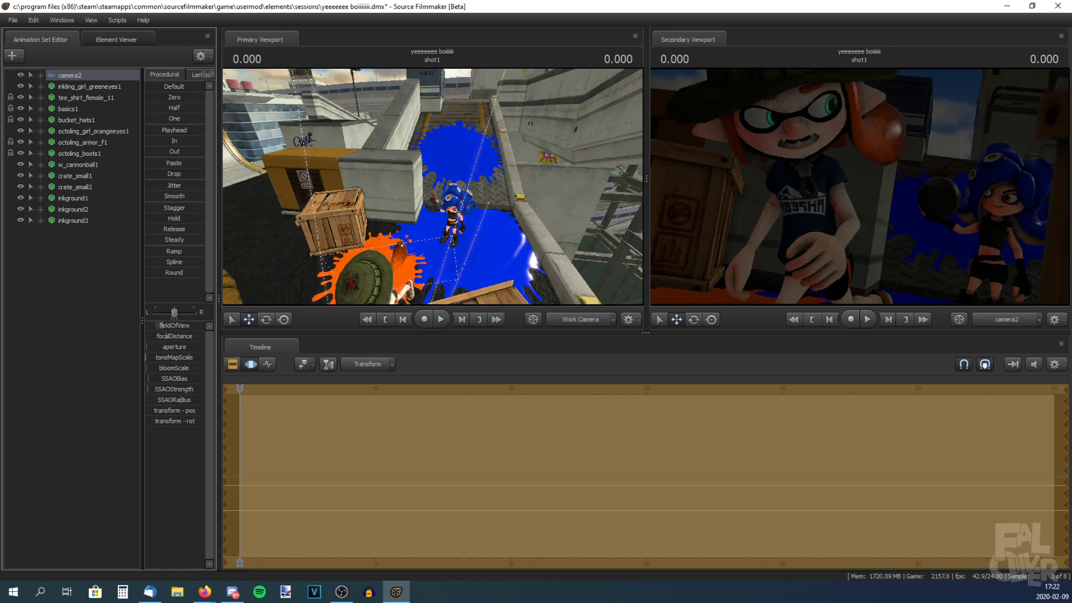
{"action": "left_click", "coordinate": [105, 327]}
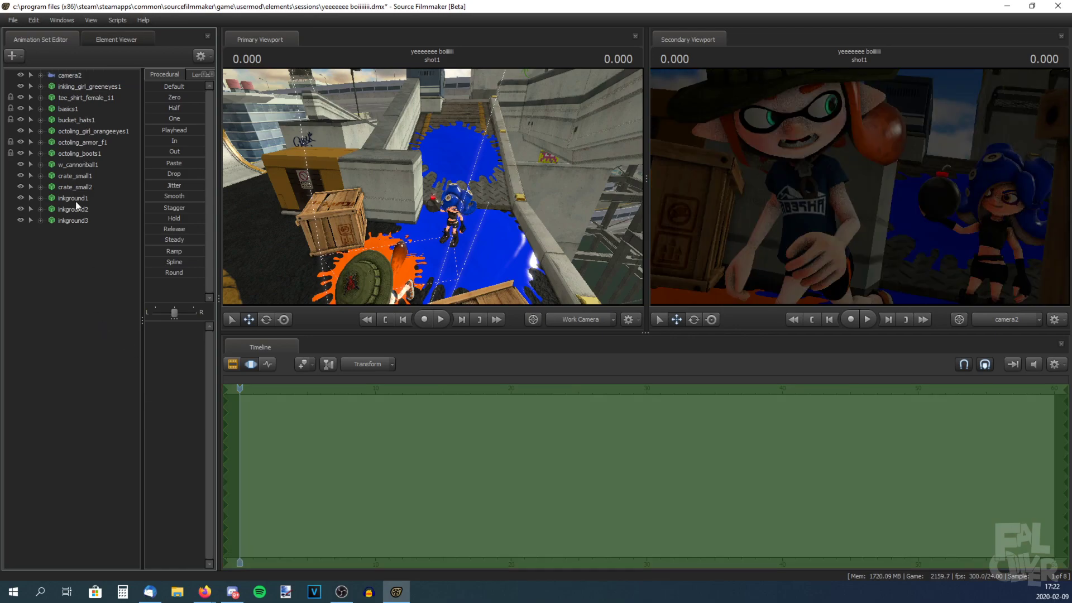
{"action": "right_click", "coordinate": [70, 291]}
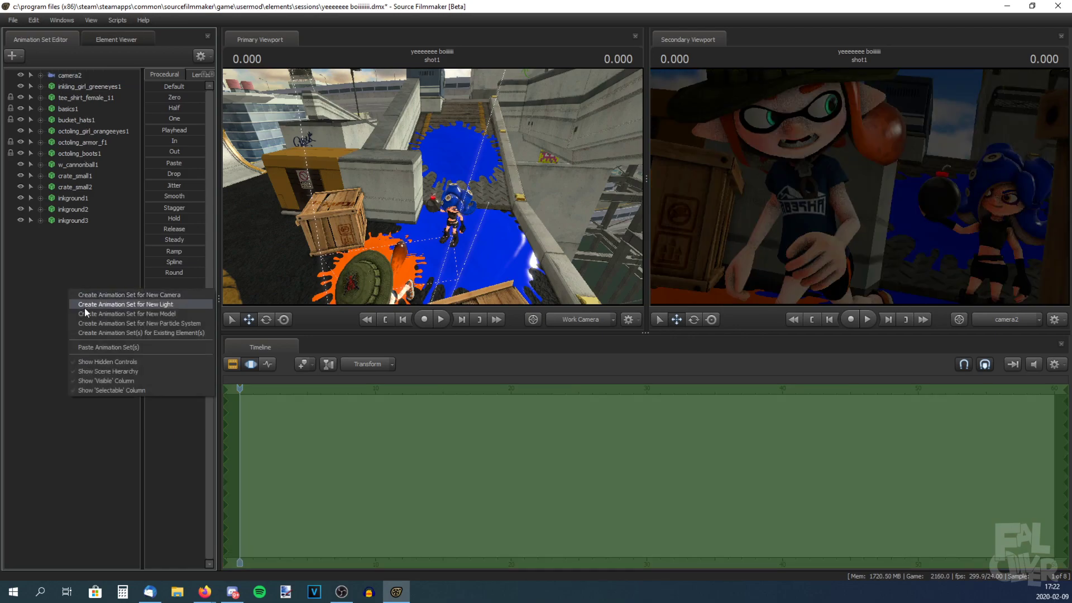
{"action": "left_click", "coordinate": [65, 262]}
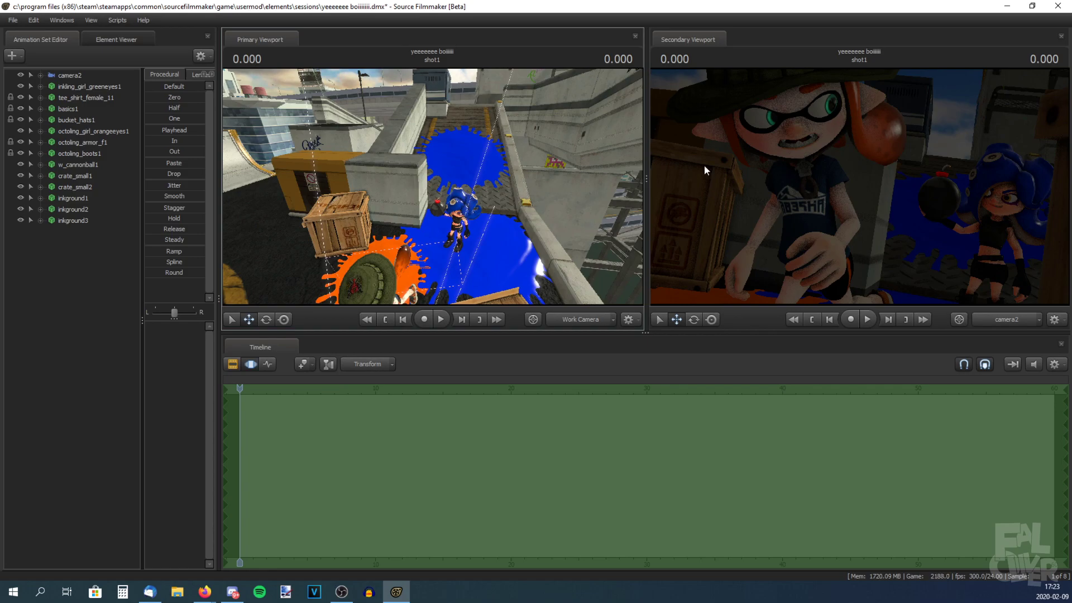
{"action": "left_click", "coordinate": [70, 75]}
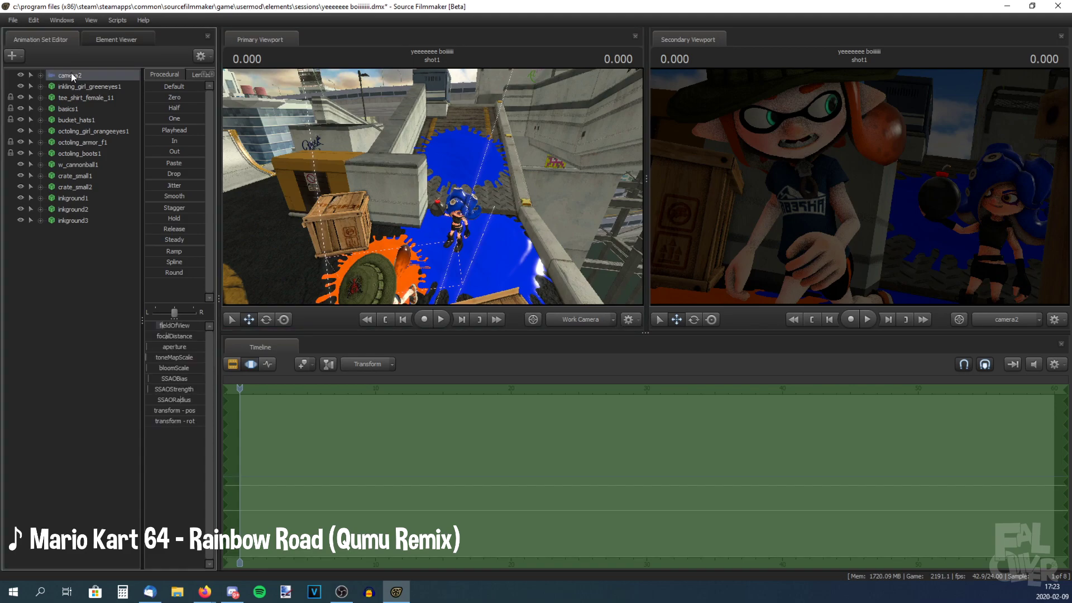
{"action": "mouse_move", "coordinate": [156, 360]}
{"action": "left_mouse_down"}
{"action": "mouse_move", "coordinate": [190, 360]}
{"action": "mouse_move", "coordinate": [156, 359]}
{"action": "mouse_move", "coordinate": [170, 360]}
{"action": "left_mouse_up"}
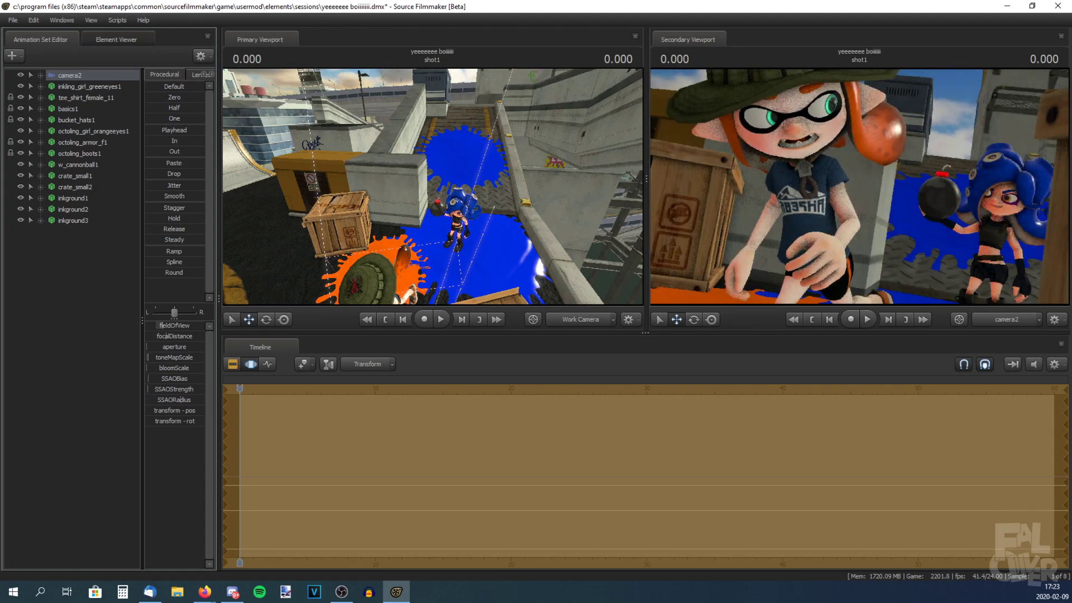
{"action": "left_click_drag", "start_coordinate": [169, 360], "coordinate": [167, 360]}
Create a new light for the scene and warm its tint by lowering its color_blue control.
{"action": "right_click", "coordinate": [46, 258]}
{"action": "left_click", "coordinate": [88, 270]}
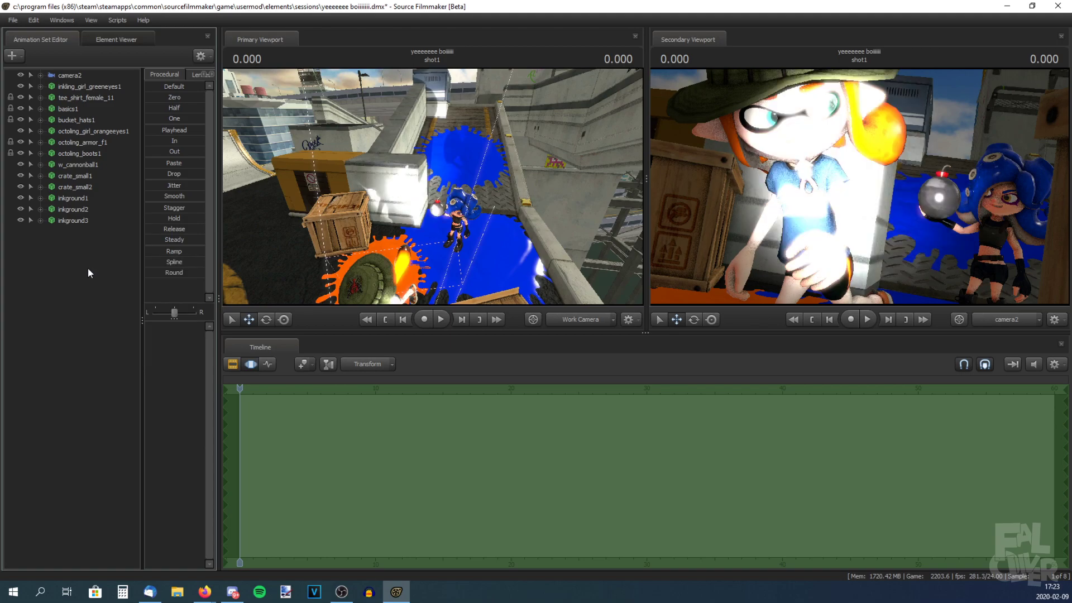
{"action": "left_click_drag", "start_coordinate": [433, 187], "coordinate": [486, 173]}
{"action": "key", "text": "s"}
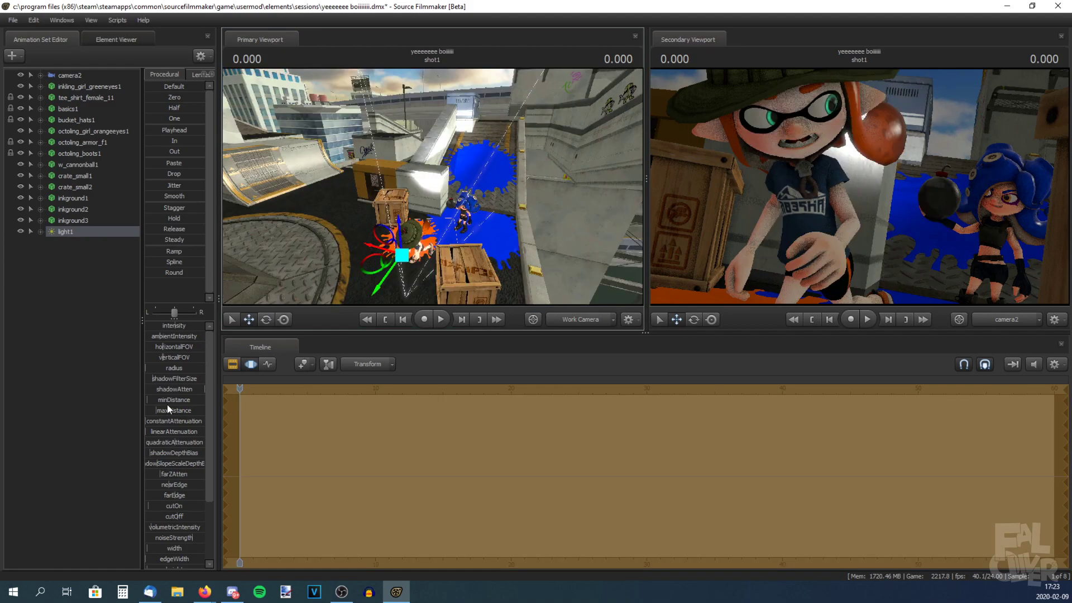
{"action": "scroll", "coordinate": [180, 460], "scroll_direction": "down", "scroll_amount": 3}
{"action": "left_click_drag", "start_coordinate": [188, 529], "coordinate": [161, 529]}
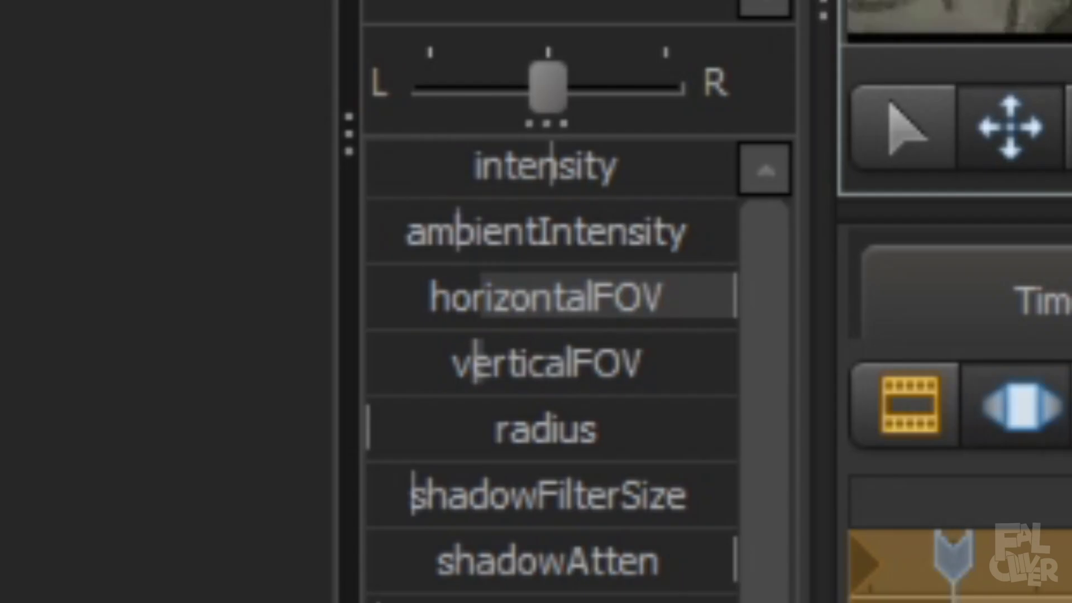
Enable volumetrics on light1 and move it into position among the buildings behind the characters.
{"action": "right_click", "coordinate": [63, 232]}
{"action": "left_click", "coordinate": [86, 378]}
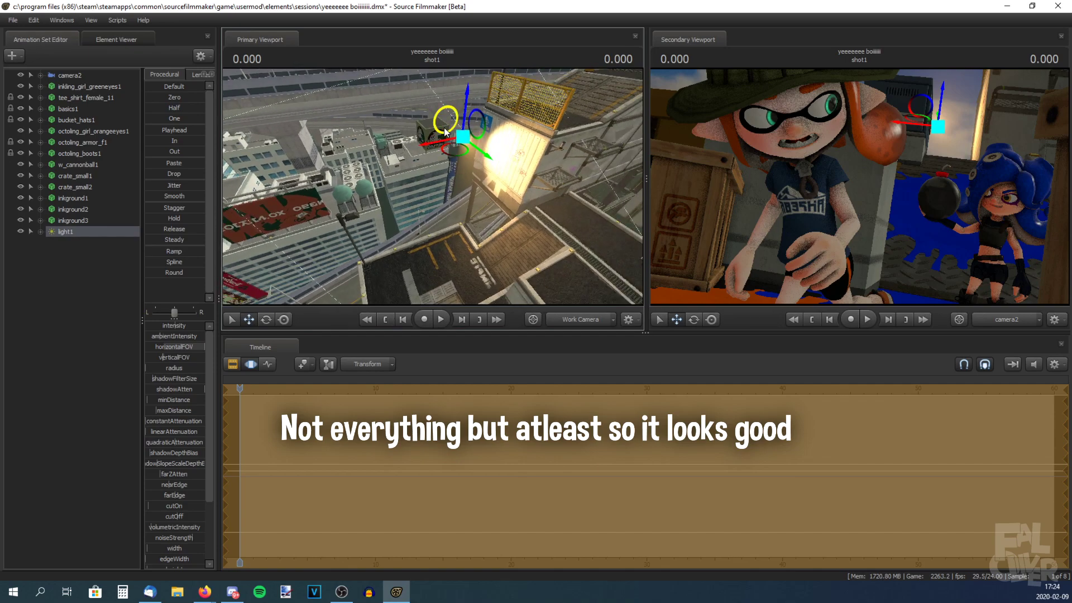
{"action": "left_click_drag", "start_coordinate": [454, 118], "coordinate": [497, 159]}
Duplicate light1 and move the copy to a separate spot in the background.
{"action": "right_click", "coordinate": [54, 234]}
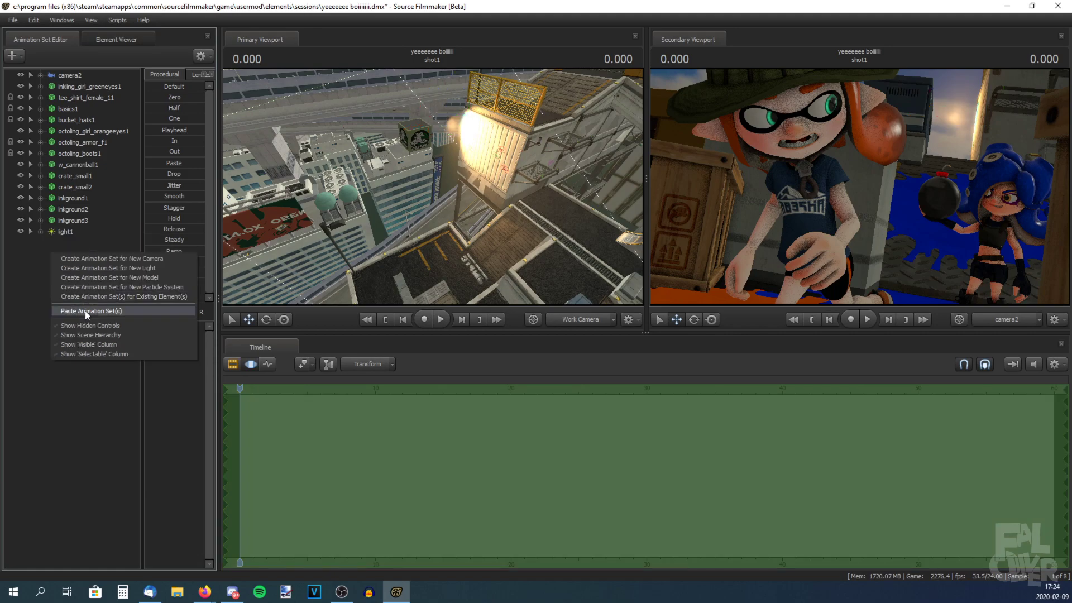
{"action": "left_click", "coordinate": [85, 311]}
{"action": "left_click", "coordinate": [68, 244]}
{"action": "mouse_move", "coordinate": [426, 179]}
{"action": "left_mouse_down"}
{"action": "mouse_move", "coordinate": [503, 187]}
{"action": "mouse_move", "coordinate": [491, 199]}
{"action": "mouse_move", "coordinate": [430, 178]}
{"action": "left_mouse_up"}
{"action": "left_click_drag", "start_coordinate": [399, 143], "coordinate": [362, 158]}
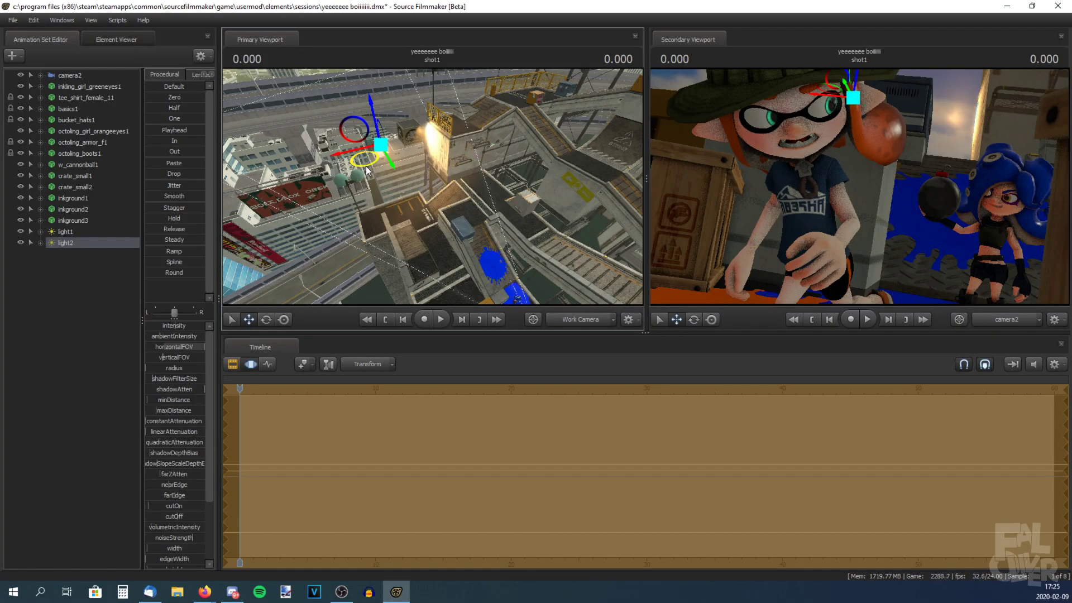
Raise the volumetricIntensity control of light1.
{"action": "left_click", "coordinate": [63, 231]}
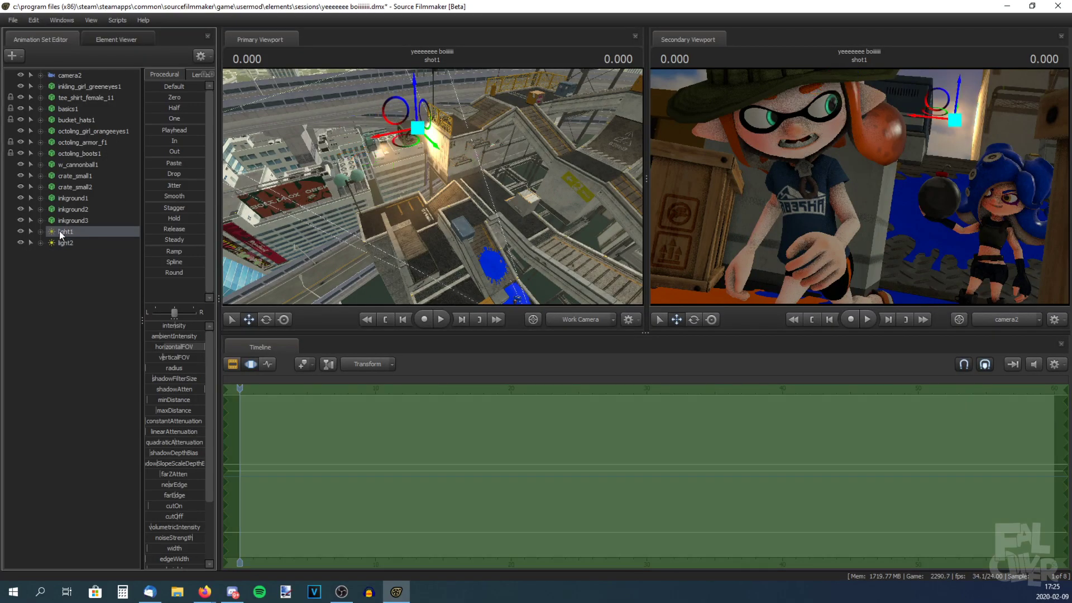
{"action": "scroll", "coordinate": [186, 539], "scroll_direction": "down", "scroll_amount": 3}
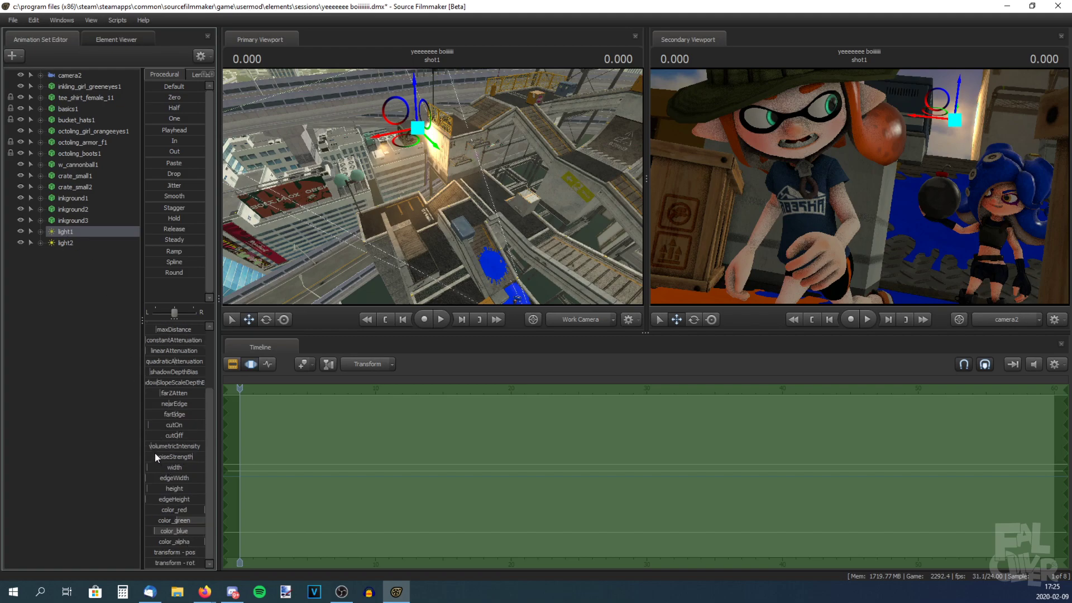
{"action": "left_click_drag", "start_coordinate": [153, 446], "coordinate": [183, 447]}
{"action": "left_click", "coordinate": [79, 382]}
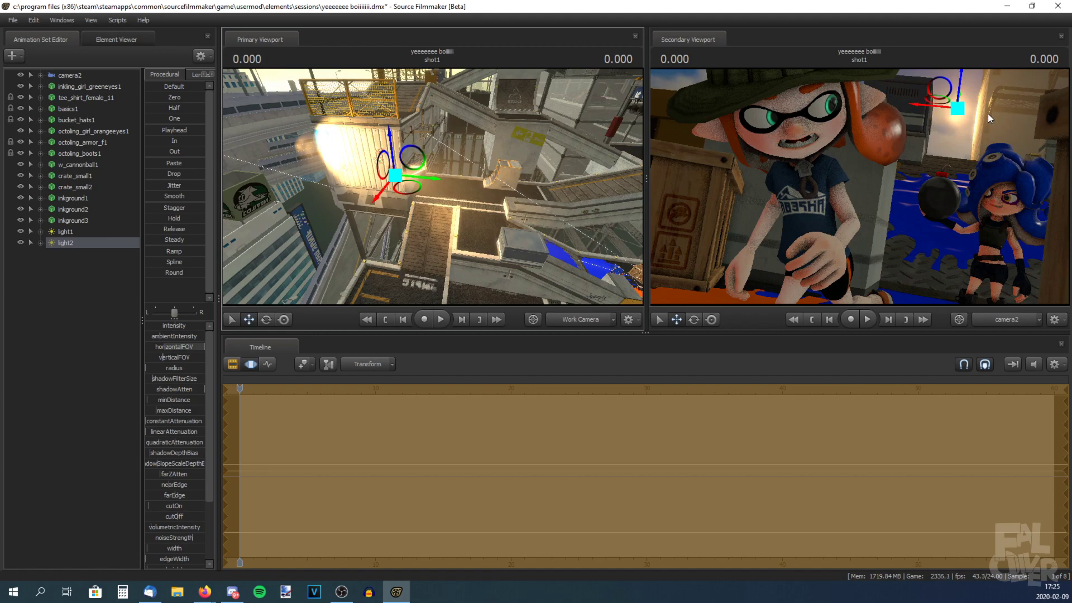
Duplicate light2 and disable volumetrics on both light2 and its copy, light3.
{"action": "right_click", "coordinate": [58, 243]}
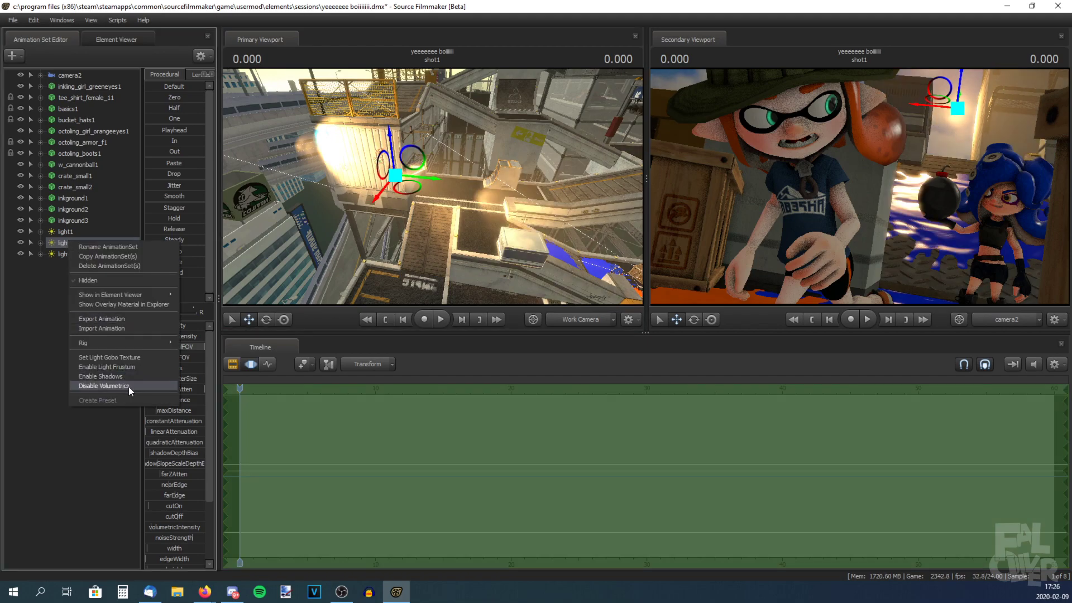
{"action": "left_click", "coordinate": [128, 386]}
{"action": "left_click", "coordinate": [65, 254]}
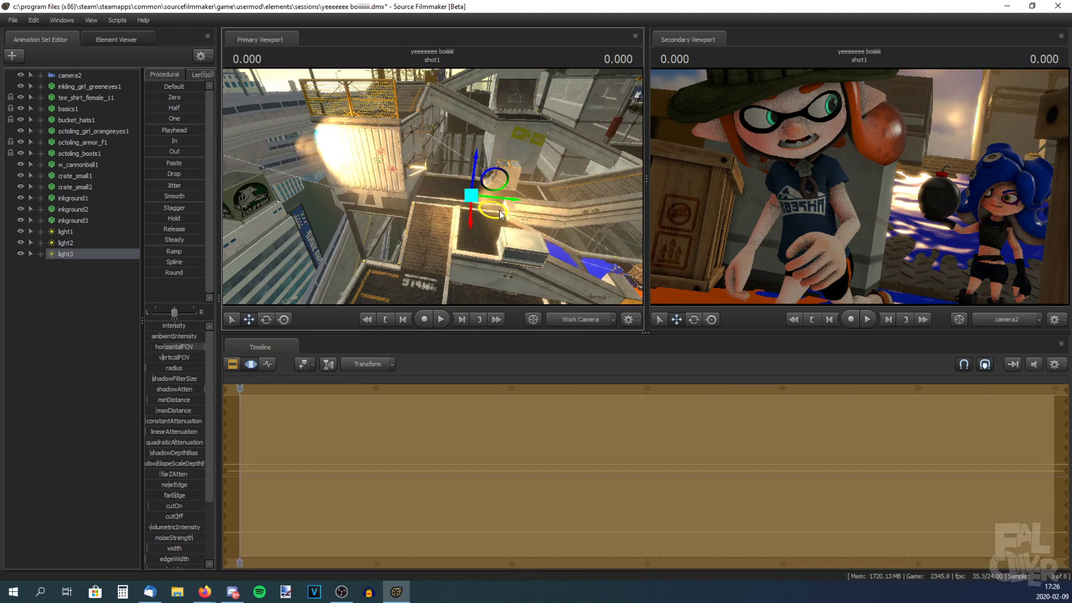
{"action": "right_click", "coordinate": [95, 255]}
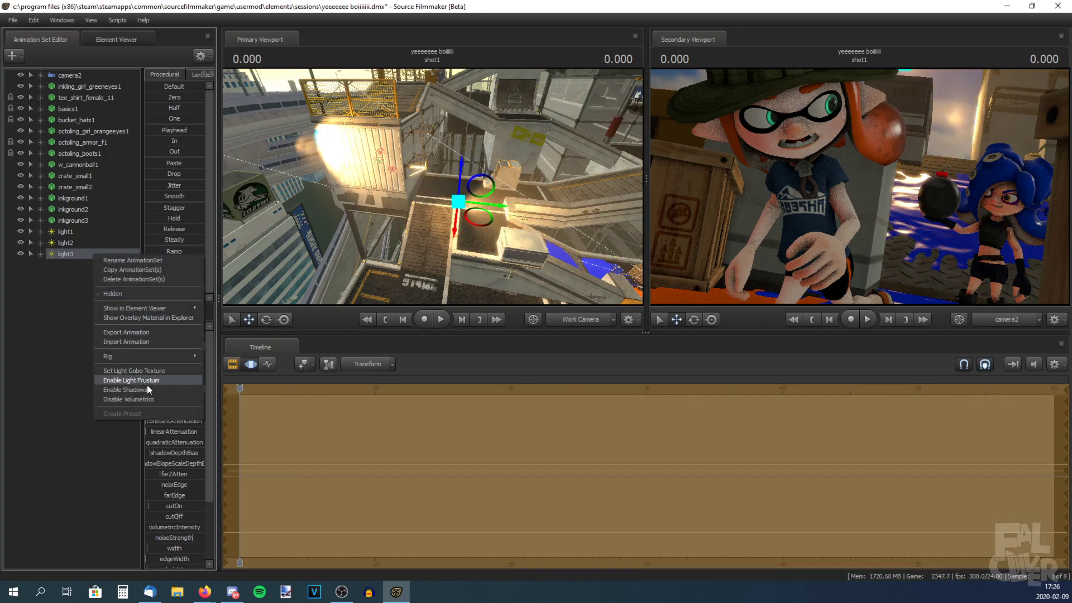
{"action": "left_click", "coordinate": [143, 398]}
Move light3 above the stairs behind the octoling and copy its animation set.
{"action": "left_click_drag", "start_coordinate": [498, 222], "coordinate": [458, 226]}
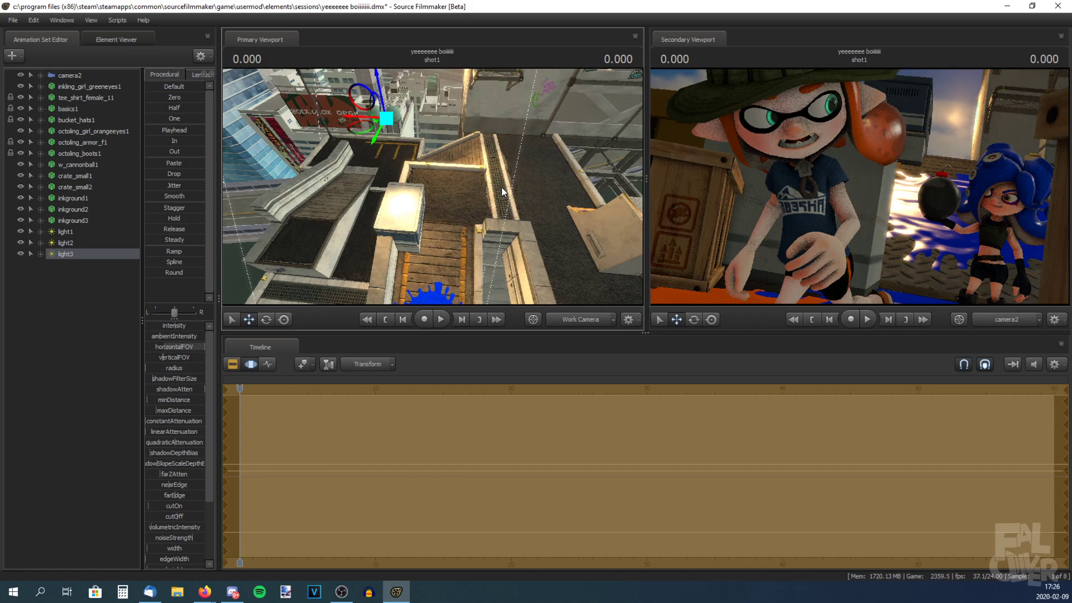
{"action": "left_click_drag", "start_coordinate": [364, 128], "coordinate": [455, 192]}
{"action": "left_click_drag", "start_coordinate": [469, 194], "coordinate": [437, 183]}
{"action": "right_click", "coordinate": [108, 255]}
{"action": "left_click", "coordinate": [117, 273]}
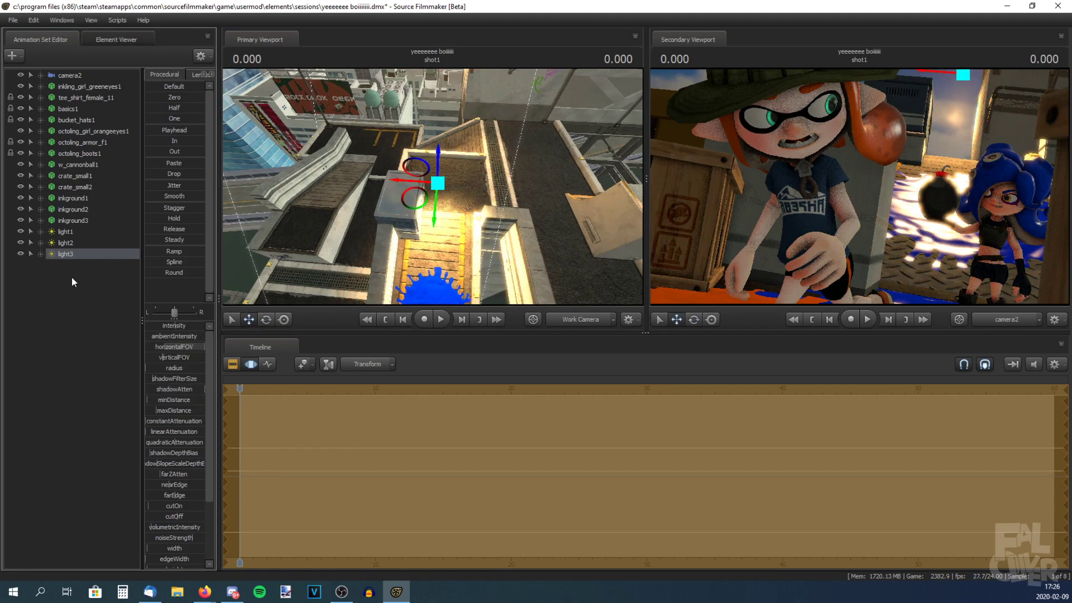
Paste the copied light3 animation set and move the copy to another spot in the background.
{"action": "right_click", "coordinate": [72, 279]}
{"action": "left_click", "coordinate": [106, 343]}
{"action": "left_click", "coordinate": [69, 266]}
{"action": "mouse_move", "coordinate": [346, 223]}
{"action": "left_mouse_down"}
{"action": "mouse_move", "coordinate": [339, 230]}
{"action": "mouse_move", "coordinate": [358, 268]}
{"action": "mouse_move", "coordinate": [346, 224]}
{"action": "left_mouse_up"}
{"action": "mouse_move", "coordinate": [482, 162]}
{"action": "left_mouse_down"}
{"action": "mouse_move", "coordinate": [464, 223]}
{"action": "mouse_move", "coordinate": [430, 235]}
{"action": "mouse_move", "coordinate": [399, 212]}
{"action": "left_mouse_up"}
{"action": "key", "text": "w"}
{"action": "key", "text": "s"}
Lower the intensity of light3 and reposition it above the top of the stairs behind the octoling.
{"action": "left_click", "coordinate": [66, 255]}
{"action": "left_click_drag", "start_coordinate": [174, 326], "coordinate": [151, 326]}
{"action": "left_click_drag", "start_coordinate": [450, 213], "coordinate": [450, 170]}
{"action": "key", "text": "s"}
{"action": "mouse_move", "coordinate": [432, 246]}
{"action": "left_mouse_down"}
{"action": "mouse_move", "coordinate": [428, 230]}
{"action": "mouse_move", "coordinate": [437, 257]}
{"action": "left_mouse_up"}
{"action": "key", "text": "w"}
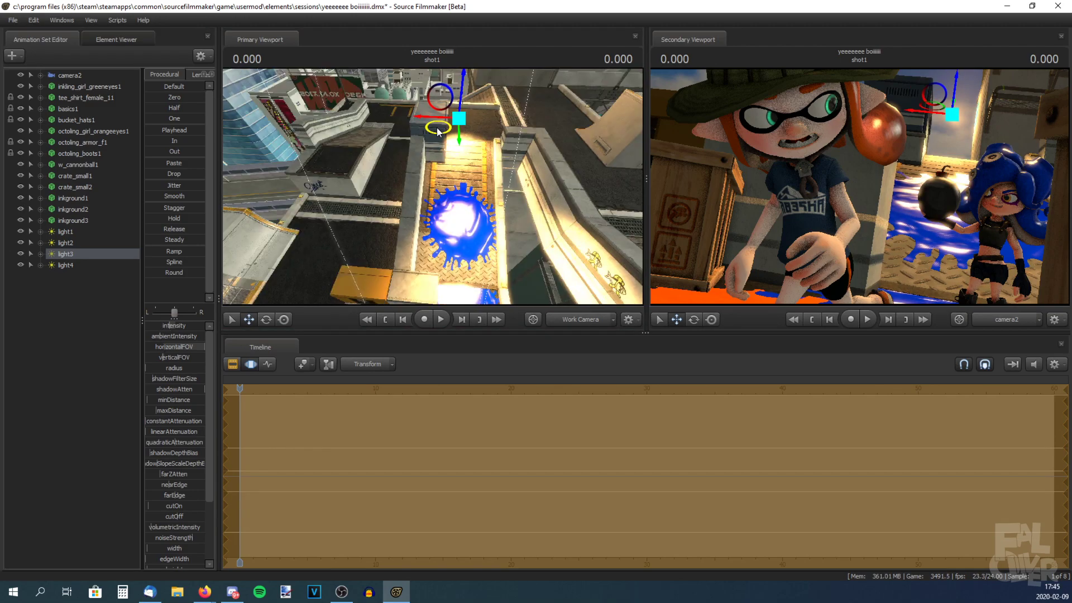
{"action": "mouse_move", "coordinate": [438, 131]}
{"action": "left_mouse_down"}
{"action": "mouse_move", "coordinate": [442, 142]}
{"action": "mouse_move", "coordinate": [447, 119]}
{"action": "left_mouse_up"}
Duplicate light4 and reposition the copy in the background behind the octoling.
{"action": "right_click", "coordinate": [67, 253]}
{"action": "left_click", "coordinate": [77, 267]}
{"action": "mouse_move", "coordinate": [479, 190]}
{"action": "left_mouse_down"}
{"action": "mouse_move", "coordinate": [470, 198]}
{"action": "mouse_move", "coordinate": [485, 197]}
{"action": "left_mouse_up"}
{"action": "right_click", "coordinate": [67, 265]}
{"action": "left_click", "coordinate": [76, 279]}
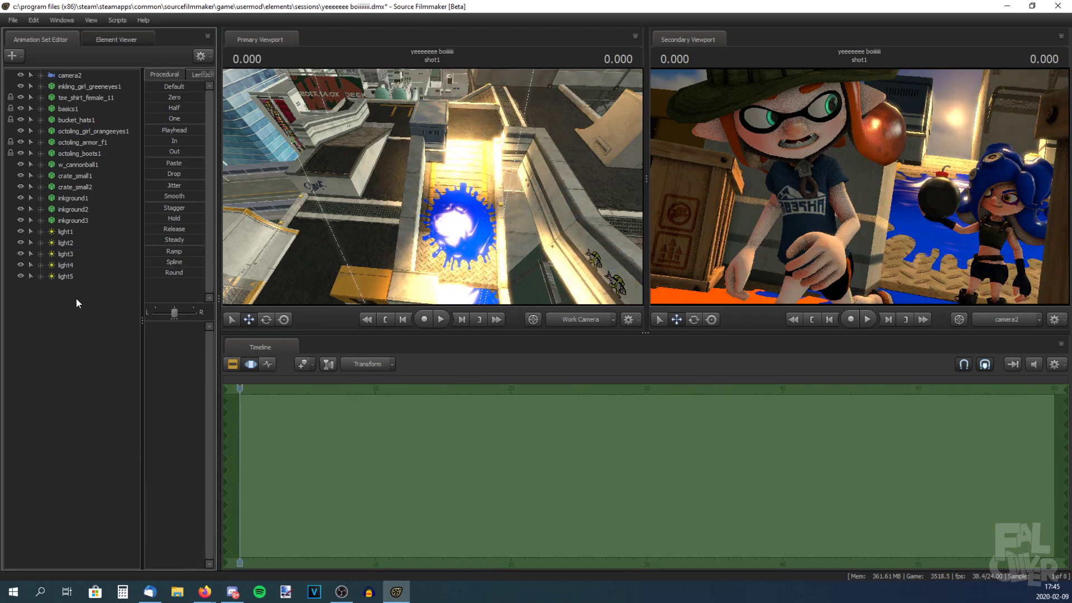
{"action": "left_click_drag", "start_coordinate": [445, 175], "coordinate": [445, 210]}
{"action": "left_click_drag", "start_coordinate": [440, 137], "coordinate": [438, 128]}
Duplicate light5 and move the copy off the stairs to the open area behind the yellow container.
{"action": "right_click", "coordinate": [64, 276]}
{"action": "left_click", "coordinate": [73, 291]}
{"action": "left_click_drag", "start_coordinate": [427, 173], "coordinate": [421, 215]}
{"action": "left_click_drag", "start_coordinate": [427, 134], "coordinate": [402, 180]}
{"action": "left_click_drag", "start_coordinate": [384, 224], "coordinate": [373, 159]}
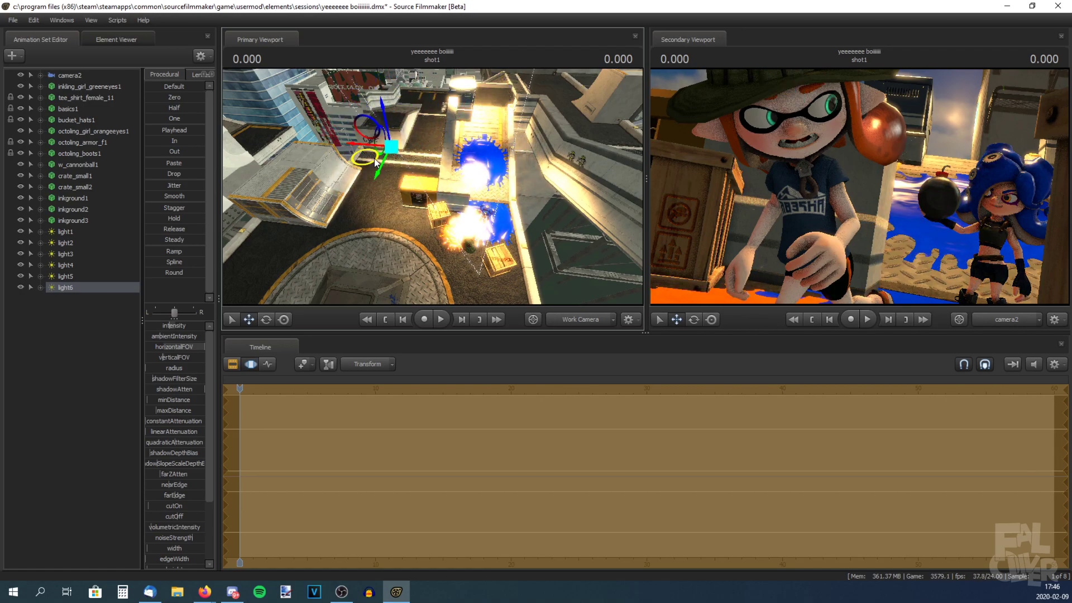
Duplicate light6, disable volumetrics on the copy and move it down beside the inkling and the crates.
{"action": "right_click", "coordinate": [73, 299]}
{"action": "left_click", "coordinate": [69, 305]}
{"action": "key", "text": "ctrl+c"}
{"action": "key", "text": "ctrl+v"}
{"action": "mouse_move", "coordinate": [368, 159]}
{"action": "left_mouse_down"}
{"action": "mouse_move", "coordinate": [397, 222]}
{"action": "mouse_move", "coordinate": [386, 155]}
{"action": "left_mouse_up"}
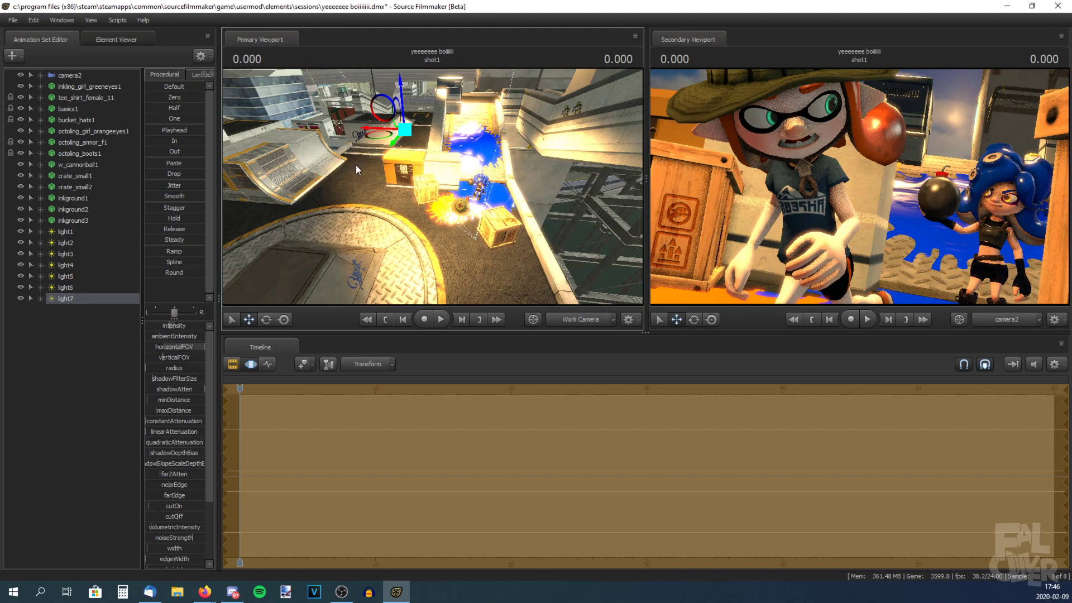
{"action": "right_click", "coordinate": [88, 299]}
{"action": "left_click", "coordinate": [114, 443]}
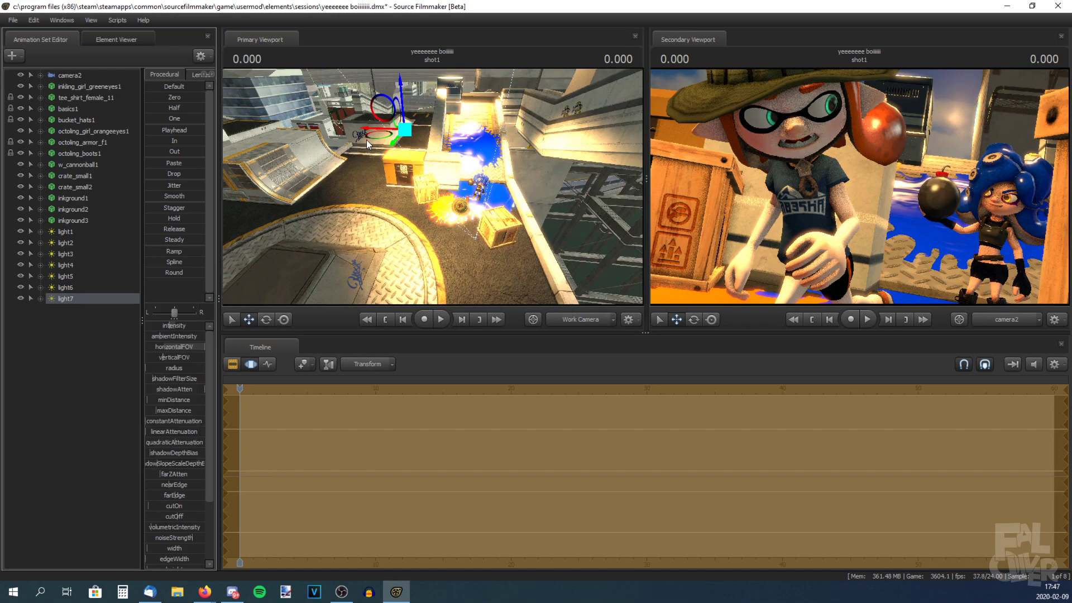
{"action": "left_click_drag", "start_coordinate": [370, 138], "coordinate": [385, 138]}
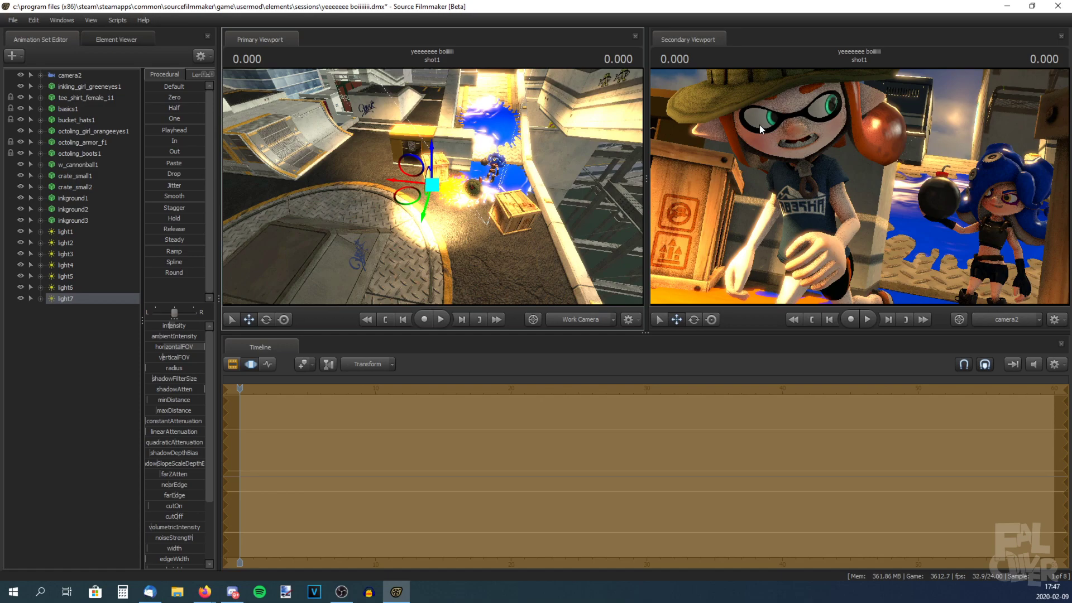
Toggle the light frustum of light7 and adjust the light near the cannonball, behind the inkling.
{"action": "right_click", "coordinate": [58, 297]}
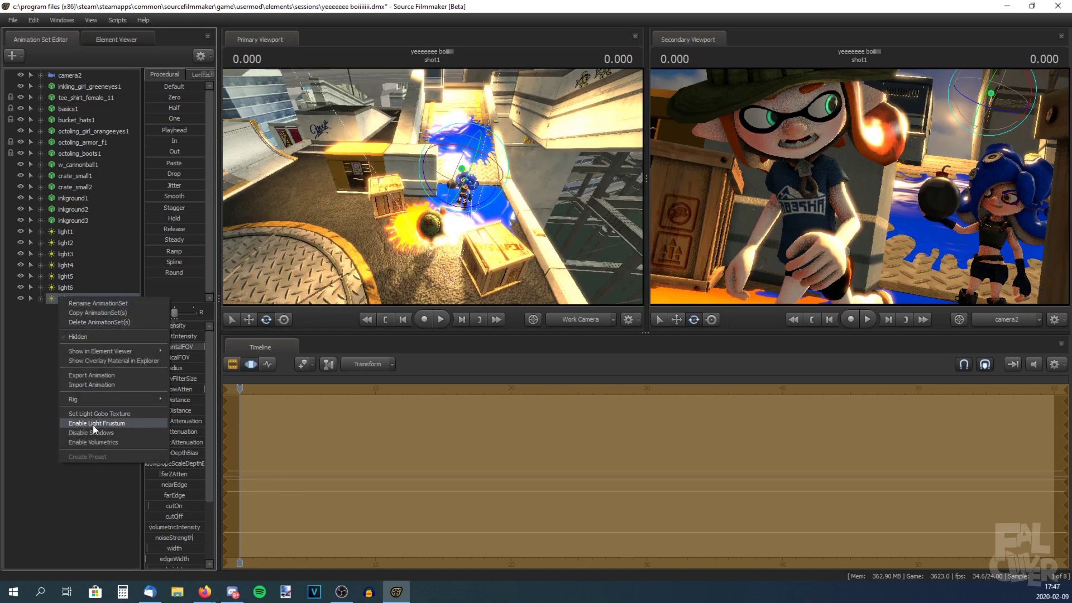
{"action": "left_click", "coordinate": [93, 425]}
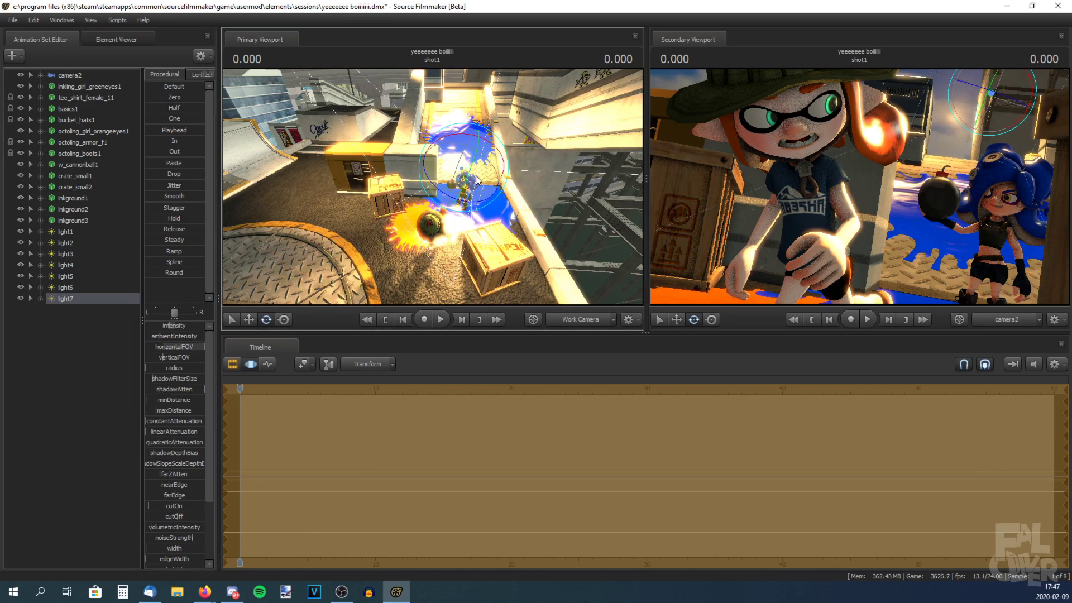
{"action": "left_click_drag", "start_coordinate": [449, 178], "coordinate": [431, 194]}
Duplicate light7 and move the copy behind the octoling, ready for rotation.
{"action": "right_click", "coordinate": [67, 298]}
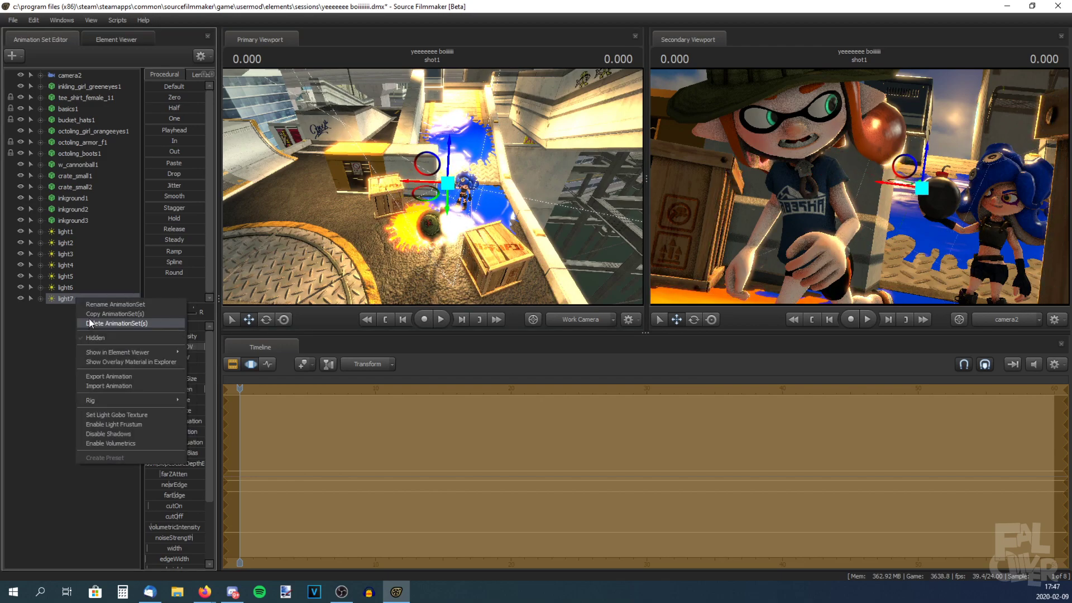
{"action": "left_click", "coordinate": [91, 314]}
{"action": "left_click_drag", "start_coordinate": [430, 193], "coordinate": [470, 147]}
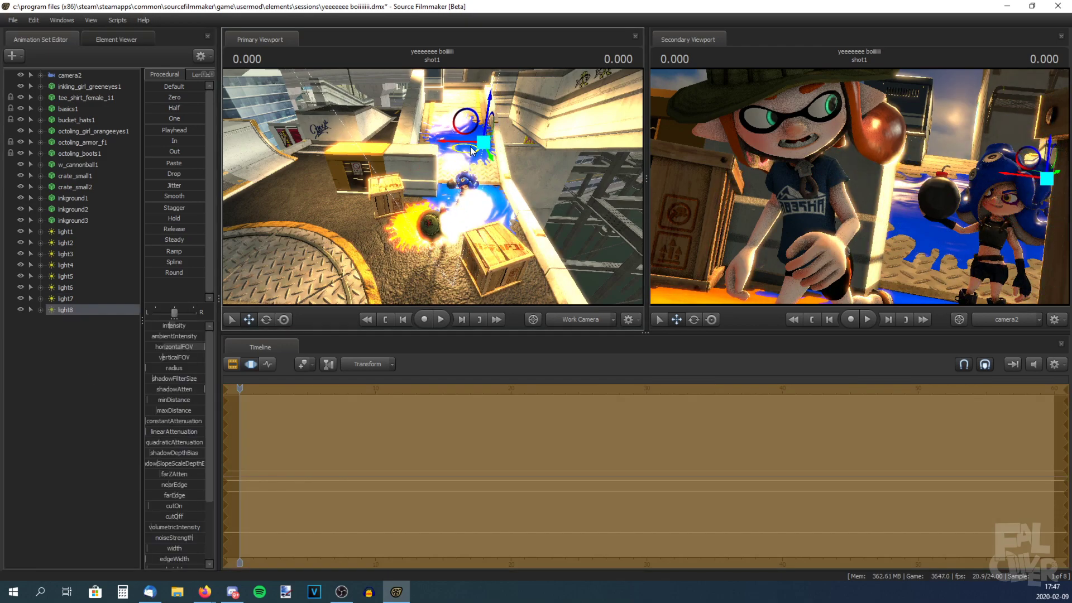
{"action": "left_click", "coordinate": [267, 318]}
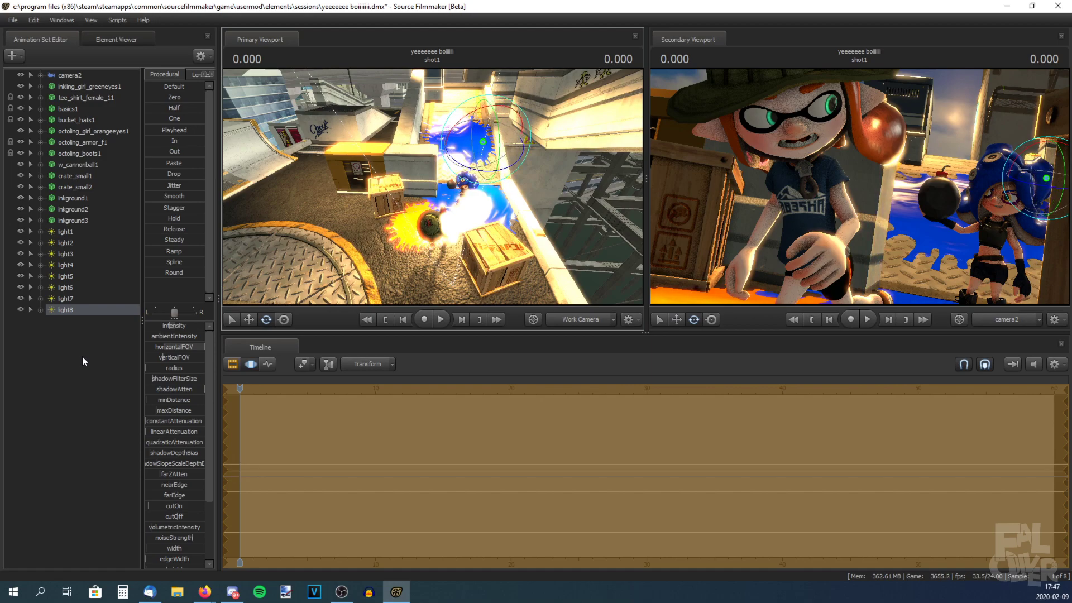
Lower the intensity of light7 behind the inkling.
{"action": "left_click", "coordinate": [112, 346]}
{"action": "mouse_move", "coordinate": [312, 224]}
{"action": "left_mouse_down"}
{"action": "mouse_move", "coordinate": [358, 240]}
{"action": "mouse_move", "coordinate": [323, 226]}
{"action": "left_mouse_up"}
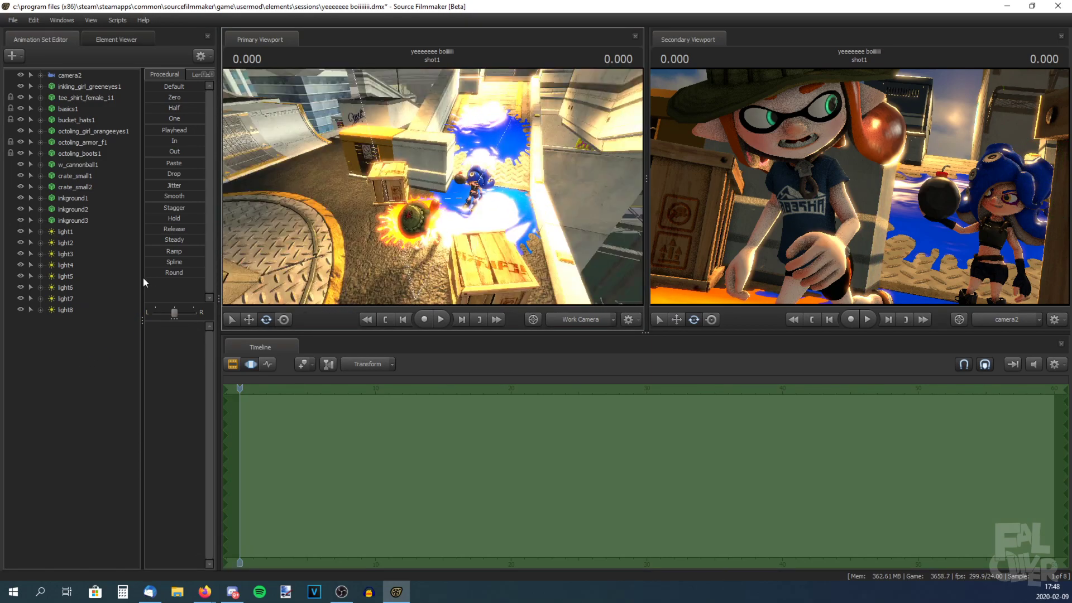
{"action": "left_click", "coordinate": [72, 298]}
{"action": "left_click_drag", "start_coordinate": [164, 326], "coordinate": [155, 327]}
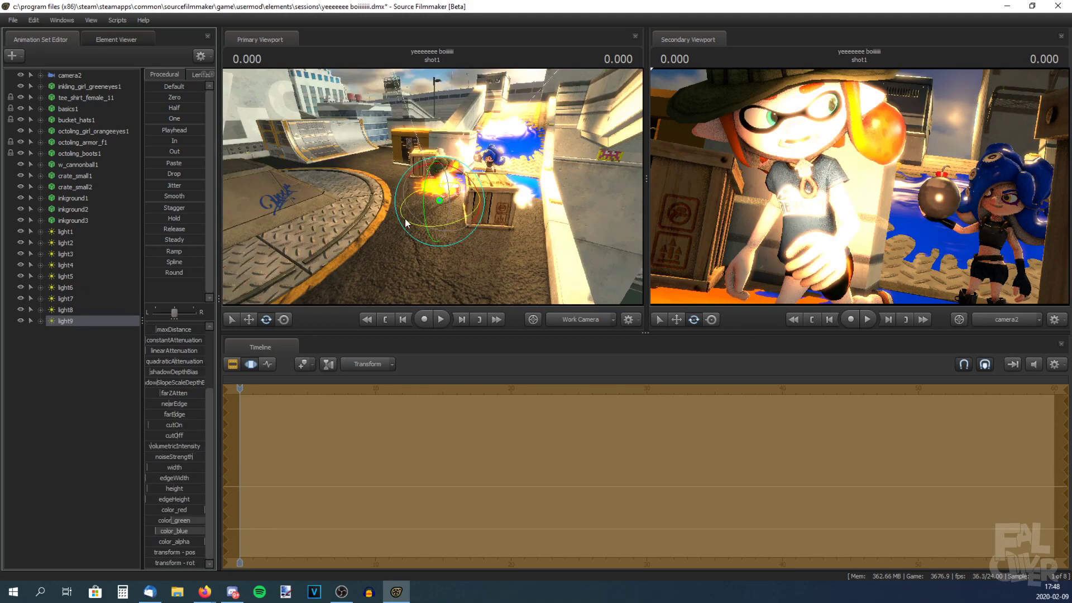
Move light9 away from the characters to the edge of the round metal platform and aim it at them.
{"action": "left_click_drag", "start_coordinate": [408, 223], "coordinate": [268, 217]}
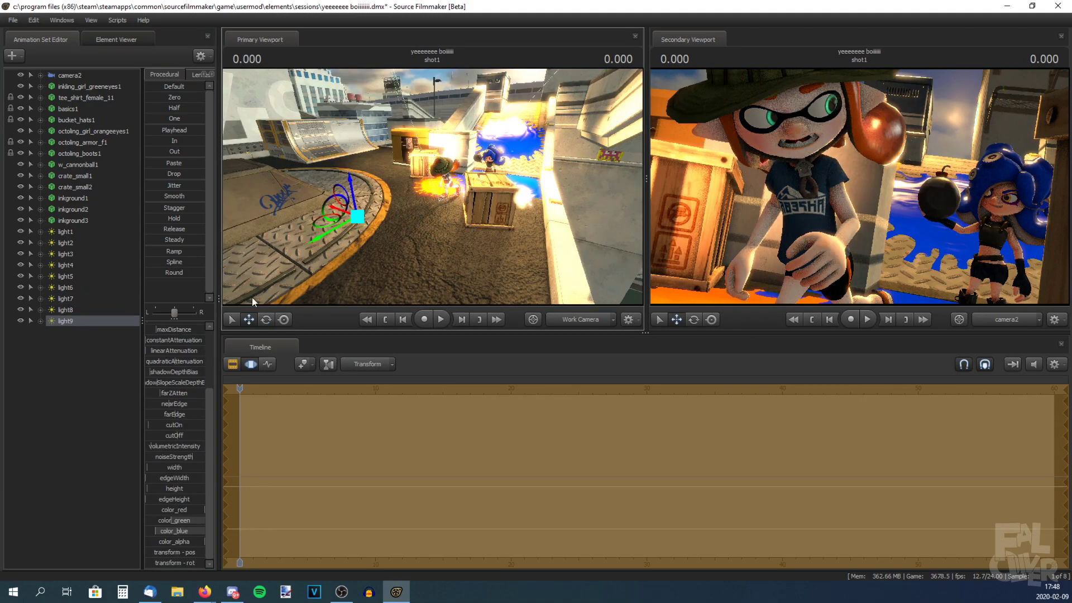
{"action": "left_click", "coordinate": [266, 320]}
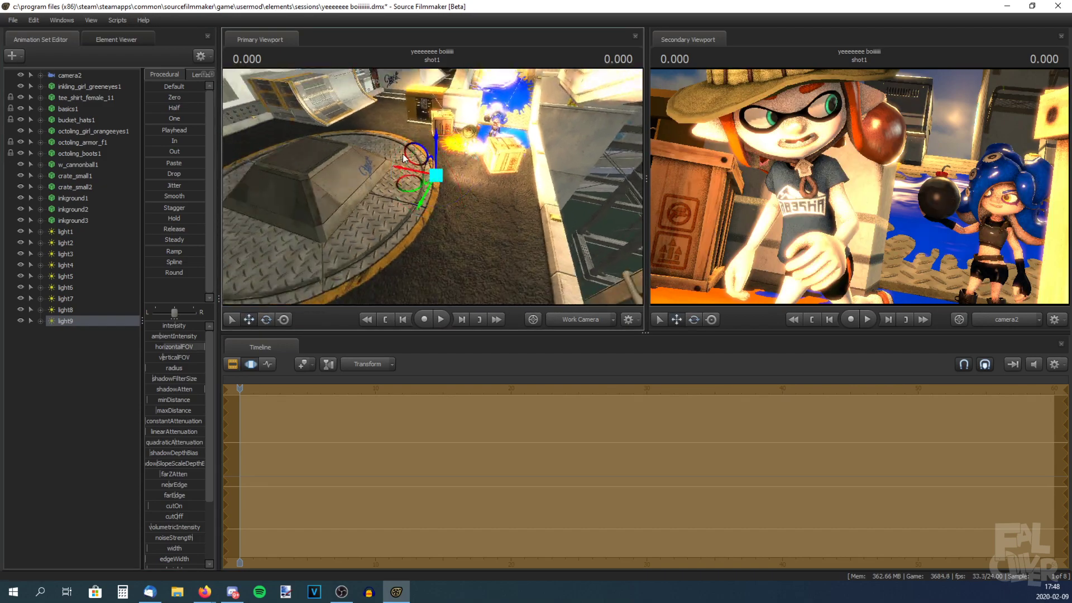
{"action": "mouse_move", "coordinate": [403, 153]}
{"action": "left_mouse_down"}
{"action": "mouse_move", "coordinate": [392, 156]}
{"action": "mouse_move", "coordinate": [410, 153]}
{"action": "mouse_move", "coordinate": [405, 140]}
{"action": "left_mouse_up"}
{"action": "left_click_drag", "start_coordinate": [384, 178], "coordinate": [366, 160]}
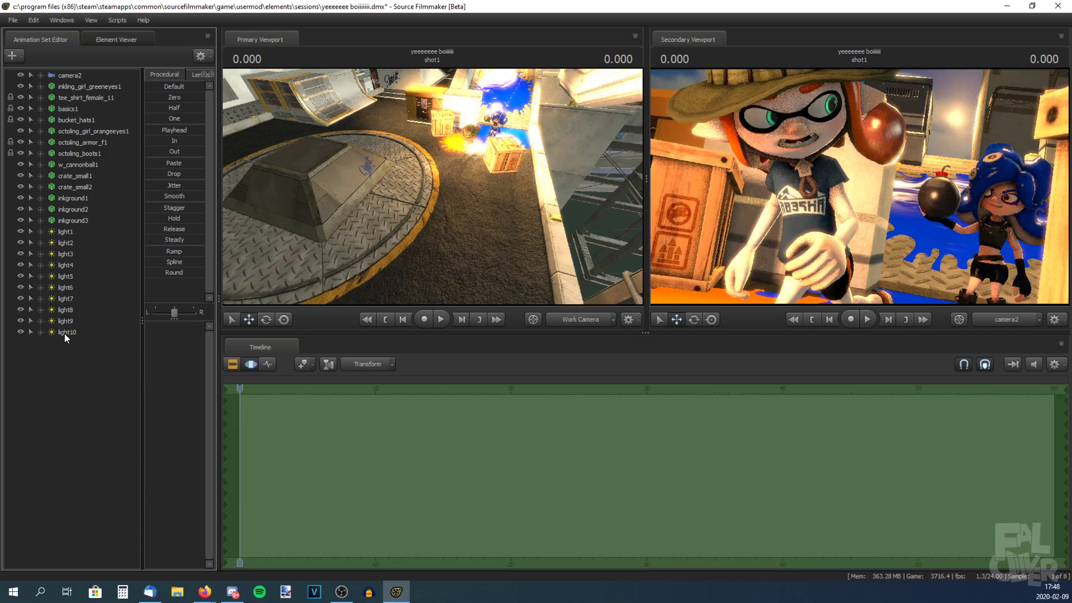
Rotate light10 to adjust how it lights the characters, and save the session.
{"action": "left_click", "coordinate": [64, 333]}
{"action": "left_click_drag", "start_coordinate": [444, 173], "coordinate": [478, 178]}
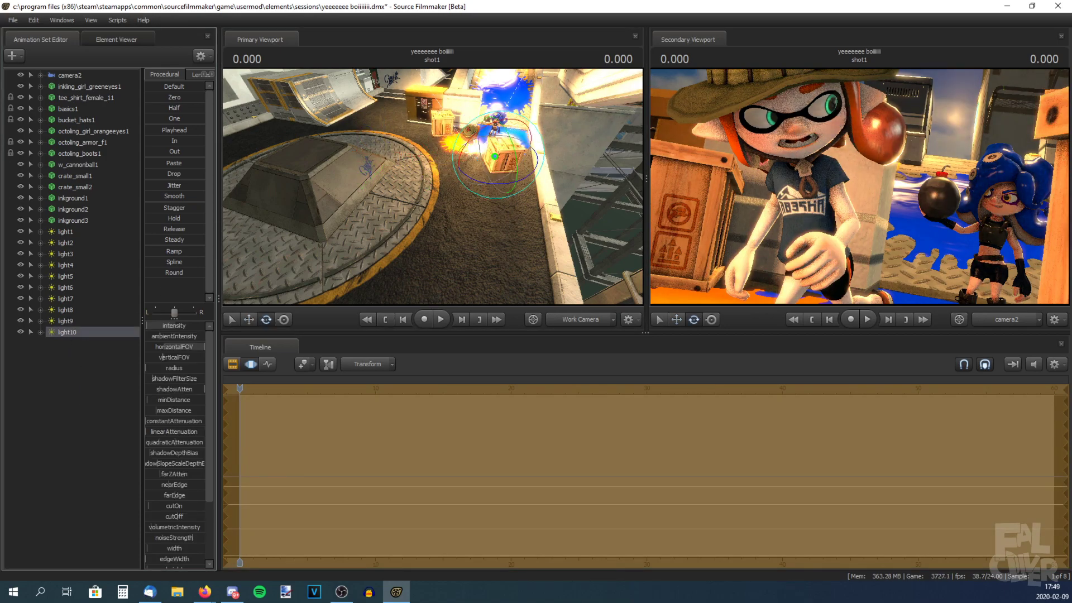
{"action": "left_click", "coordinate": [12, 20]}
{"action": "left_click", "coordinate": [23, 50]}
{"action": "left_click", "coordinate": [233, 364]}
{"action": "left_click", "coordinate": [250, 363]}
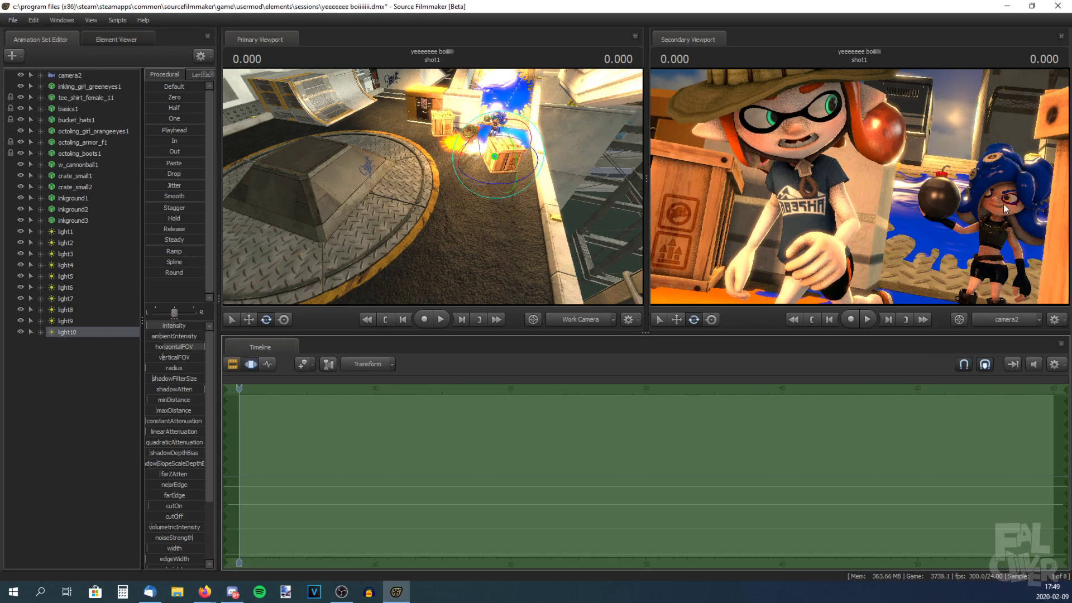
Add a new light, narrow its field of view, and aim and position it to light the octoling.
{"action": "right_click", "coordinate": [42, 360]}
{"action": "left_click", "coordinate": [59, 331]}
{"action": "right_click", "coordinate": [58, 347]}
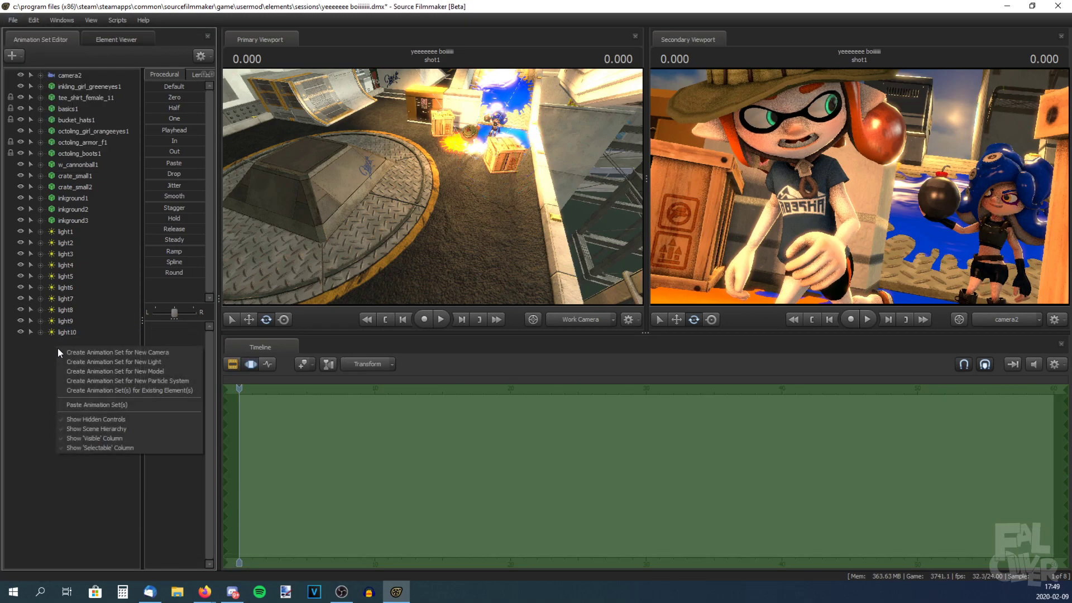
{"action": "left_click", "coordinate": [96, 362]}
{"action": "left_click_drag", "start_coordinate": [469, 184], "coordinate": [463, 166]}
{"action": "left_click_drag", "start_coordinate": [178, 346], "coordinate": [162, 356], "text": "ctrl"}
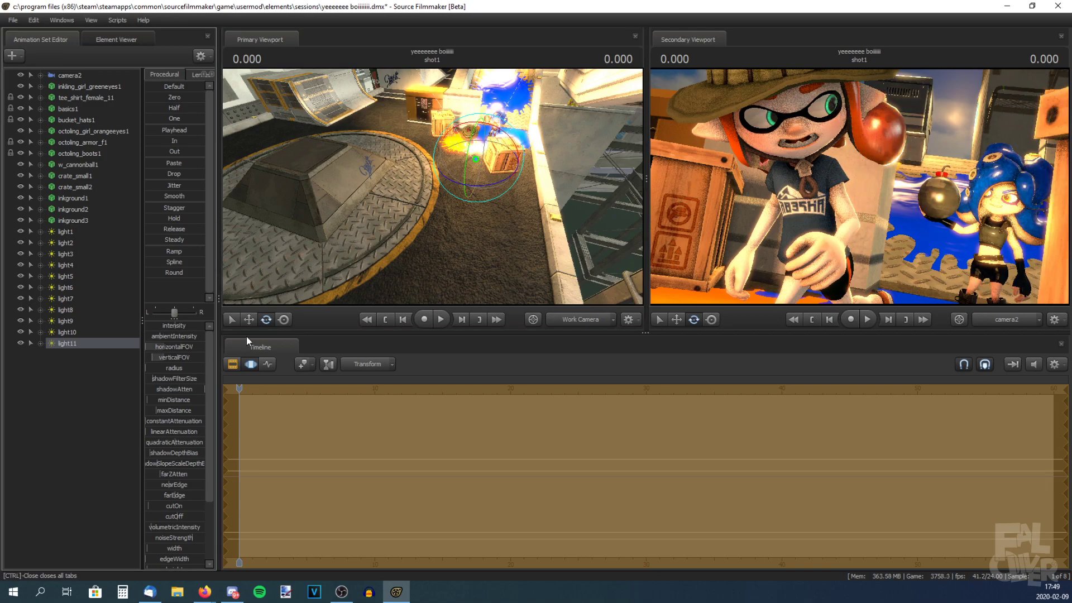
{"action": "left_click", "coordinate": [249, 320]}
{"action": "left_click_drag", "start_coordinate": [450, 166], "coordinate": [459, 153]}
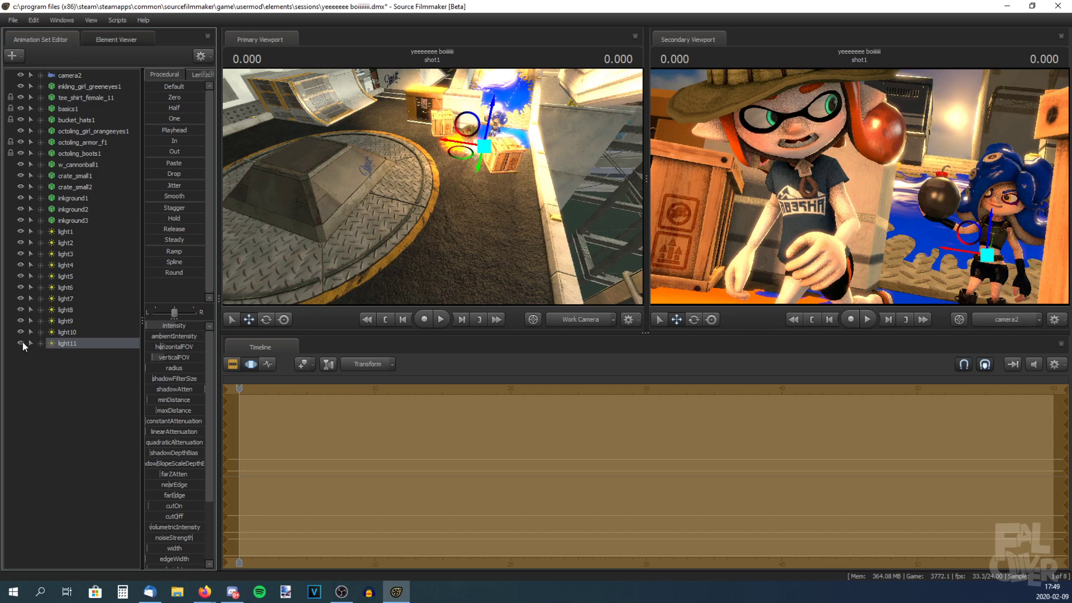
Lower the color_blue value of light12 to give it a warm tint.
{"action": "left_click", "coordinate": [13, 21]}
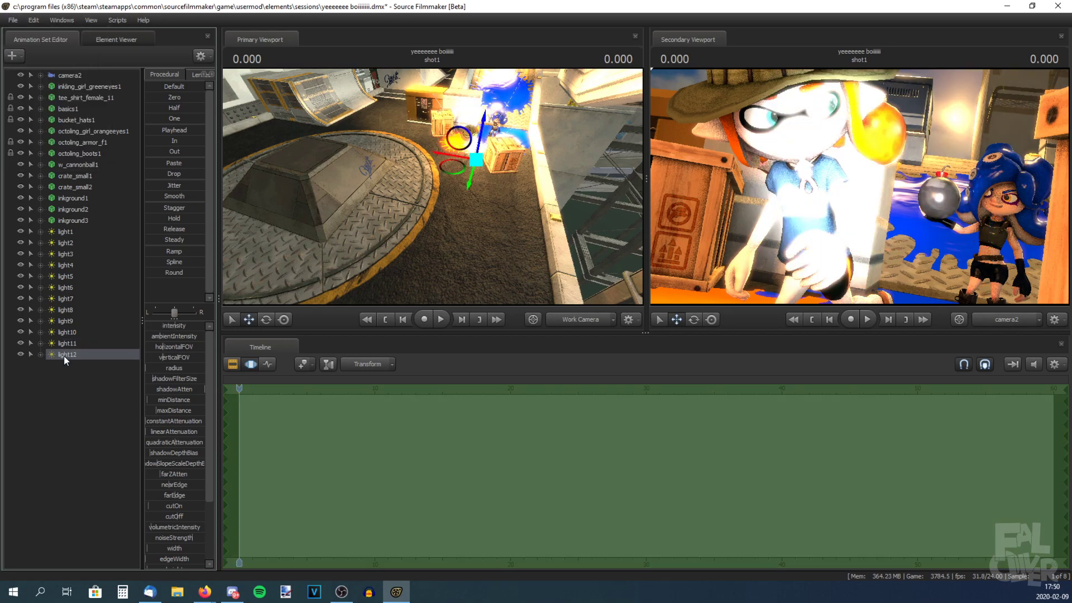
{"action": "right_click", "coordinate": [64, 356]}
{"action": "left_click", "coordinate": [43, 390]}
{"action": "left_click", "coordinate": [68, 356]}
{"action": "scroll", "coordinate": [162, 436], "scroll_direction": "down", "scroll_amount": 3}
{"action": "left_click_drag", "start_coordinate": [176, 531], "coordinate": [154, 530]}
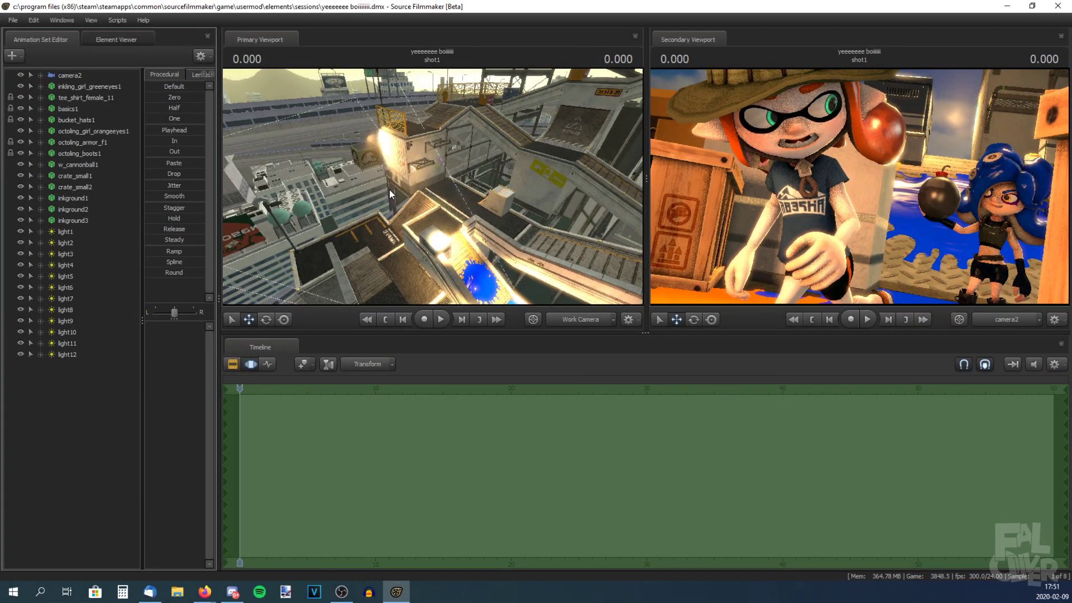
Add a new light for the inkling and lower its color_blue, intensity and horizontalFOV.
{"action": "mouse_move", "coordinate": [387, 189]}
{"action": "left_mouse_down"}
{"action": "mouse_move", "coordinate": [363, 215]}
{"action": "mouse_move", "coordinate": [284, 220]}
{"action": "mouse_move", "coordinate": [409, 175]}
{"action": "left_mouse_up"}
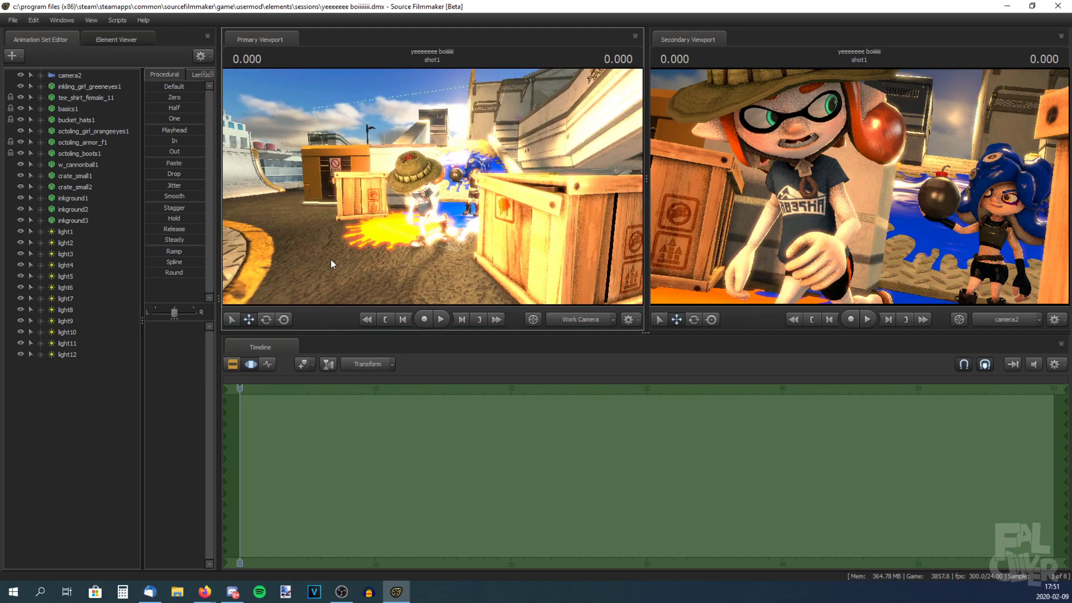
{"action": "right_click", "coordinate": [64, 369]}
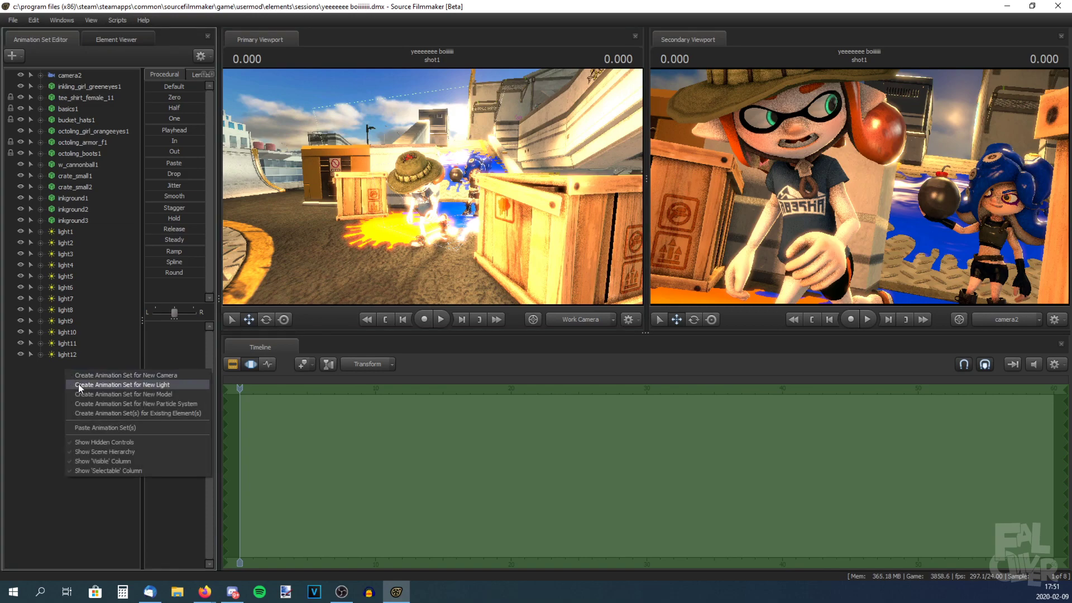
{"action": "left_click", "coordinate": [82, 383]}
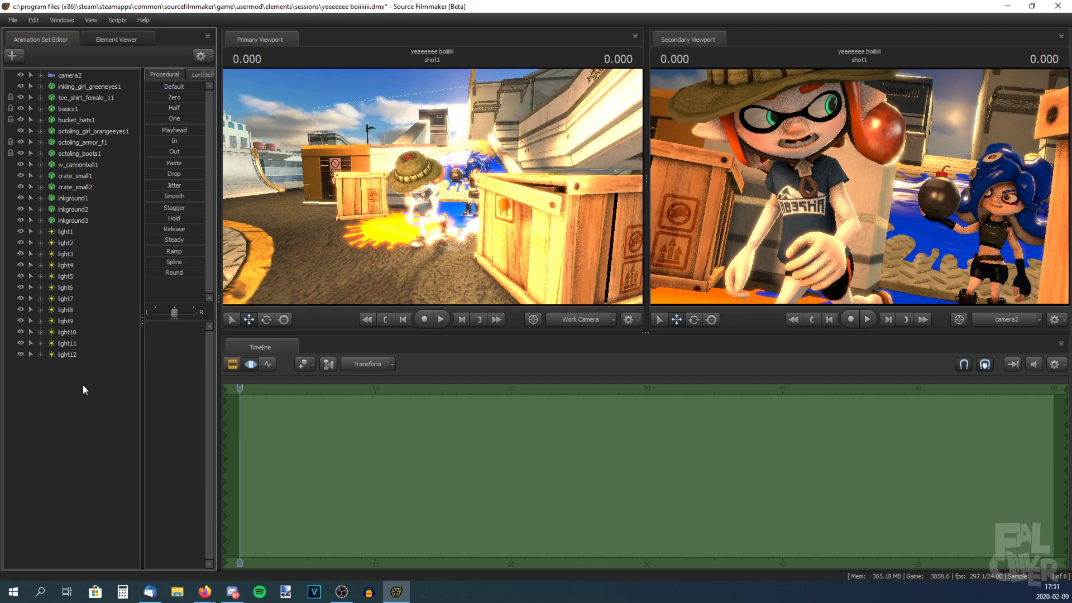
{"action": "scroll", "coordinate": [176, 512], "scroll_direction": "down", "scroll_amount": 3}
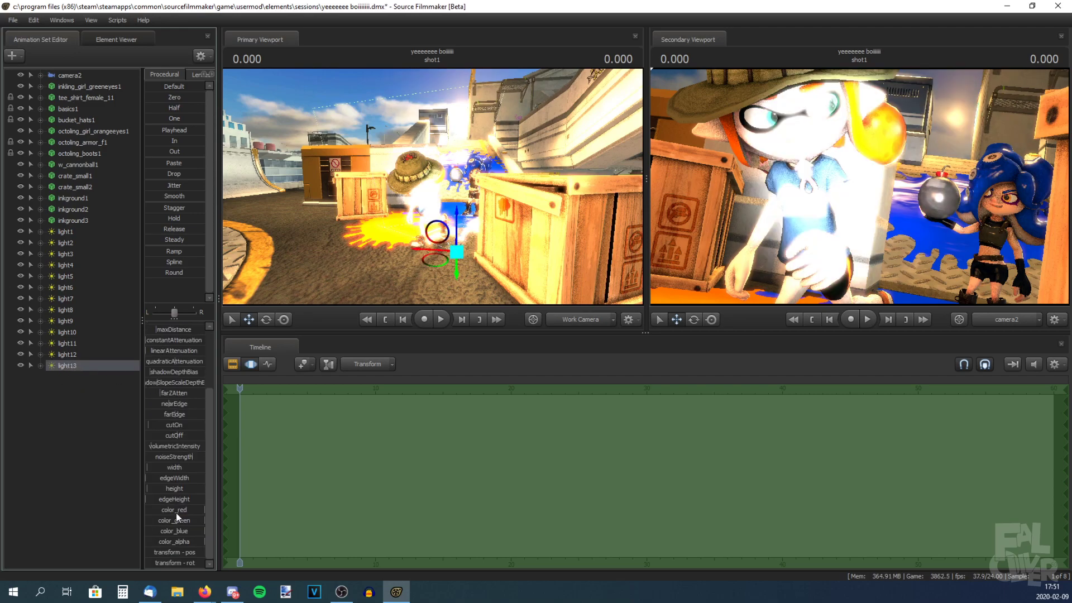
{"action": "left_click_drag", "start_coordinate": [187, 510], "coordinate": [147, 530]}
{"action": "mouse_move", "coordinate": [148, 531]}
{"action": "left_mouse_down"}
{"action": "mouse_move", "coordinate": [168, 531]}
{"action": "mouse_move", "coordinate": [149, 531]}
{"action": "left_mouse_up"}
{"action": "scroll", "coordinate": [174, 525], "scroll_direction": "up", "scroll_amount": 3}
{"action": "left_click_drag", "start_coordinate": [167, 325], "coordinate": [148, 347]}
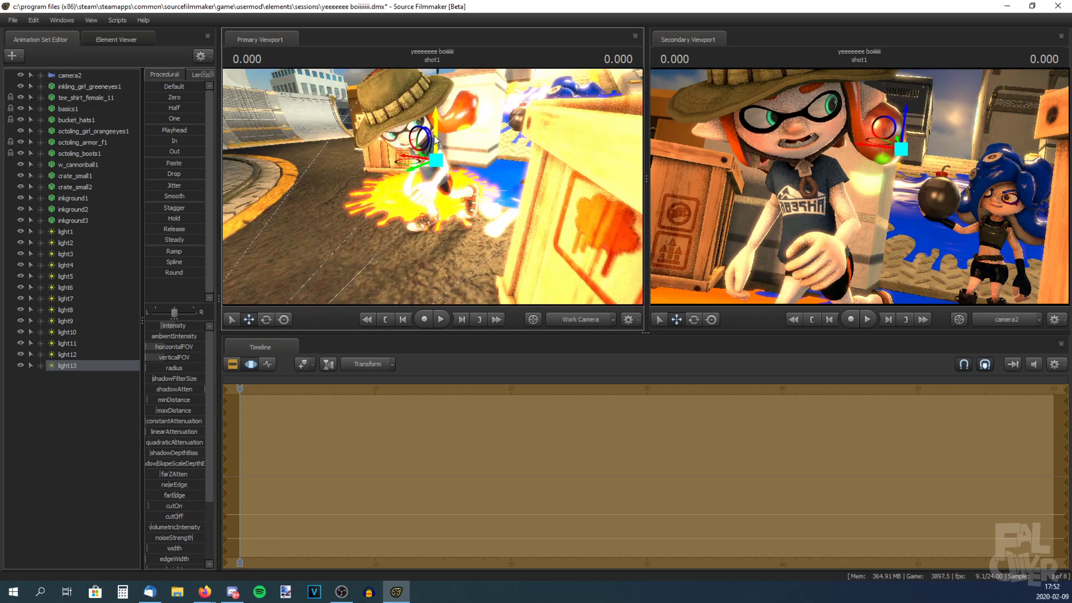
Move light13 down behind the inkling's side and rotate it towards her.
{"action": "left_click_drag", "start_coordinate": [436, 121], "coordinate": [435, 155]}
{"action": "left_click_drag", "start_coordinate": [405, 202], "coordinate": [416, 189]}
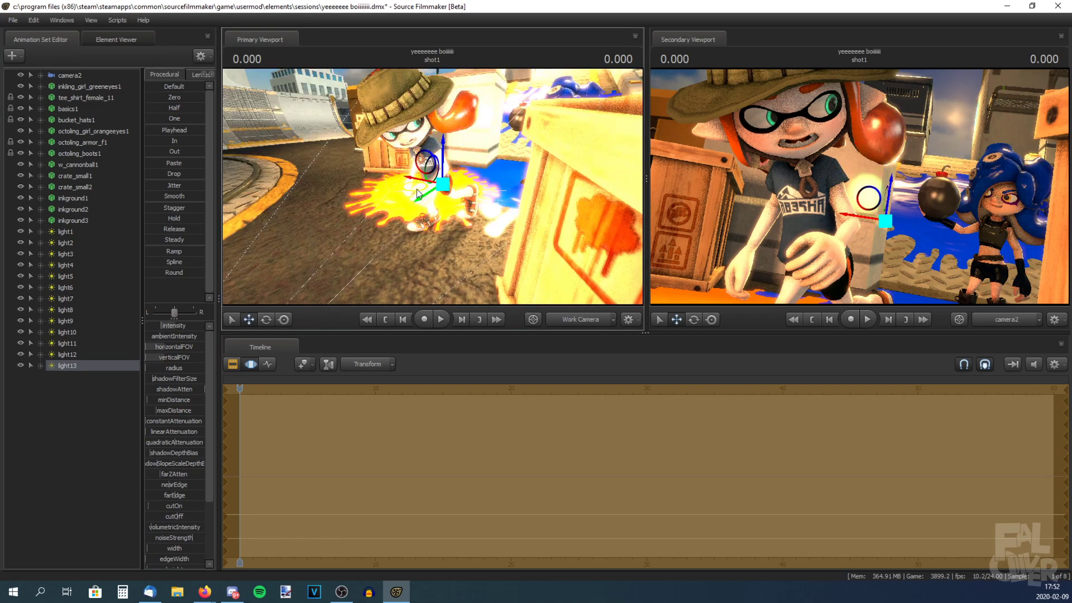
{"action": "key", "text": "e"}
{"action": "left_click_drag", "start_coordinate": [433, 218], "coordinate": [449, 196]}
{"action": "key", "text": "w"}
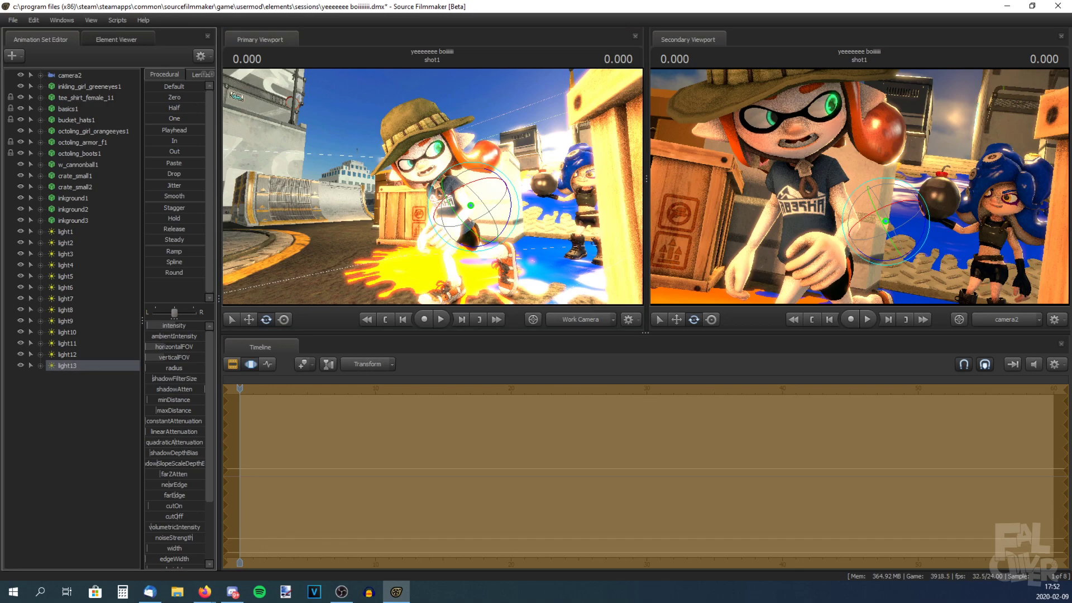
Copy light13 and paste it as a second inkling light.
{"action": "right_click", "coordinate": [69, 369]}
{"action": "left_click", "coordinate": [74, 382]}
{"action": "right_click", "coordinate": [37, 381]}
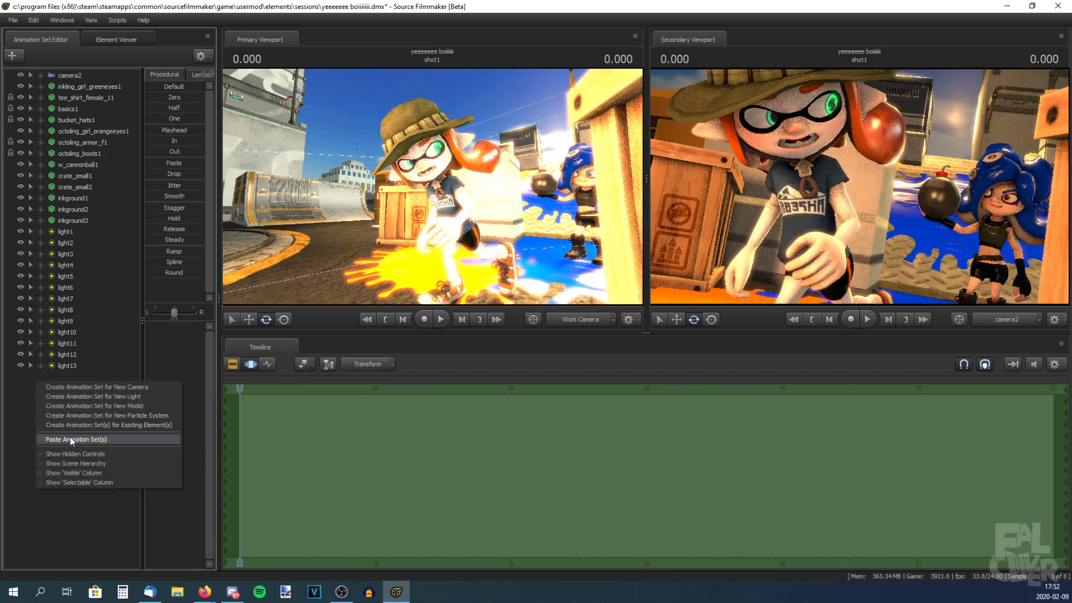
{"action": "left_click", "coordinate": [71, 438]}
Move light13 to the inkling's other side near the wooden crate and rotate it towards her.
{"action": "left_click", "coordinate": [66, 367]}
{"action": "mouse_move", "coordinate": [414, 146]}
{"action": "left_mouse_down"}
{"action": "mouse_move", "coordinate": [414, 168]}
{"action": "mouse_move", "coordinate": [414, 146]}
{"action": "mouse_move", "coordinate": [427, 137]}
{"action": "mouse_move", "coordinate": [410, 154]}
{"action": "mouse_move", "coordinate": [432, 144]}
{"action": "left_mouse_up"}
{"action": "key", "text": "w"}
{"action": "left_click", "coordinate": [265, 319]}
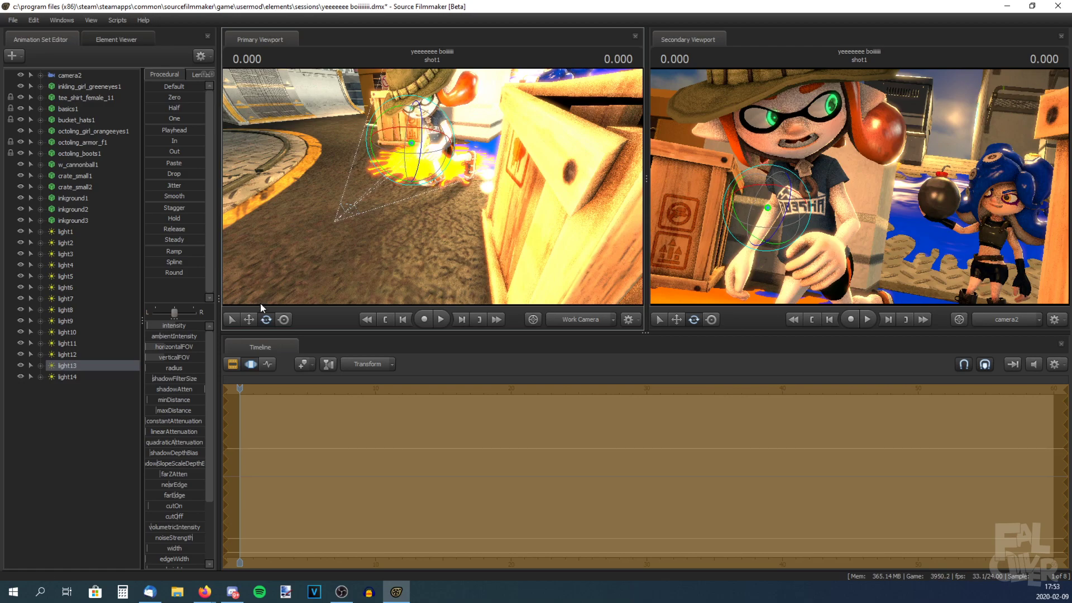
{"action": "left_click", "coordinate": [249, 319]}
{"action": "key", "text": "w"}
{"action": "mouse_move", "coordinate": [412, 184]}
{"action": "left_mouse_down"}
{"action": "mouse_move", "coordinate": [397, 178]}
{"action": "mouse_move", "coordinate": [387, 203]}
{"action": "mouse_move", "coordinate": [402, 196]}
{"action": "left_mouse_up"}
{"action": "key", "text": "e"}
{"action": "left_click", "coordinate": [266, 266]}
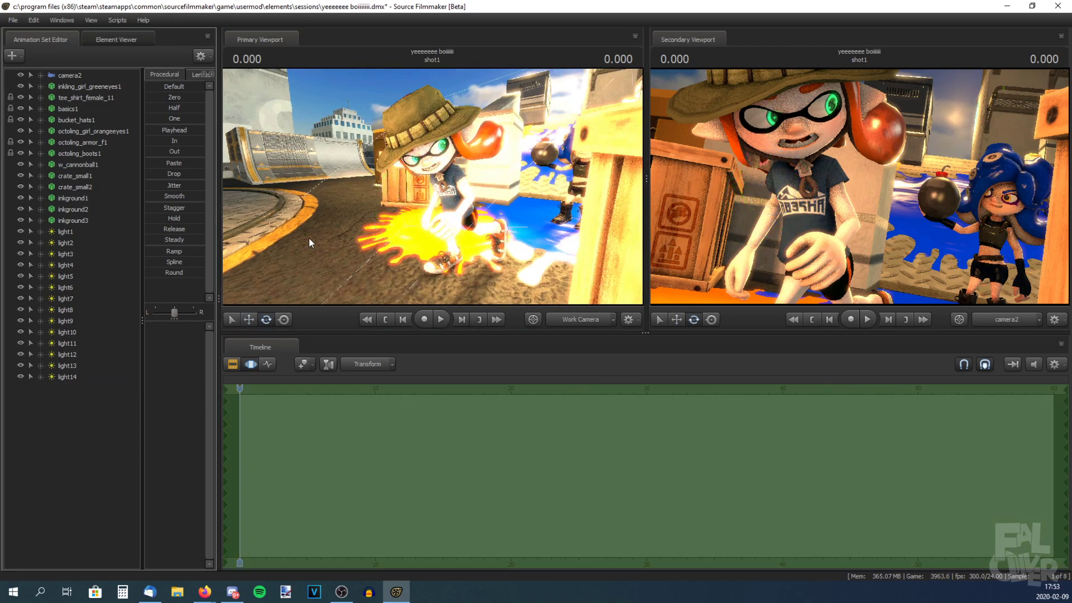
Add another light to the scene and lower its color_blue.
{"action": "left_click", "coordinate": [77, 377]}
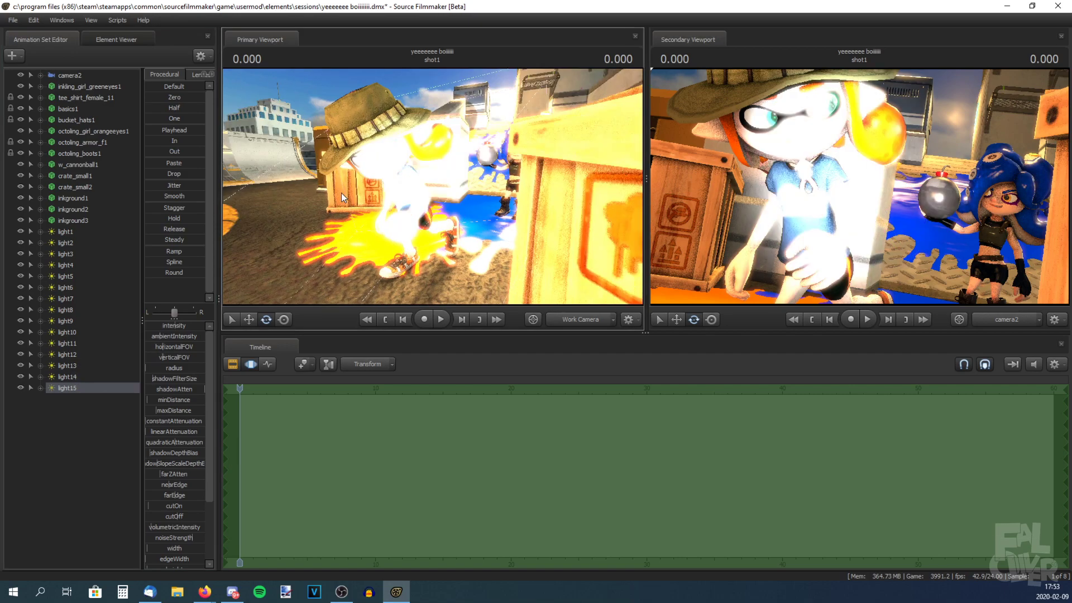
{"action": "mouse_move", "coordinate": [341, 193]}
{"action": "left_mouse_down"}
{"action": "mouse_move", "coordinate": [358, 196]}
{"action": "mouse_move", "coordinate": [346, 187]}
{"action": "left_mouse_up"}
{"action": "scroll", "coordinate": [178, 424], "scroll_direction": "down", "scroll_amount": 3}
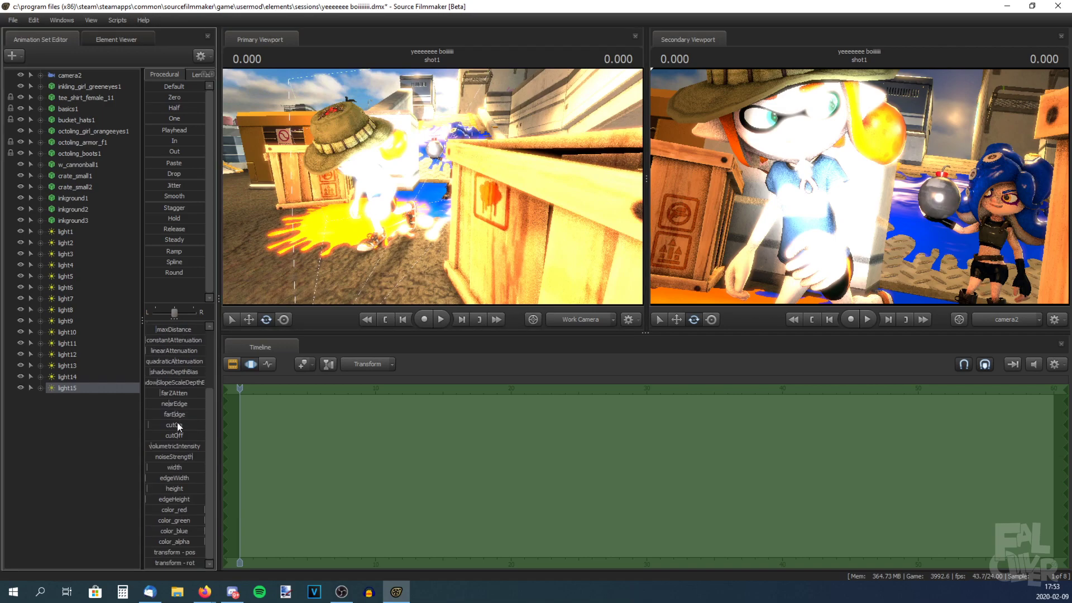
{"action": "left_click", "coordinate": [186, 531]}
Move light15 towards the octoling and lower its verticalFOV.
{"action": "left_click_drag", "start_coordinate": [357, 223], "coordinate": [433, 187]}
{"action": "left_click", "coordinate": [249, 319]}
{"action": "left_click_drag", "start_coordinate": [458, 162], "coordinate": [481, 146]}
{"action": "mouse_move", "coordinate": [432, 187]}
{"action": "left_mouse_down"}
{"action": "mouse_move", "coordinate": [431, 199]}
{"action": "mouse_move", "coordinate": [427, 187]}
{"action": "left_mouse_up"}
{"action": "scroll", "coordinate": [180, 380], "scroll_direction": "up", "scroll_amount": 3}
{"action": "left_click_drag", "start_coordinate": [163, 358], "coordinate": [133, 359]}
Position light15 beside the octoling's head.
{"action": "left_click_drag", "start_coordinate": [452, 161], "coordinate": [452, 127]}
{"action": "left_click_drag", "start_coordinate": [430, 151], "coordinate": [413, 151]}
{"action": "left_click_drag", "start_coordinate": [268, 287], "coordinate": [268, 287]}
{"action": "left_click_drag", "start_coordinate": [444, 121], "coordinate": [404, 121]}
{"action": "left_click_drag", "start_coordinate": [396, 225], "coordinate": [397, 220]}
Rotate light15 onto the octoling and lower its intensity.
{"action": "key", "text": "e"}
{"action": "left_click_drag", "start_coordinate": [409, 133], "coordinate": [428, 134]}
{"action": "left_click_drag", "start_coordinate": [176, 326], "coordinate": [147, 325]}
{"action": "left_click_drag", "start_coordinate": [426, 158], "coordinate": [431, 139]}
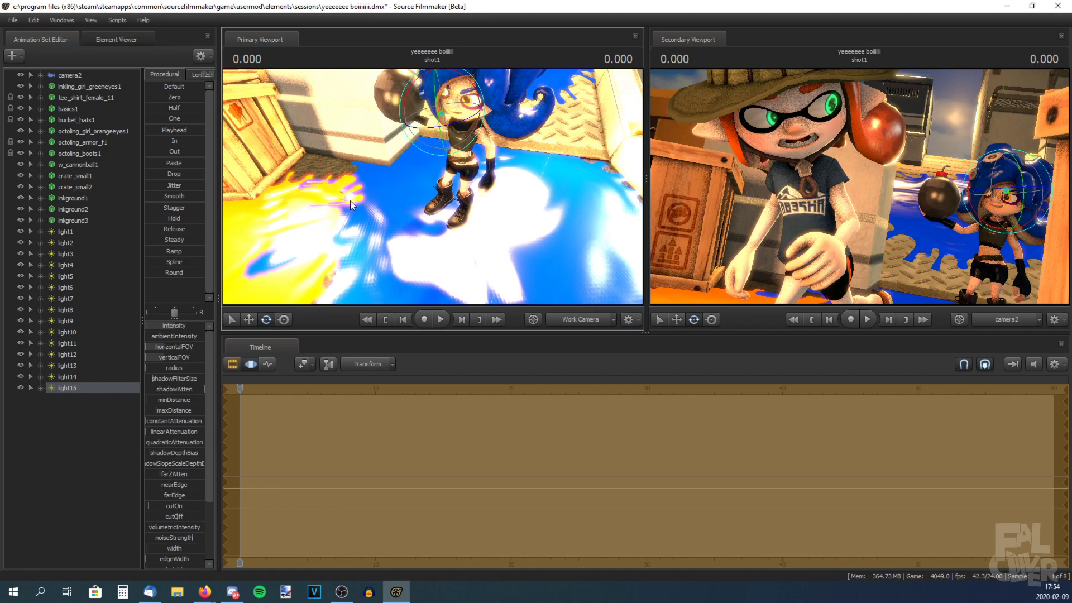
{"action": "left_click_drag", "start_coordinate": [433, 220], "coordinate": [416, 187]}
Disable the primary viewport's lighting and turn off Ambient Occlusion in the Progressive Refinement settings.
{"action": "right_click", "coordinate": [434, 164]}
{"action": "left_click", "coordinate": [447, 195]}
{"action": "left_click_drag", "start_coordinate": [447, 194], "coordinate": [425, 197]}
{"action": "right_click", "coordinate": [387, 202]}
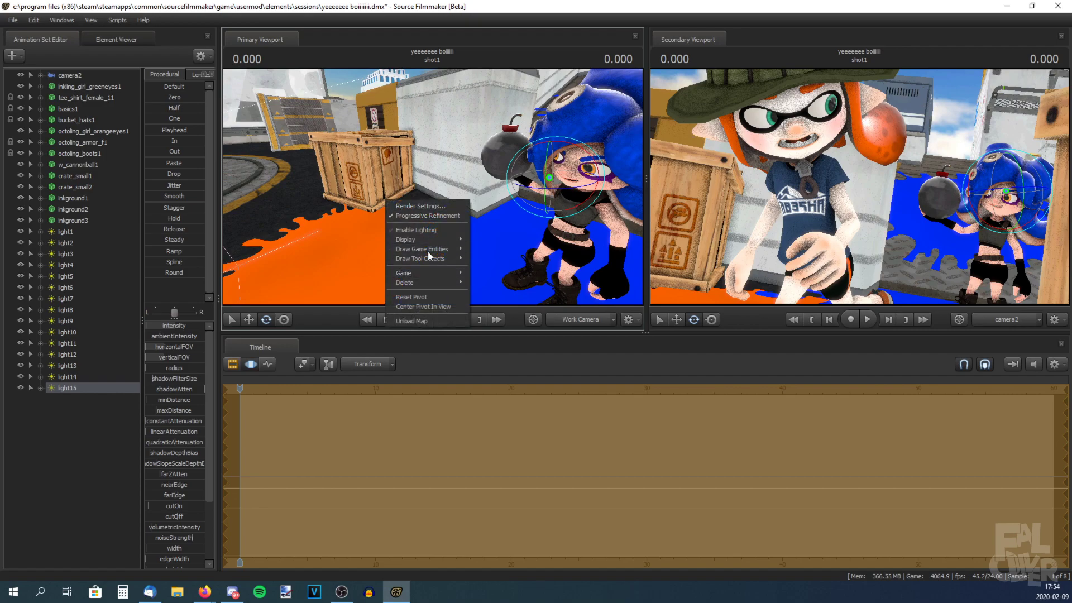
{"action": "left_click", "coordinate": [428, 207]}
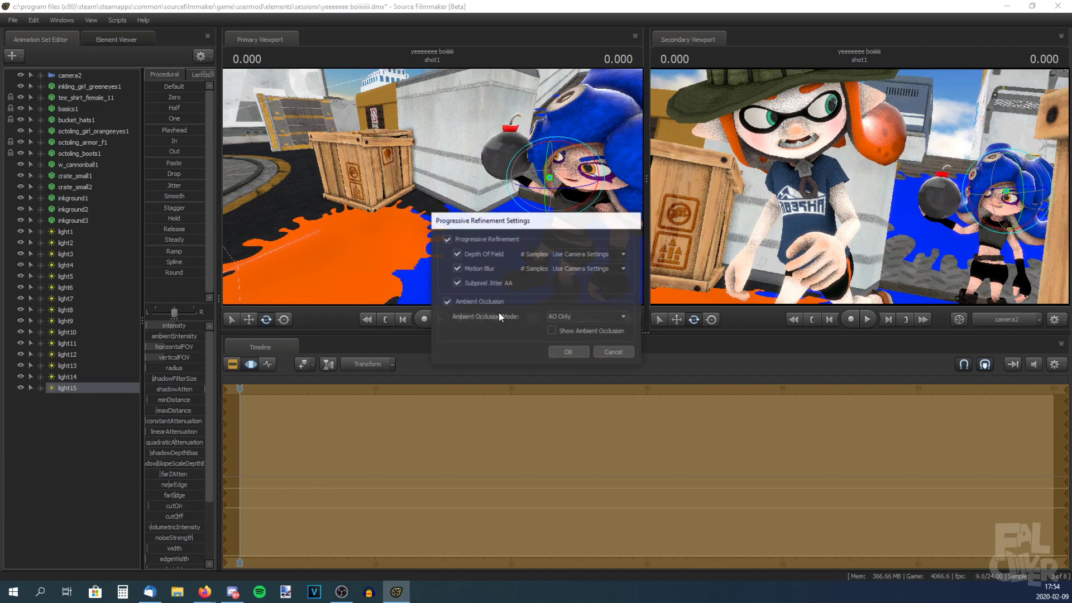
{"action": "left_click", "coordinate": [447, 302]}
{"action": "left_click", "coordinate": [563, 350]}
Re-enable the primary viewport's lighting and turn Ambient Occlusion back on in the Progressive Refinement settings.
{"action": "right_click", "coordinate": [418, 183]}
{"action": "left_click", "coordinate": [430, 217]}
{"action": "left_click_drag", "start_coordinate": [402, 190], "coordinate": [431, 195]}
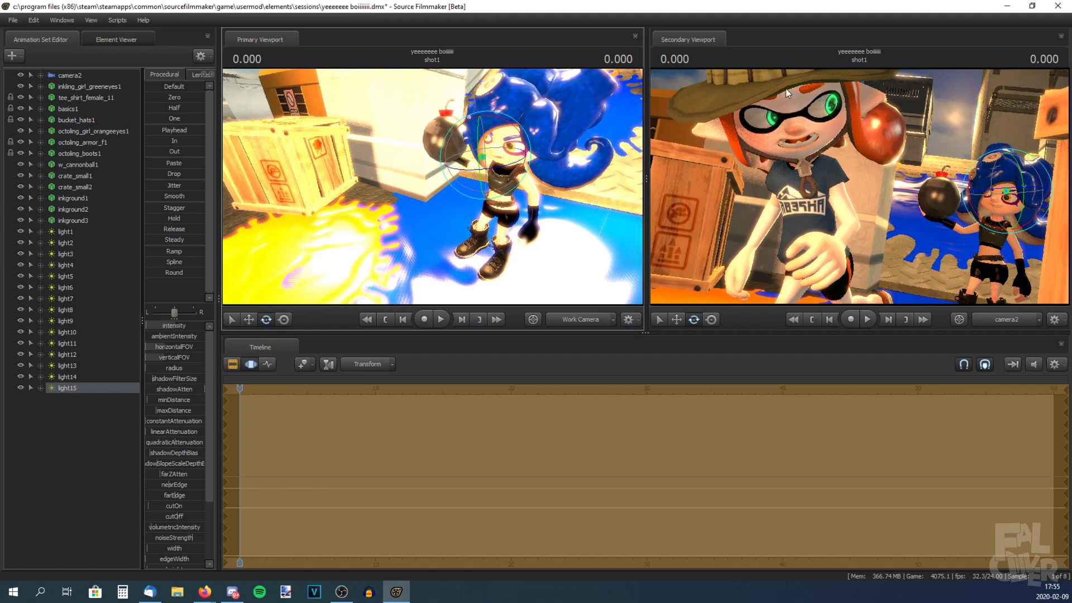
{"action": "right_click", "coordinate": [409, 140]}
{"action": "left_click", "coordinate": [421, 155]}
{"action": "right_click", "coordinate": [418, 145]}
{"action": "left_click", "coordinate": [422, 148]}
{"action": "left_click", "coordinate": [450, 299]}
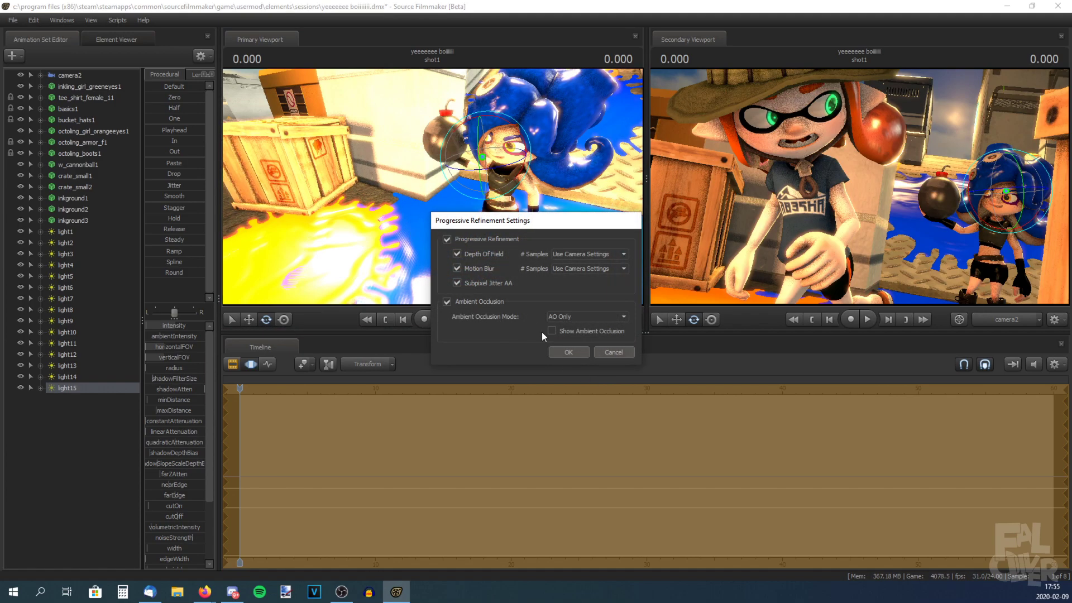
{"action": "left_click", "coordinate": [572, 348]}
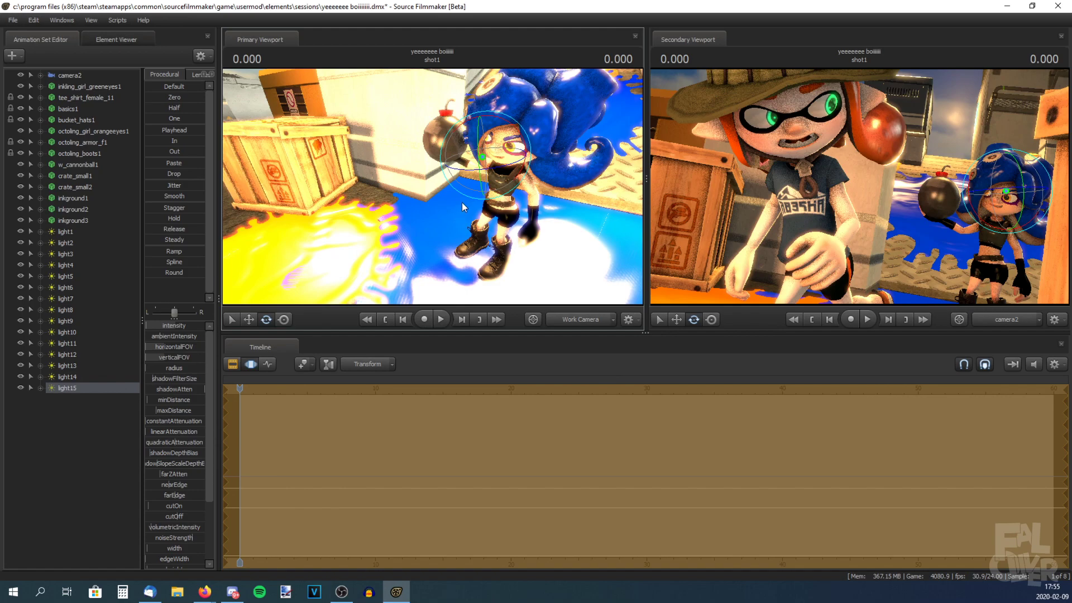
{"action": "left_click_drag", "start_coordinate": [474, 178], "coordinate": [474, 177]}
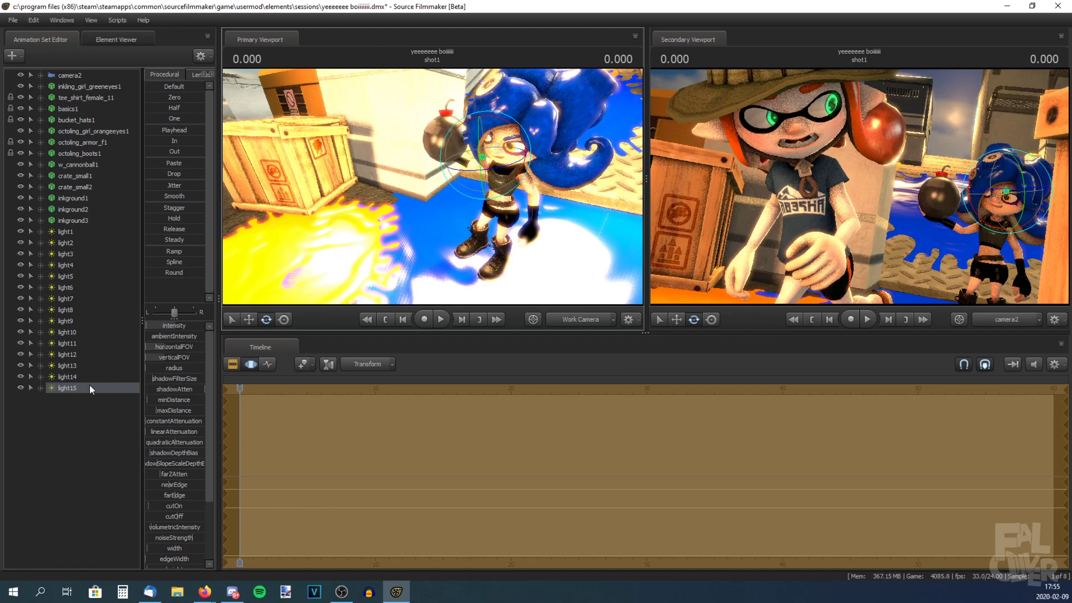
Duplicate light15 as a second octoling light and raise the copy's intensity slightly.
{"action": "right_click", "coordinate": [88, 407]}
{"action": "left_click", "coordinate": [107, 468]}
{"action": "right_click", "coordinate": [68, 397]}
{"action": "left_click", "coordinate": [112, 535]}
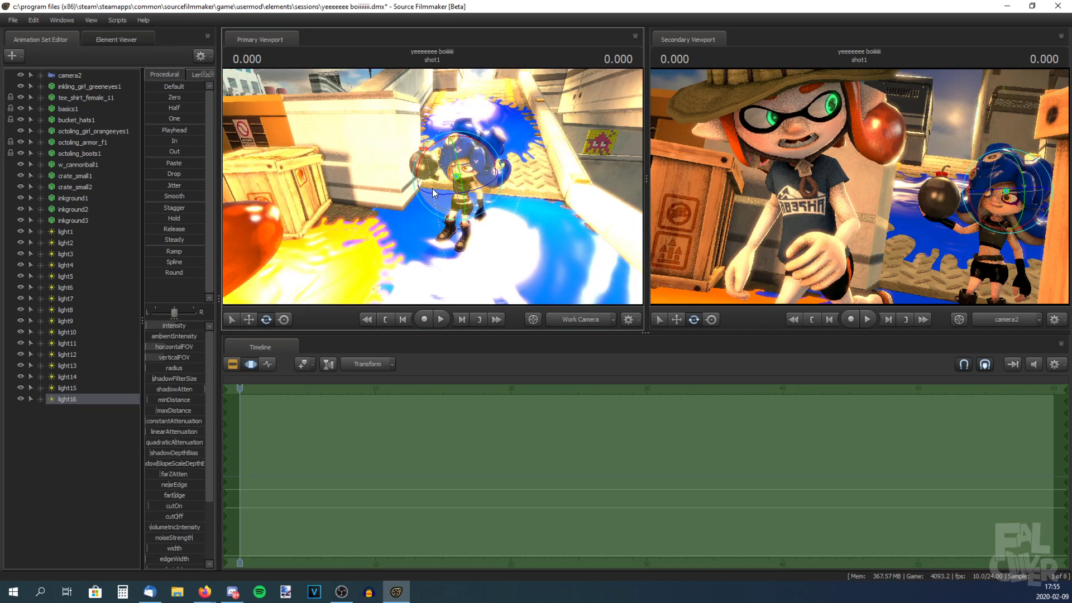
{"action": "left_click_drag", "start_coordinate": [163, 324], "coordinate": [169, 325]}
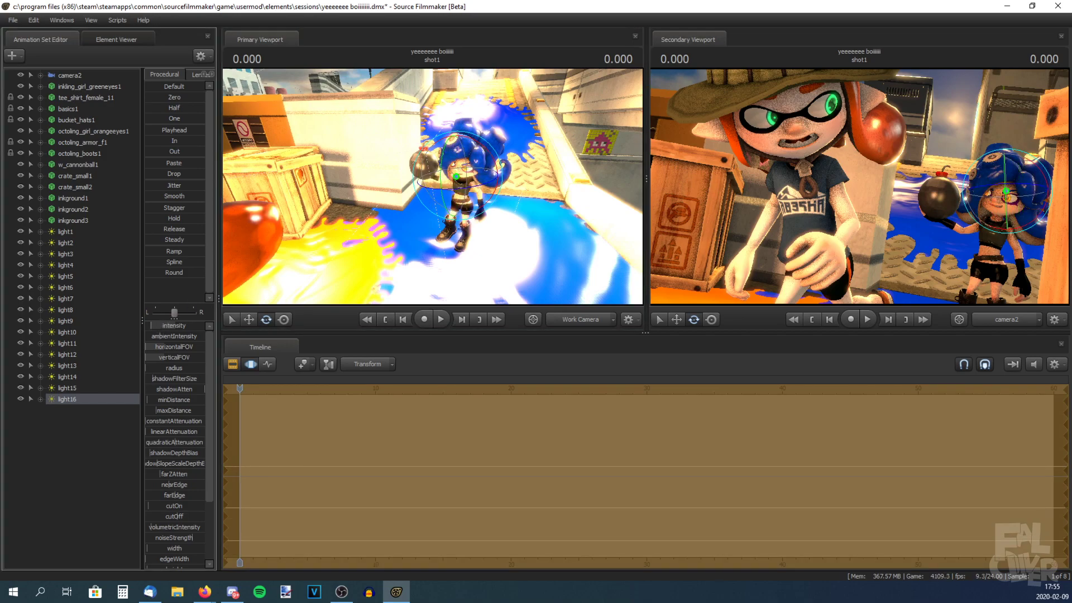
{"action": "left_click", "coordinate": [62, 440]}
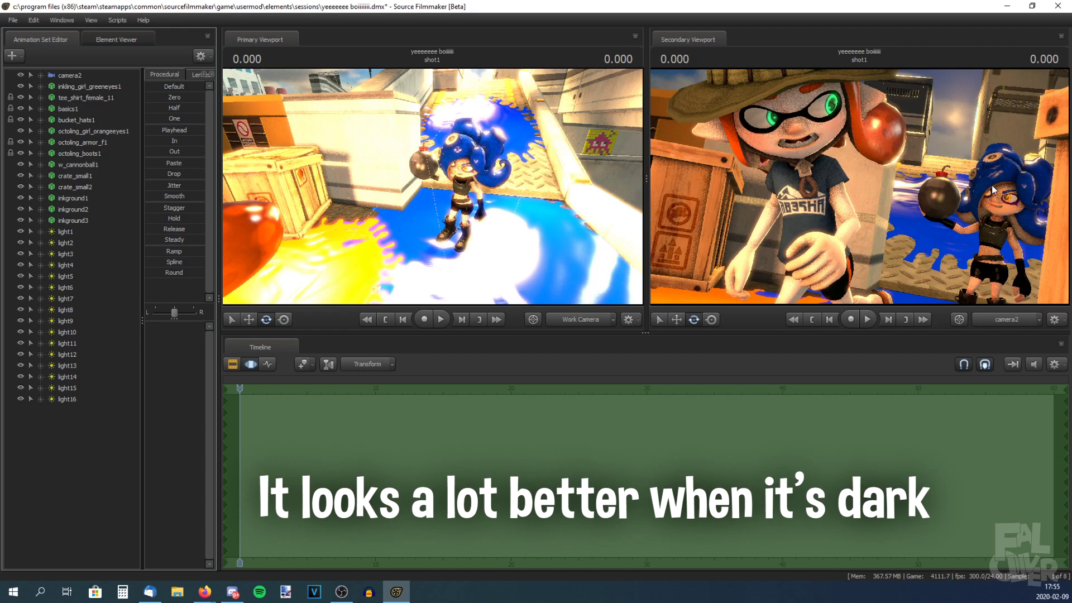
Delete light13, light14, light15 and light16, comparing the shot with and without them by undoing and redoing the deletion.
{"action": "left_click", "coordinate": [73, 398]}
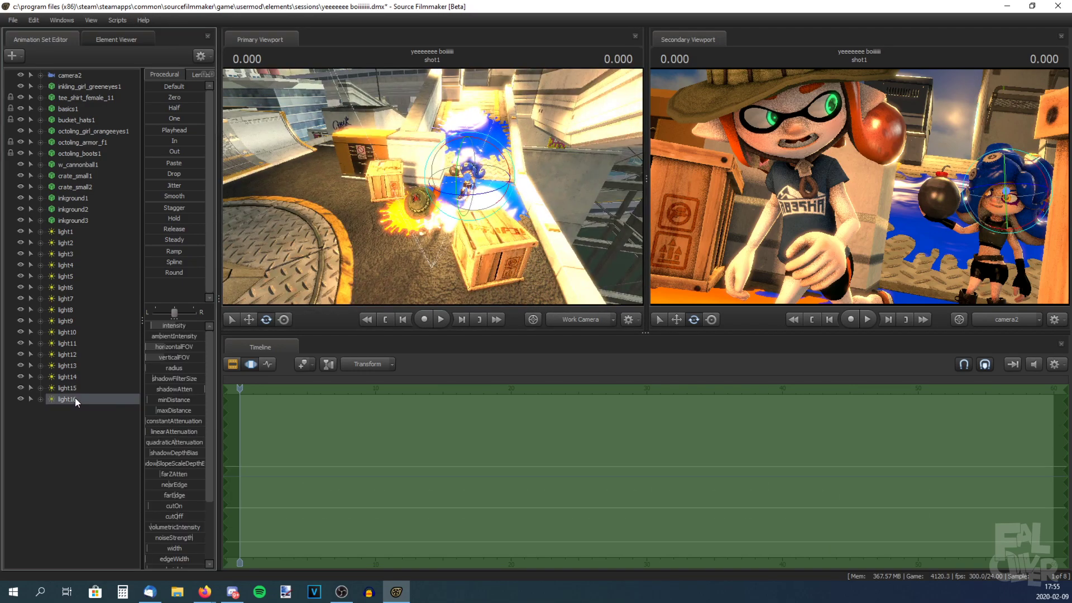
{"action": "left_click", "coordinate": [69, 378], "text": "shift"}
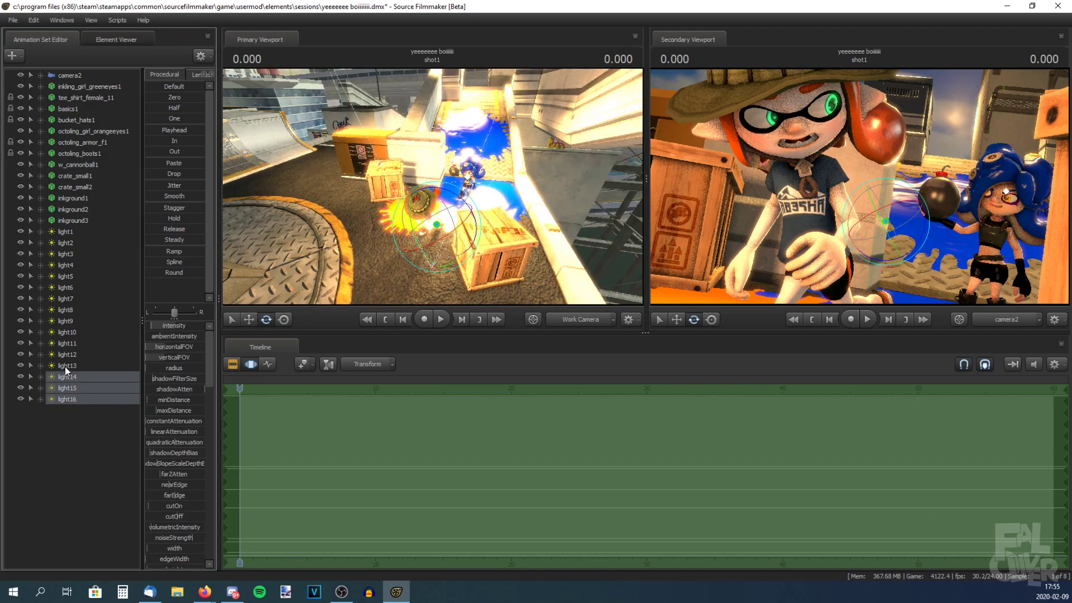
{"action": "left_click", "coordinate": [64, 367], "text": "shift"}
{"action": "right_click", "coordinate": [65, 366]}
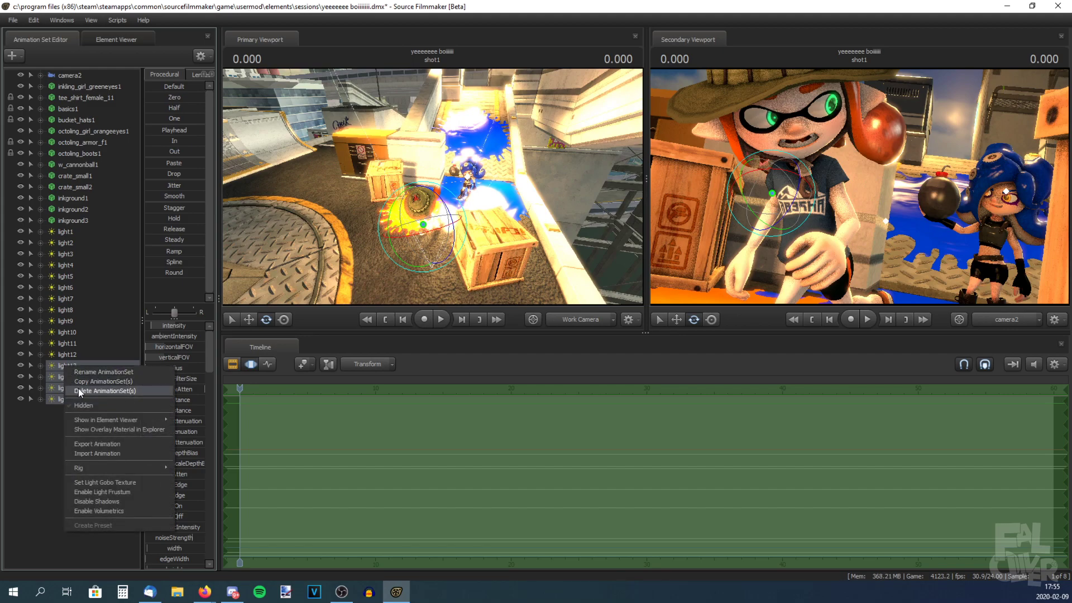
{"action": "left_click", "coordinate": [78, 390]}
{"action": "key", "text": "ctrl+z"}
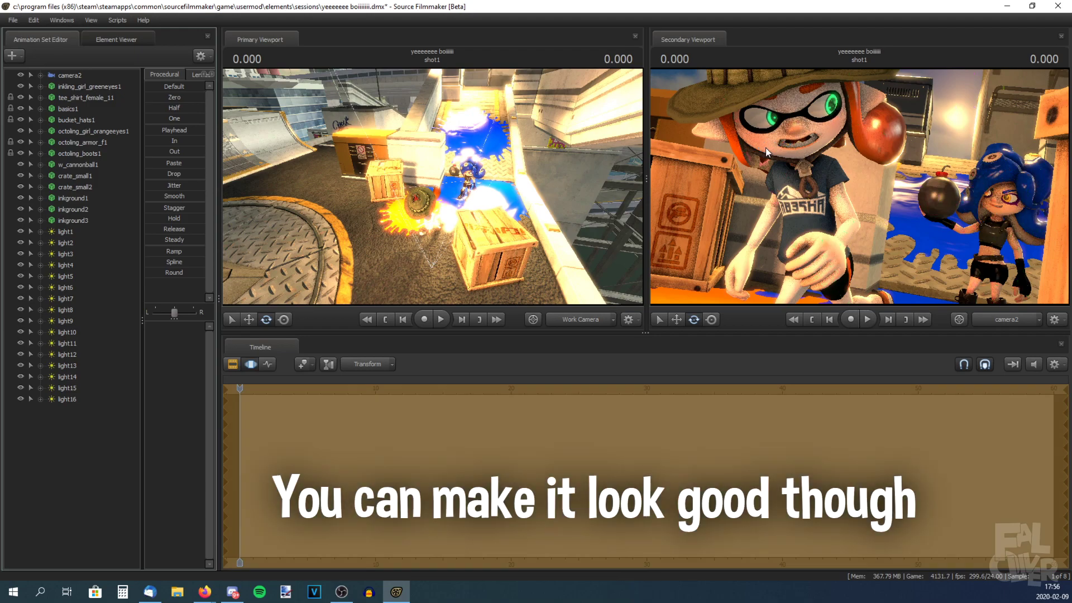
{"action": "key", "text": "ctrl+y"}
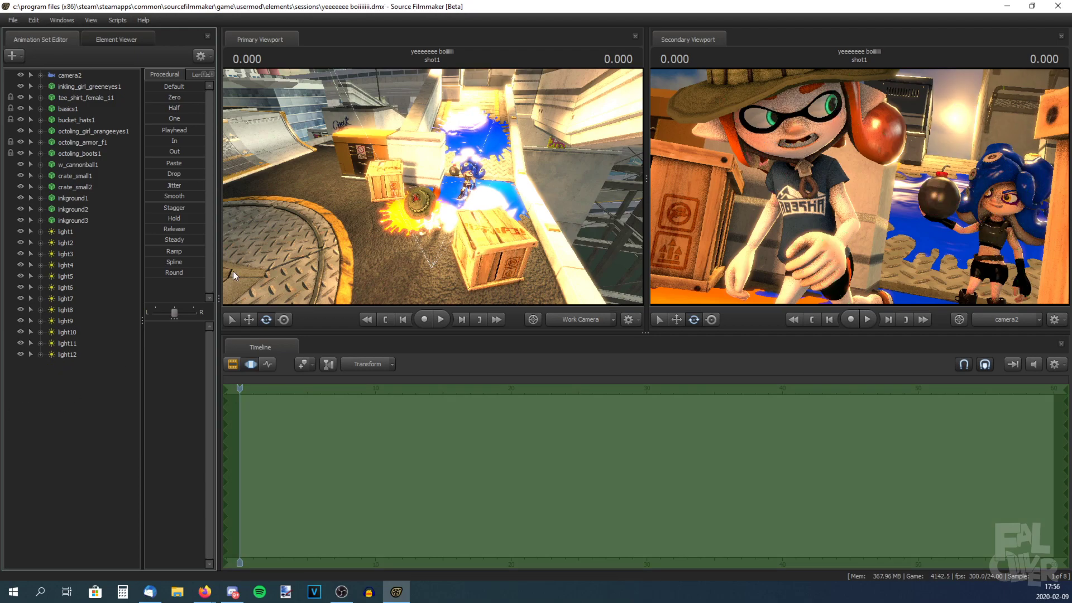
Set the Depth Of Field samples to 1024 (override) in the Progressive Refinement settings and return to the Motion Editor.
{"action": "left_click_drag", "start_coordinate": [334, 214], "coordinate": [359, 153]}
{"action": "right_click", "coordinate": [359, 153]}
{"action": "left_click", "coordinate": [385, 170]}
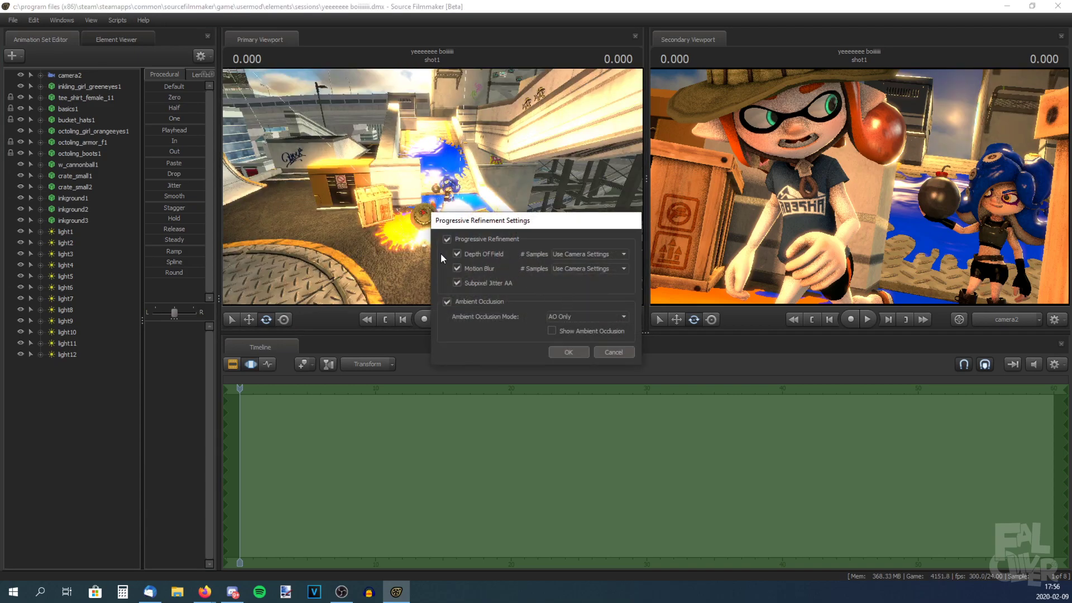
{"action": "left_click", "coordinate": [591, 253]}
{"action": "left_click", "coordinate": [591, 253]}
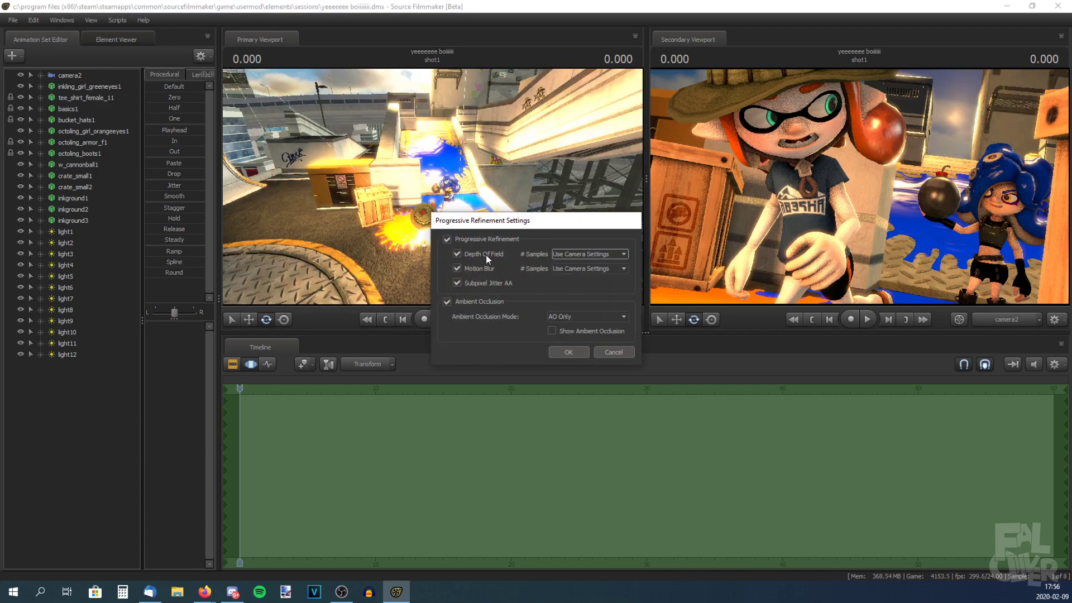
{"action": "left_click", "coordinate": [570, 253]}
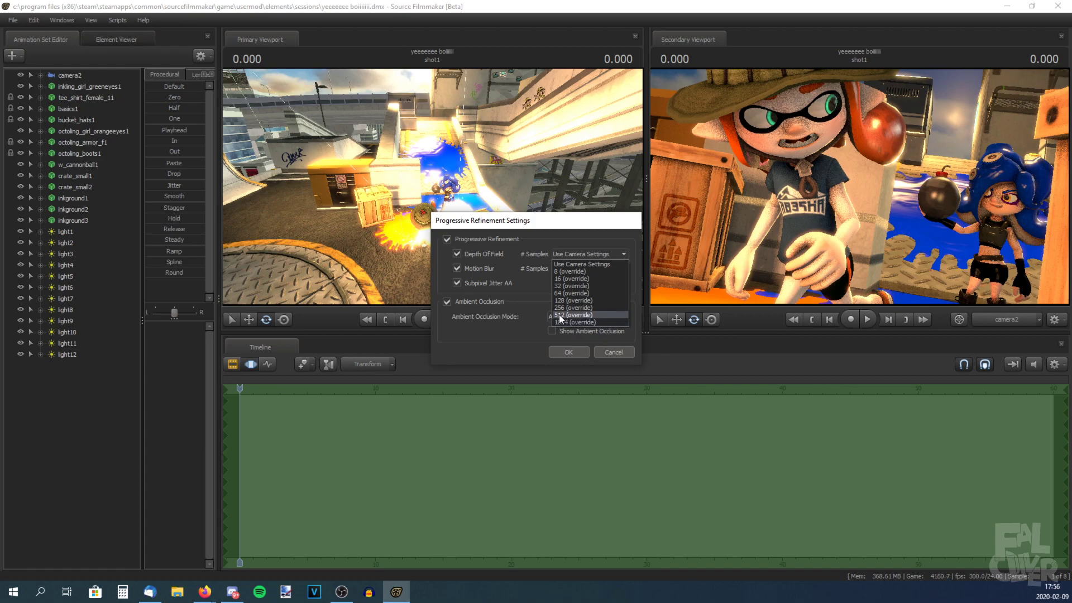
{"action": "left_click", "coordinate": [581, 323]}
{"action": "left_click", "coordinate": [573, 254]}
{"action": "left_click", "coordinate": [574, 257]}
{"action": "left_click", "coordinate": [574, 255]}
{"action": "left_click", "coordinate": [574, 255]}
{"action": "left_click", "coordinate": [571, 252]}
{"action": "left_click", "coordinate": [573, 252]}
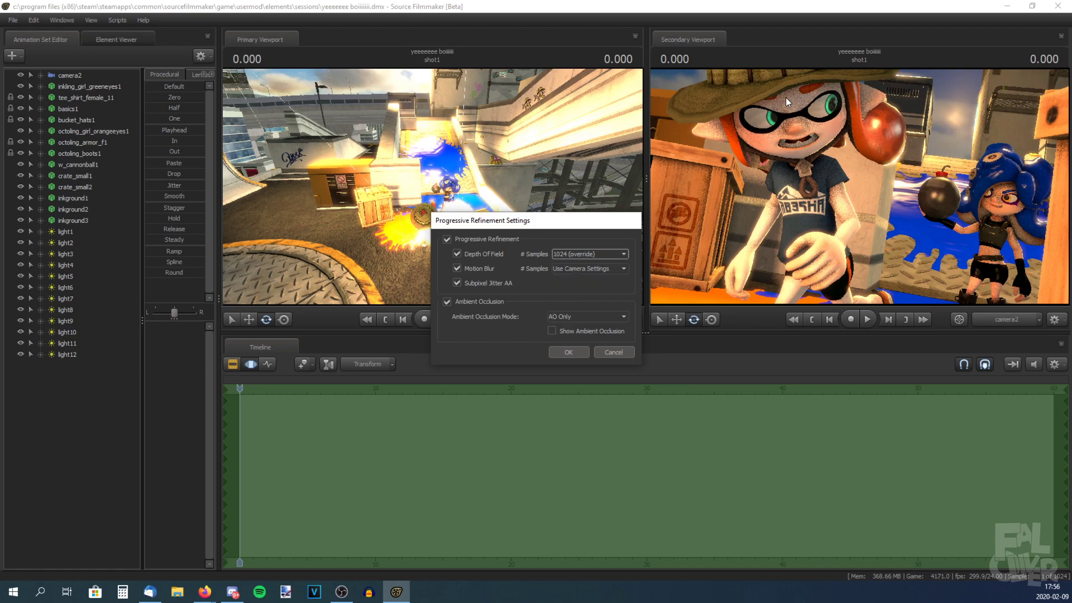
{"action": "key", "text": "Return"}
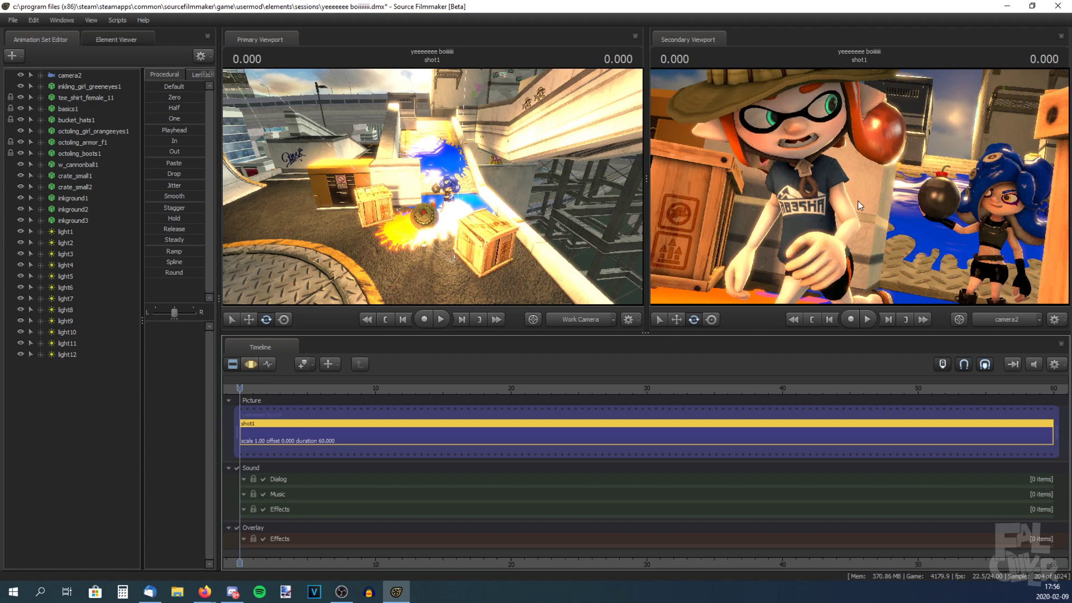
{"action": "left_click", "coordinate": [247, 365]}
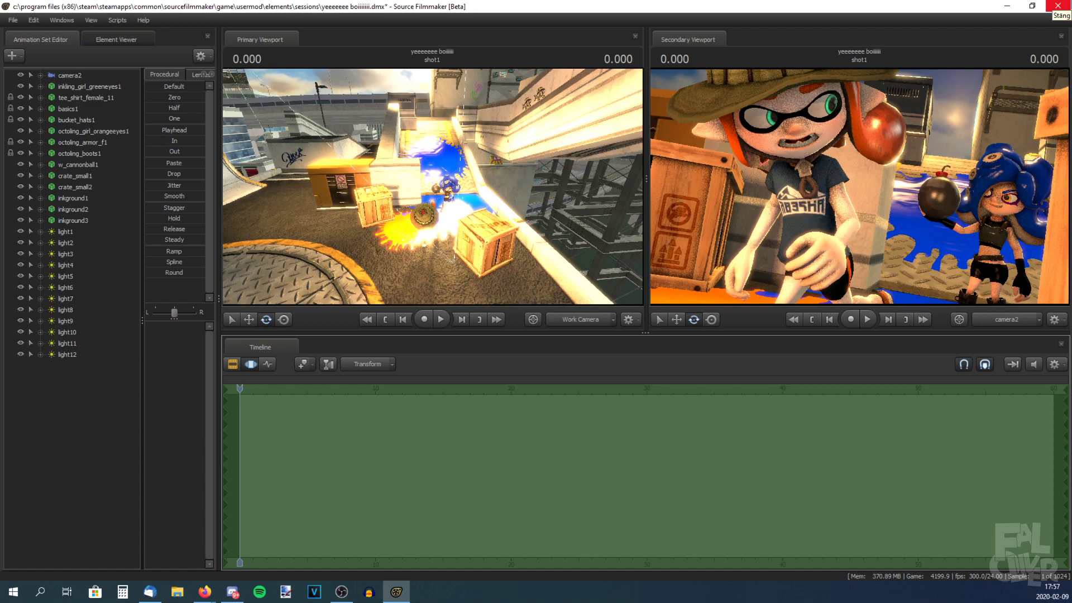
Close Source Filmmaker and open its launch options through the Source Filmmaker properties in Steam.
{"action": "left_click", "coordinate": [1058, 7]}
{"action": "left_click", "coordinate": [490, 305]}
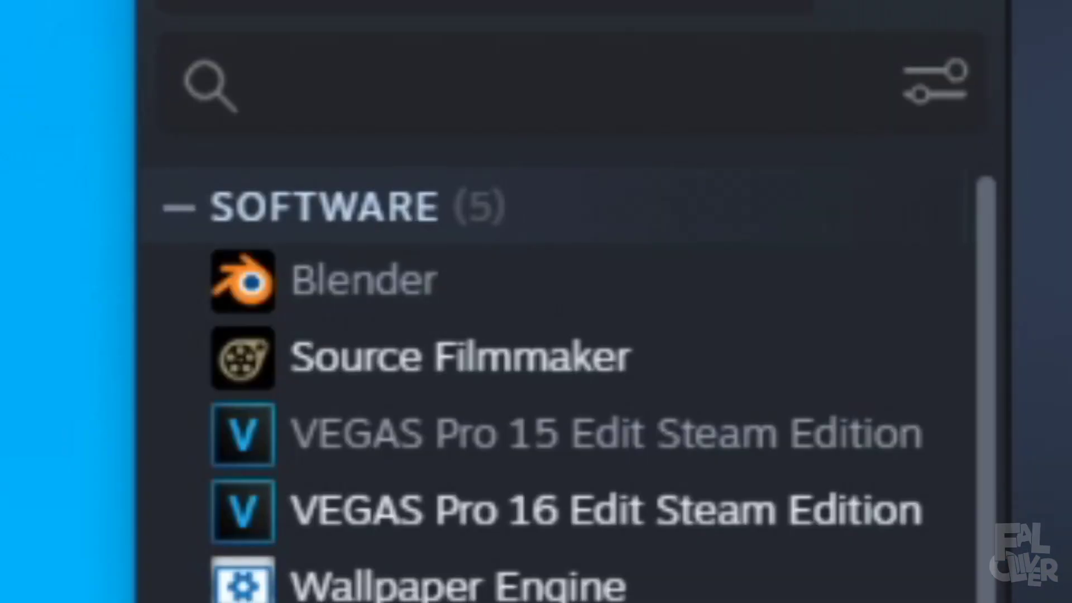
{"action": "left_click", "coordinate": [412, 360]}
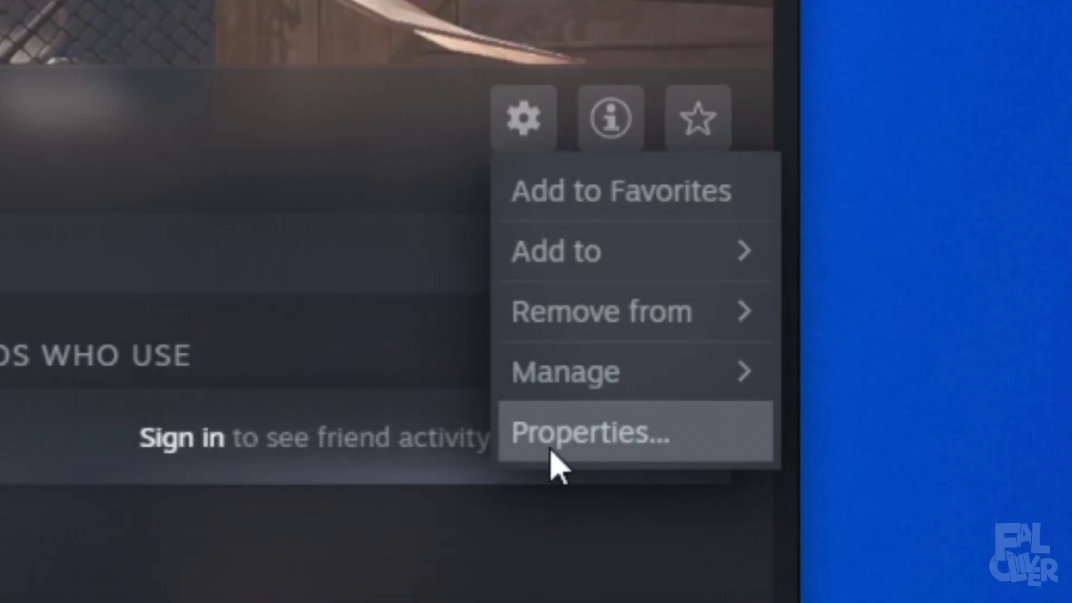
{"action": "left_click", "coordinate": [553, 442]}
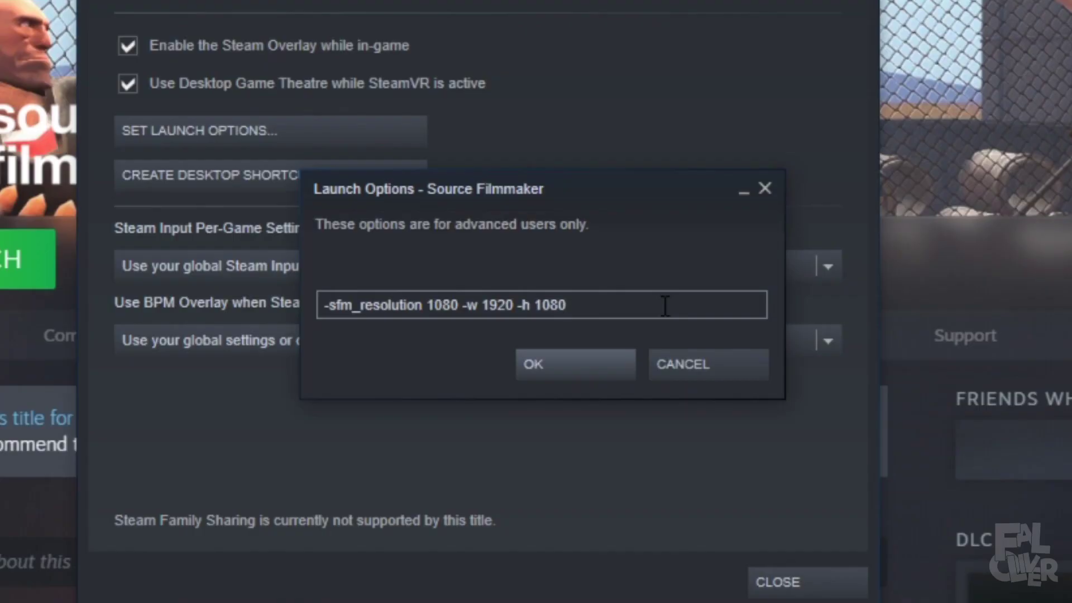
Set the launch options to "-sfm_resolution 2160 -w 3840 -h 2160" and close the properties.
{"action": "key", "text": "BackSpace"}
{"action": "key", "text": "BackSpace"}
{"action": "key", "text": "BackSpace"}
{"action": "key", "text": "BackSpace"}
{"action": "type", "text": "2160"}
{"action": "key", "text": "Left"}
{"action": "key", "text": "Left"}
{"action": "key", "text": "Left"}
{"action": "key", "text": "Left"}
{"action": "key", "text": "Left"}
{"action": "key", "text": "Left"}
{"action": "key", "text": "Left"}
{"action": "key", "text": "Left"}
{"action": "key", "text": "BackSpace"}
{"action": "key", "text": "BackSpace"}
{"action": "key", "text": "BackSpace"}
{"action": "key", "text": "BackSpace"}
{"action": "type", "text": "3840"}
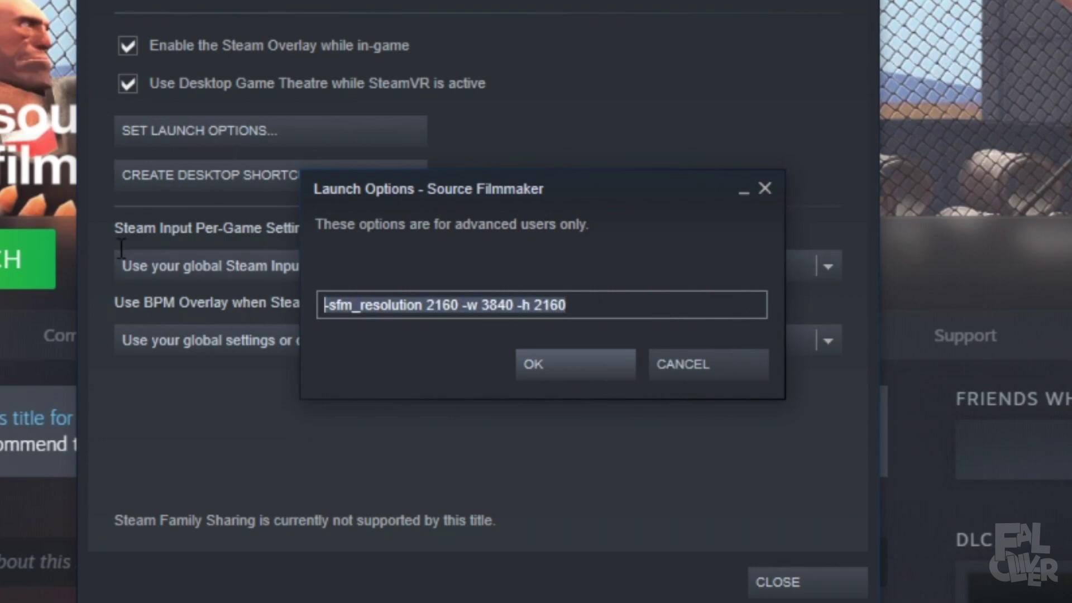
{"action": "left_click_drag", "start_coordinate": [575, 305], "coordinate": [300, 301]}
{"action": "left_click", "coordinate": [532, 376]}
{"action": "left_click", "coordinate": [790, 582]}
Launch Source Filmmaker from Steam and reopen the most recent session.
{"action": "left_click", "coordinate": [23, 258]}
{"action": "left_click", "coordinate": [569, 374]}
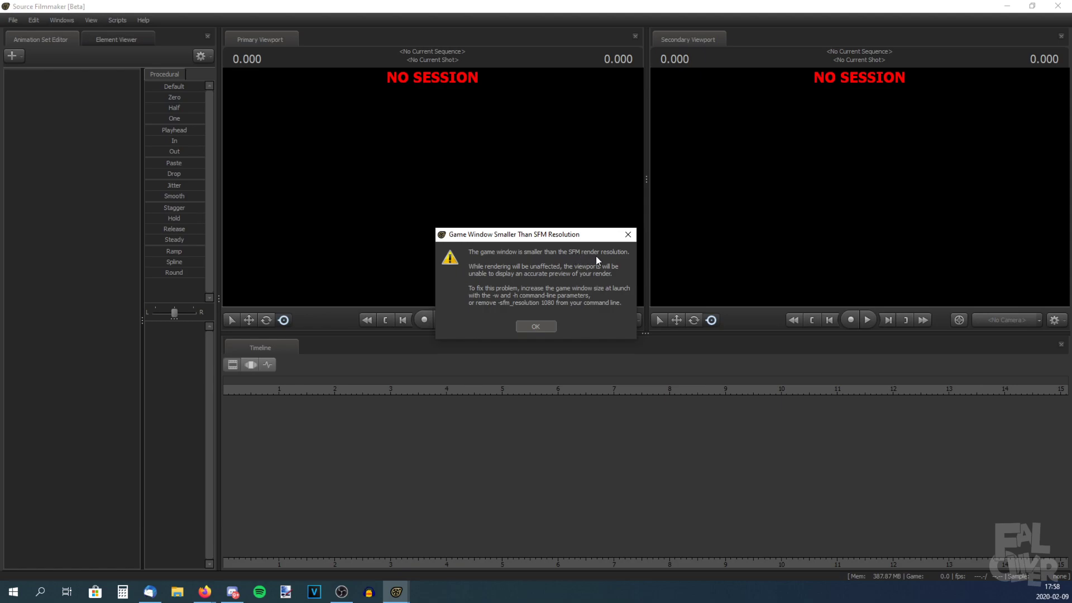
{"action": "left_click", "coordinate": [526, 325]}
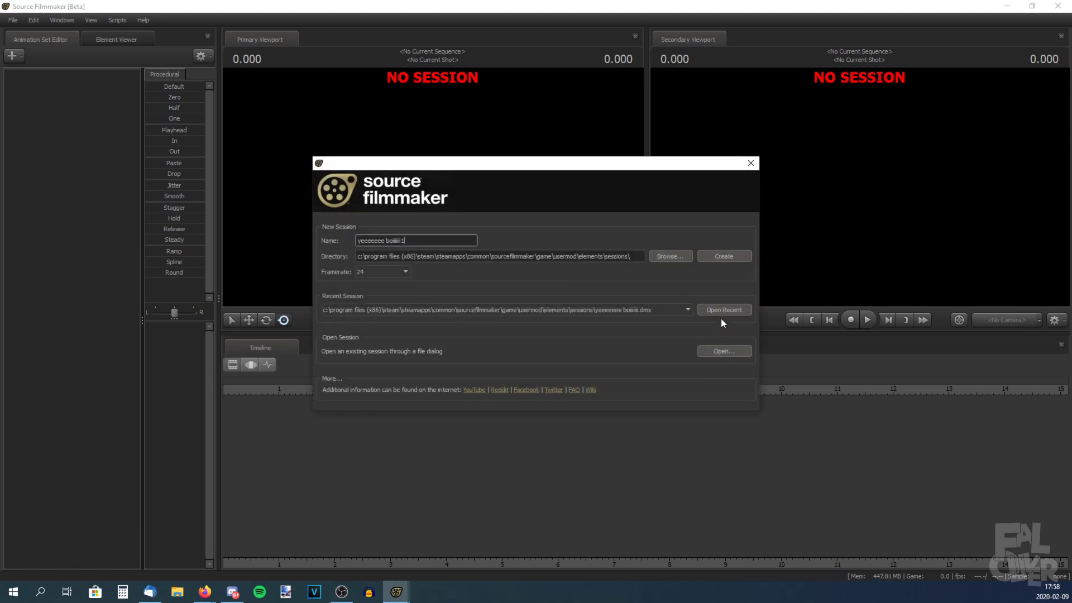
{"action": "left_click", "coordinate": [713, 309]}
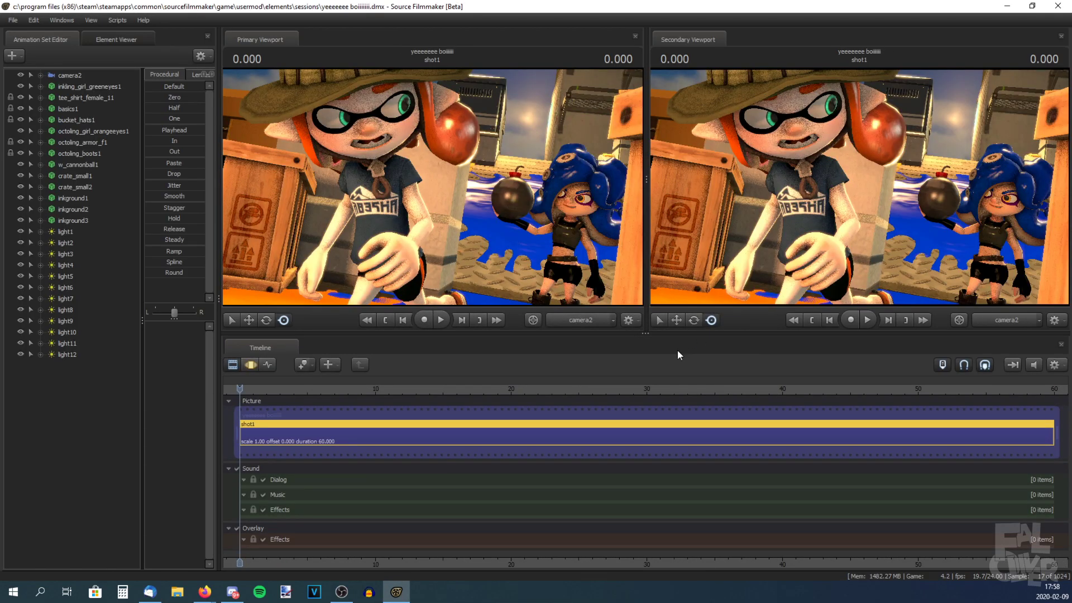
Switch the primary viewport to the work camera and bring up the Motion Editor.
{"action": "left_click", "coordinate": [563, 317], "text": "ctrl"}
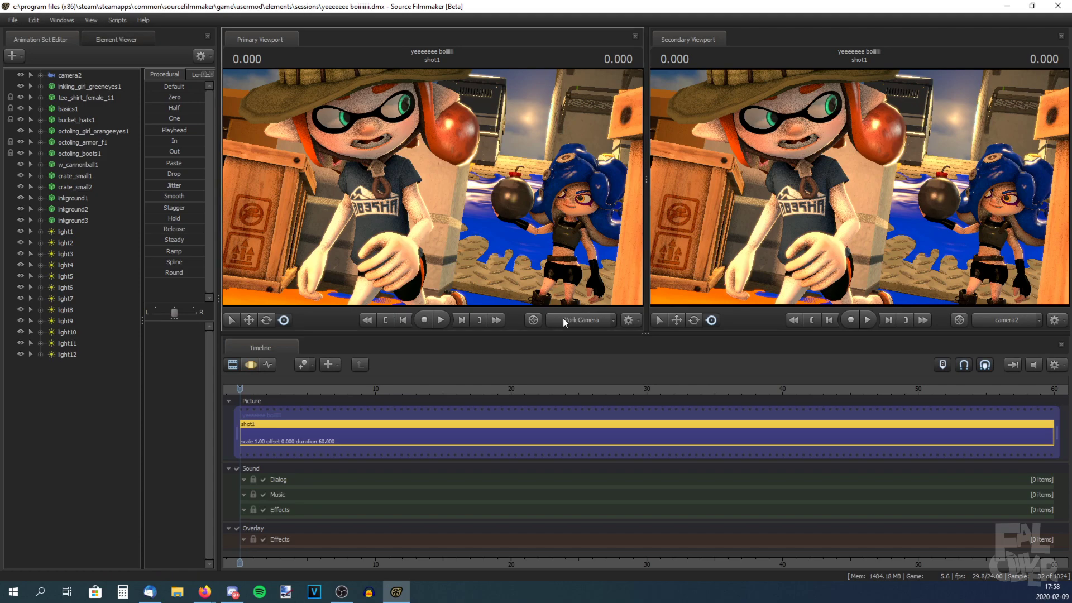
{"action": "left_click", "coordinate": [252, 363]}
{"action": "left_click_drag", "start_coordinate": [433, 187], "coordinate": [455, 191]}
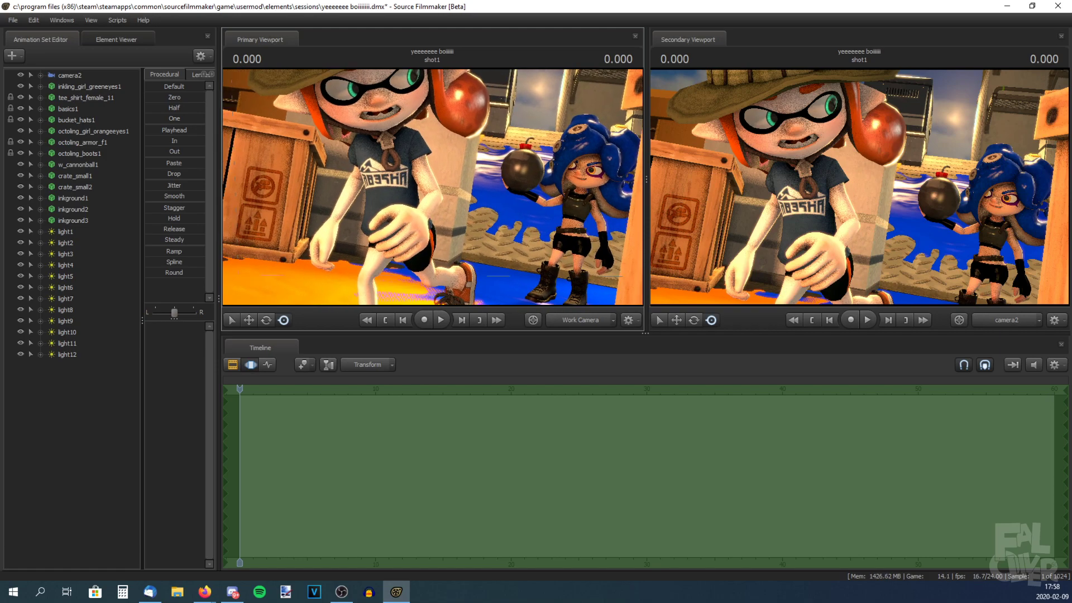
{"action": "left_click_drag", "start_coordinate": [433, 187], "coordinate": [448, 161]}
Try a different bloomScale on camera2 and undo the change.
{"action": "left_click", "coordinate": [67, 76]}
{"action": "left_click", "coordinate": [155, 367]}
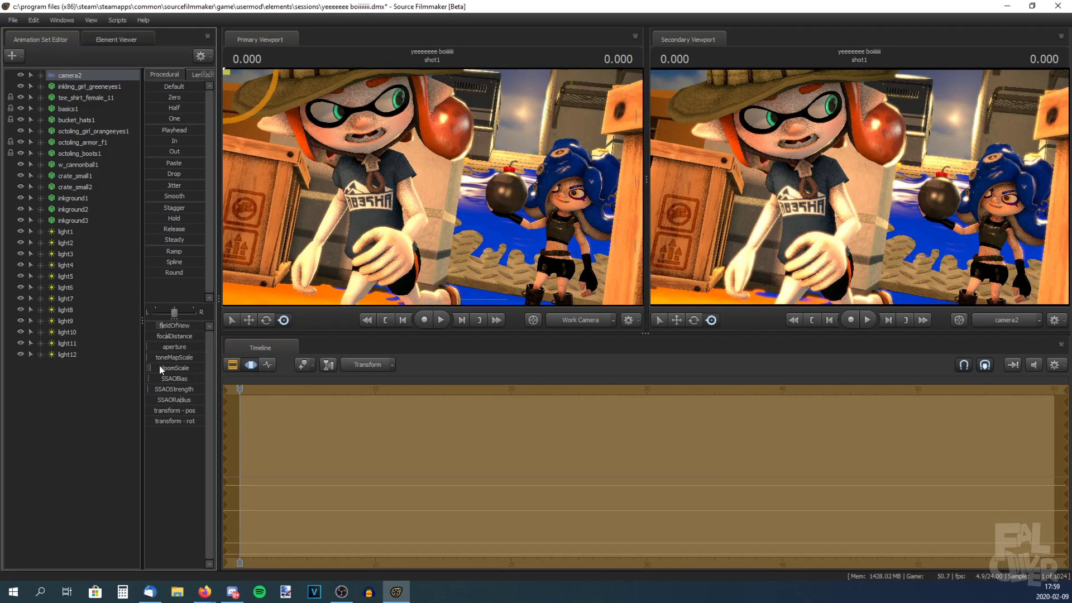
{"action": "key", "text": "ctrl+z"}
{"action": "left_click", "coordinate": [11, 21]}
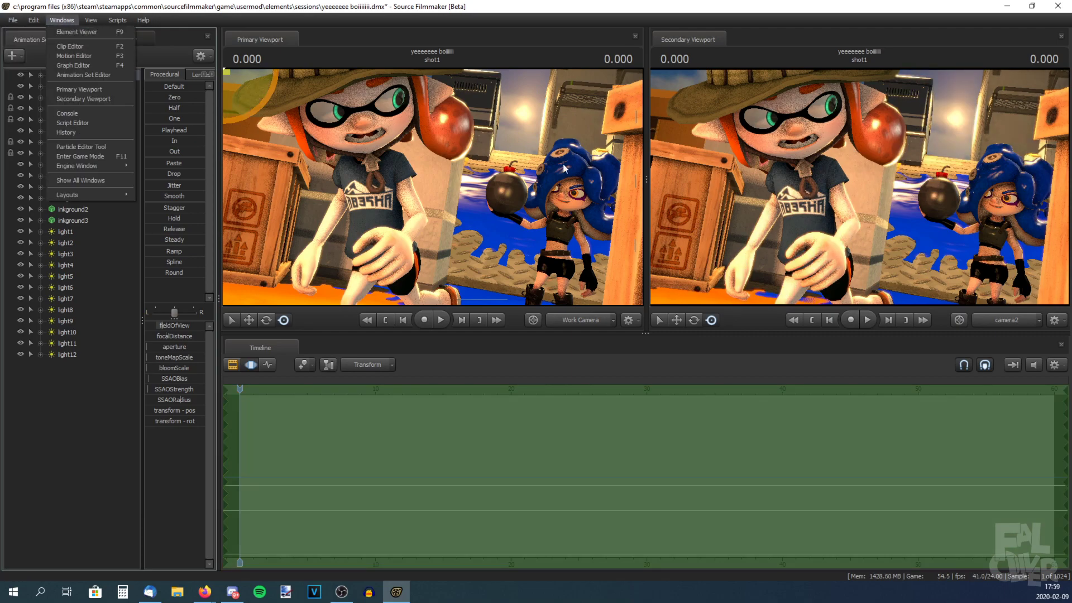
{"action": "mouse_move", "coordinate": [14, 23]}
{"action": "mouse_move", "coordinate": [46, 130]}
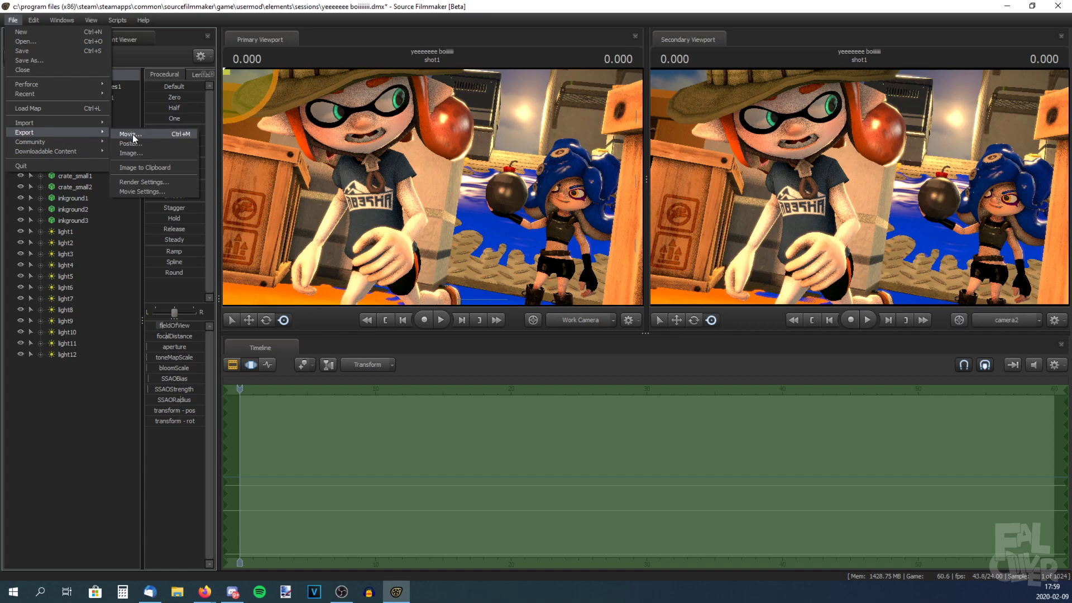
{"action": "left_click", "coordinate": [132, 134]}
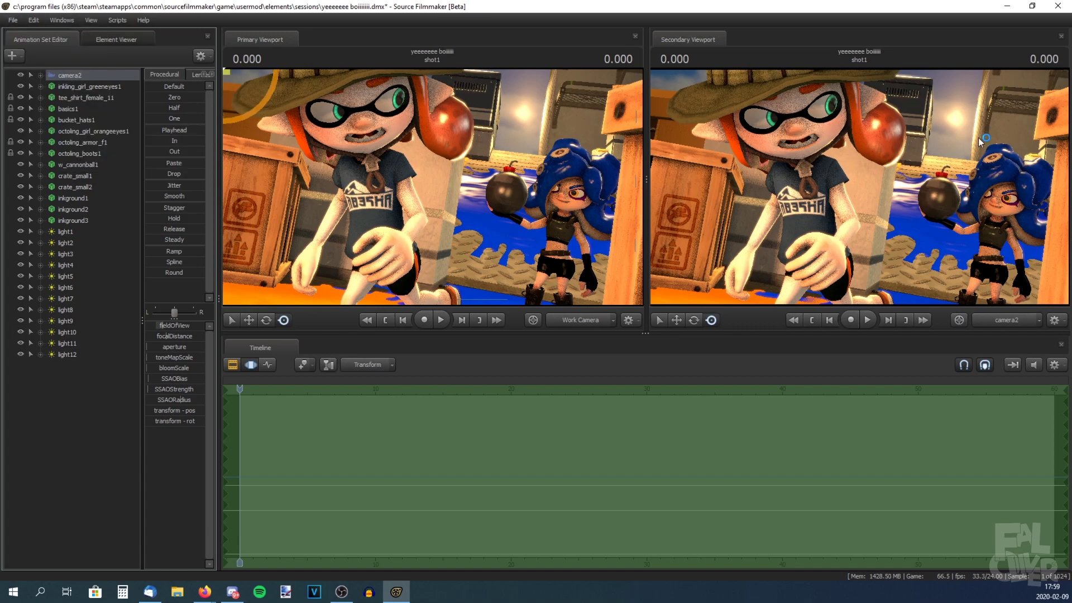
Try a depth-of-field blur on camera2 by adjusting its aperture and focal distance, checking it in the Clip Editor before returning to the Motion Editor.
{"action": "left_click_drag", "start_coordinate": [178, 346], "coordinate": [181, 347]}
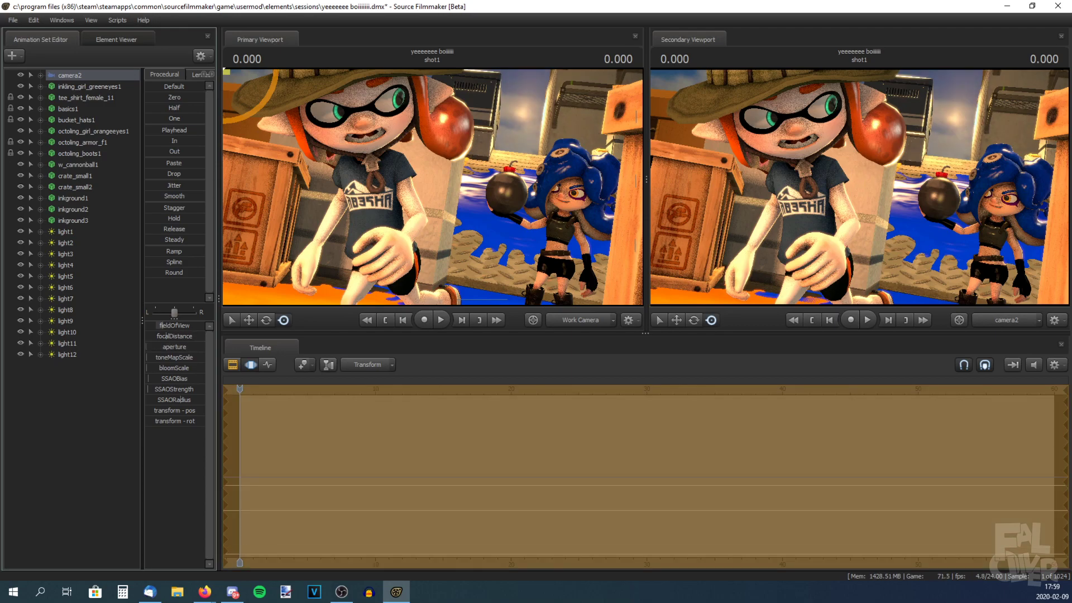
{"action": "mouse_move", "coordinate": [170, 334]}
{"action": "left_mouse_down"}
{"action": "mouse_move", "coordinate": [159, 335]}
{"action": "mouse_move", "coordinate": [169, 336]}
{"action": "left_mouse_up"}
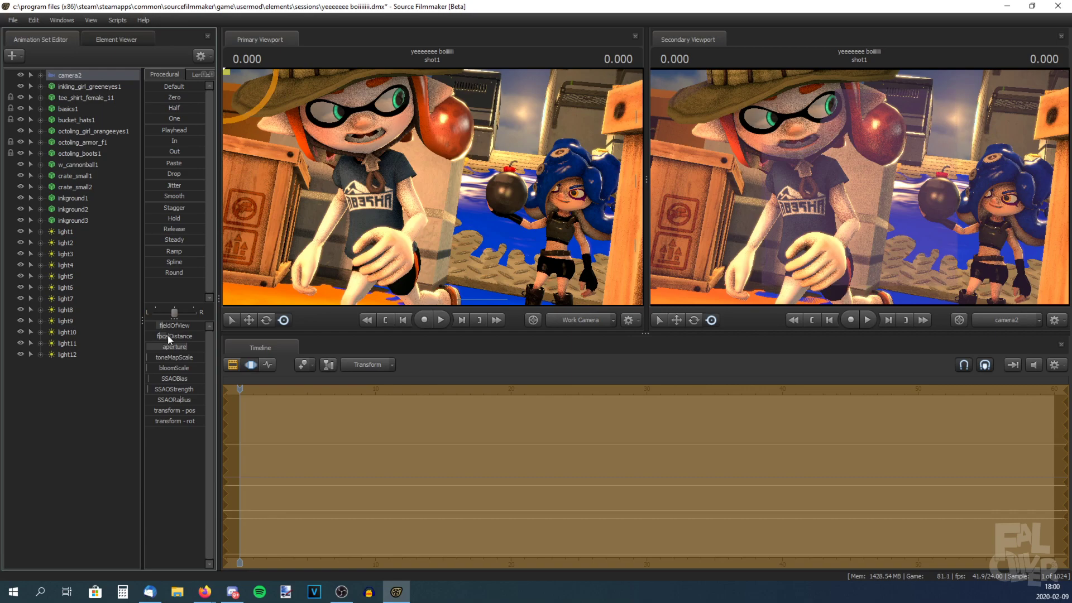
{"action": "left_click", "coordinate": [232, 364]}
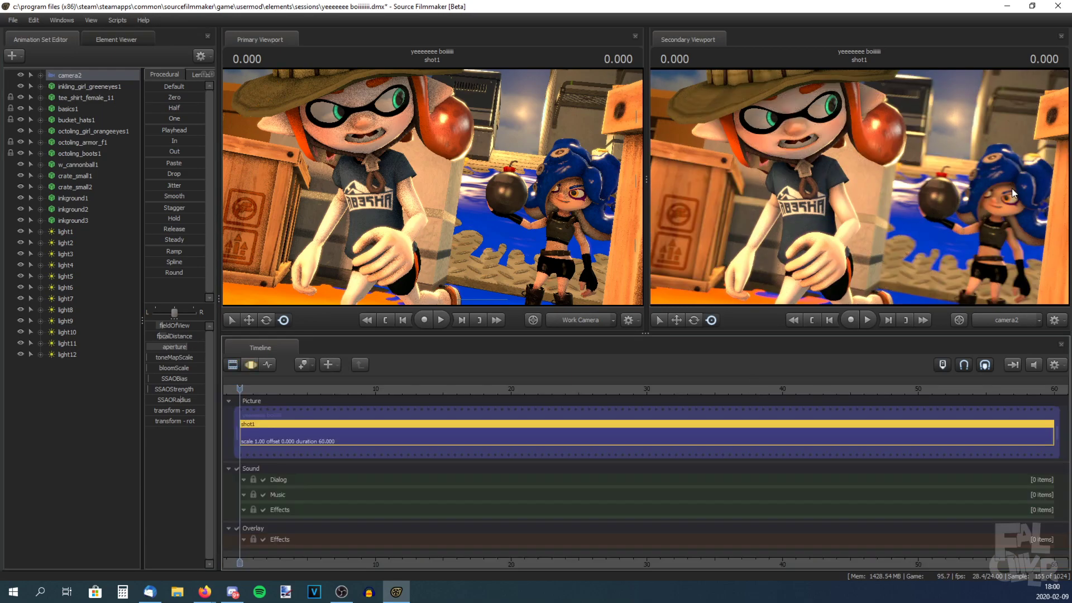
{"action": "left_click", "coordinate": [258, 365]}
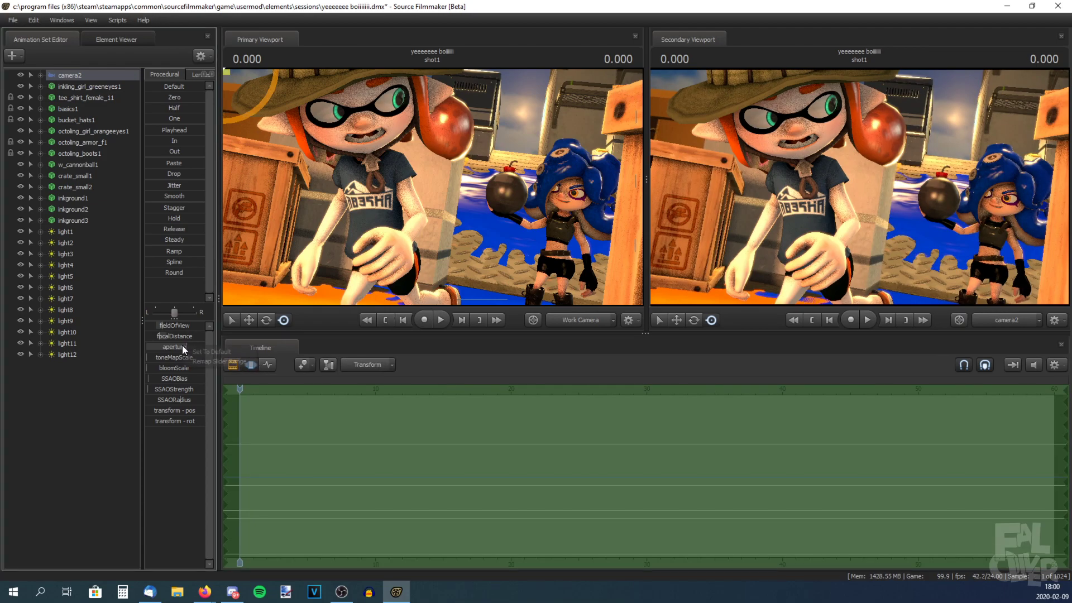
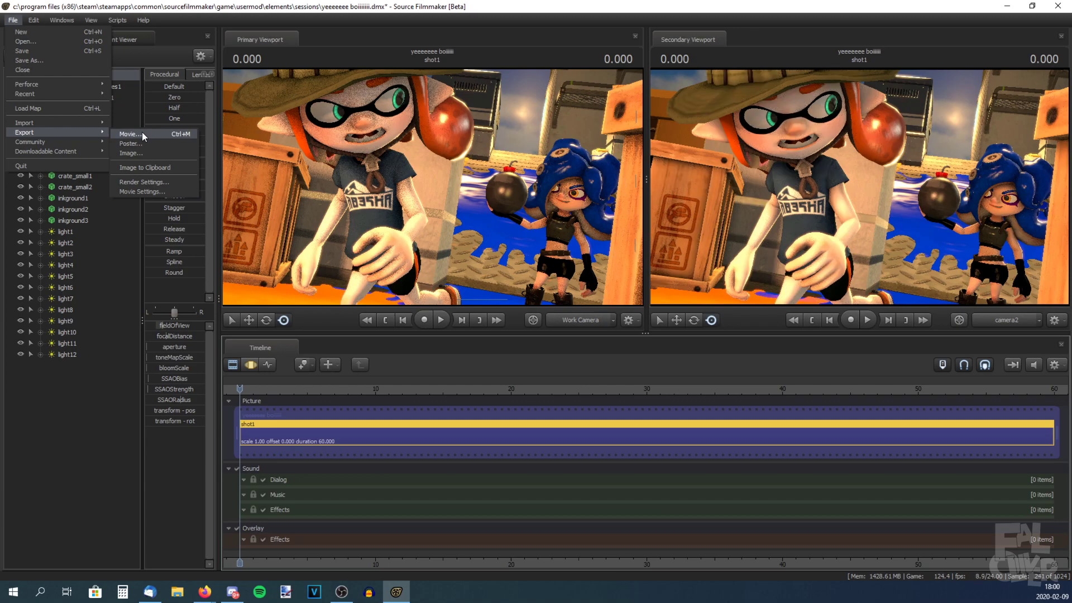
Start a movie export, choosing an output path, 2160p resolution and no audio.
{"action": "left_click", "coordinate": [146, 132]}
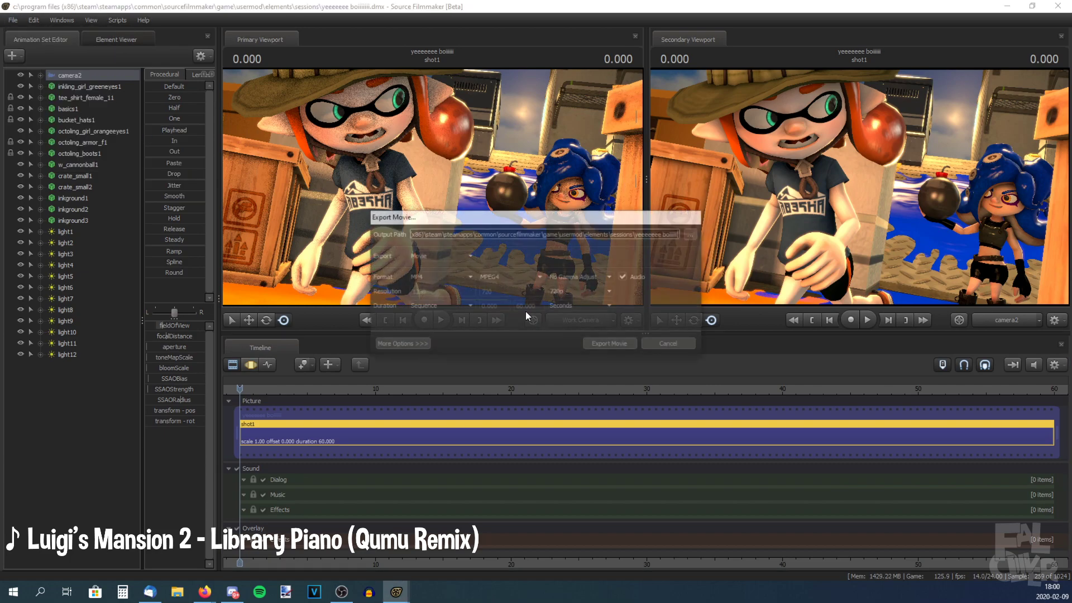
{"action": "left_click", "coordinate": [695, 235]}
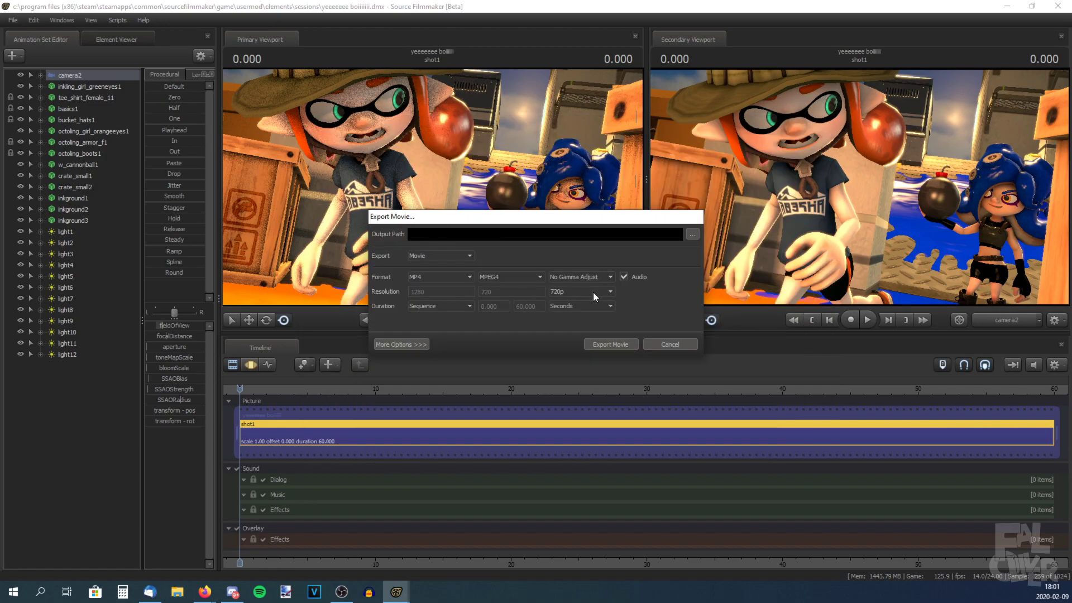
{"action": "left_click", "coordinate": [593, 291]}
{"action": "left_click", "coordinate": [578, 333]}
{"action": "left_click", "coordinate": [624, 275]}
Set the export type to Image Sequence with PNG as the format.
{"action": "left_click", "coordinate": [428, 254]}
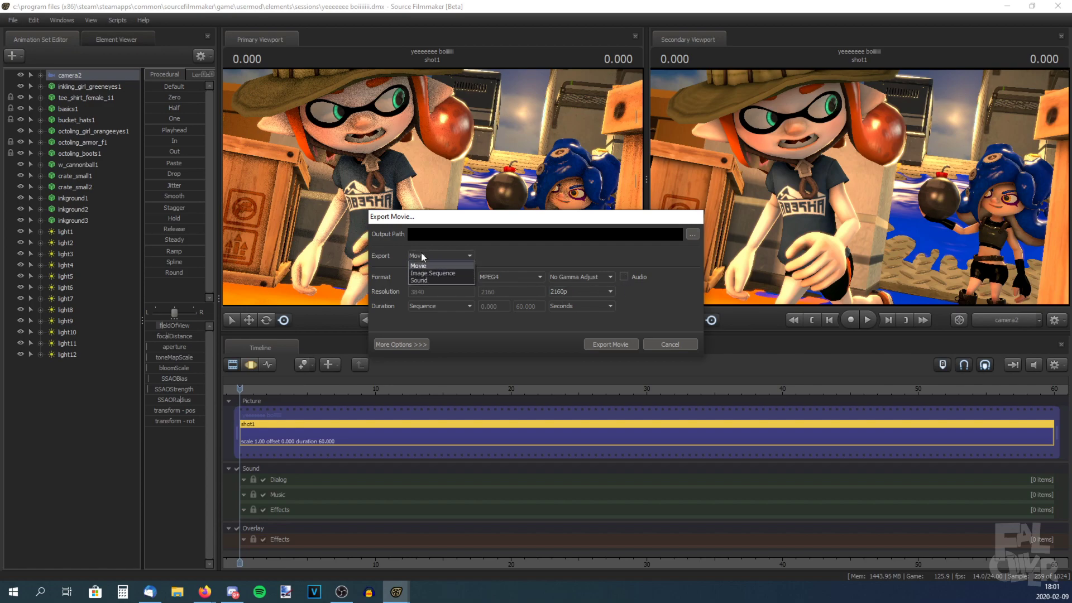
{"action": "left_click", "coordinate": [420, 274]}
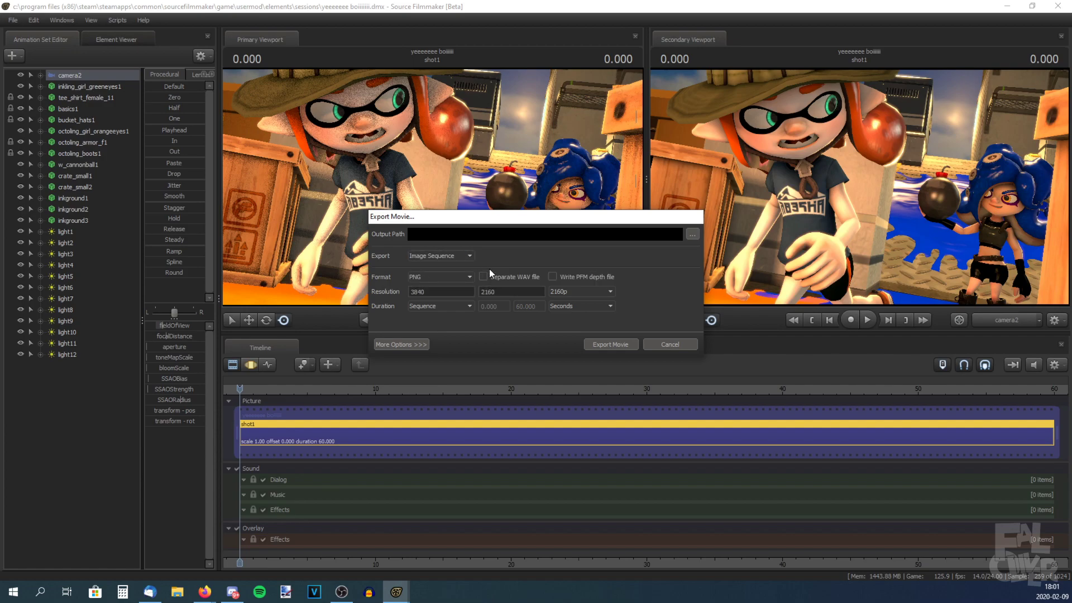
{"action": "left_click", "coordinate": [460, 276]}
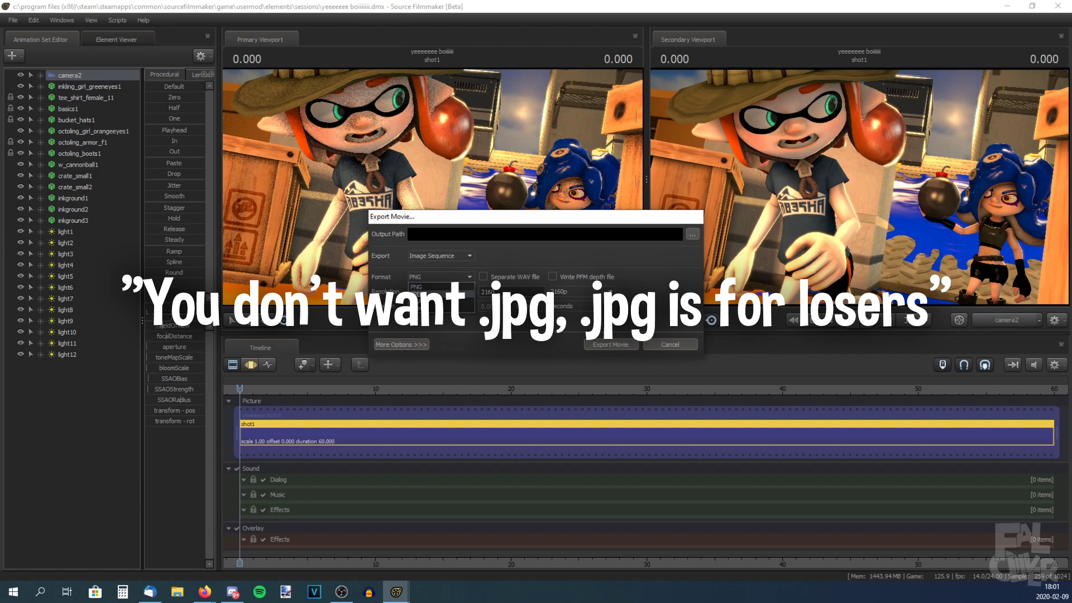
{"action": "left_click", "coordinate": [420, 289]}
Set the export duration to a custom range of 0 to 1 in frames and run the export.
{"action": "left_click", "coordinate": [564, 307]}
{"action": "left_click", "coordinate": [564, 324]}
{"action": "left_click", "coordinate": [453, 309]}
{"action": "left_click", "coordinate": [445, 327]}
{"action": "left_click", "coordinate": [539, 307]}
{"action": "type", "text": "1"}
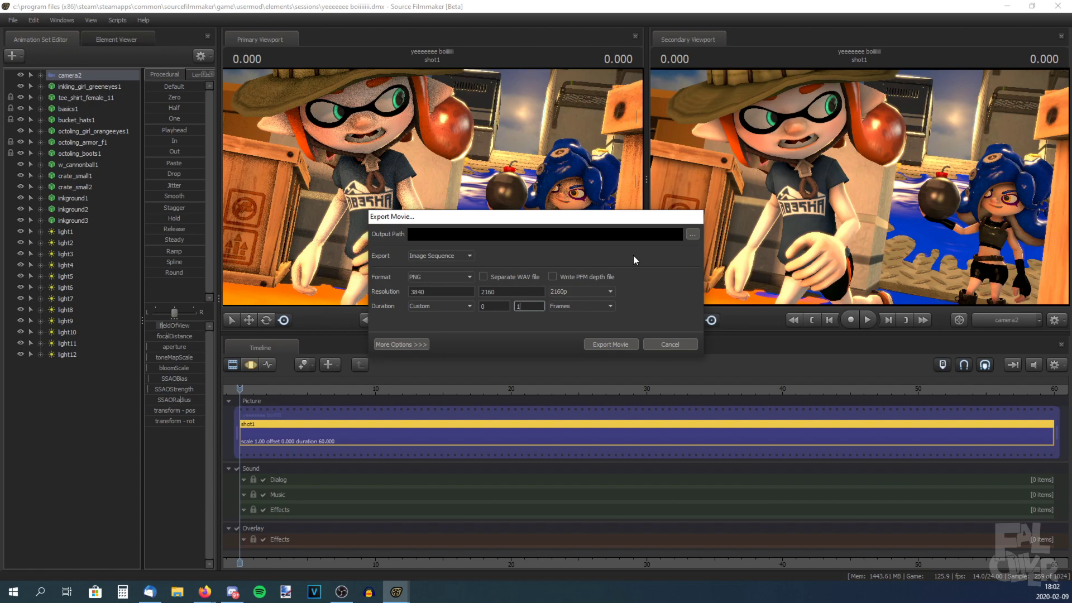
{"action": "left_click", "coordinate": [608, 344]}
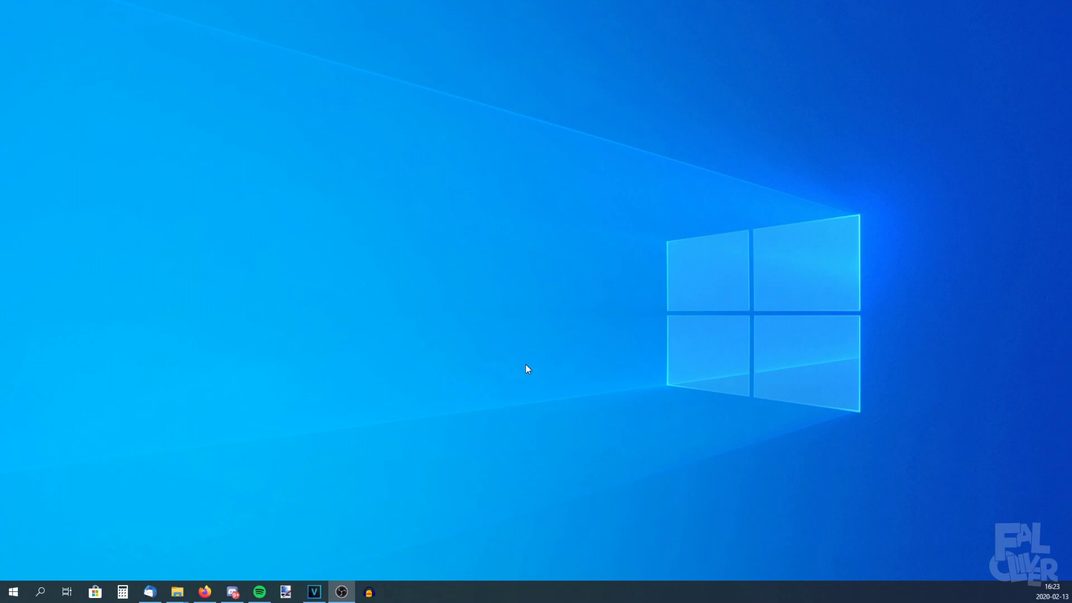
Switch to paint.net and open the exported render tutorial000000.png from its folder.
{"action": "left_click", "coordinate": [285, 591]}
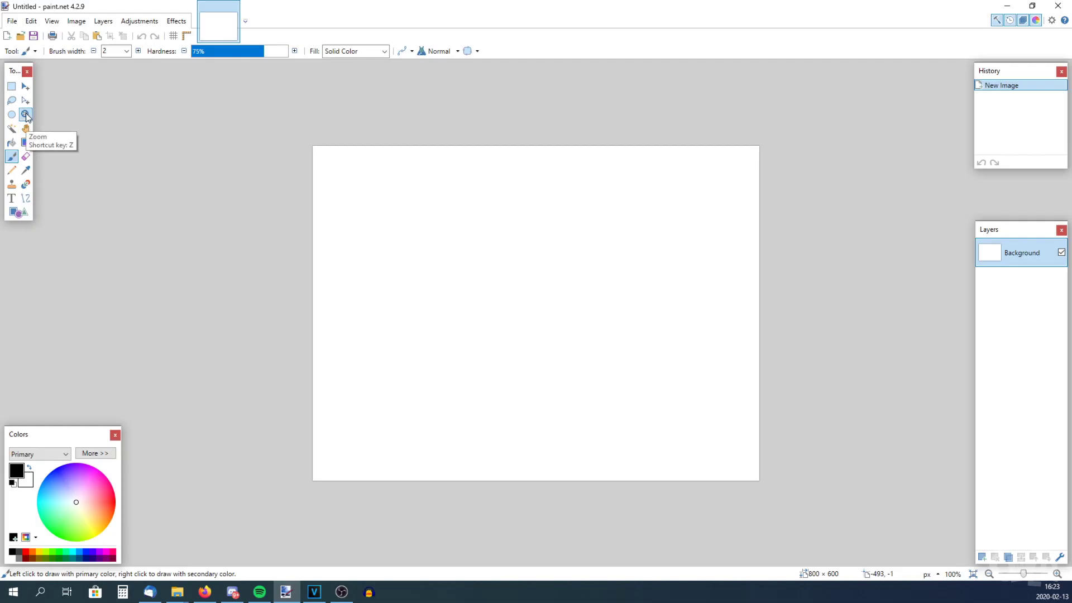
{"action": "left_click", "coordinate": [26, 116]}
{"action": "right_click", "coordinate": [725, 388]}
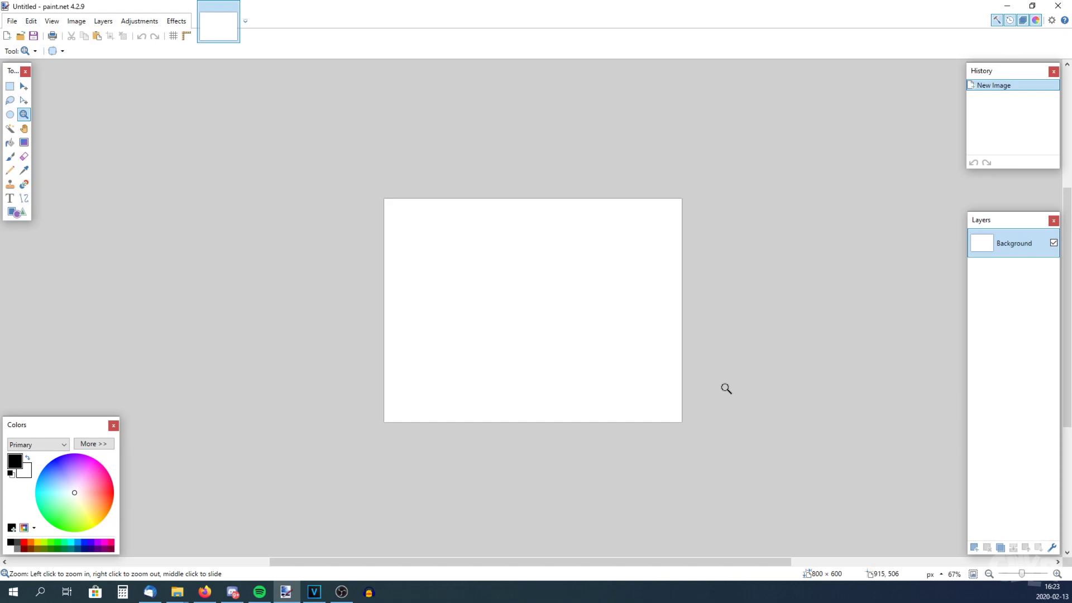
{"action": "key", "text": "super+e"}
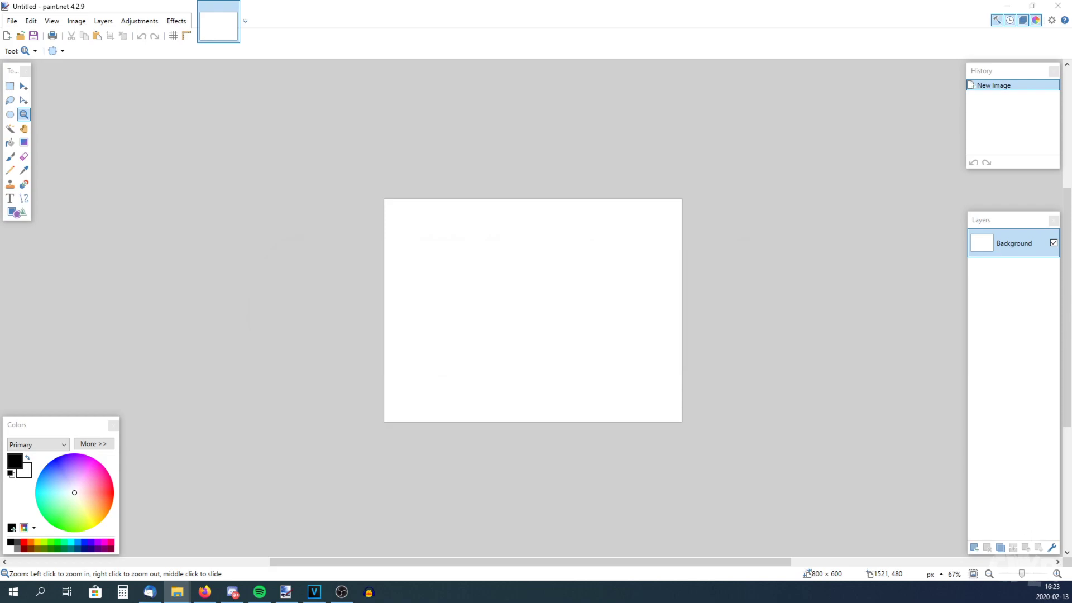
{"action": "mouse_move", "coordinate": [1071, 256]}
{"action": "left_mouse_down"}
{"action": "mouse_move", "coordinate": [641, 256]}
{"action": "mouse_move", "coordinate": [614, 268]}
{"action": "left_mouse_up"}
{"action": "left_click", "coordinate": [538, 306]}
{"action": "left_click", "coordinate": [523, 319]}
{"action": "right_click", "coordinate": [523, 319]}
{"action": "left_click", "coordinate": [10, 100]}
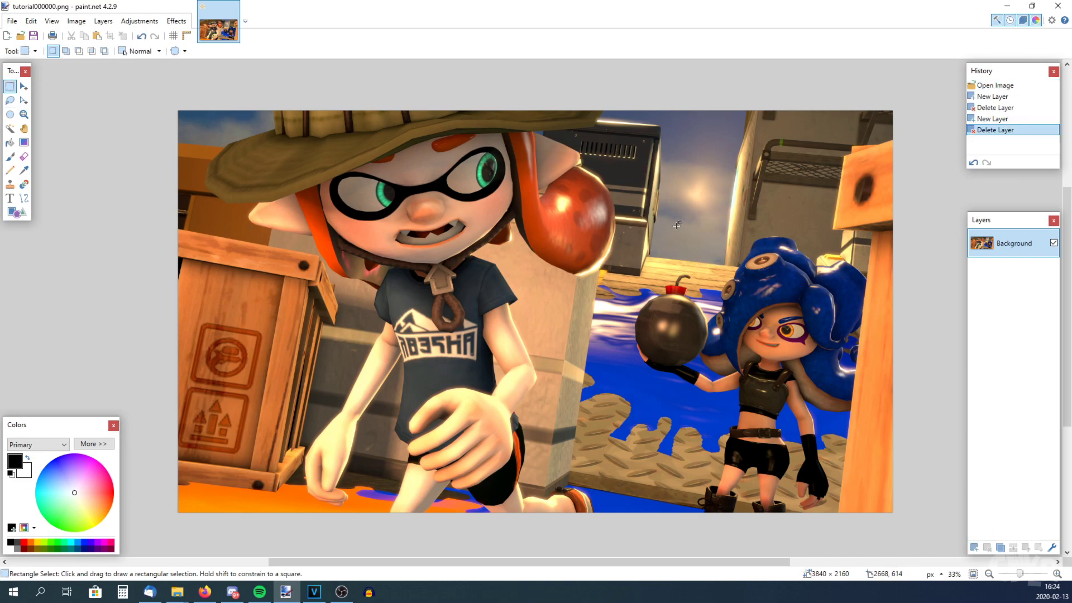
Add a new layer above the background and lasso the patch of sky in the image's upper-left corner.
{"action": "left_click", "coordinate": [975, 549]}
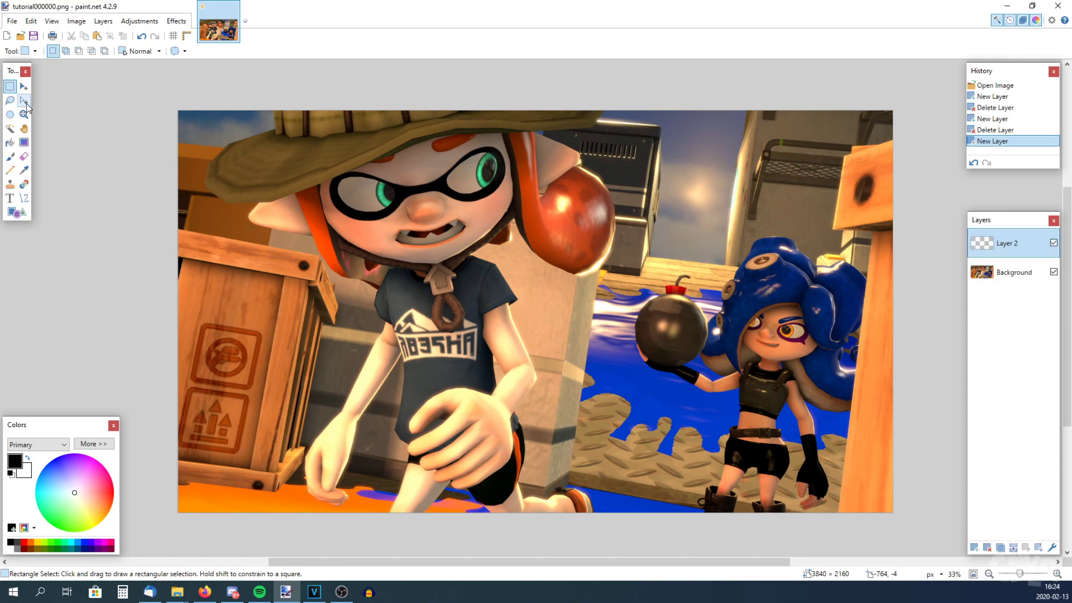
{"action": "left_click", "coordinate": [11, 101]}
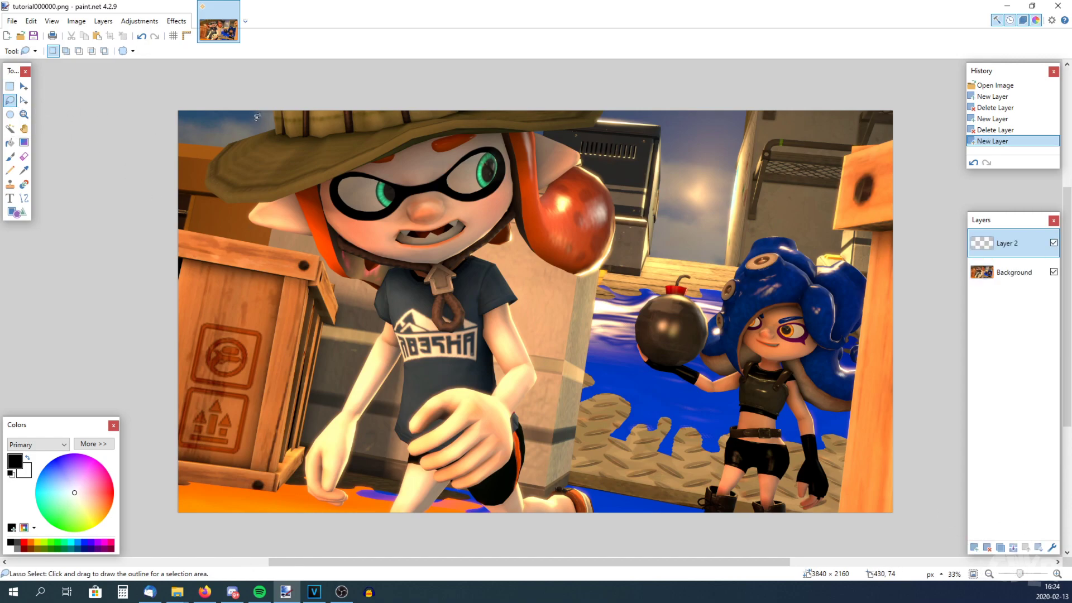
{"action": "scroll", "coordinate": [263, 111], "scroll_direction": "up", "scroll_amount": 2, "text": "ctrl"}
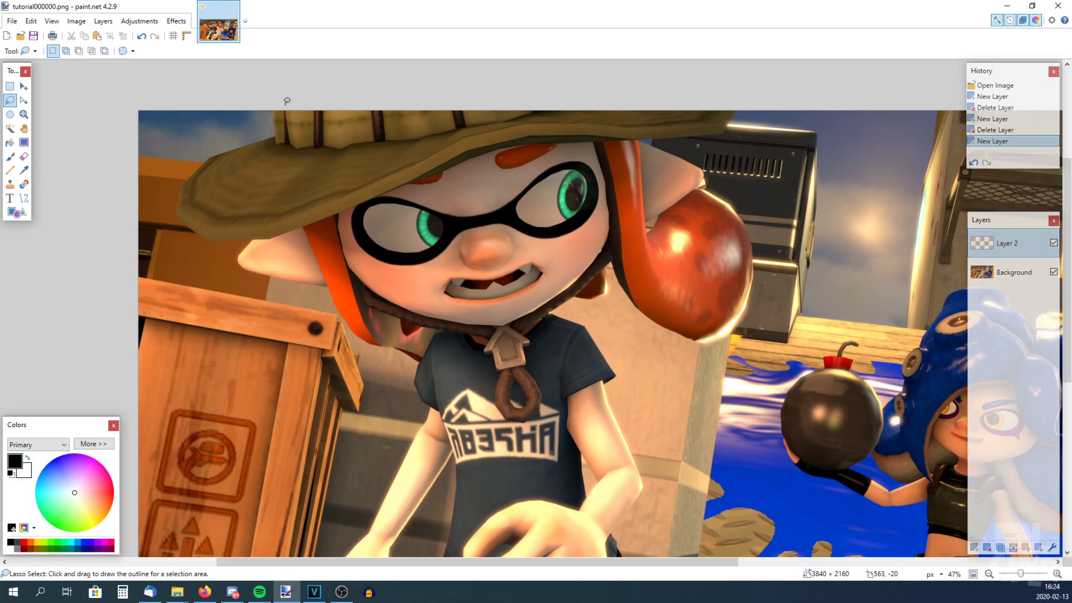
{"action": "mouse_move", "coordinate": [287, 99]}
{"action": "left_mouse_down"}
{"action": "mouse_move", "coordinate": [290, 164]}
{"action": "mouse_move", "coordinate": [279, 184]}
{"action": "mouse_move", "coordinate": [132, 75]}
{"action": "left_mouse_up"}
{"action": "scroll", "coordinate": [399, 165], "scroll_direction": "right", "scroll_amount": 5}
{"action": "scroll", "coordinate": [399, 166], "scroll_direction": "down", "scroll_amount": 2, "text": "ctrl"}
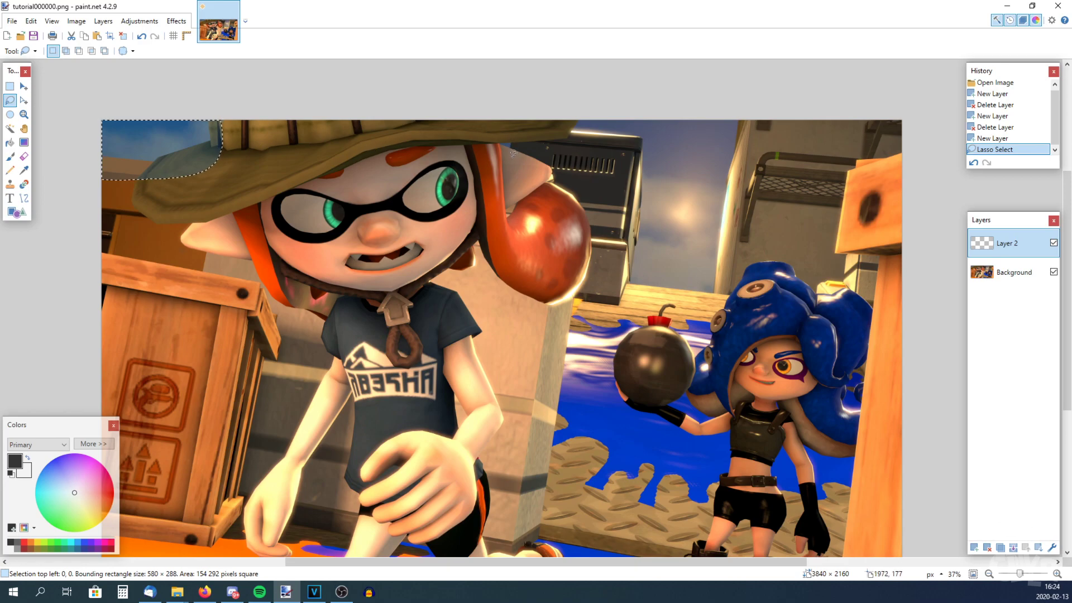
Undo the lasso that replaced the sky selection, and extend the original selection along the hat to the sky between the buildings.
{"action": "left_click_drag", "start_coordinate": [513, 155], "coordinate": [511, 156]}
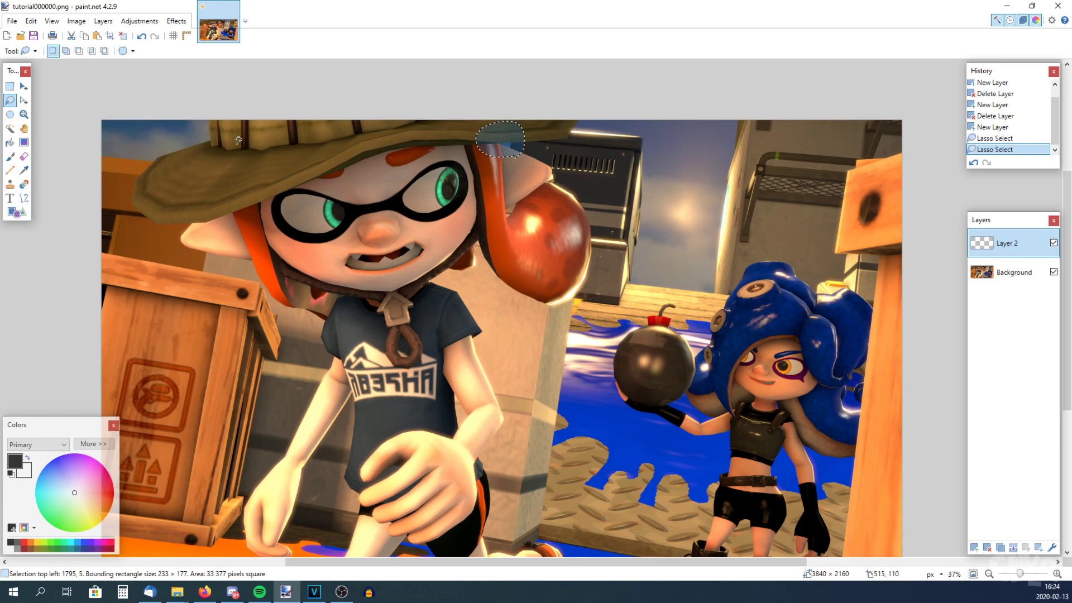
{"action": "left_click", "coordinate": [141, 36]}
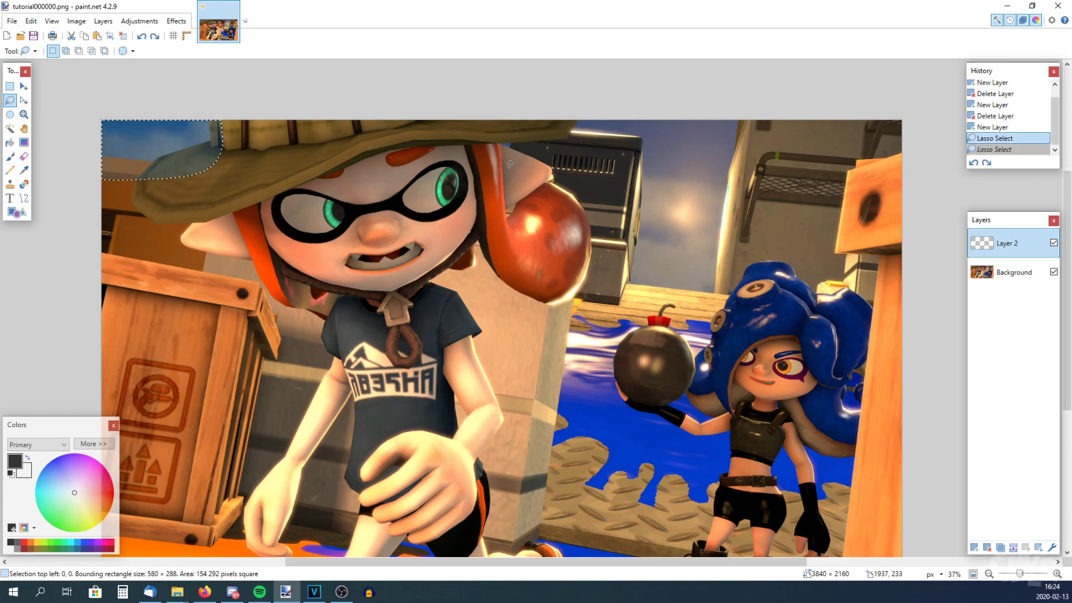
{"action": "key", "text": "ctrl+y"}
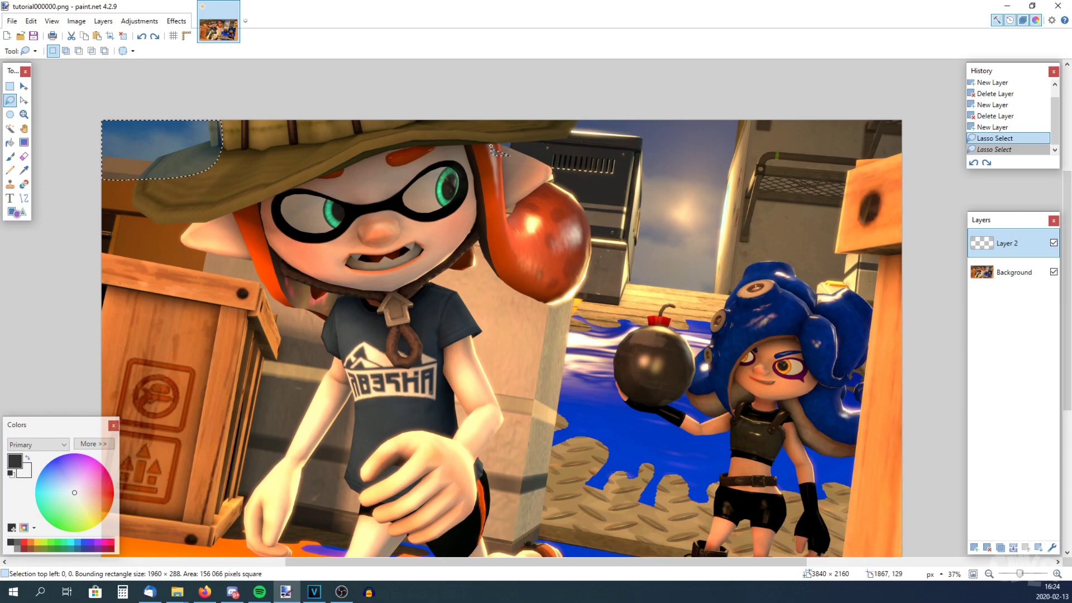
{"action": "mouse_move", "coordinate": [605, 145]}
{"action": "left_mouse_down", "text": "ctrl"}
{"action": "mouse_move", "coordinate": [544, 126]}
{"action": "mouse_move", "coordinate": [617, 251]}
{"action": "mouse_move", "coordinate": [631, 156]}
{"action": "left_mouse_up", "text": "ctrl"}
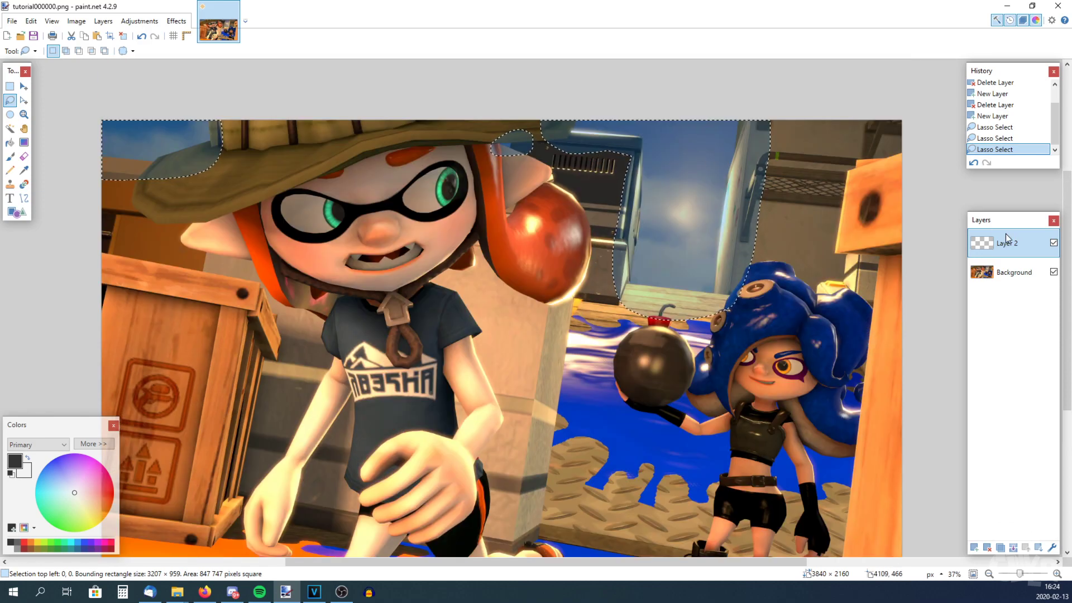
Copy the selected sky areas from the Background layer, paste them into Layer 2 and deselect.
{"action": "left_click", "coordinate": [1010, 278]}
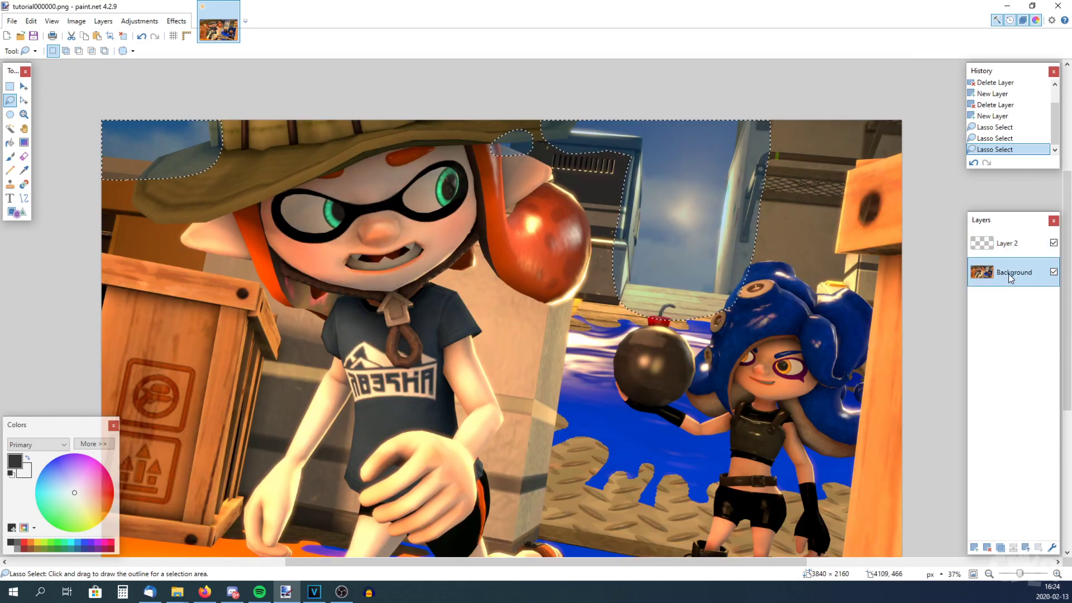
{"action": "key", "text": "ctrl+c"}
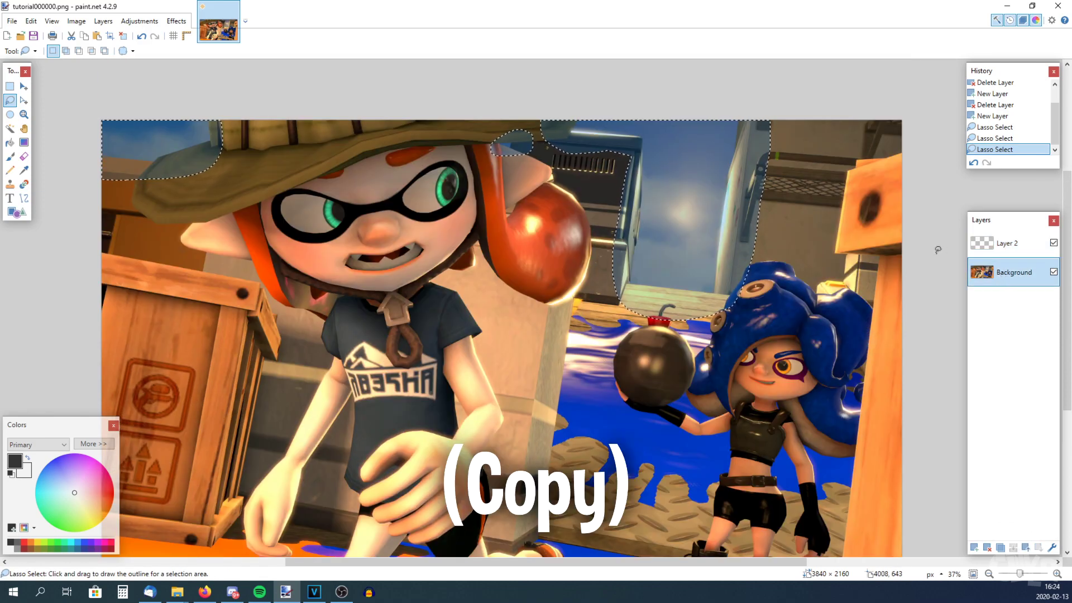
{"action": "left_click", "coordinate": [1000, 252]}
{"action": "key", "text": "ctrl+v"}
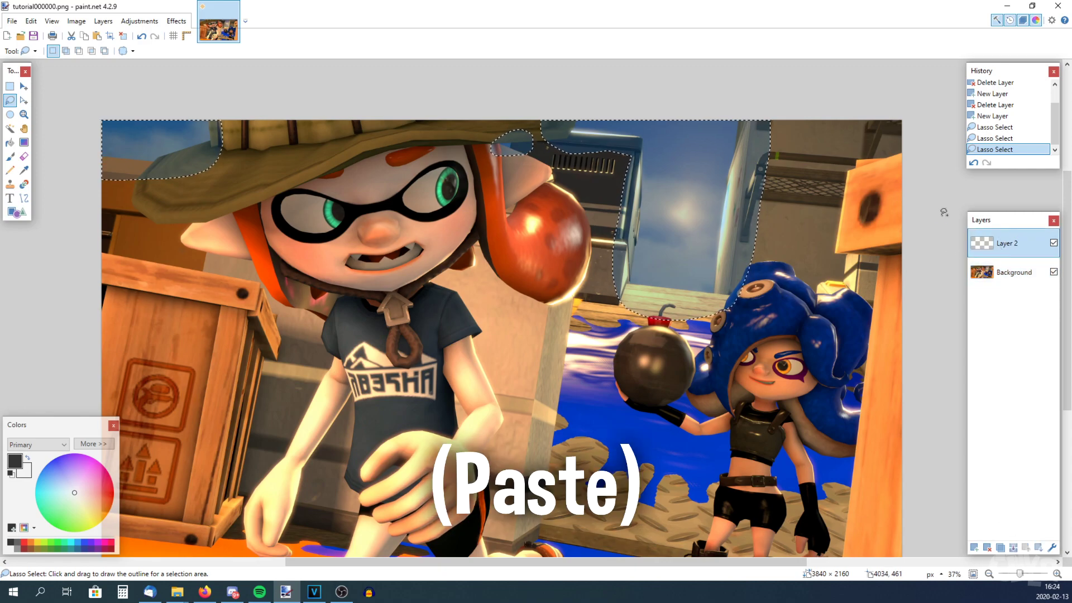
{"action": "key", "text": "ctrl+d"}
Brighten the pasted sky on Layer 2 with Brightness / Contrast, setting brightness to 100 and contrast to 4.
{"action": "left_click", "coordinate": [139, 21]}
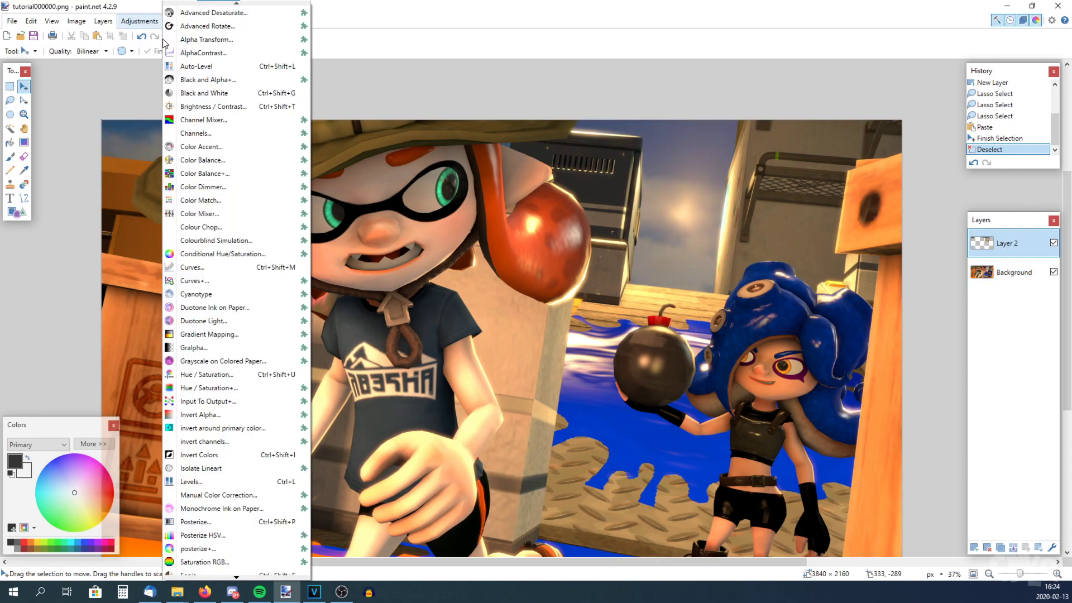
{"action": "left_click", "coordinate": [219, 111]}
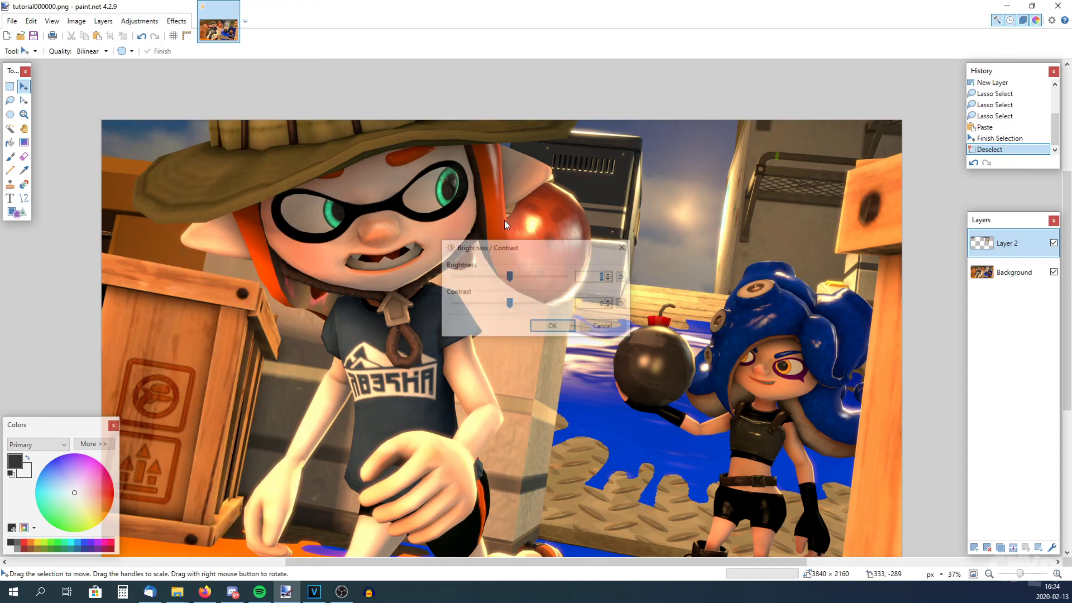
{"action": "left_click_drag", "start_coordinate": [509, 246], "coordinate": [288, 282]}
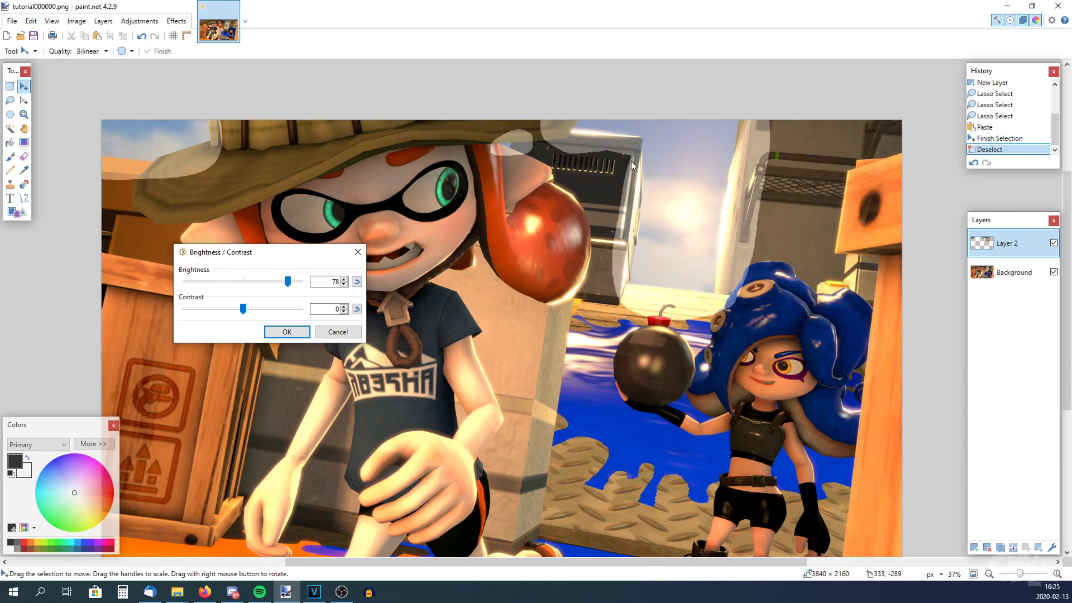
{"action": "left_click_drag", "start_coordinate": [290, 282], "coordinate": [305, 282]}
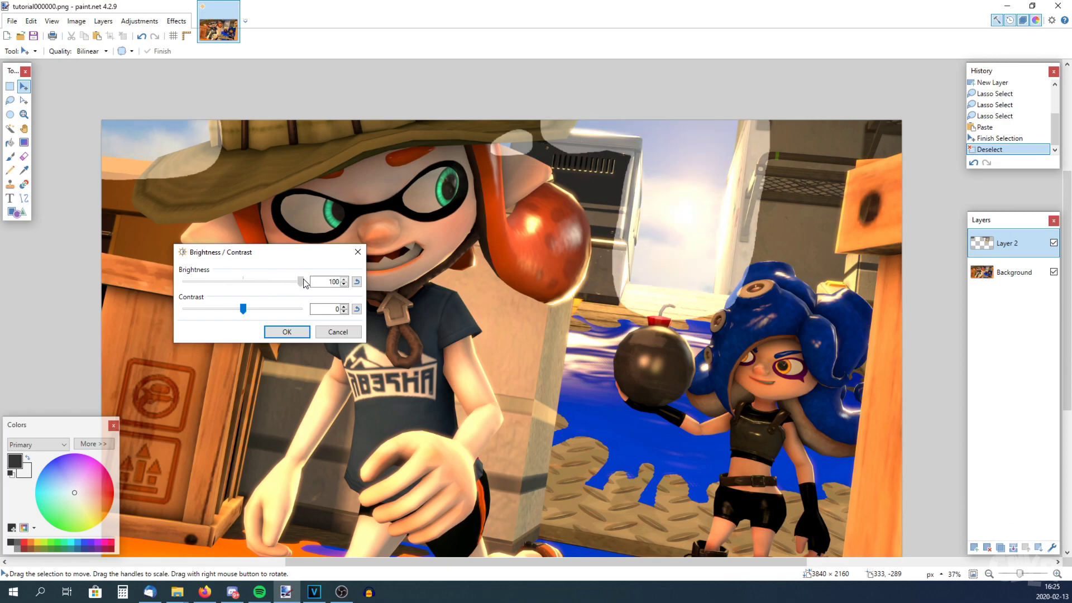
{"action": "left_click_drag", "start_coordinate": [243, 309], "coordinate": [245, 310]}
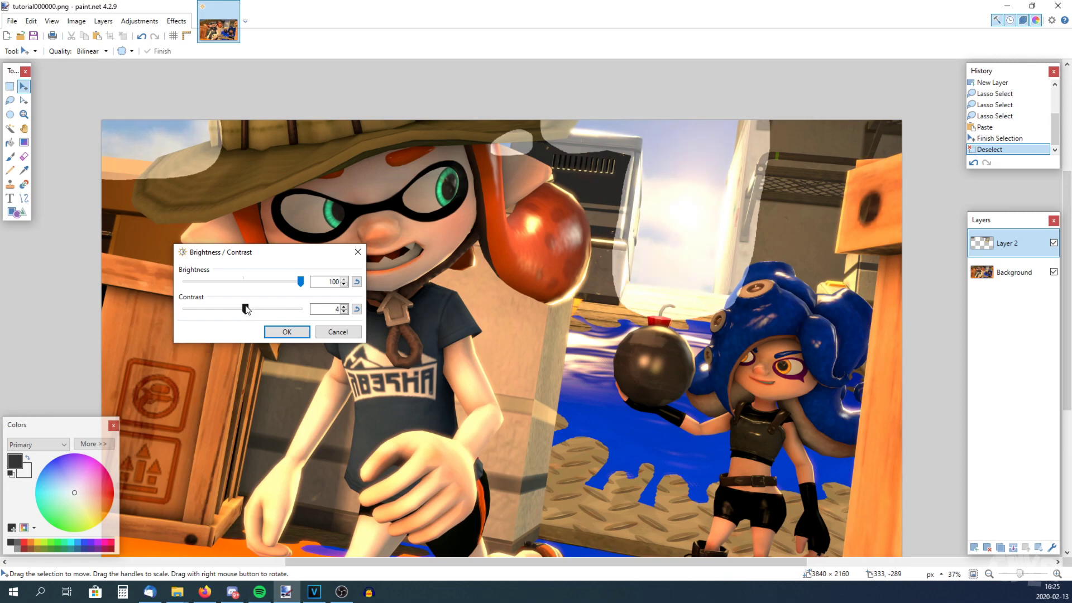
{"action": "left_click", "coordinate": [287, 332]}
Erase the brightened spill over the hat brim and wooden crate on Layer 2 with a 70 px eraser at 0% hardness.
{"action": "left_click", "coordinate": [24, 157]}
{"action": "left_click", "coordinate": [127, 51]}
{"action": "left_click", "coordinate": [121, 86]}
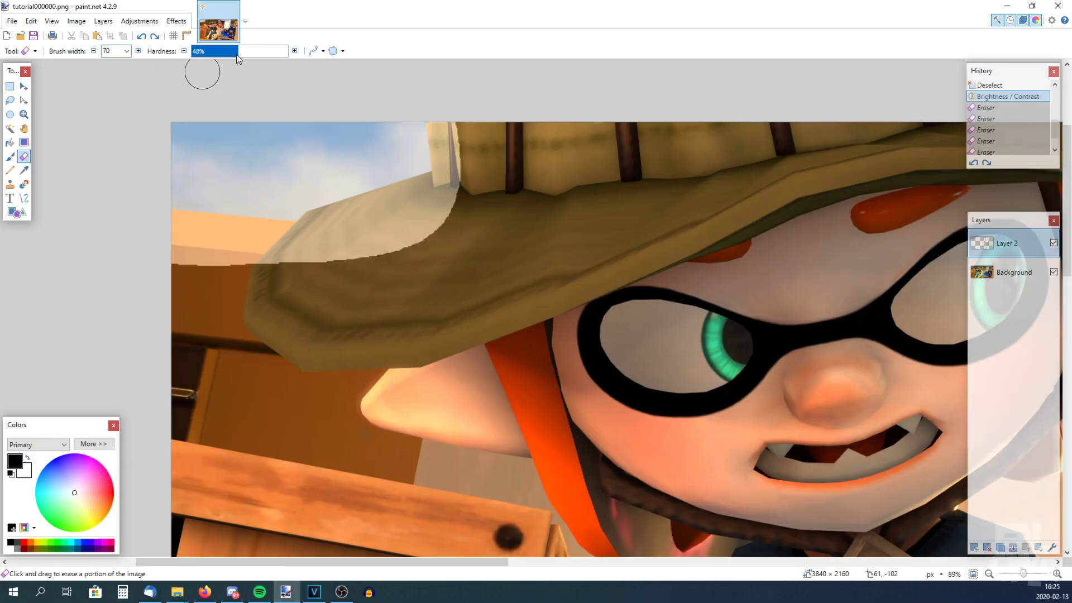
{"action": "mouse_move", "coordinate": [223, 60]}
{"action": "left_mouse_down"}
{"action": "mouse_move", "coordinate": [201, 67]}
{"action": "mouse_move", "coordinate": [191, 56]}
{"action": "left_mouse_up"}
{"action": "mouse_move", "coordinate": [175, 256]}
{"action": "left_mouse_down"}
{"action": "mouse_move", "coordinate": [278, 258]}
{"action": "mouse_move", "coordinate": [396, 221]}
{"action": "left_mouse_up"}
{"action": "mouse_move", "coordinate": [296, 240]}
{"action": "left_mouse_down"}
{"action": "mouse_move", "coordinate": [426, 215]}
{"action": "mouse_move", "coordinate": [429, 192]}
{"action": "left_mouse_up"}
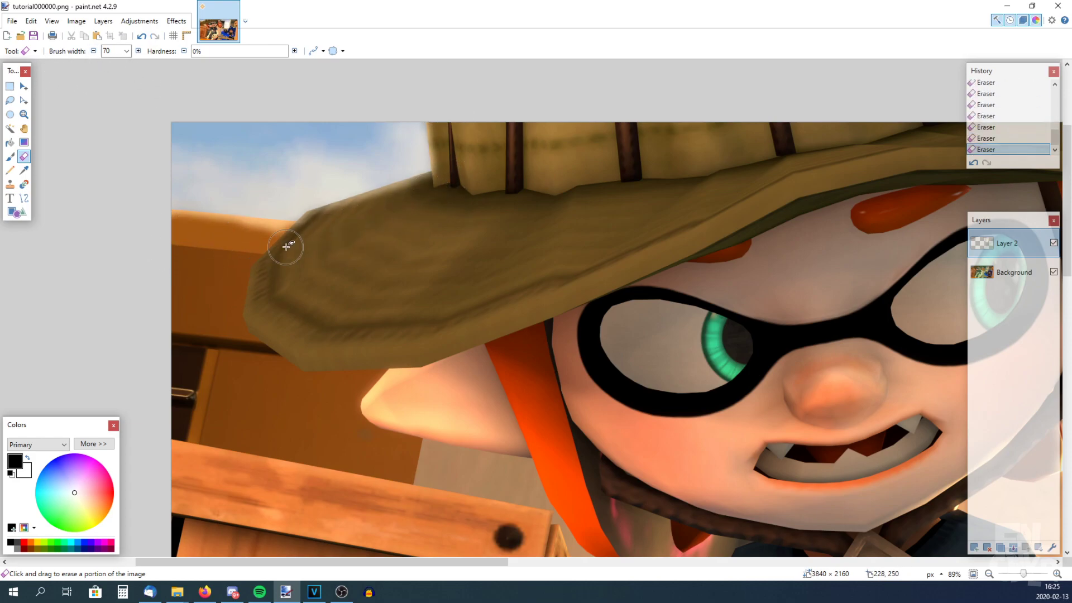
{"action": "key", "text": "ctrl+z"}
{"action": "mouse_move", "coordinate": [311, 233]}
{"action": "left_mouse_down"}
{"action": "mouse_move", "coordinate": [294, 244]}
{"action": "mouse_move", "coordinate": [201, 235]}
{"action": "mouse_move", "coordinate": [369, 206]}
{"action": "left_mouse_up"}
{"action": "key", "text": "ctrl+z"}
{"action": "left_click_drag", "start_coordinate": [300, 230], "coordinate": [138, 228]}
Reduce the eraser width to 30 and erase the brightened spill over the inkling's ear and the adjoining hat underside.
{"action": "scroll", "coordinate": [457, 184], "scroll_direction": "right", "scroll_amount": 6}
{"action": "scroll", "coordinate": [383, 209], "scroll_direction": "up", "scroll_amount": 6, "text": "ctrl"}
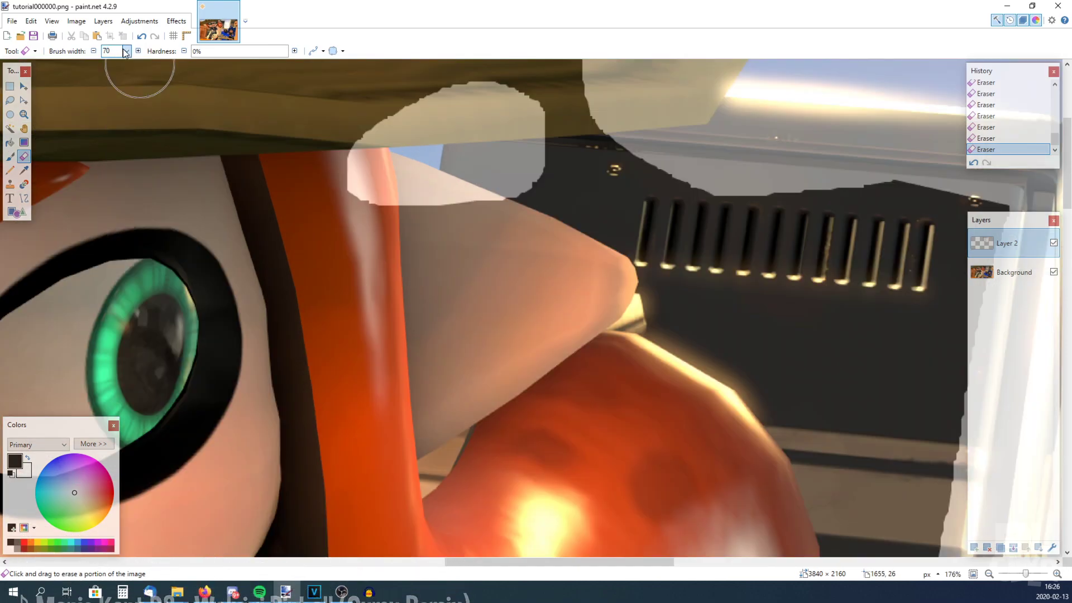
{"action": "left_click", "coordinate": [126, 50]}
{"action": "scroll", "coordinate": [119, 64], "scroll_direction": "up", "scroll_amount": 3}
{"action": "left_click", "coordinate": [117, 72]}
{"action": "mouse_move", "coordinate": [534, 251]}
{"action": "left_mouse_down"}
{"action": "mouse_move", "coordinate": [360, 185]}
{"action": "mouse_move", "coordinate": [441, 120]}
{"action": "mouse_move", "coordinate": [391, 167]}
{"action": "mouse_move", "coordinate": [484, 177]}
{"action": "mouse_move", "coordinate": [536, 154]}
{"action": "mouse_move", "coordinate": [421, 110]}
{"action": "mouse_move", "coordinate": [388, 167]}
{"action": "mouse_move", "coordinate": [461, 137]}
{"action": "mouse_move", "coordinate": [383, 127]}
{"action": "mouse_move", "coordinate": [441, 168]}
{"action": "mouse_move", "coordinate": [469, 169]}
{"action": "left_mouse_up"}
{"action": "scroll", "coordinate": [469, 169], "scroll_direction": "down", "scroll_amount": 1, "text": "ctrl"}
{"action": "scroll", "coordinate": [468, 169], "scroll_direction": "down", "scroll_amount": 6, "text": "ctrl"}
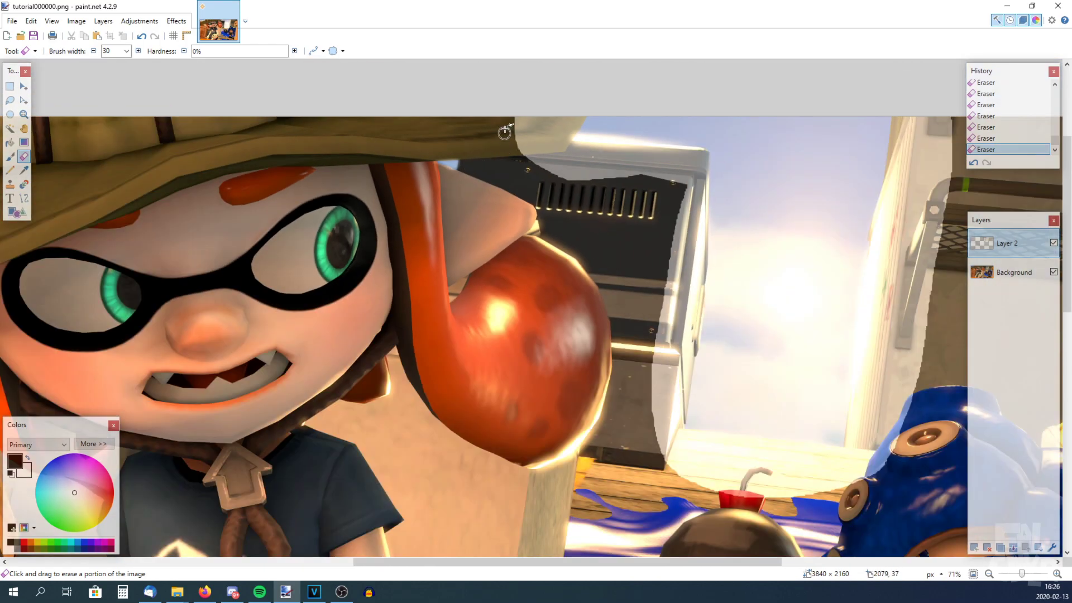
Erase the brightened spill along the hat's edge and down the side of the dark vented structure.
{"action": "scroll", "coordinate": [506, 124], "scroll_direction": "up", "scroll_amount": 4, "text": "ctrl"}
{"action": "scroll", "coordinate": [505, 123], "scroll_direction": "down", "scroll_amount": 4, "text": "shift"}
{"action": "mouse_move", "coordinate": [338, 122]}
{"action": "left_mouse_down"}
{"action": "mouse_move", "coordinate": [263, 100]}
{"action": "mouse_move", "coordinate": [342, 169]}
{"action": "mouse_move", "coordinate": [454, 168]}
{"action": "mouse_move", "coordinate": [537, 188]}
{"action": "mouse_move", "coordinate": [323, 216]}
{"action": "mouse_move", "coordinate": [537, 184]}
{"action": "mouse_move", "coordinate": [536, 239]}
{"action": "mouse_move", "coordinate": [519, 165]}
{"action": "mouse_move", "coordinate": [493, 345]}
{"action": "left_mouse_up"}
{"action": "scroll", "coordinate": [536, 183], "scroll_direction": "down", "scroll_amount": 1}
{"action": "scroll", "coordinate": [494, 335], "scroll_direction": "down", "scroll_amount": 2}
{"action": "mouse_move", "coordinate": [495, 309]}
{"action": "left_mouse_down"}
{"action": "mouse_move", "coordinate": [472, 247]}
{"action": "mouse_move", "coordinate": [497, 392]}
{"action": "mouse_move", "coordinate": [484, 431]}
{"action": "left_mouse_up"}
{"action": "scroll", "coordinate": [485, 430], "scroll_direction": "down", "scroll_amount": 2, "text": "ctrl"}
{"action": "scroll", "coordinate": [484, 430], "scroll_direction": "right", "scroll_amount": 1}
Enlarge the eraser to 150 and clear the remaining bright spill from the wooden deck, octoling's hair and wall beside the sky gap.
{"action": "left_click", "coordinate": [127, 51]}
{"action": "left_click", "coordinate": [120, 174]}
{"action": "mouse_move", "coordinate": [375, 426]}
{"action": "left_mouse_down"}
{"action": "mouse_move", "coordinate": [558, 439]}
{"action": "mouse_move", "coordinate": [426, 468]}
{"action": "left_mouse_up"}
{"action": "left_click", "coordinate": [126, 51]}
{"action": "left_click", "coordinate": [125, 86]}
{"action": "left_click", "coordinate": [125, 52]}
{"action": "left_click", "coordinate": [124, 70]}
{"action": "scroll", "coordinate": [467, 459], "scroll_direction": "right", "scroll_amount": 1}
{"action": "left_click_drag", "start_coordinate": [617, 446], "coordinate": [671, 223]}
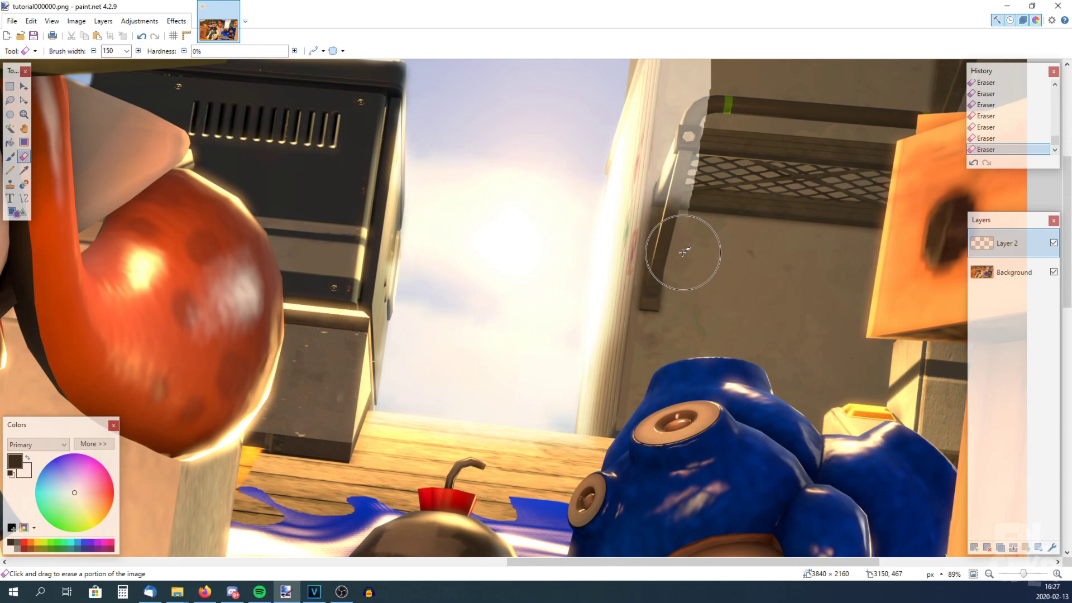
Examine the erased sky edges around both characters and the buildings for leftover bright spill.
{"action": "scroll", "coordinate": [642, 268], "scroll_direction": "right", "scroll_amount": 2}
{"action": "scroll", "coordinate": [503, 283], "scroll_direction": "down", "scroll_amount": 3, "text": "ctrl"}
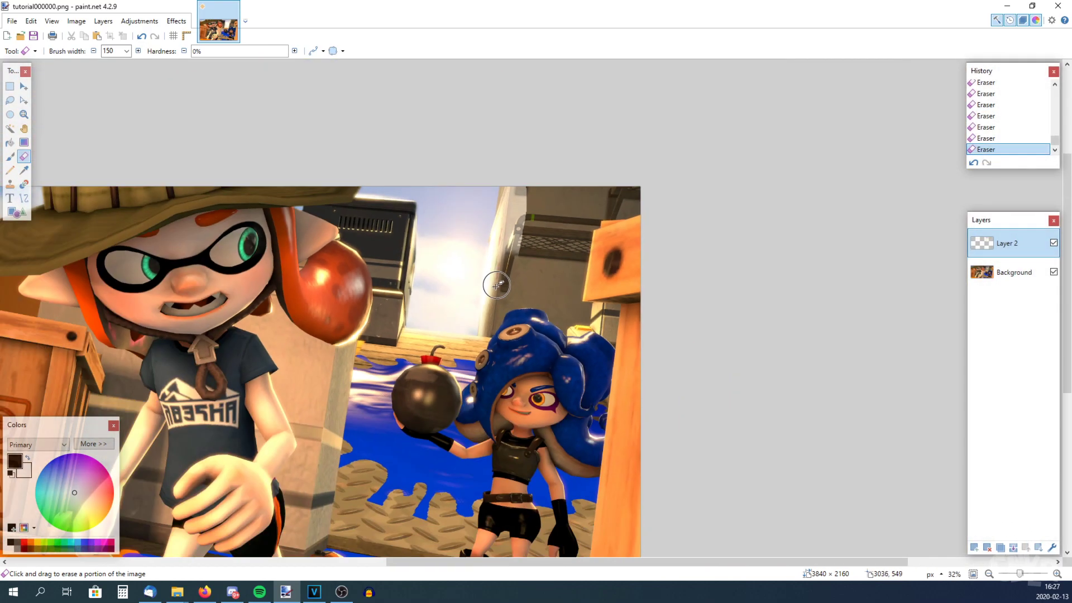
{"action": "scroll", "coordinate": [725, 318], "scroll_direction": "up", "scroll_amount": 3, "text": "ctrl"}
{"action": "scroll", "coordinate": [540, 304], "scroll_direction": "up", "scroll_amount": 1, "text": "ctrl"}
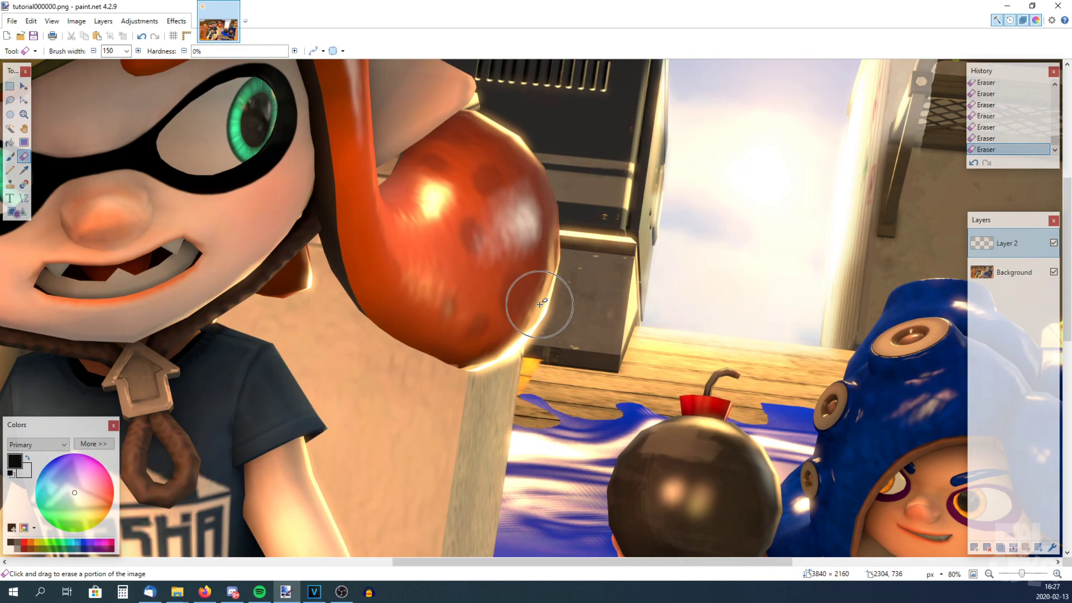
{"action": "scroll", "coordinate": [540, 304], "scroll_direction": "down", "scroll_amount": 3, "text": "ctrl"}
{"action": "scroll", "coordinate": [537, 307], "scroll_direction": "up", "scroll_amount": 3, "text": "ctrl"}
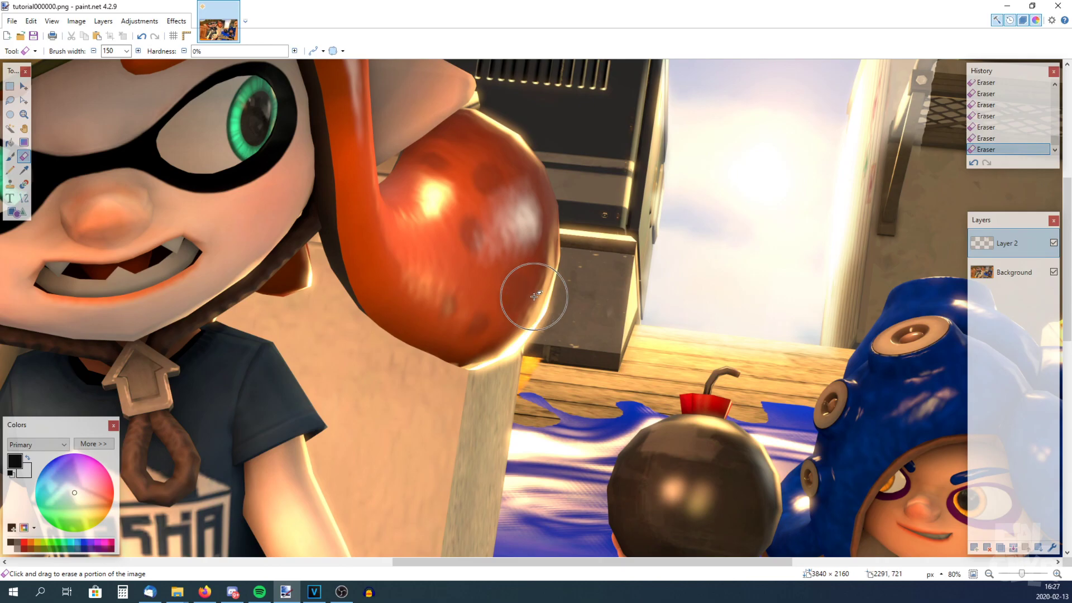
{"action": "scroll", "coordinate": [603, 307], "scroll_direction": "left", "scroll_amount": 4}
{"action": "scroll", "coordinate": [602, 313], "scroll_direction": "right", "scroll_amount": 4}
{"action": "scroll", "coordinate": [600, 317], "scroll_direction": "left", "scroll_amount": 2}
{"action": "scroll", "coordinate": [600, 319], "scroll_direction": "right", "scroll_amount": 1}
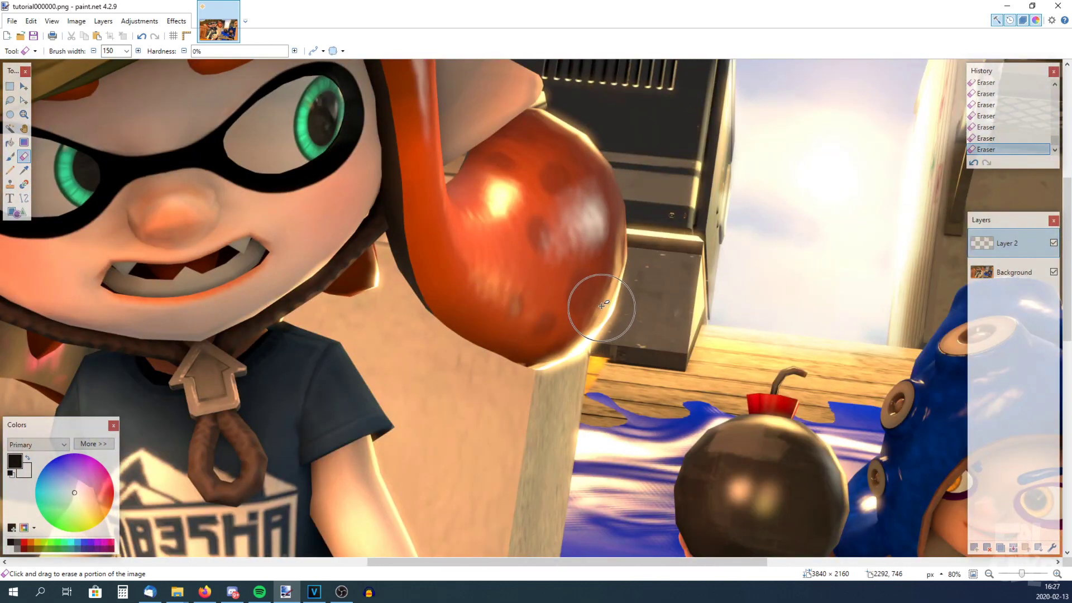
{"action": "scroll", "coordinate": [601, 307], "scroll_direction": "down", "scroll_amount": 1}
{"action": "scroll", "coordinate": [612, 300], "scroll_direction": "up", "scroll_amount": 1}
{"action": "scroll", "coordinate": [612, 304], "scroll_direction": "down", "scroll_amount": 2}
{"action": "scroll", "coordinate": [600, 307], "scroll_direction": "right", "scroll_amount": 5}
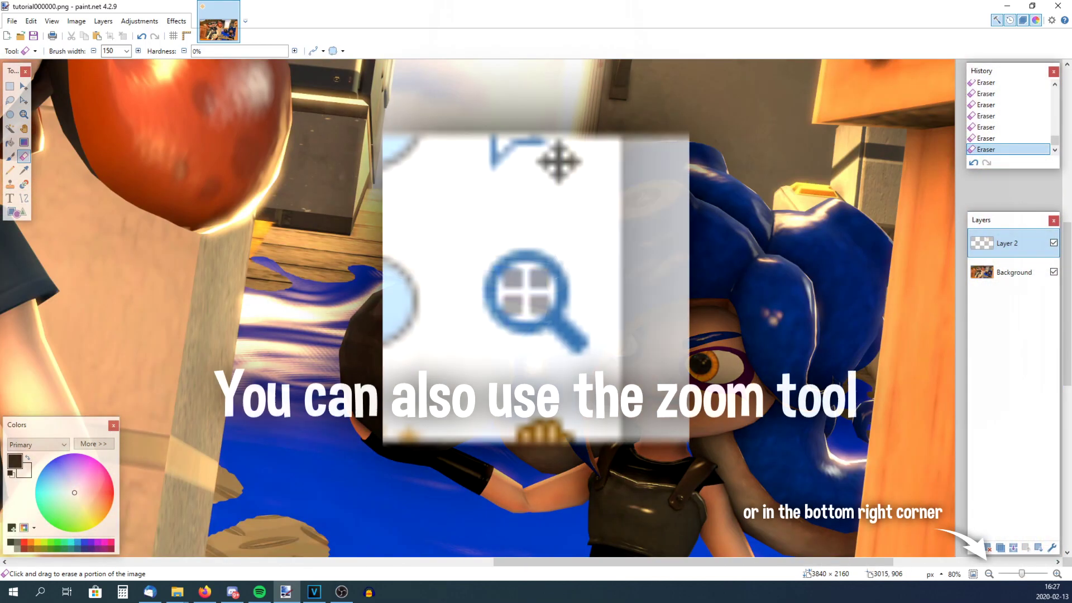
{"action": "scroll", "coordinate": [684, 276], "scroll_direction": "up", "scroll_amount": 4}
{"action": "scroll", "coordinate": [684, 277], "scroll_direction": "right", "scroll_amount": 2}
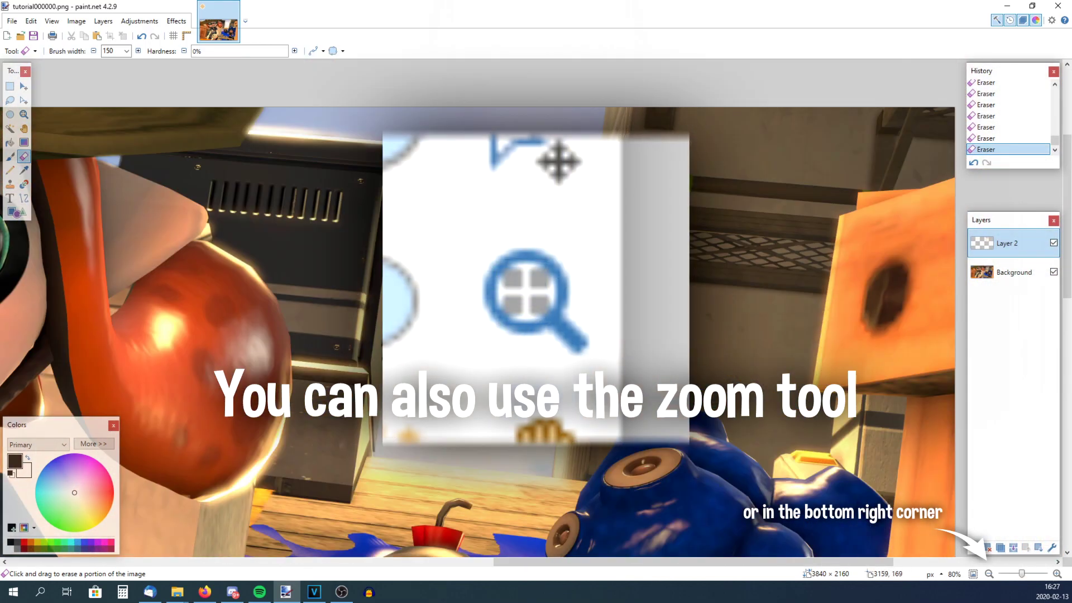
{"action": "scroll", "coordinate": [625, 334], "scroll_direction": "down", "scroll_amount": 5, "text": "ctrl"}
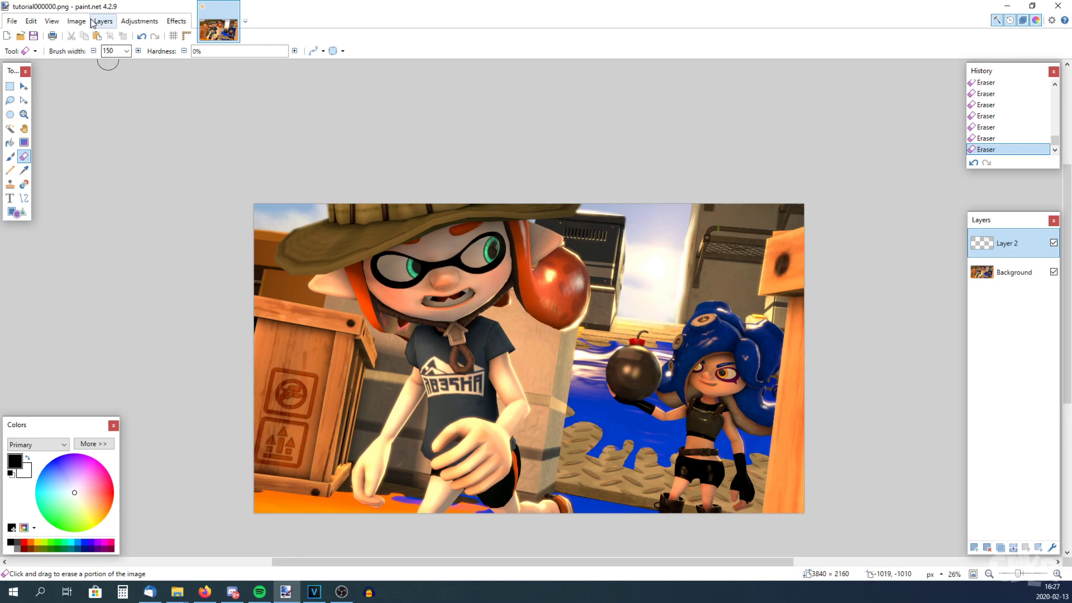
{"action": "left_click", "coordinate": [139, 20]}
{"action": "left_click", "coordinate": [167, 104]}
{"action": "left_click_drag", "start_coordinate": [548, 247], "coordinate": [248, 201]}
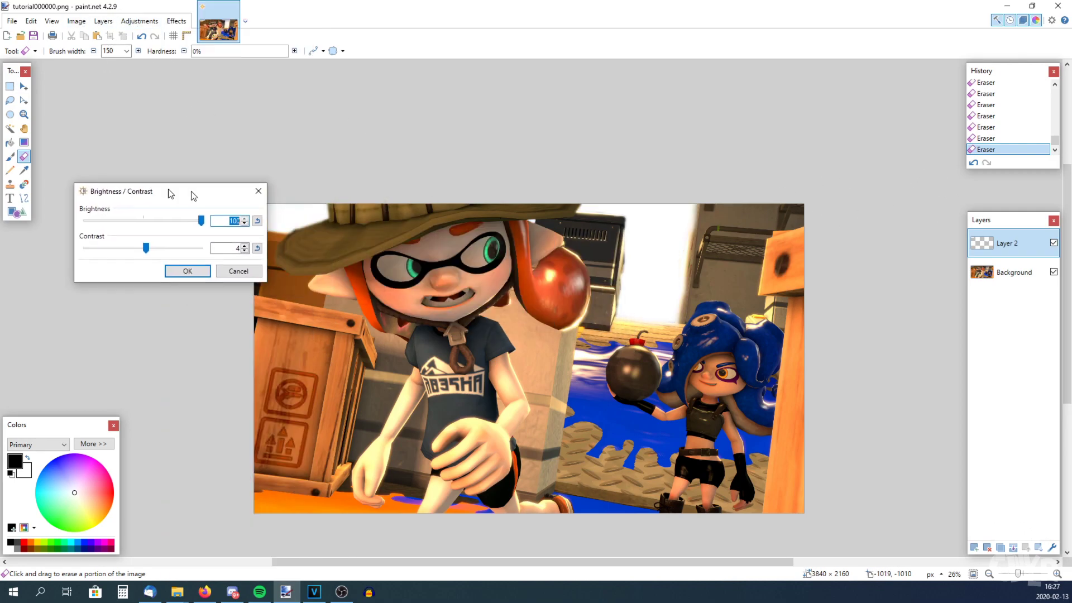
{"action": "left_click", "coordinate": [299, 278]}
{"action": "scroll", "coordinate": [419, 298], "scroll_direction": "down", "scroll_amount": 1}
{"action": "scroll", "coordinate": [418, 298], "scroll_direction": "down", "scroll_amount": 1, "text": "shift"}
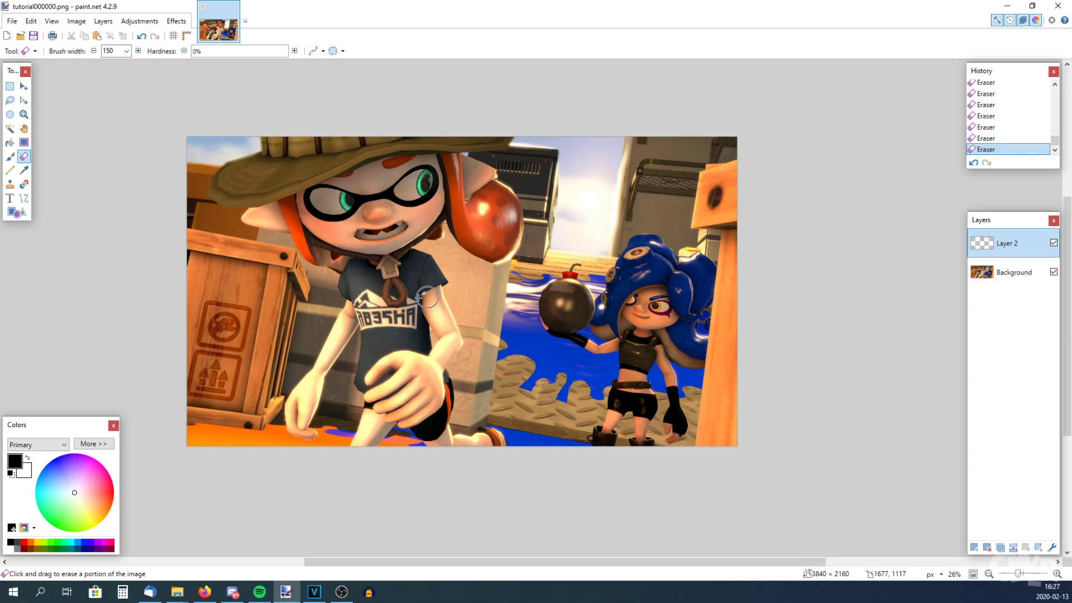
Merge Layer 2 down into the Background and adjust the whole image to brightness 13 and contrast 7.
{"action": "left_click", "coordinate": [1012, 548]}
{"action": "left_click", "coordinate": [140, 21]}
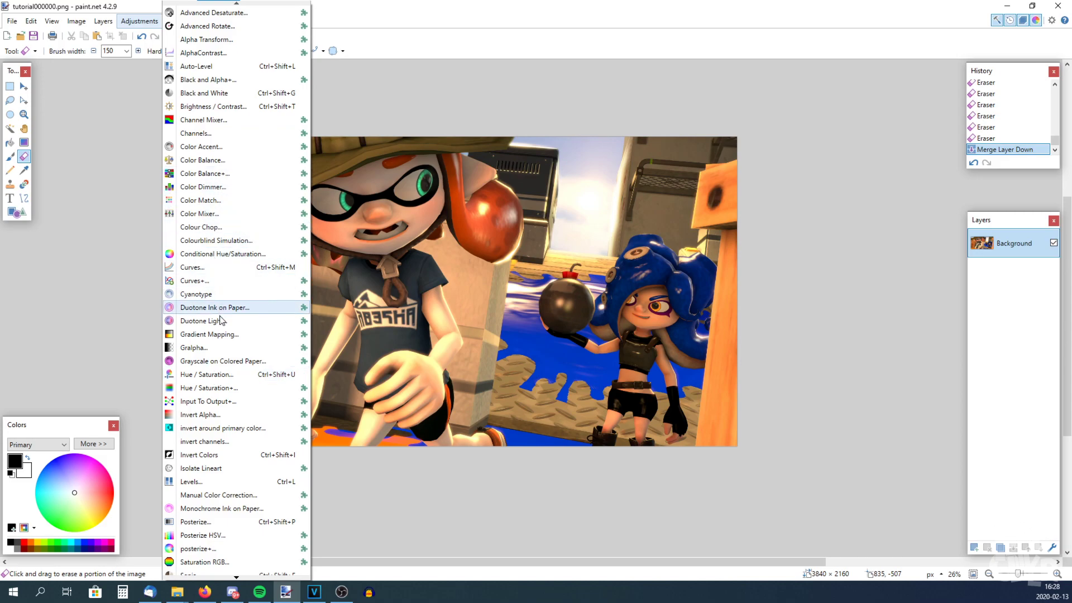
{"action": "left_click", "coordinate": [408, 190]}
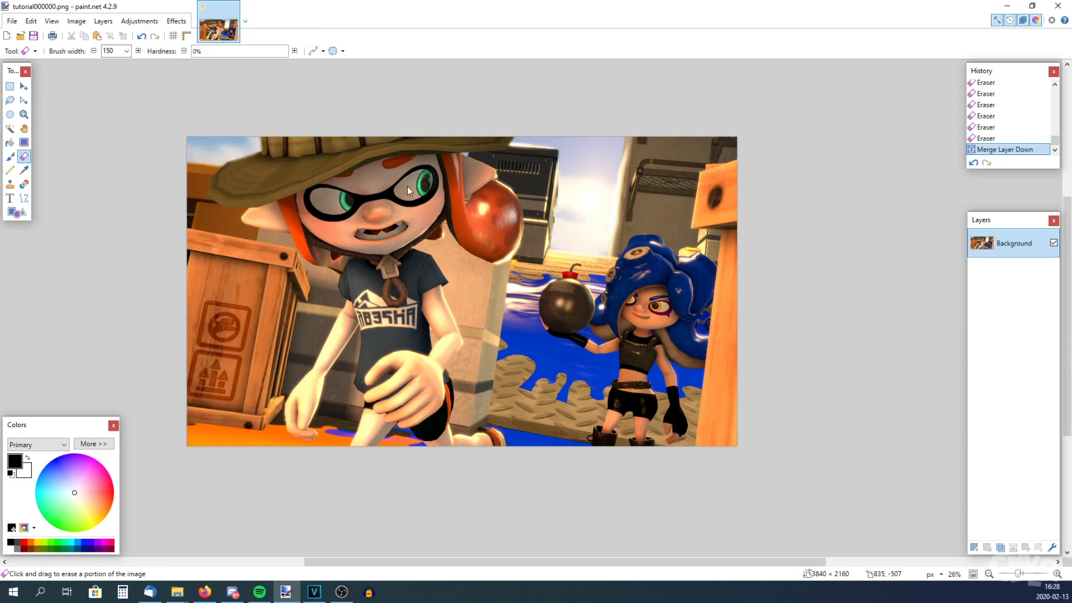
{"action": "left_click", "coordinate": [623, 274]}
{"action": "left_click_drag", "start_coordinate": [566, 247], "coordinate": [878, 246]}
{"action": "left_click_drag", "start_coordinate": [822, 272], "coordinate": [830, 273]}
{"action": "left_click_drag", "start_coordinate": [821, 300], "coordinate": [824, 271]}
{"action": "left_click", "coordinate": [935, 299]}
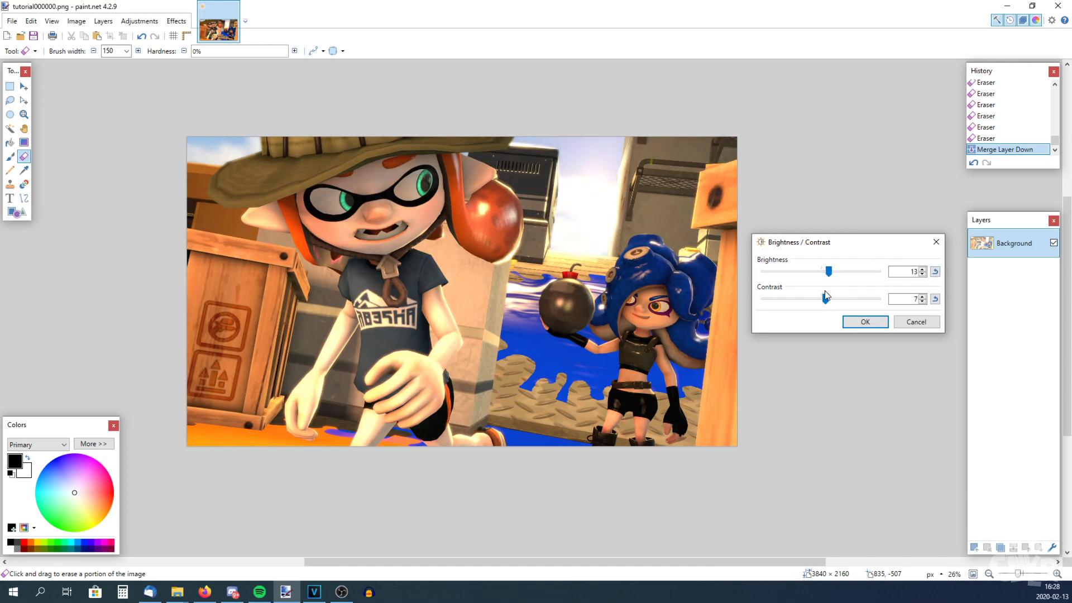
{"action": "left_click", "coordinate": [865, 323]}
Raise the Background layer's saturation to 103 with Hue / Saturation, leaving hue and lightness at 0.
{"action": "left_click", "coordinate": [139, 21]}
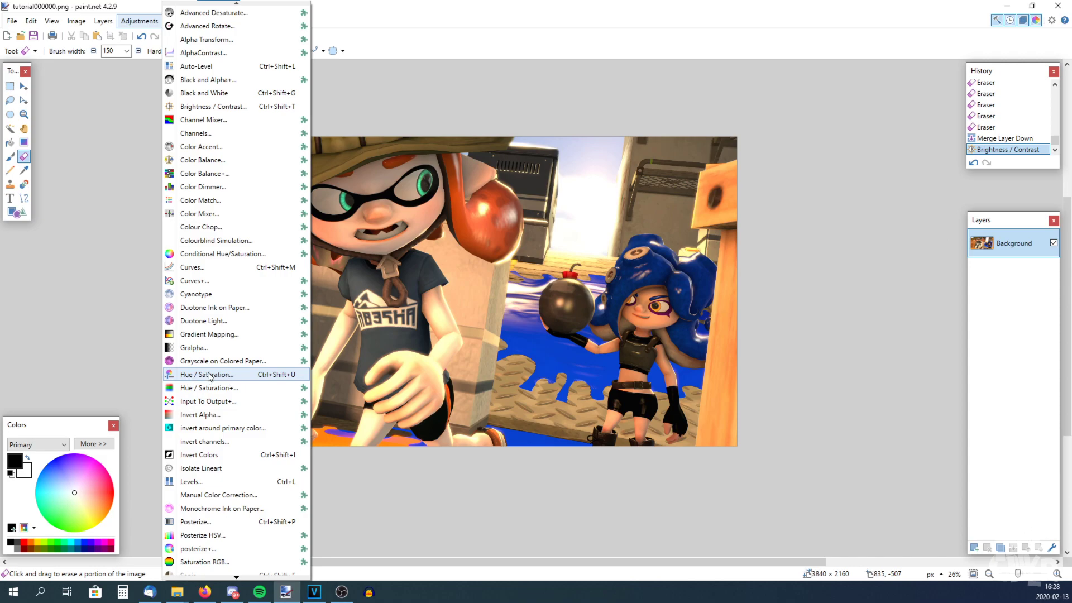
{"action": "left_click", "coordinate": [210, 375]}
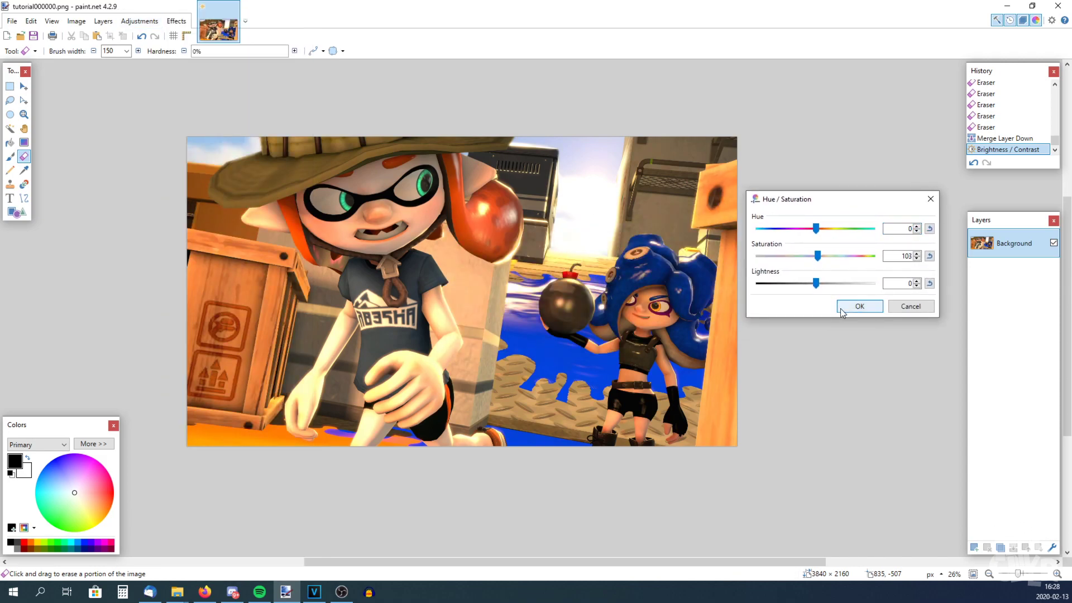
{"action": "left_click", "coordinate": [839, 310]}
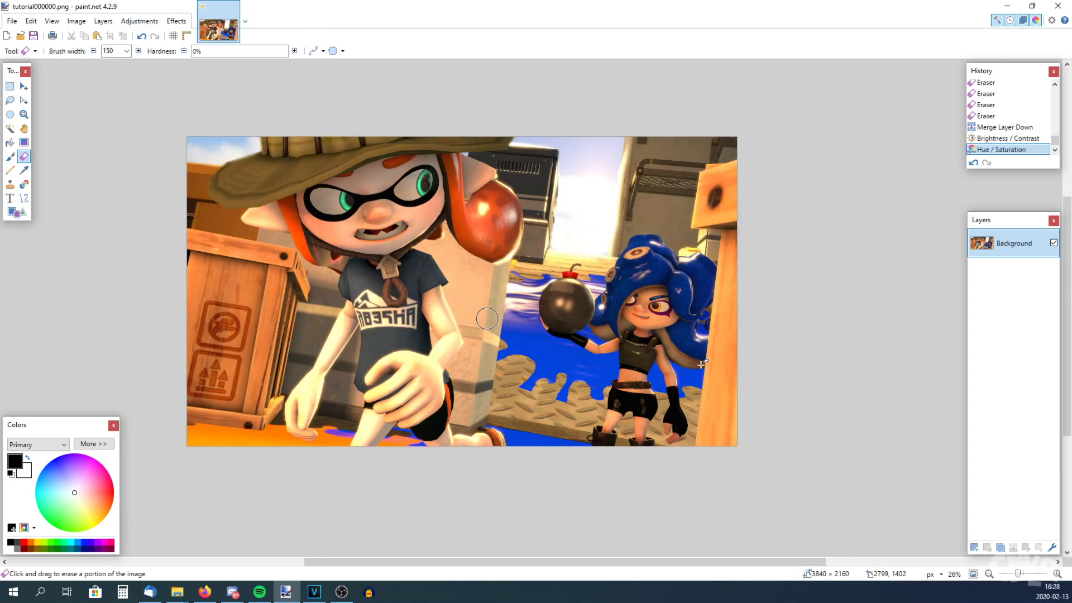
Add a new layer, sample the inkling's green iris colour from the Background layer, and make Layer 2 active.
{"action": "scroll", "coordinate": [307, 200], "scroll_direction": "left", "scroll_amount": 3}
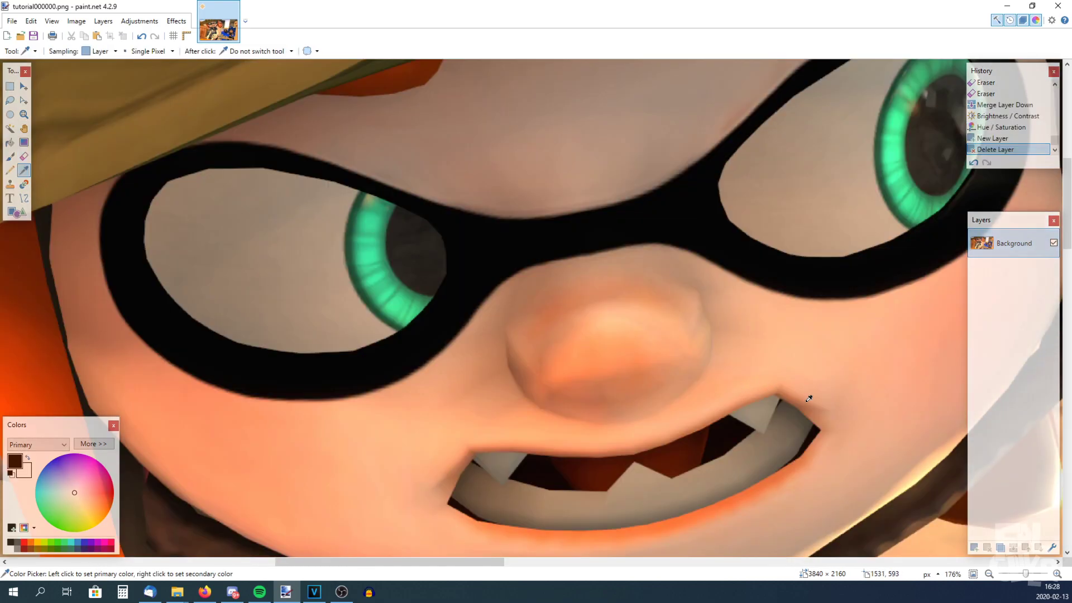
{"action": "left_click", "coordinate": [973, 548]}
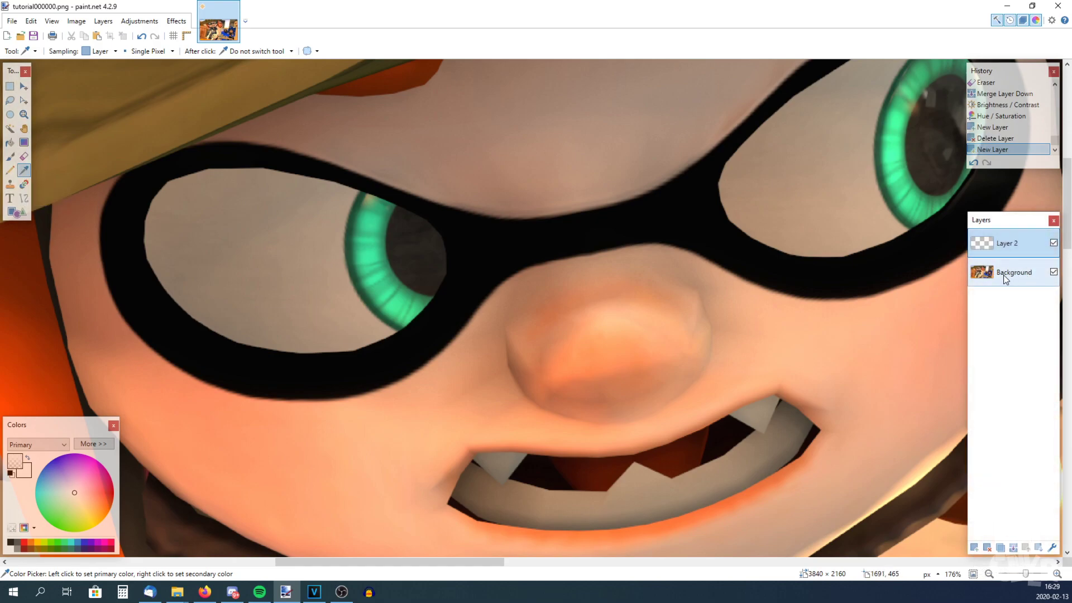
{"action": "left_click", "coordinate": [1003, 277]}
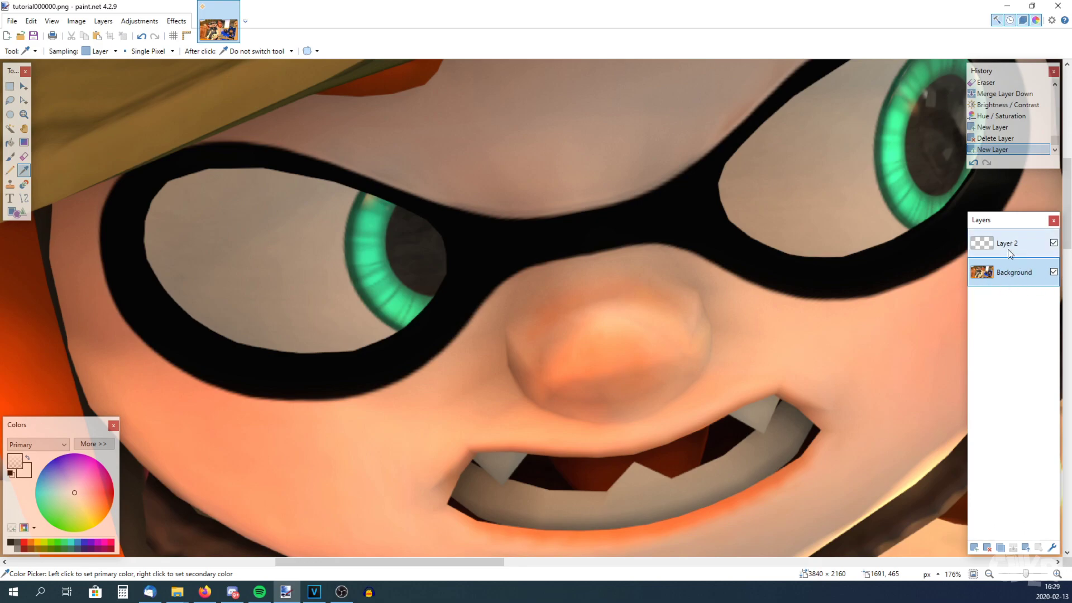
{"action": "left_click", "coordinate": [1008, 250]}
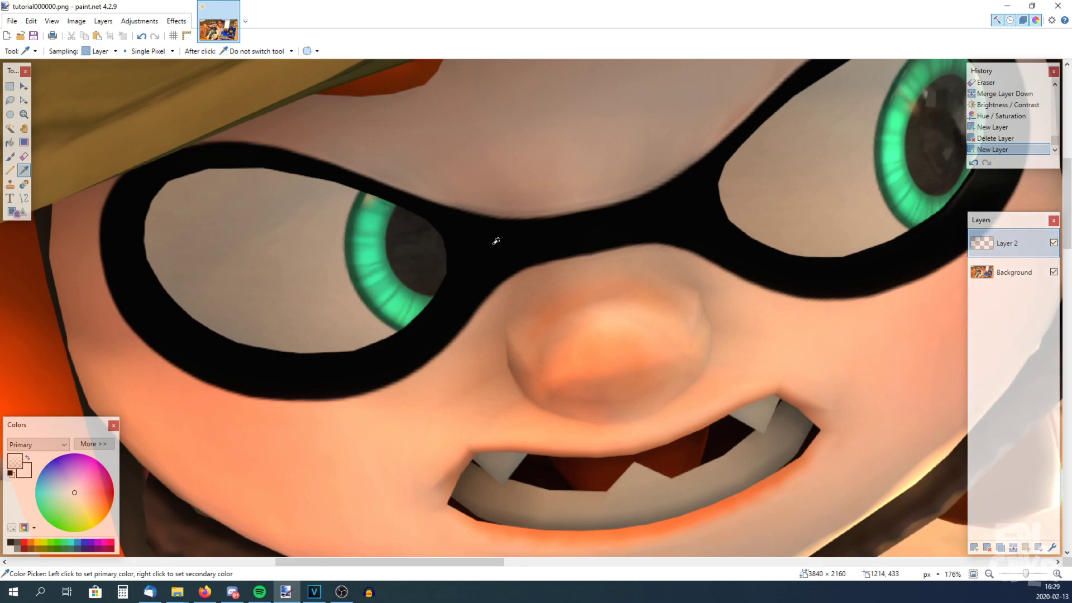
{"action": "left_click", "coordinate": [1005, 272]}
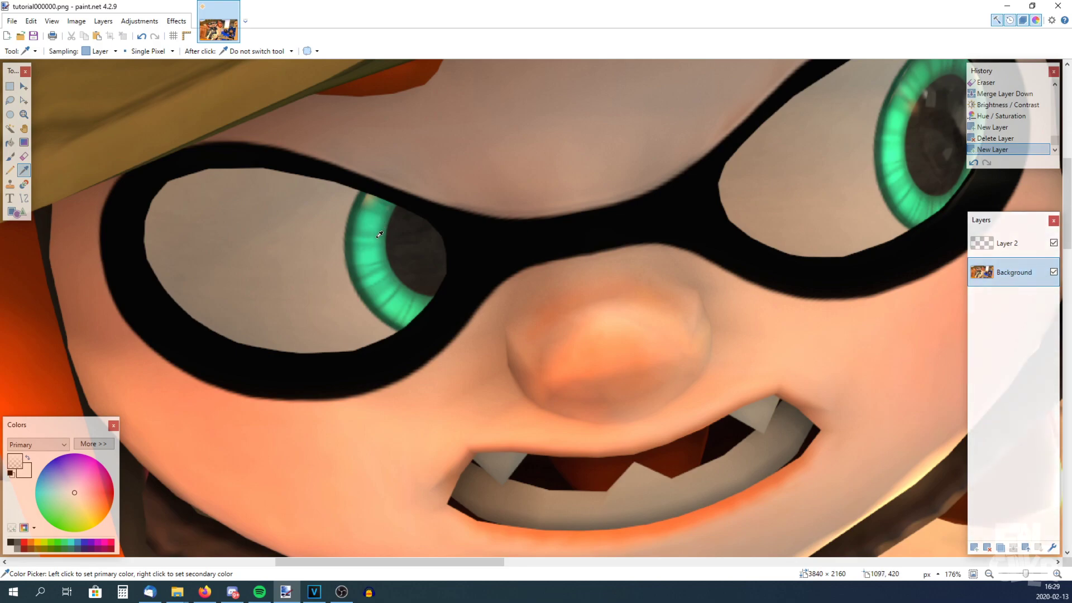
{"action": "left_click", "coordinate": [369, 221]}
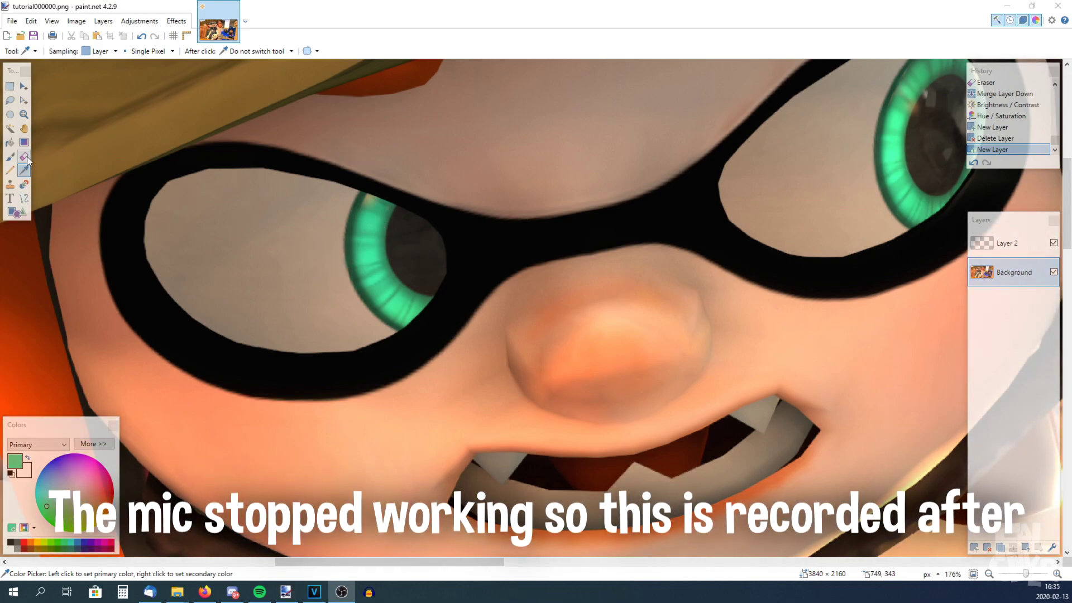
{"action": "left_click", "coordinate": [1006, 243]}
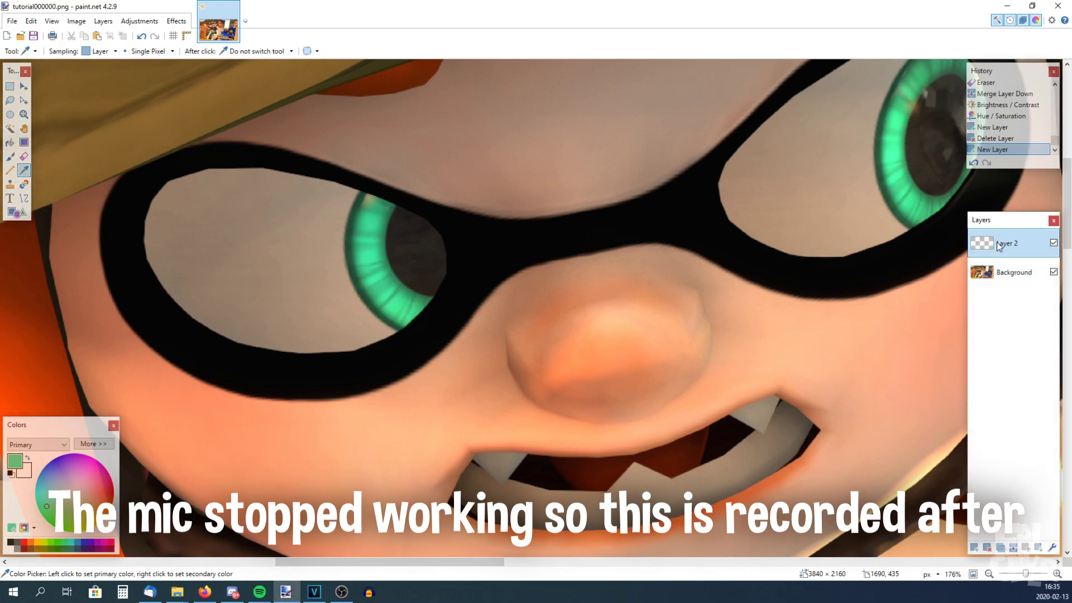
Paint the sampled green over the iris of the inkling's eye on the image's left side, using a narrower Paintbrush at 0% hardness.
{"action": "left_click", "coordinate": [10, 156]}
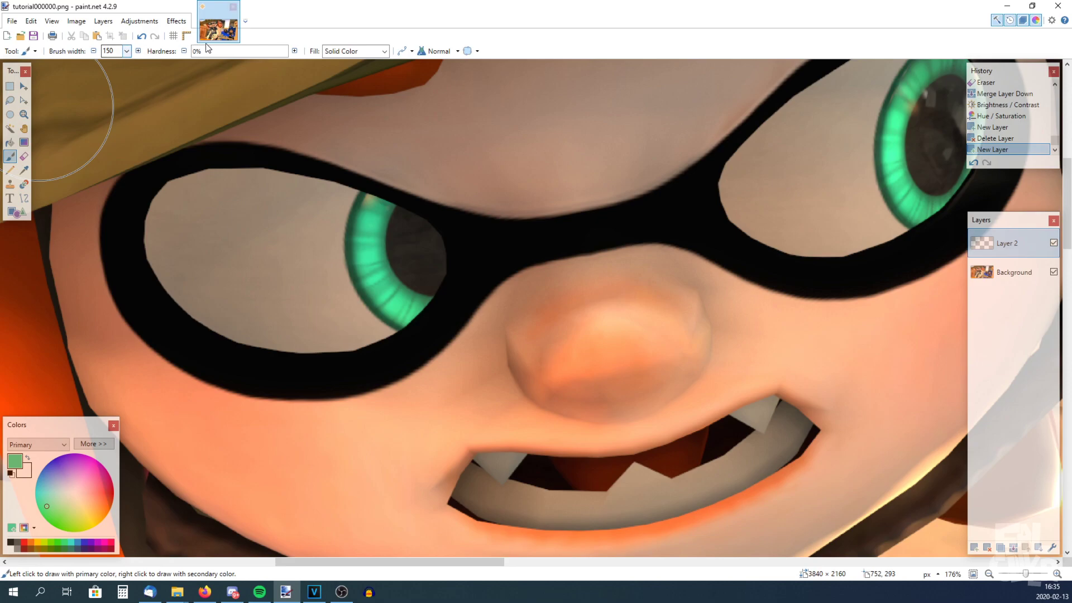
{"action": "left_click", "coordinate": [125, 52]}
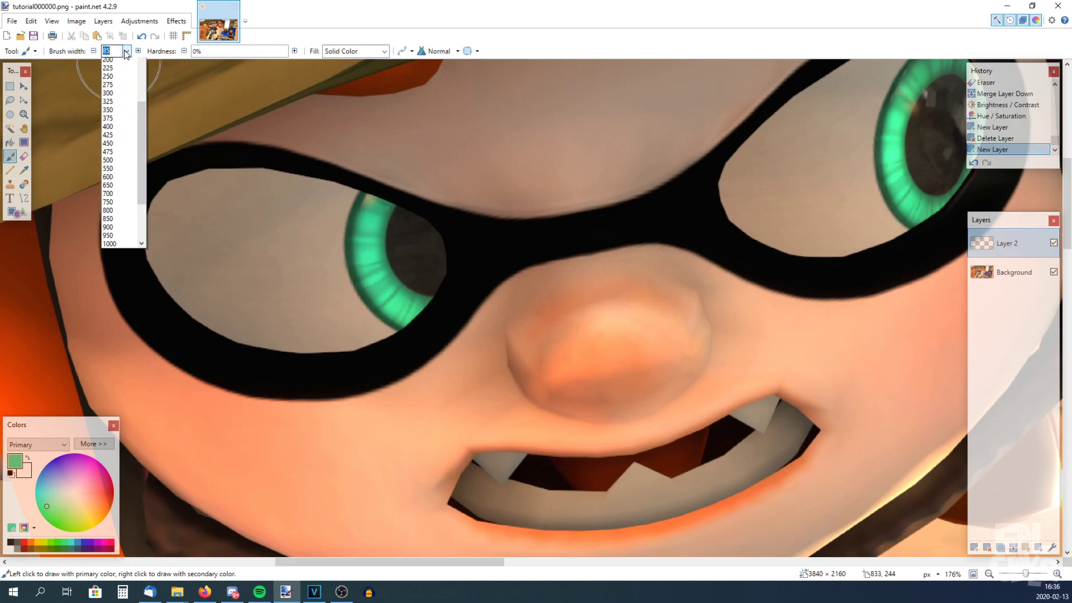
{"action": "scroll", "coordinate": [122, 71], "scroll_direction": "up", "scroll_amount": 1}
{"action": "left_click", "coordinate": [119, 129]}
{"action": "mouse_move", "coordinate": [380, 212]}
{"action": "left_mouse_down"}
{"action": "mouse_move", "coordinate": [385, 271]}
{"action": "mouse_move", "coordinate": [407, 315]}
{"action": "left_mouse_up"}
Paint the sampled green over the iris of the inkling's eye on the image's right side, using a Paintbrush width of 60.
{"action": "scroll", "coordinate": [404, 314], "scroll_direction": "up", "scroll_amount": 3}
{"action": "scroll", "coordinate": [404, 314], "scroll_direction": "right", "scroll_amount": 9, "text": "shift"}
{"action": "scroll", "coordinate": [560, 203], "scroll_direction": "up", "scroll_amount": 1, "text": "ctrl"}
{"action": "left_click_drag", "start_coordinate": [530, 209], "coordinate": [498, 352]}
{"action": "left_click", "coordinate": [142, 37]}
{"action": "left_click", "coordinate": [127, 51]}
{"action": "left_click", "coordinate": [119, 79]}
{"action": "mouse_move", "coordinate": [539, 198]}
{"action": "left_mouse_down"}
{"action": "mouse_move", "coordinate": [502, 376]}
{"action": "mouse_move", "coordinate": [558, 201]}
{"action": "left_mouse_up"}
{"action": "left_click", "coordinate": [127, 51]}
{"action": "left_click", "coordinate": [119, 79]}
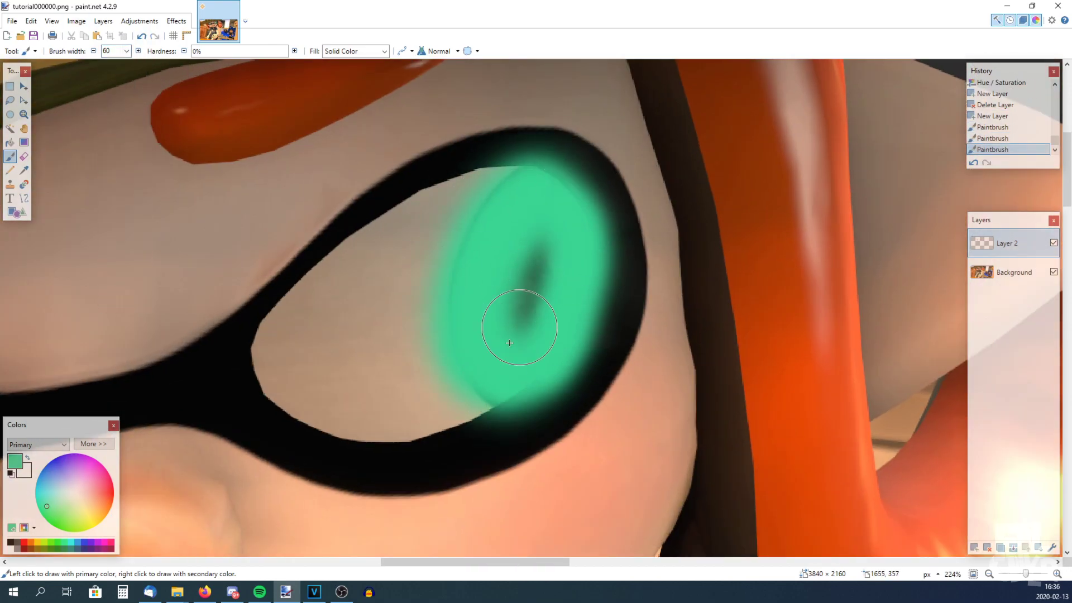
Set Layer 2's blend mode to Additive and lower its opacity so the green iris glow is softer.
{"action": "scroll", "coordinate": [509, 342], "scroll_direction": "down", "scroll_amount": 5, "text": "ctrl"}
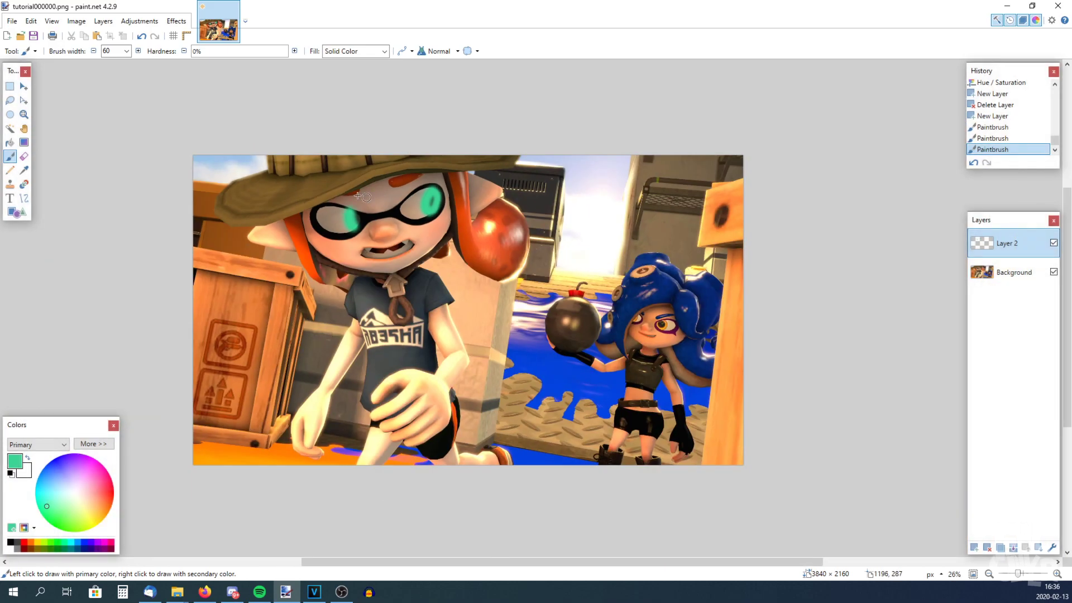
{"action": "scroll", "coordinate": [400, 186], "scroll_direction": "up", "scroll_amount": 4, "text": "ctrl"}
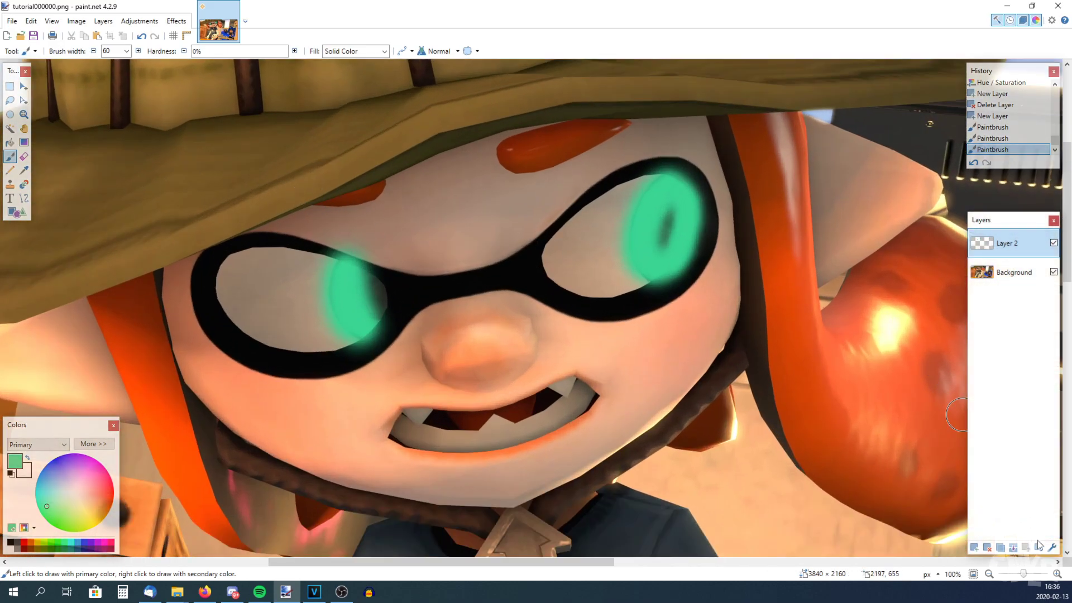
{"action": "left_click", "coordinate": [1052, 549]}
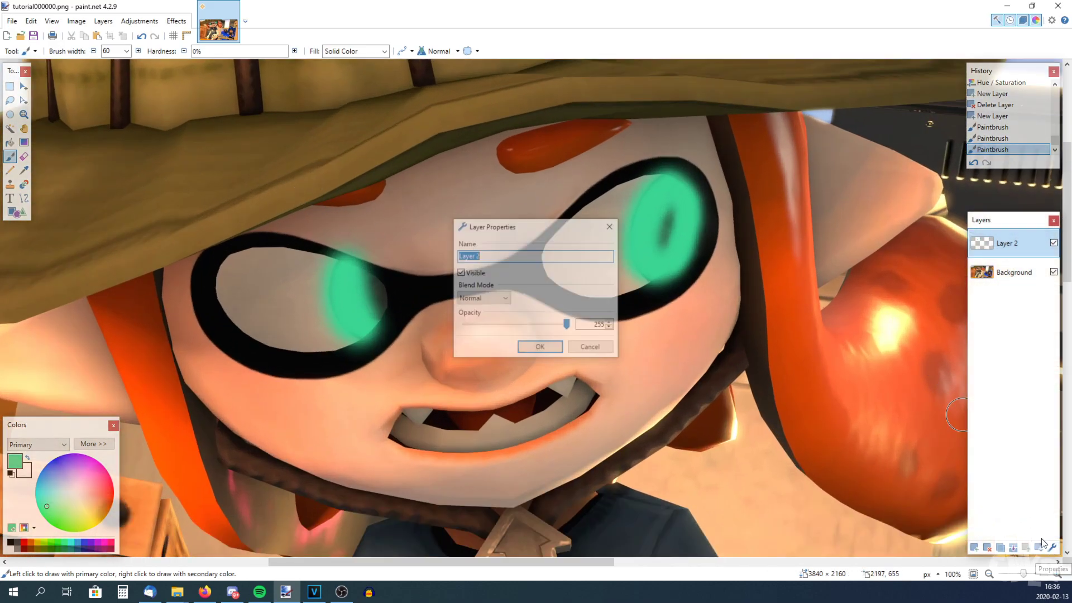
{"action": "left_click", "coordinate": [473, 300]}
{"action": "left_click", "coordinate": [485, 429]}
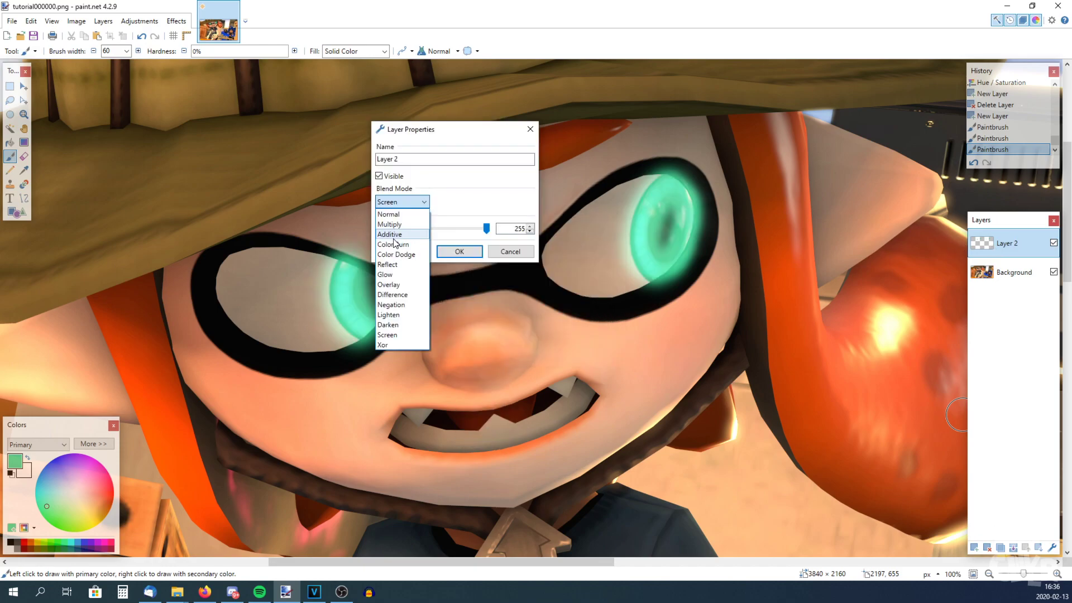
{"action": "left_click", "coordinate": [393, 235]}
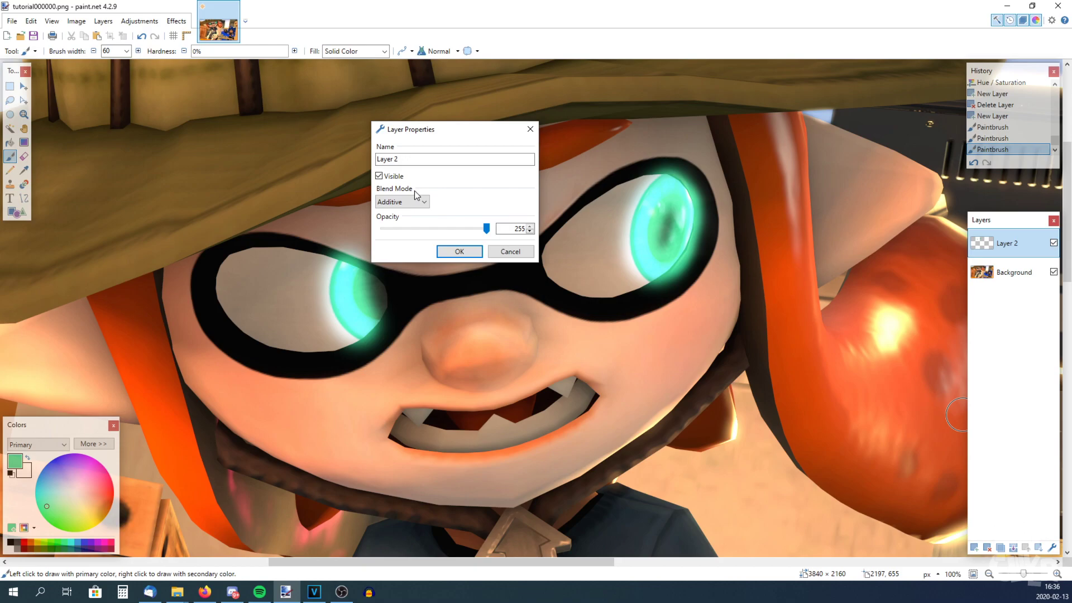
{"action": "left_click_drag", "start_coordinate": [487, 230], "coordinate": [427, 229]}
{"action": "left_click", "coordinate": [451, 252]}
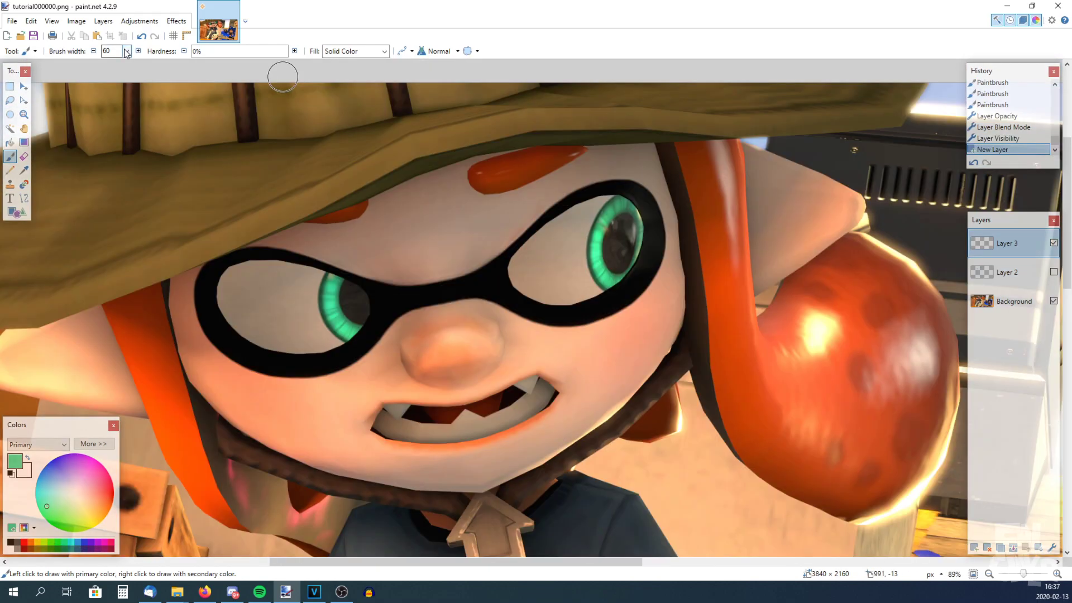
{"action": "left_click", "coordinate": [1052, 547]}
{"action": "key", "text": "Escape"}
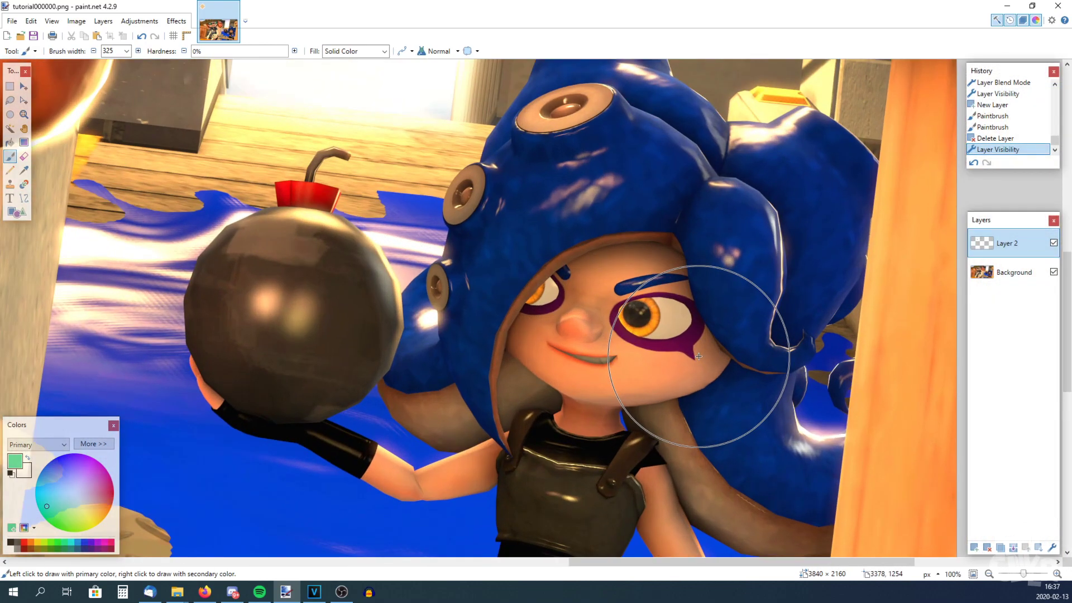
Add a new layer, sample the octoling's orange iris colour from the Background layer, and make Layer 3 active.
{"action": "key", "text": "ctrl+shift+n"}
{"action": "scroll", "coordinate": [696, 343], "scroll_direction": "up", "scroll_amount": 3, "text": "ctrl"}
{"action": "left_click", "coordinate": [127, 51]}
{"action": "scroll", "coordinate": [115, 119], "scroll_direction": "up", "scroll_amount": 5}
{"action": "left_click", "coordinate": [115, 120]}
{"action": "scroll", "coordinate": [511, 301], "scroll_direction": "up", "scroll_amount": 3, "text": "ctrl"}
{"action": "left_click", "coordinate": [1013, 301]}
{"action": "scroll", "coordinate": [536, 268], "scroll_direction": "right", "scroll_amount": 3}
{"action": "left_click", "coordinate": [24, 170]}
{"action": "left_click", "coordinate": [577, 298]}
{"action": "left_click", "coordinate": [1007, 244]}
Paint the sampled orange over both of the octoling's irises with the Paintbrush, using widths of 35 and 14.
{"action": "left_click", "coordinate": [10, 156]}
{"action": "left_click", "coordinate": [127, 51]}
{"action": "left_click", "coordinate": [120, 86]}
{"action": "left_click", "coordinate": [96, 52]}
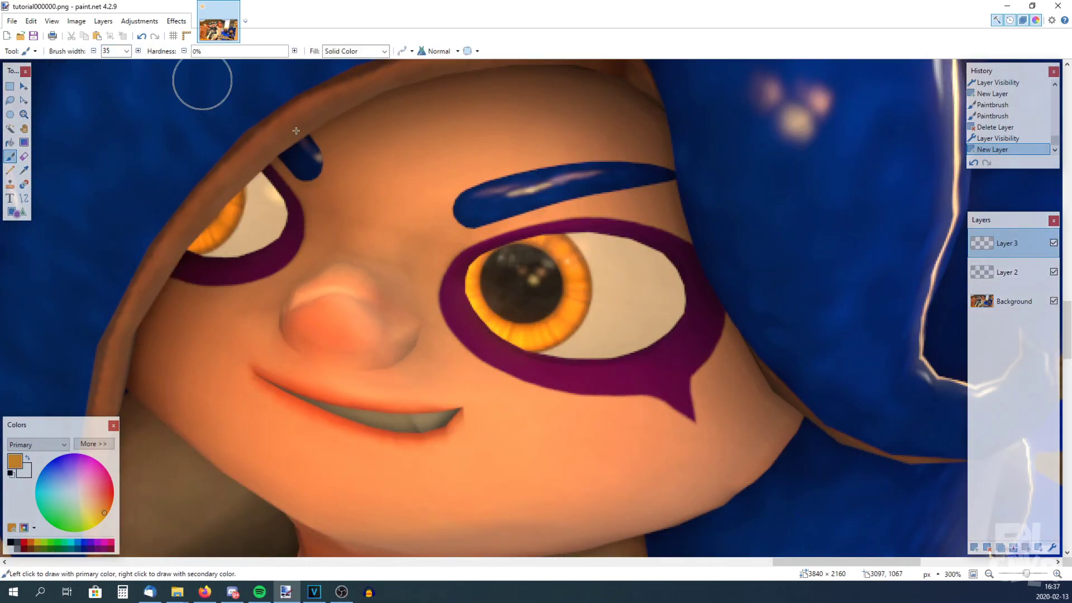
{"action": "left_click_drag", "start_coordinate": [550, 249], "coordinate": [519, 331]}
{"action": "left_click_drag", "start_coordinate": [226, 204], "coordinate": [205, 244]}
{"action": "left_click", "coordinate": [126, 51]}
{"action": "scroll", "coordinate": [119, 77], "scroll_direction": "up", "scroll_amount": 2}
{"action": "left_click", "coordinate": [119, 77]}
{"action": "left_click", "coordinate": [529, 243]}
{"action": "left_click_drag", "start_coordinate": [499, 335], "coordinate": [487, 253]}
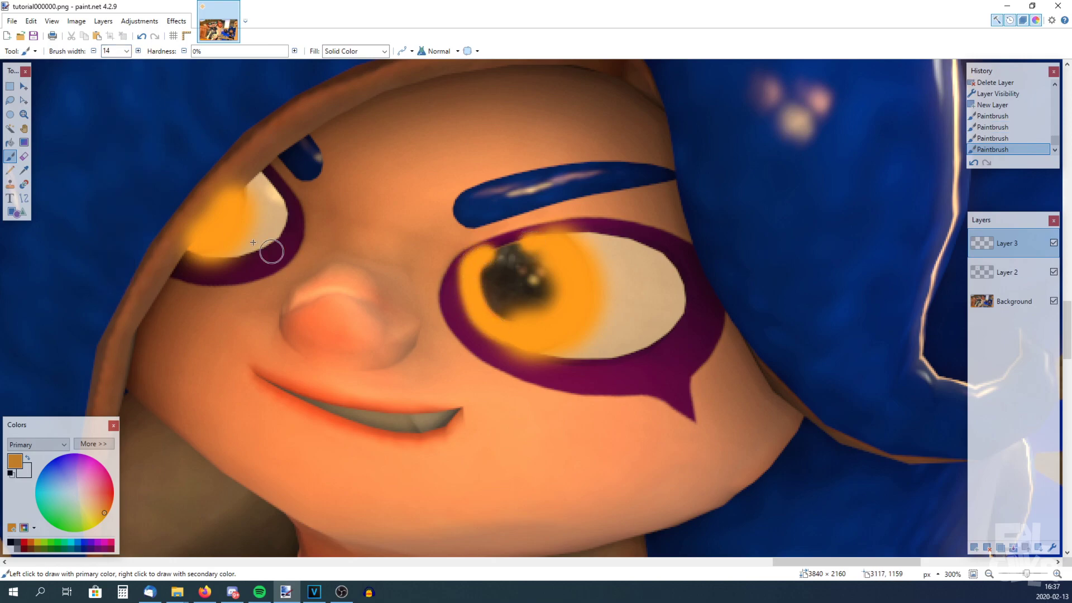
Soften the orange eye paint on Layer 3 with a slight Gaussian Blur.
{"action": "left_click", "coordinate": [174, 21]}
{"action": "mouse_move", "coordinate": [251, 93]}
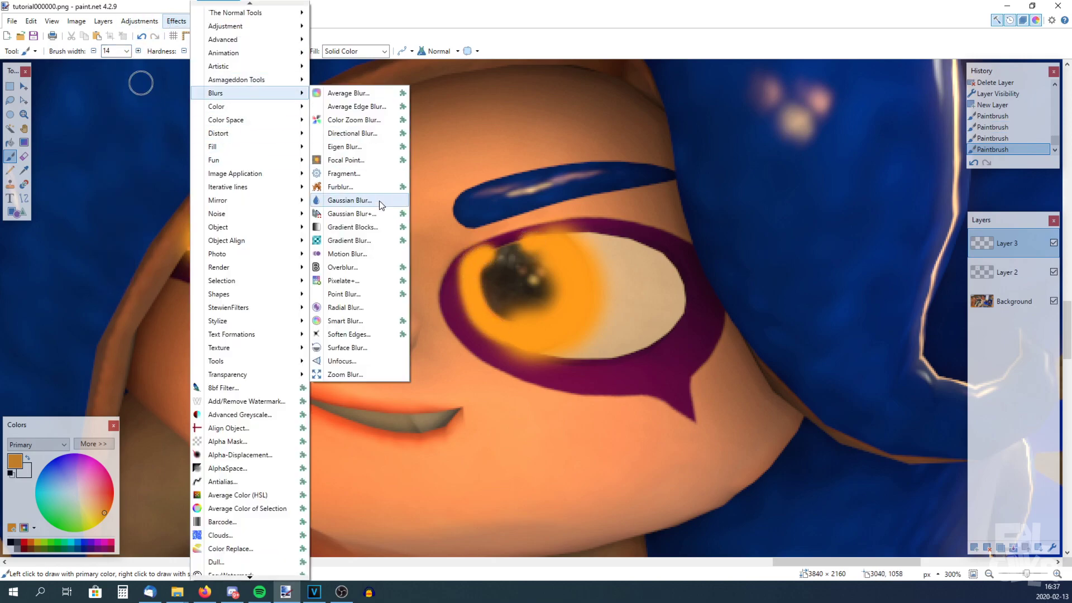
{"action": "left_click", "coordinate": [346, 201]}
{"action": "left_click_drag", "start_coordinate": [505, 267], "coordinate": [379, 115]}
{"action": "left_click_drag", "start_coordinate": [320, 145], "coordinate": [323, 146]}
{"action": "left_click", "coordinate": [423, 169]}
Change Layer 3's blend mode and lower its opacity so the orange blends into the octoling's eyes.
{"action": "double_click", "coordinate": [1009, 244]}
{"action": "left_click", "coordinate": [485, 299]}
{"action": "left_click", "coordinate": [480, 326]}
{"action": "left_click_drag", "start_coordinate": [492, 227], "coordinate": [680, 137]}
{"action": "left_click", "coordinate": [673, 209]}
{"action": "left_click", "coordinate": [664, 321]}
{"action": "left_click_drag", "start_coordinate": [756, 236], "coordinate": [685, 238]}
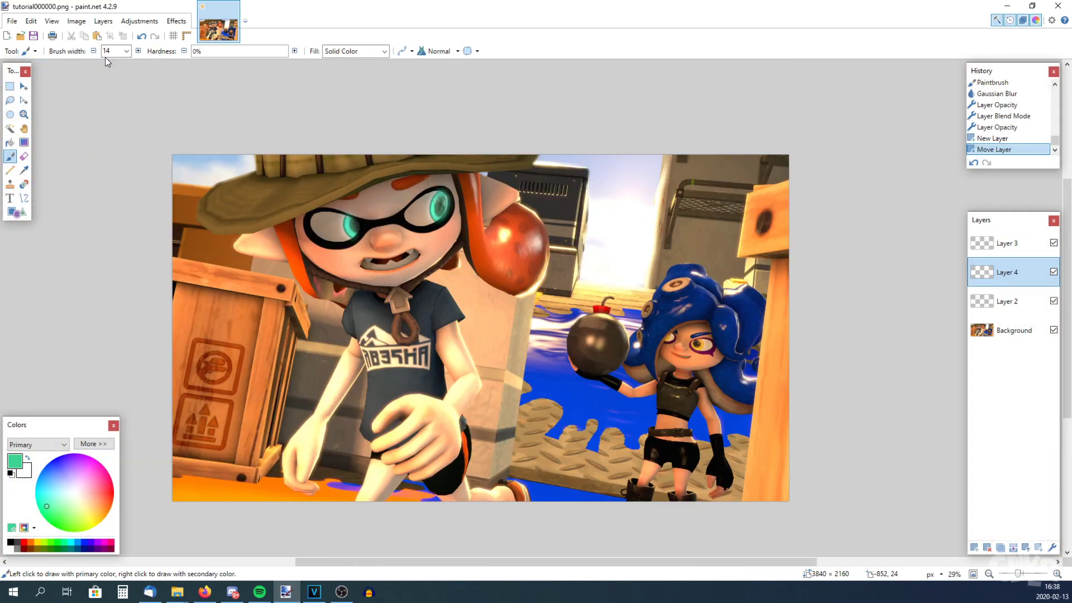
Dab a large soft green glow over each of the inkling's eyes on Layer 4, using a brush width of 800.
{"action": "left_click", "coordinate": [127, 51]}
{"action": "left_click", "coordinate": [126, 203]}
{"action": "left_click", "coordinate": [126, 51]}
{"action": "left_click", "coordinate": [134, 181]}
{"action": "left_click", "coordinate": [127, 51]}
{"action": "left_click", "coordinate": [123, 188]}
{"action": "left_click", "coordinate": [346, 226]}
{"action": "left_click", "coordinate": [438, 207]}
Set Layer 4's blend mode to Additive and lower its opacity to weaken the green glow.
{"action": "left_click", "coordinate": [1053, 547]}
{"action": "left_click", "coordinate": [487, 299]}
{"action": "left_click", "coordinate": [484, 331]}
{"action": "left_click_drag", "start_coordinate": [541, 230], "coordinate": [675, 162]}
{"action": "left_click_drag", "start_coordinate": [701, 256], "coordinate": [630, 257]}
{"action": "left_click", "coordinate": [667, 280]}
{"action": "left_click", "coordinate": [1009, 302]}
{"action": "left_click", "coordinate": [140, 21]}
{"action": "left_click", "coordinate": [1053, 301]}
{"action": "left_click", "coordinate": [1053, 301]}
{"action": "left_click", "coordinate": [139, 21]}
{"action": "left_click", "coordinate": [217, 106]}
{"action": "left_click", "coordinate": [603, 326]}
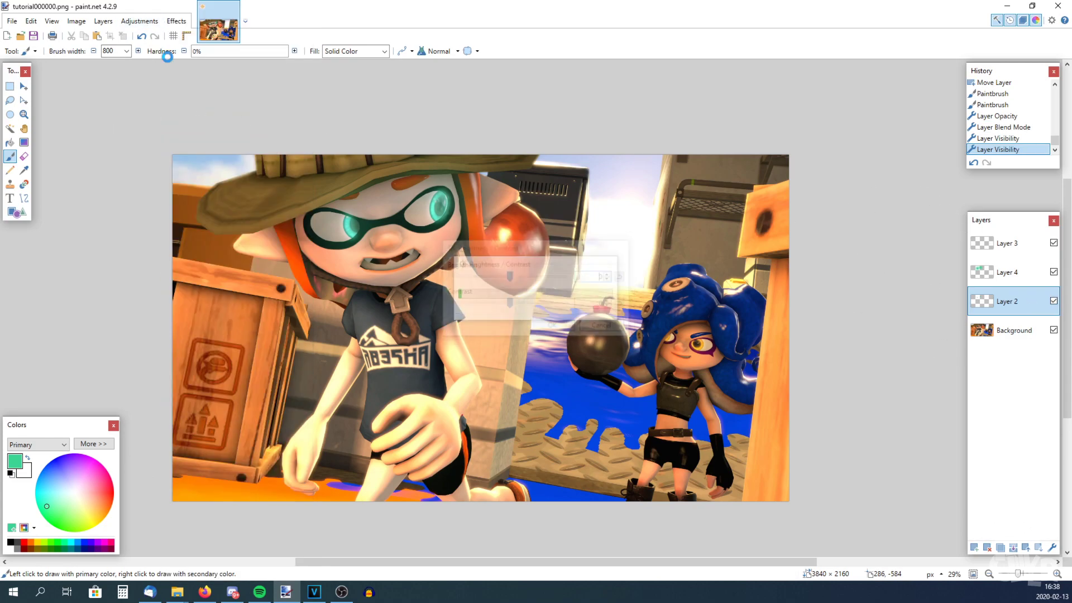
{"action": "left_click", "coordinate": [139, 21]}
{"action": "left_click", "coordinate": [212, 268]}
{"action": "left_click_drag", "start_coordinate": [526, 290], "coordinate": [517, 290]}
{"action": "left_click", "coordinate": [604, 340]}
Add a new layer above Layer 3 and dab a soft orange glow over each octoling eye, using a brush width of 350.
{"action": "left_click", "coordinate": [1007, 246]}
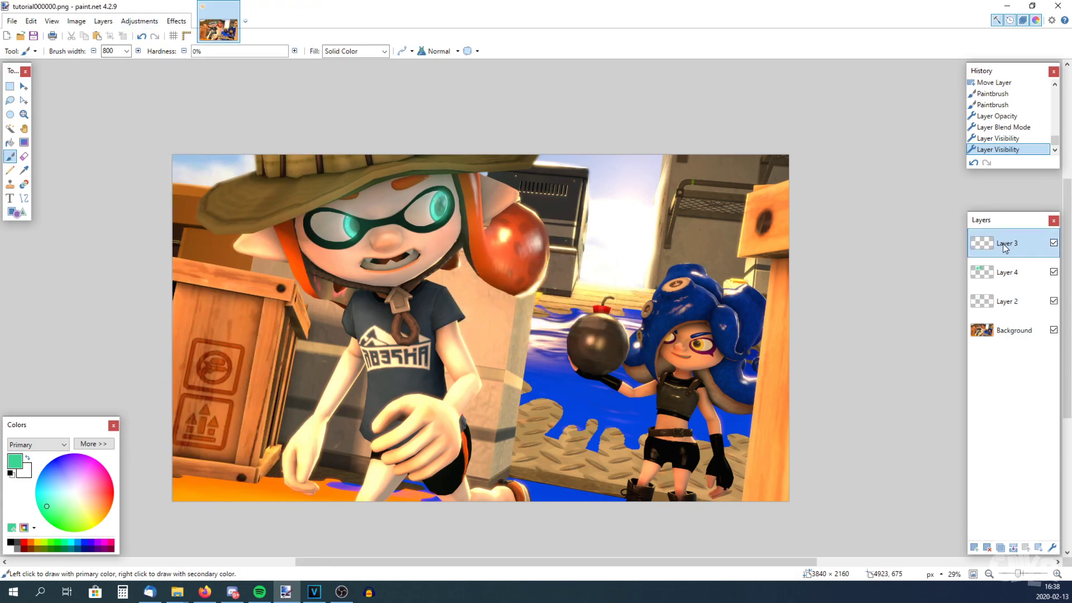
{"action": "left_click", "coordinate": [974, 548]}
{"action": "left_click", "coordinate": [110, 509]}
{"action": "left_click", "coordinate": [127, 50]}
{"action": "left_click", "coordinate": [118, 84]}
{"action": "left_click", "coordinate": [698, 345]}
{"action": "left_click", "coordinate": [669, 336]}
{"action": "left_click", "coordinate": [141, 36]}
{"action": "left_click", "coordinate": [669, 337]}
Set Layer 5's blend mode to Additive and reduce its opacity to weaken the orange glow.
{"action": "left_click", "coordinate": [1052, 547]}
{"action": "left_click", "coordinate": [484, 299]}
{"action": "left_click", "coordinate": [484, 351]}
{"action": "left_click", "coordinate": [483, 298]}
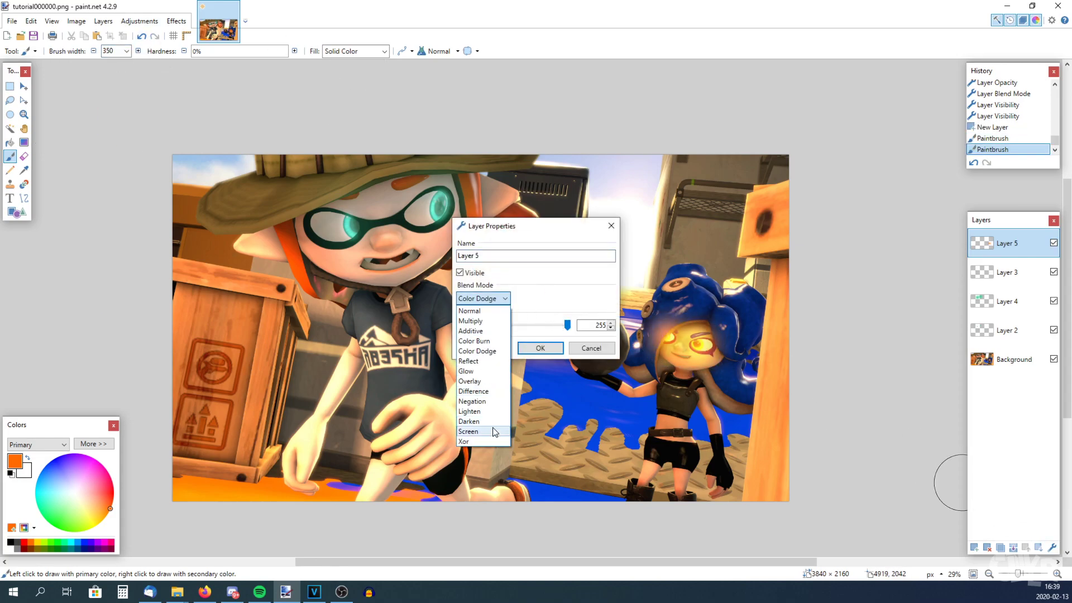
{"action": "left_click", "coordinate": [492, 432]}
{"action": "left_click_drag", "start_coordinate": [567, 325], "coordinate": [497, 325]}
{"action": "left_click", "coordinate": [484, 299]}
{"action": "left_click", "coordinate": [483, 331]}
{"action": "left_click", "coordinate": [537, 346]}
Add a new layer and dab a large soft orange glow over the bright sky gap between the buildings, using a brush width of 750.
{"action": "scroll", "coordinate": [632, 335], "scroll_direction": "down", "scroll_amount": 3, "text": "ctrl"}
{"action": "left_click", "coordinate": [10, 87]}
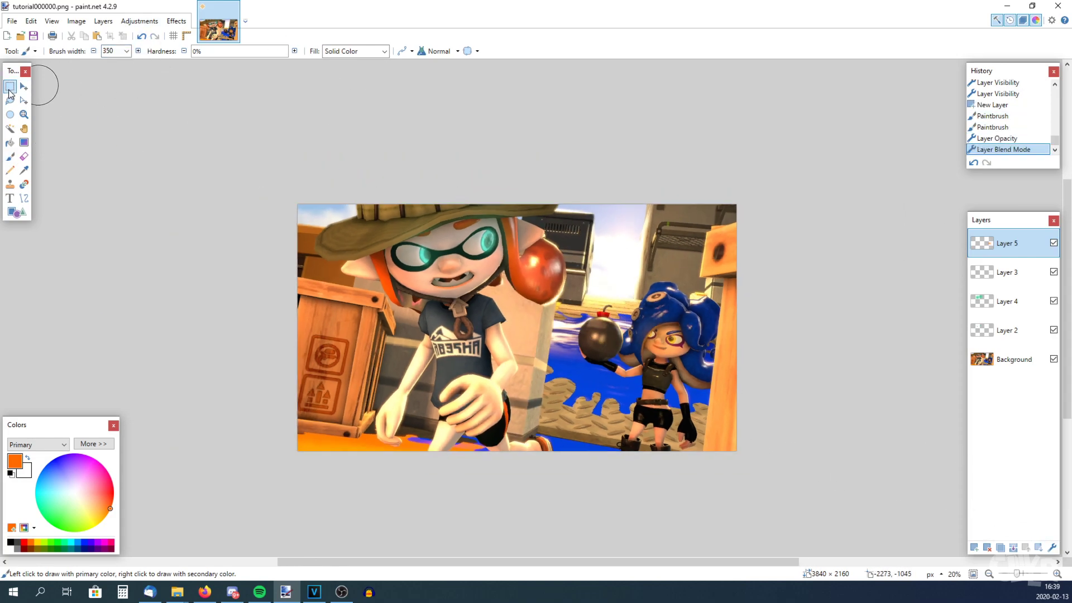
{"action": "scroll", "coordinate": [628, 332], "scroll_direction": "up", "scroll_amount": 2, "text": "ctrl"}
{"action": "left_click", "coordinate": [974, 548]}
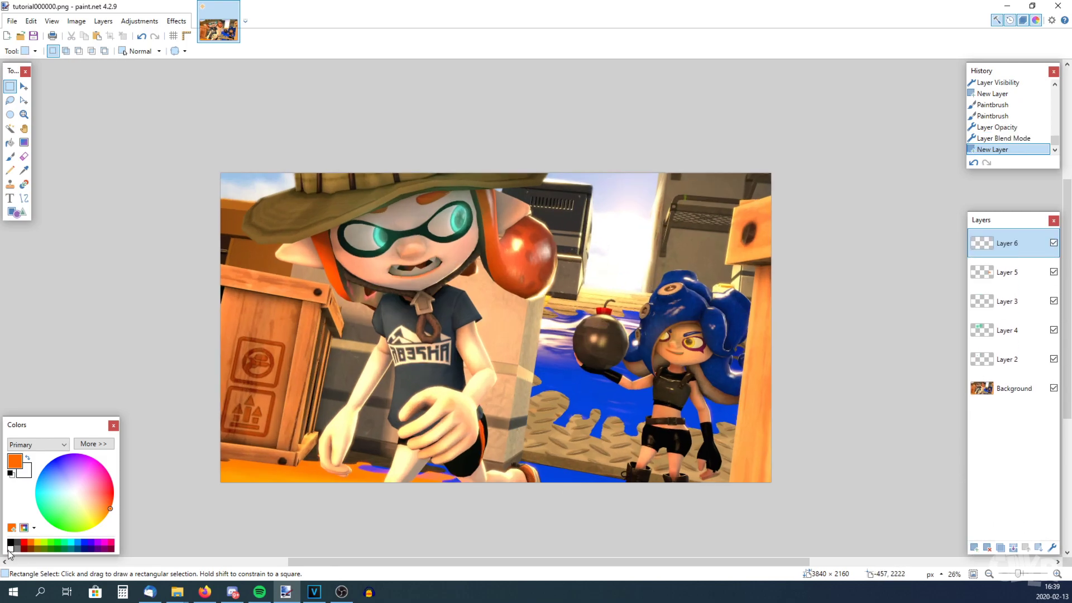
{"action": "left_click", "coordinate": [14, 155]}
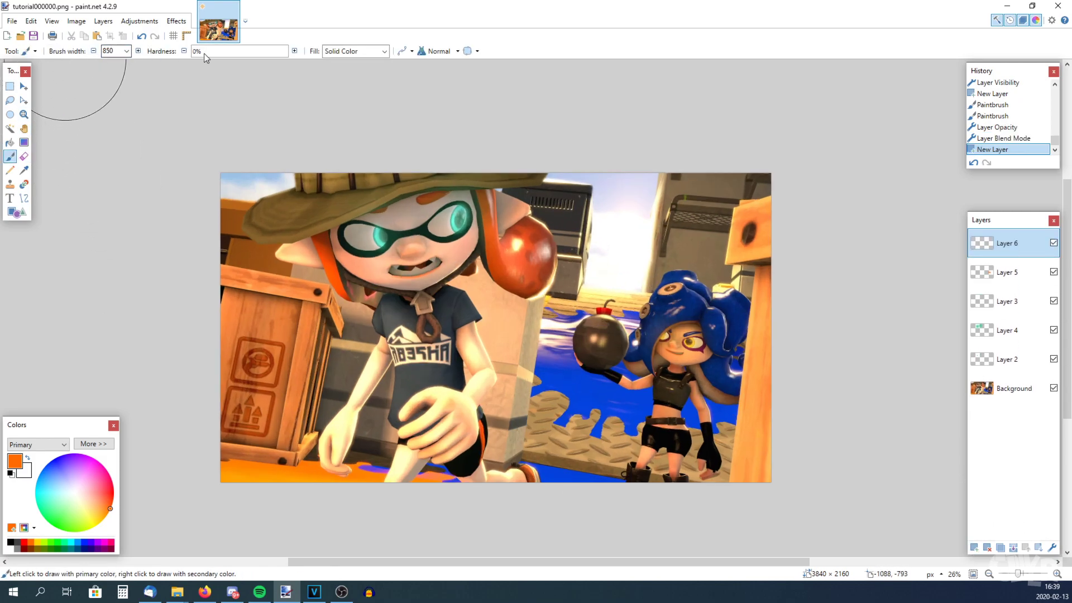
{"action": "left_click", "coordinate": [126, 51]}
{"action": "left_click", "coordinate": [120, 68]}
{"action": "left_click", "coordinate": [625, 237]}
{"action": "left_click", "coordinate": [142, 37]}
{"action": "left_click", "coordinate": [123, 55]}
{"action": "left_click", "coordinate": [126, 51]}
{"action": "left_click", "coordinate": [114, 180]}
{"action": "left_click", "coordinate": [620, 240]}
Try the Screen blend mode on Layer 6's sky glow, then discard that layer.
{"action": "left_click", "coordinate": [1052, 547]}
{"action": "left_click", "coordinate": [504, 299]}
{"action": "left_click", "coordinate": [481, 425]}
{"action": "left_click_drag", "start_coordinate": [538, 224], "coordinate": [341, 198]}
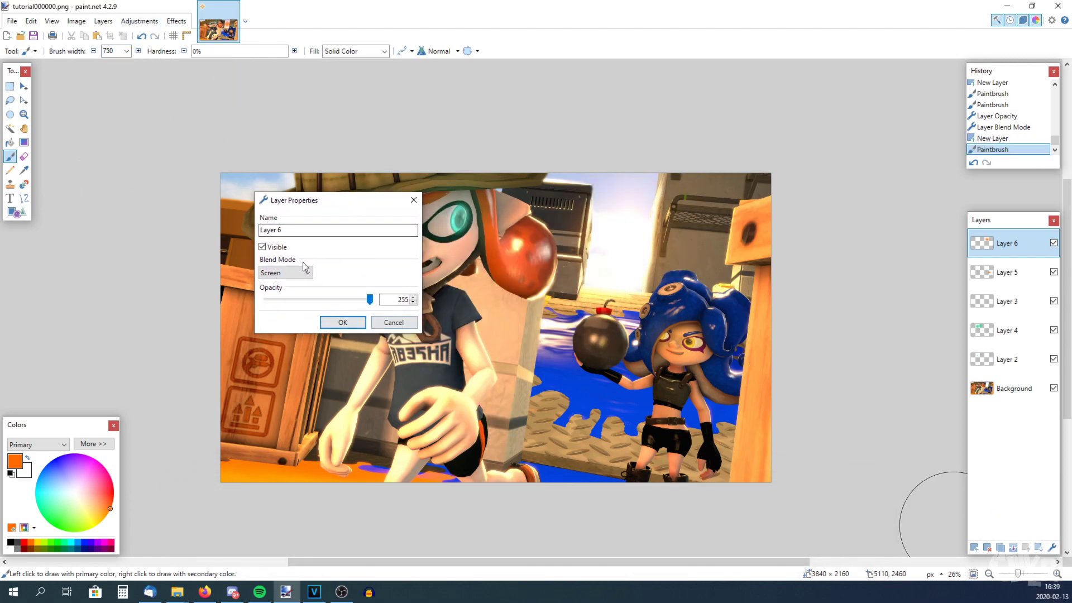
{"action": "left_click", "coordinate": [342, 322]}
{"action": "left_click", "coordinate": [1053, 243]}
{"action": "left_click", "coordinate": [1053, 243]}
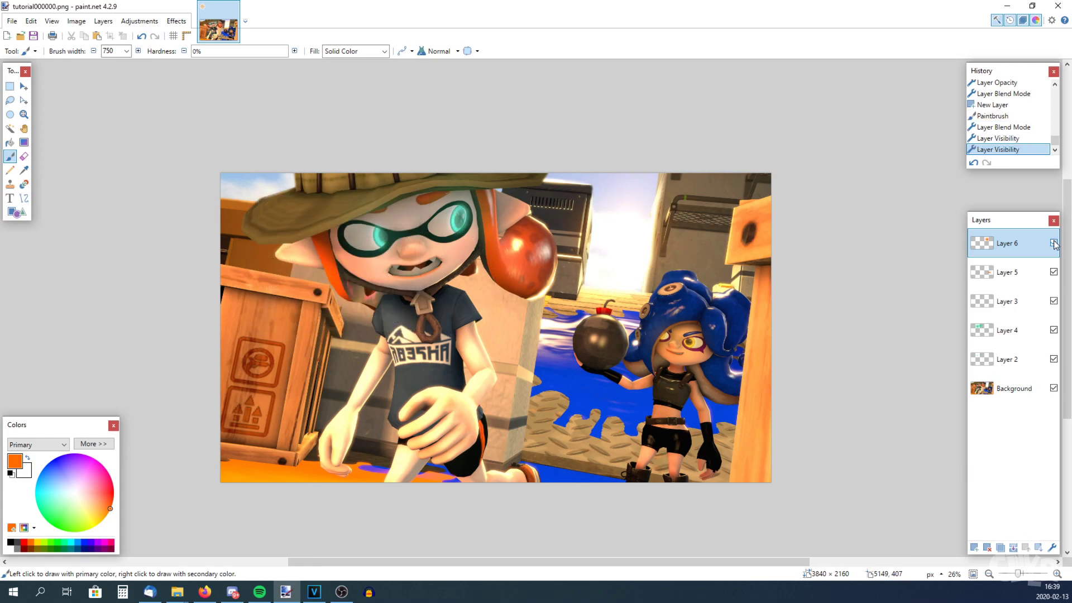
{"action": "left_click", "coordinate": [987, 548]}
{"action": "left_click", "coordinate": [10, 86]}
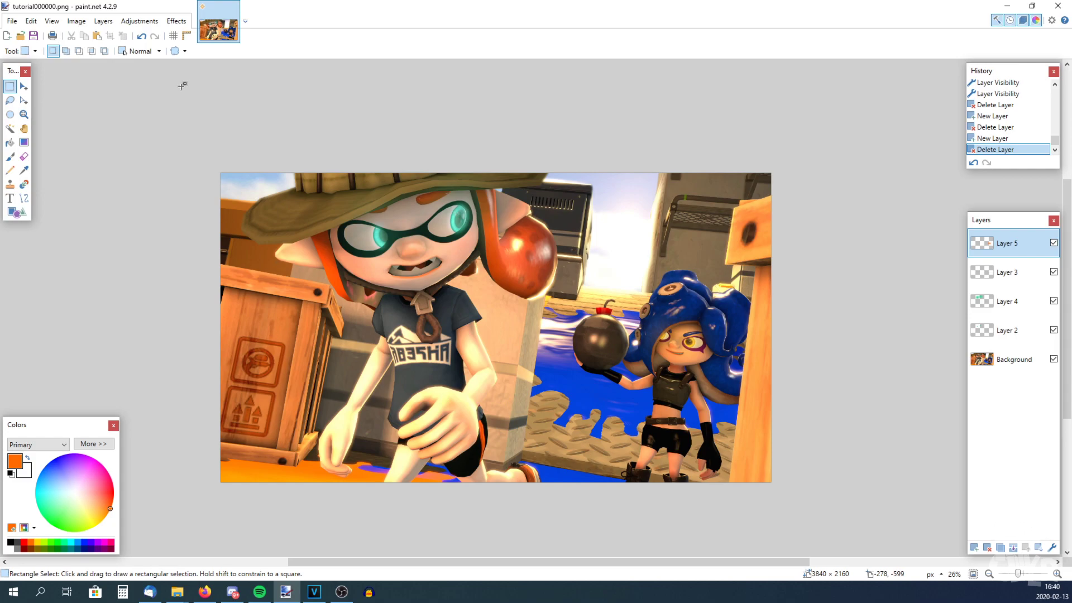
{"action": "left_click", "coordinate": [11, 20]}
{"action": "left_click", "coordinate": [43, 122]}
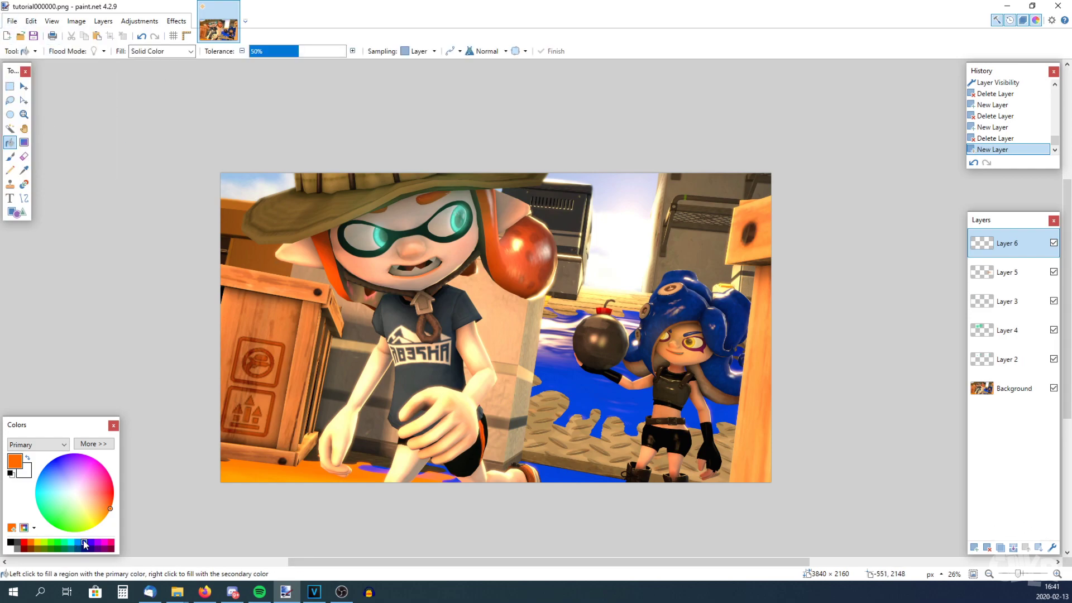
{"action": "left_click", "coordinate": [10, 542]}
{"action": "key", "text": "ctrl+shift+Delete"}
Add a new layer filled entirely with blue and set it to Overlay blending at opacity 55.
{"action": "left_click", "coordinate": [974, 547]}
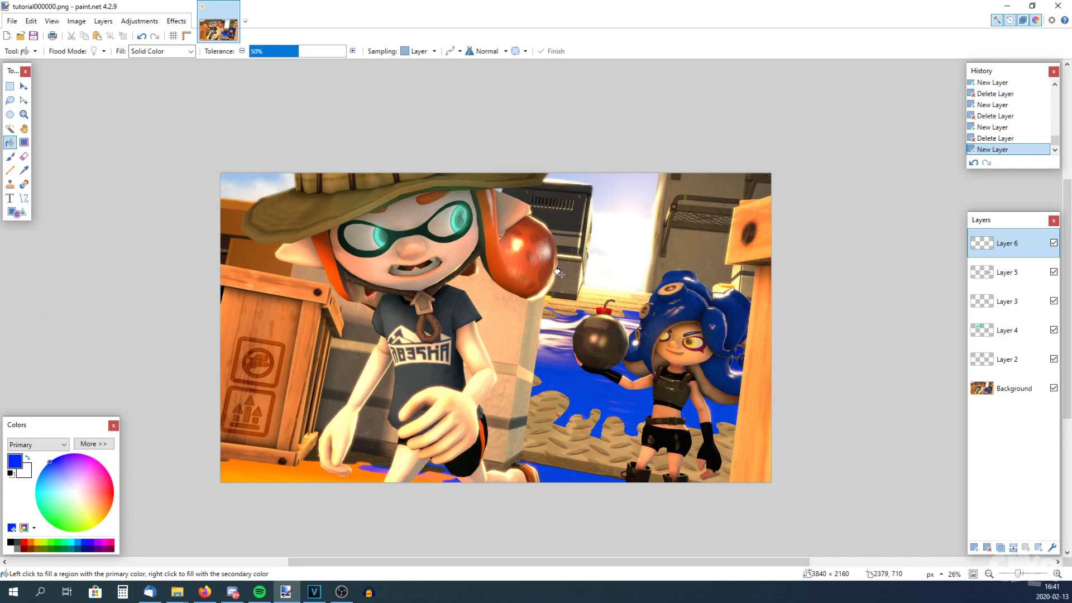
{"action": "left_click", "coordinate": [607, 230]}
{"action": "left_click", "coordinate": [1052, 548]}
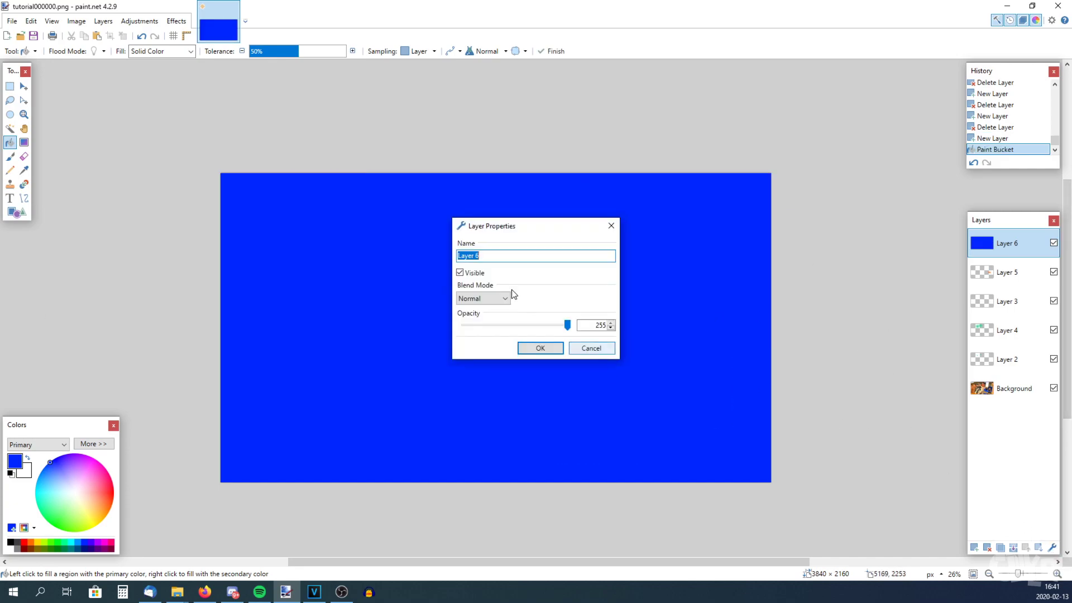
{"action": "left_click", "coordinate": [837, 226]}
{"action": "left_click", "coordinate": [837, 226]}
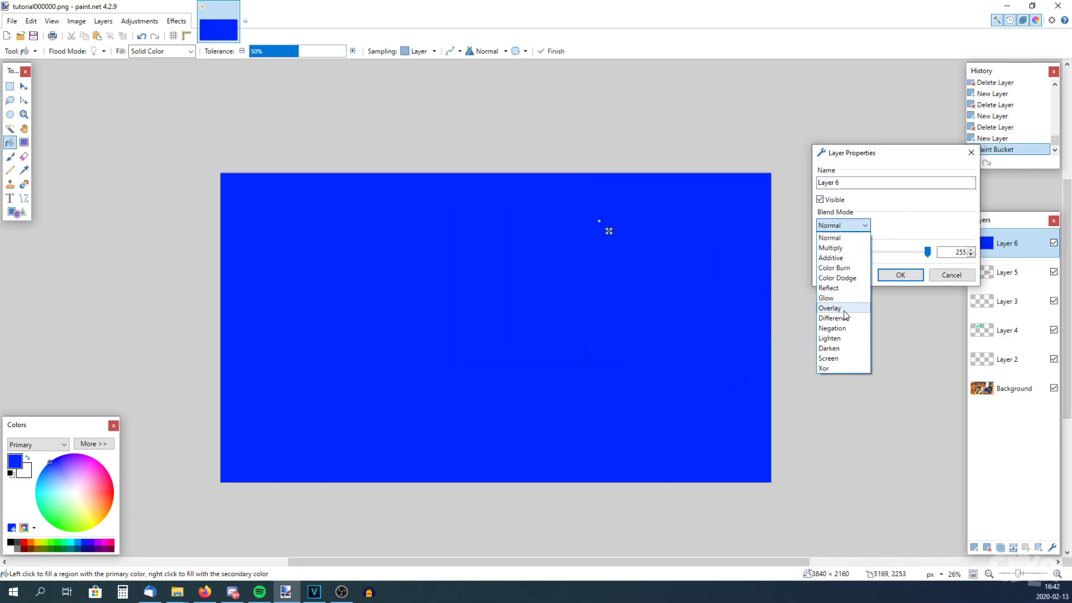
{"action": "left_click", "coordinate": [844, 311]}
{"action": "left_click_drag", "start_coordinate": [927, 253], "coordinate": [846, 247]}
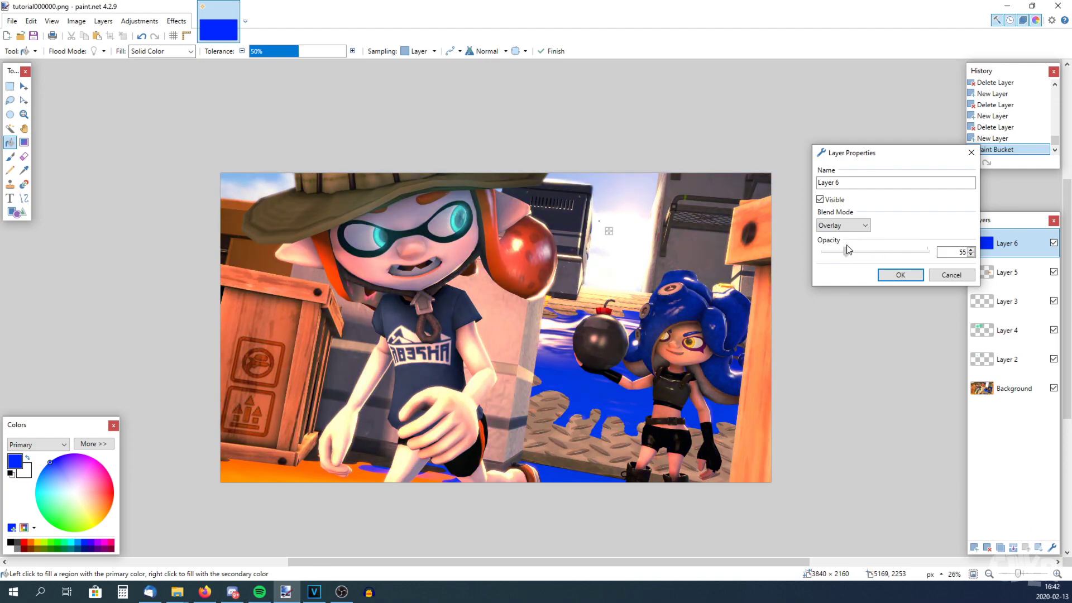
{"action": "left_click", "coordinate": [894, 274]}
Try another fill colour and the Difference blend mode on Layer 6.
{"action": "left_click", "coordinate": [30, 544]}
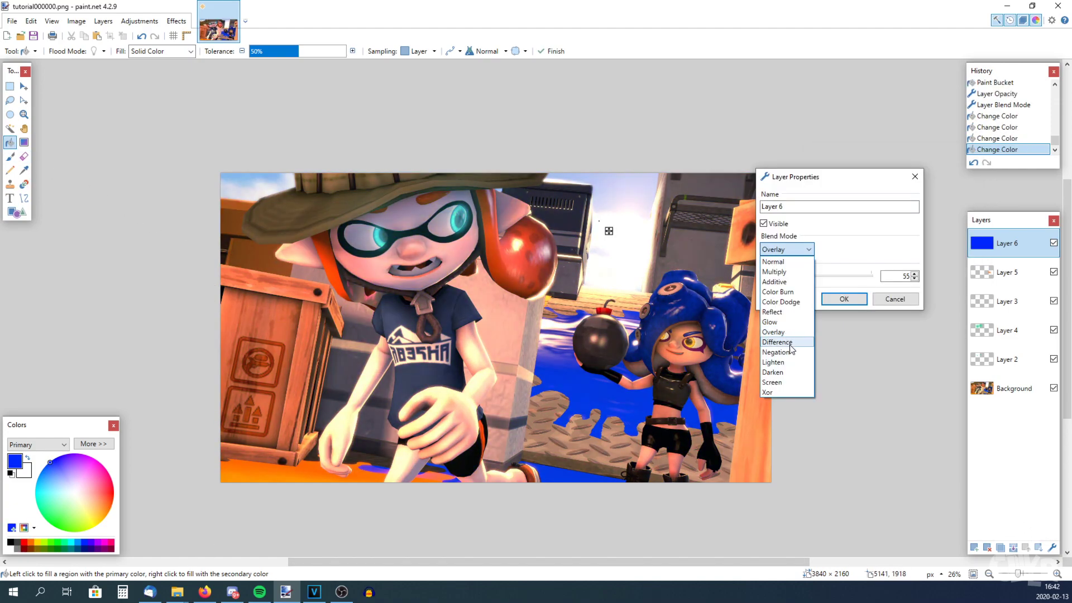
{"action": "left_click", "coordinate": [782, 341]}
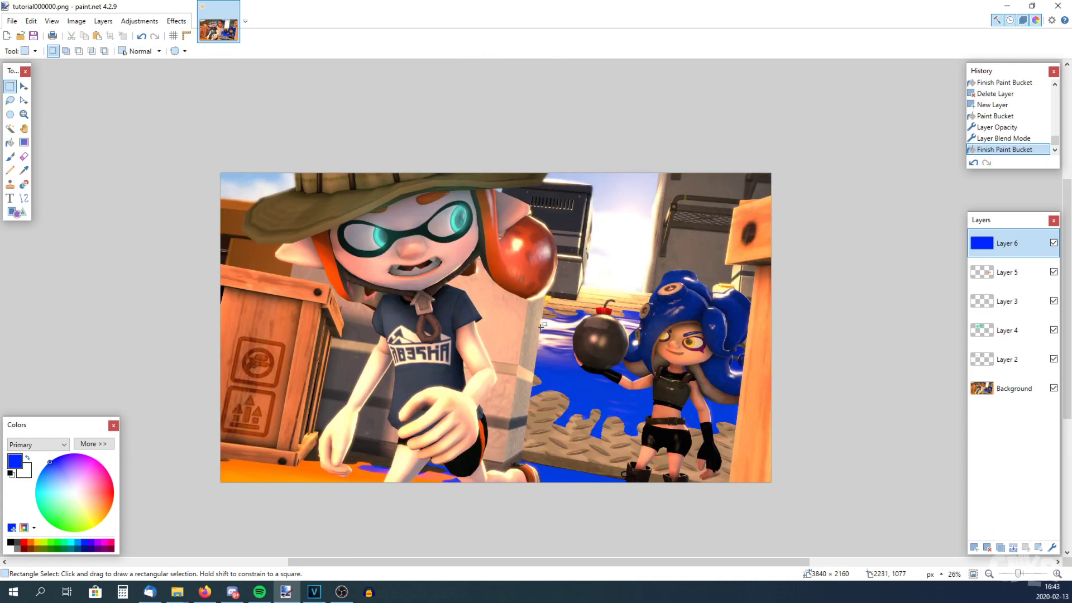
Save the image to the desktop as heyyyyy.png in PNG format with auto-detected bit depth, flattening its layers.
{"action": "scroll", "coordinate": [541, 339], "scroll_direction": "down", "scroll_amount": 2, "text": "ctrl"}
{"action": "scroll", "coordinate": [541, 339], "scroll_direction": "up", "scroll_amount": 1, "text": "ctrl"}
{"action": "scroll", "coordinate": [542, 339], "scroll_direction": "up", "scroll_amount": 1, "text": "ctrl"}
{"action": "left_click", "coordinate": [11, 21]}
{"action": "left_click", "coordinate": [57, 118]}
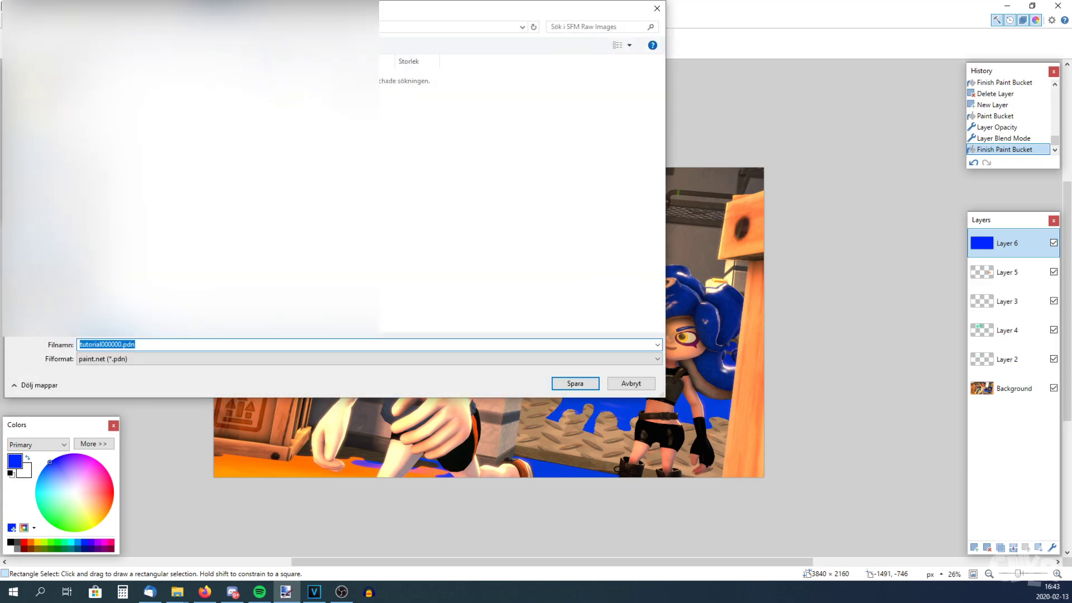
{"action": "left_click", "coordinate": [152, 359]}
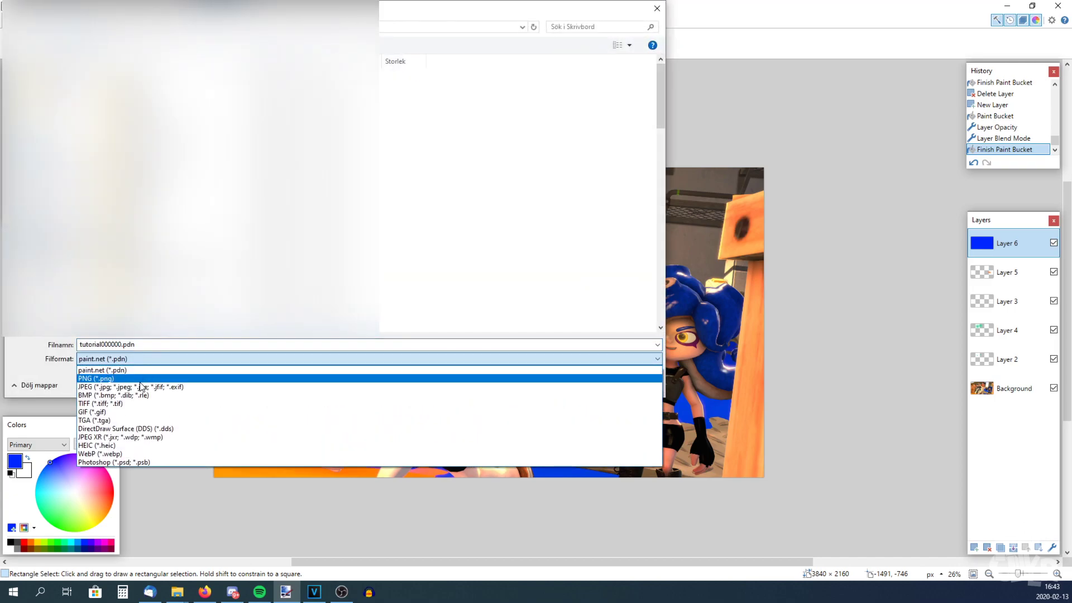
{"action": "left_click", "coordinate": [97, 380]}
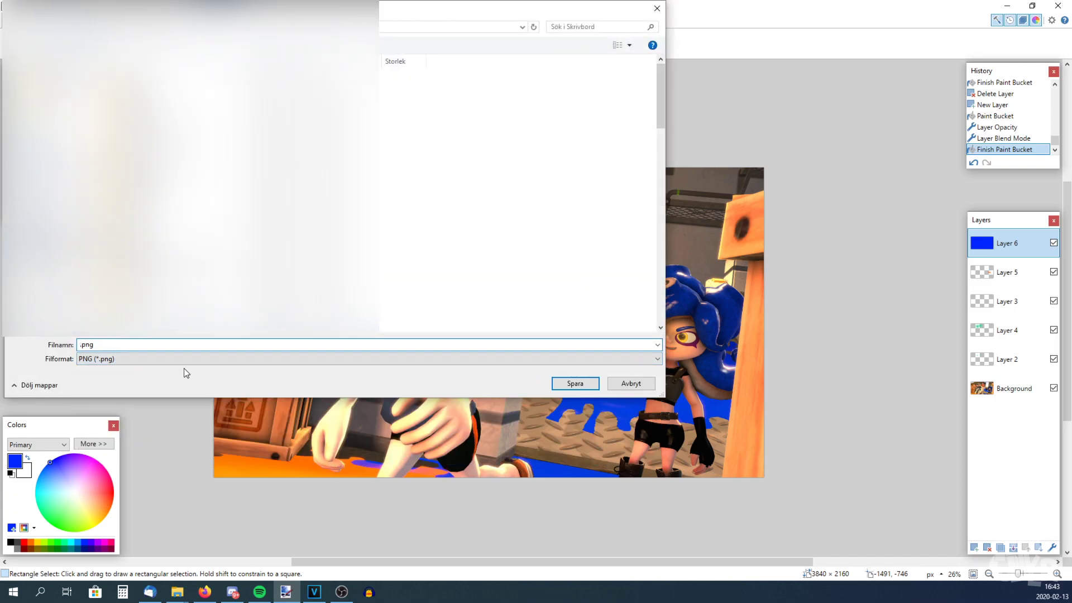
{"action": "key", "text": "Return"}
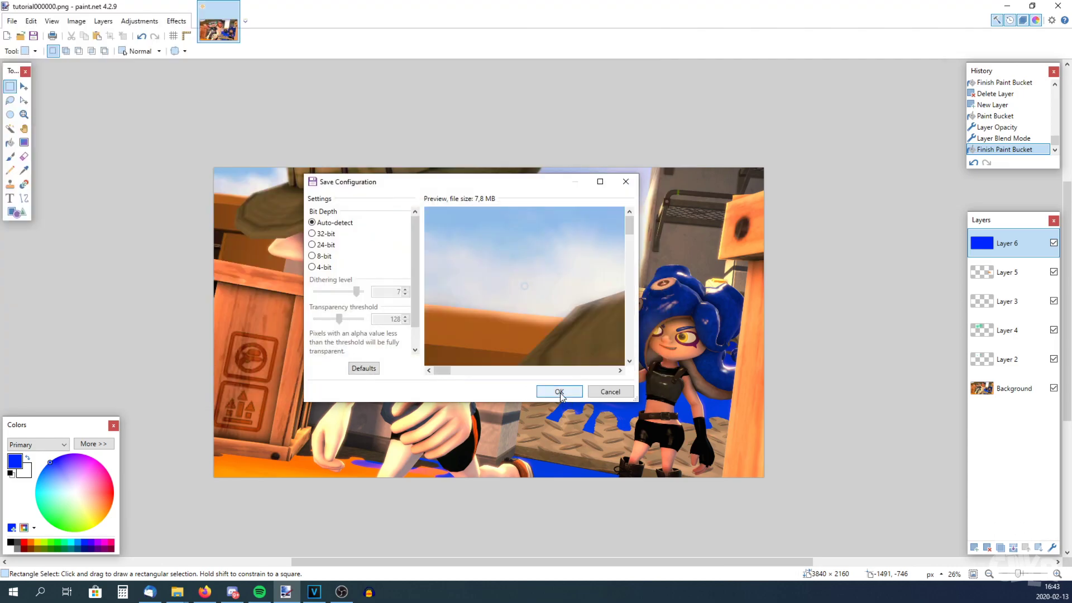
{"action": "left_click", "coordinate": [558, 392]}
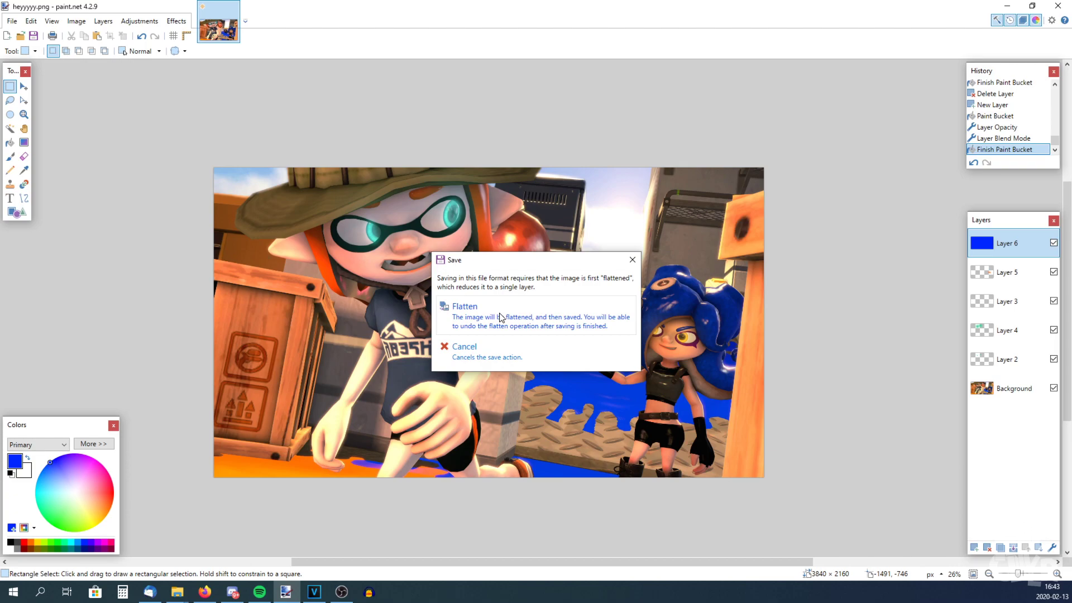
{"action": "left_click", "coordinate": [499, 317]}
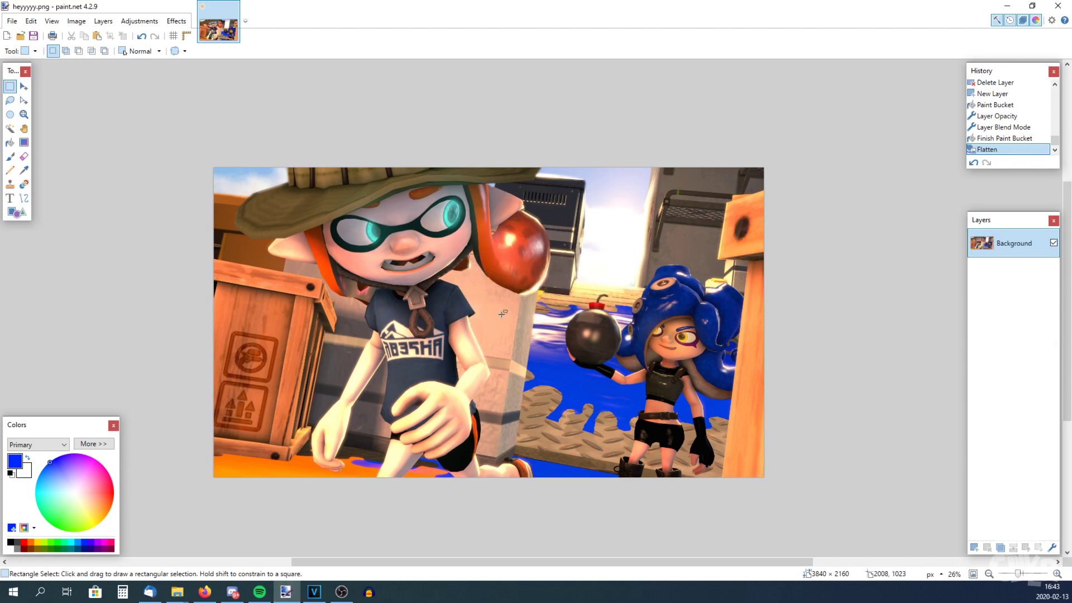